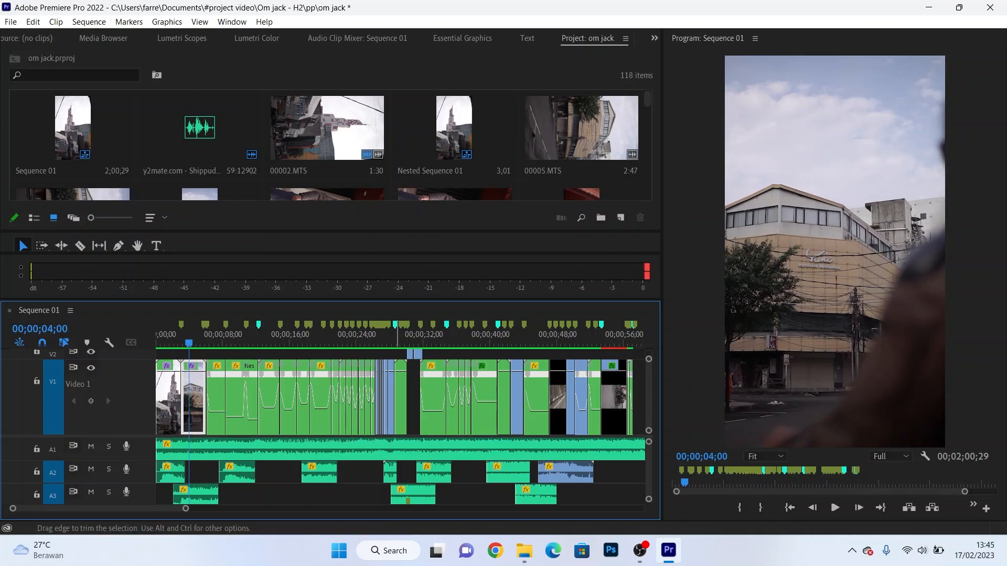
Step: Look over the clips, speed ramps and audio in the Sequence 01 timeline, including the frame at 00;00;22;29
{"action": "mouse_move", "coordinate": [187, 510]}
{"action": "left_mouse_down"}
{"action": "mouse_move", "coordinate": [170, 512]}
{"action": "mouse_move", "coordinate": [189, 513]}
{"action": "left_mouse_up"}
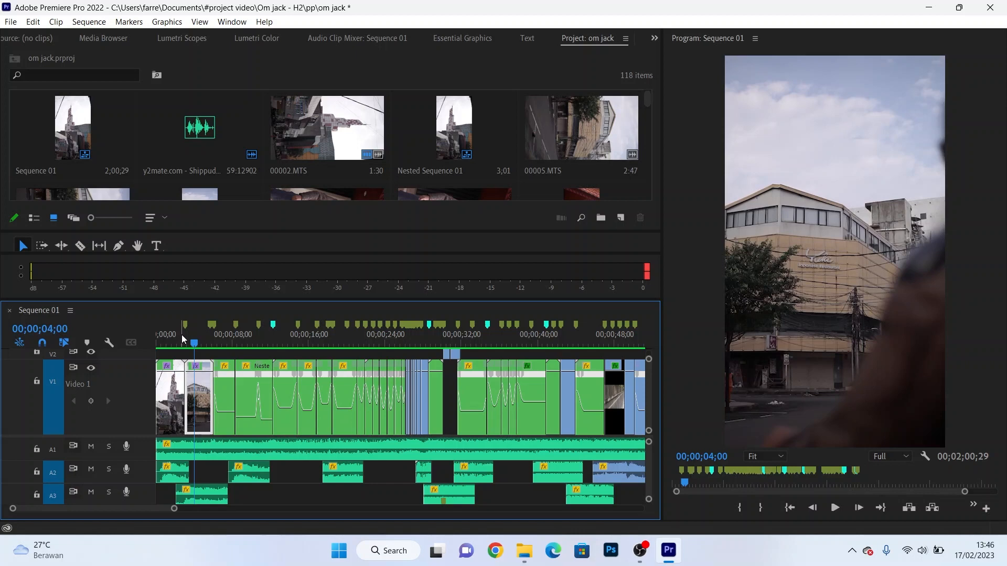
{"action": "left_click_drag", "start_coordinate": [174, 509], "coordinate": [163, 508]}
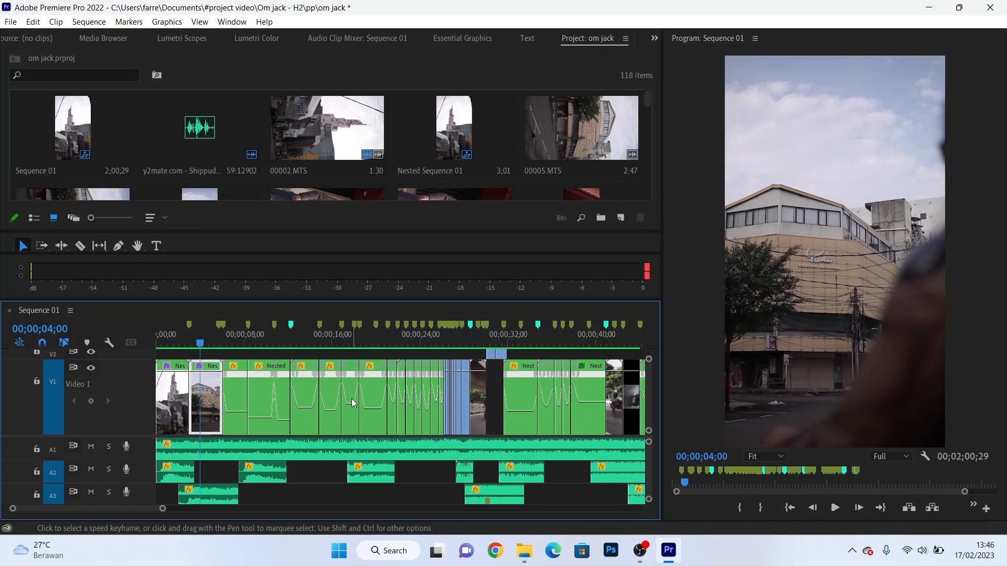
{"action": "left_click", "coordinate": [410, 343]}
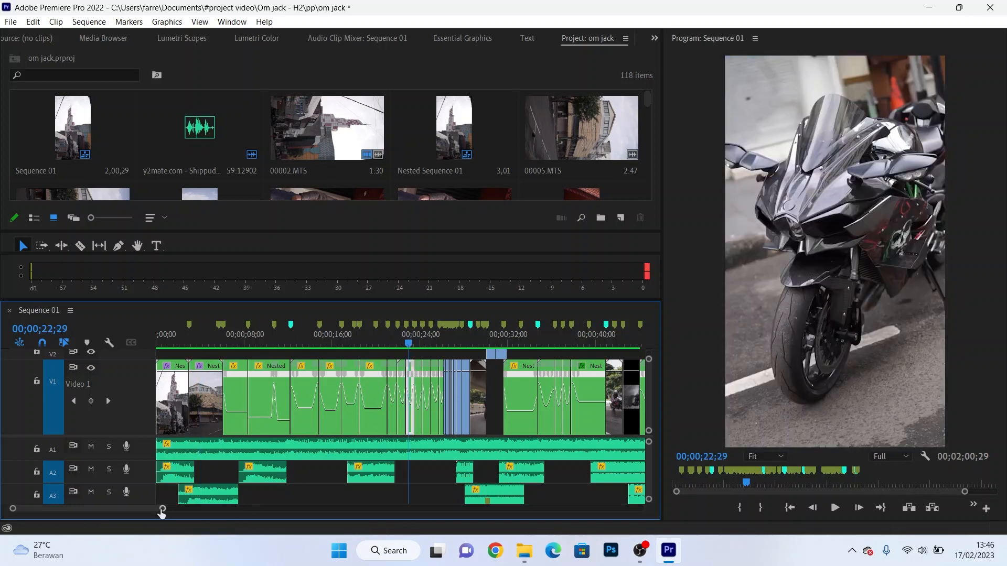
{"action": "key", "text": "equal"}
{"action": "key", "text": "equal"}
{"action": "key", "text": "equal"}
{"action": "key", "text": "minus"}
{"action": "key", "text": "minus"}
{"action": "key", "text": "minus"}
{"action": "key", "text": "minus"}
{"action": "left_click_drag", "start_coordinate": [202, 509], "coordinate": [182, 509]}
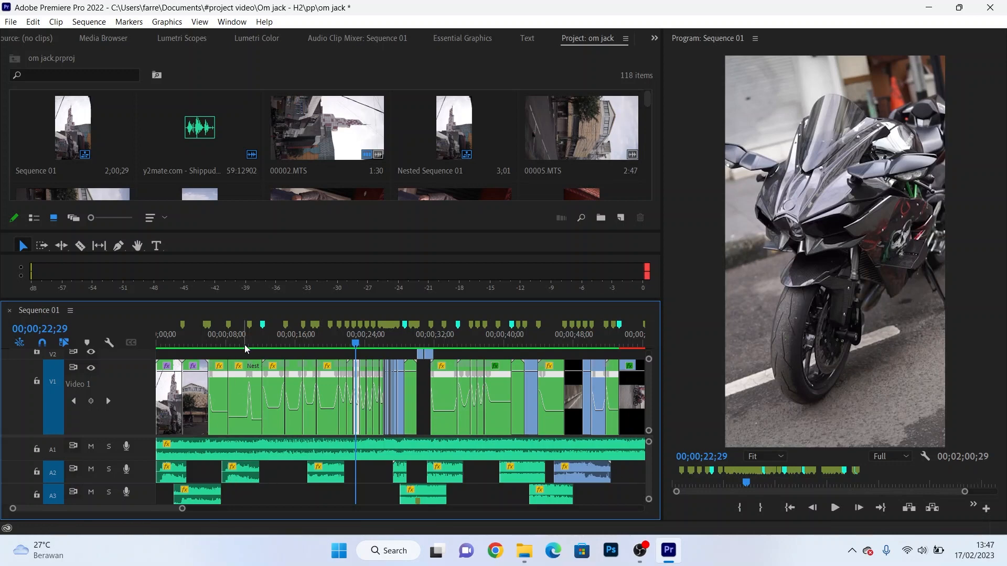
Step: Play Sequence 01 from its beginning to review the whole rough cut, and return the playhead to the start
{"action": "left_click_drag", "start_coordinate": [245, 349], "coordinate": [149, 347]}
{"action": "key", "text": "space"}
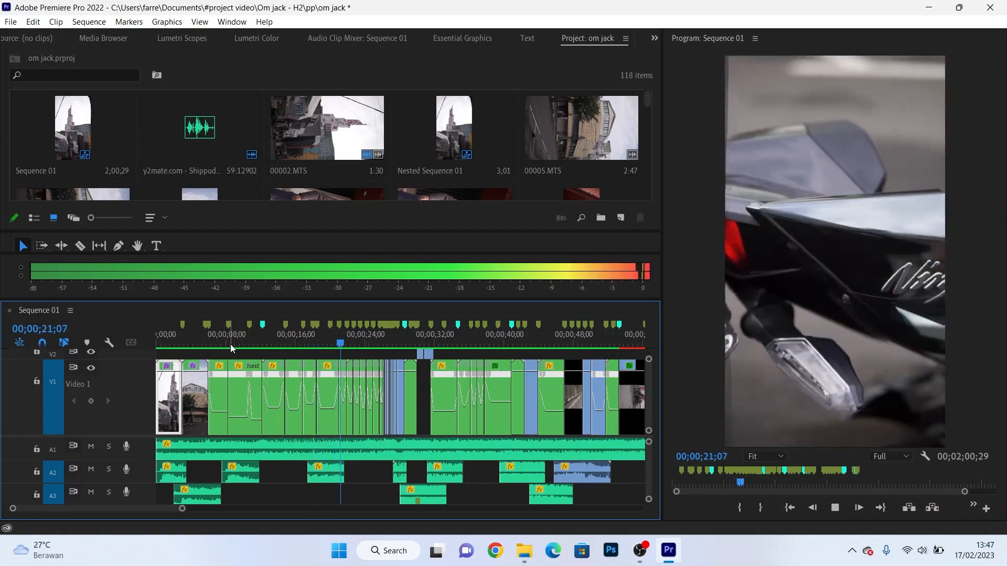
{"action": "left_click_drag", "start_coordinate": [153, 511], "coordinate": [158, 511]}
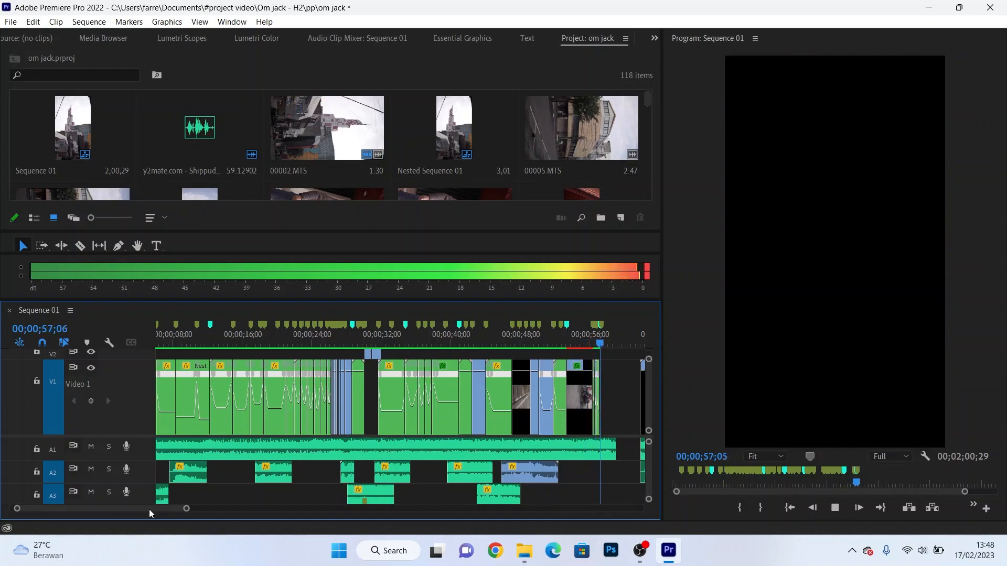
{"action": "left_click_drag", "start_coordinate": [322, 347], "coordinate": [155, 377]}
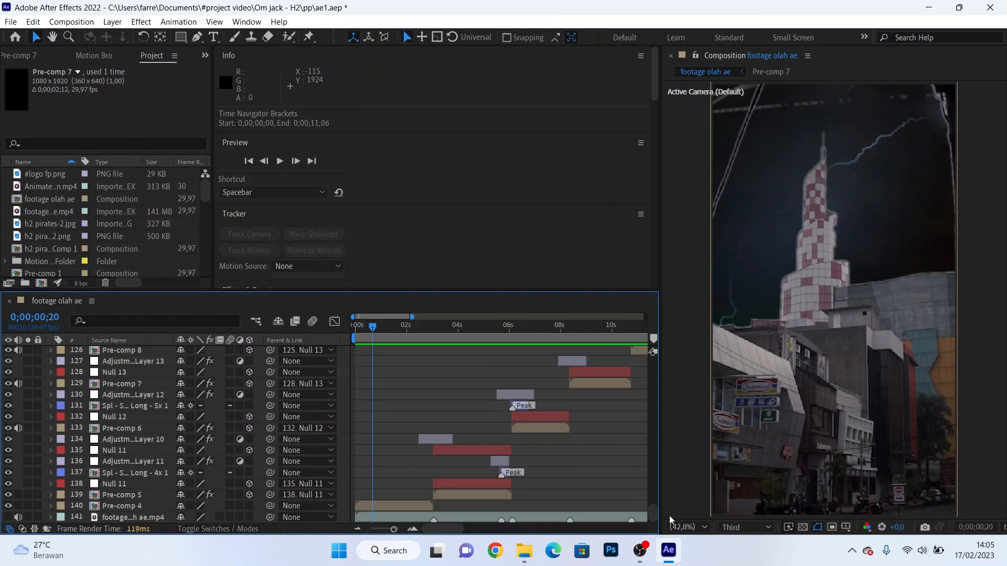
Step: Switch to After Effects and preview the footage olah ae composition from 0;00;00;00
{"action": "scroll", "coordinate": [650, 467], "scroll_direction": "up", "scroll_amount": 1}
{"action": "left_click_drag", "start_coordinate": [651, 467], "coordinate": [636, 526]}
{"action": "mouse_move", "coordinate": [394, 530]}
{"action": "left_mouse_down"}
{"action": "mouse_move", "coordinate": [379, 534]}
{"action": "mouse_move", "coordinate": [396, 535]}
{"action": "left_mouse_up"}
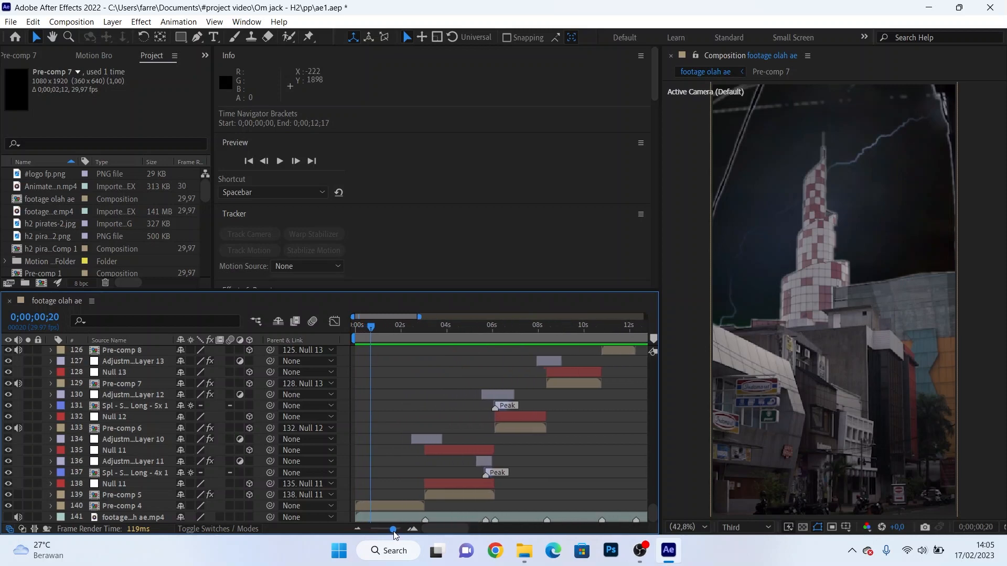
{"action": "left_click", "coordinate": [383, 340]}
{"action": "left_click_drag", "start_coordinate": [383, 339], "coordinate": [386, 340]}
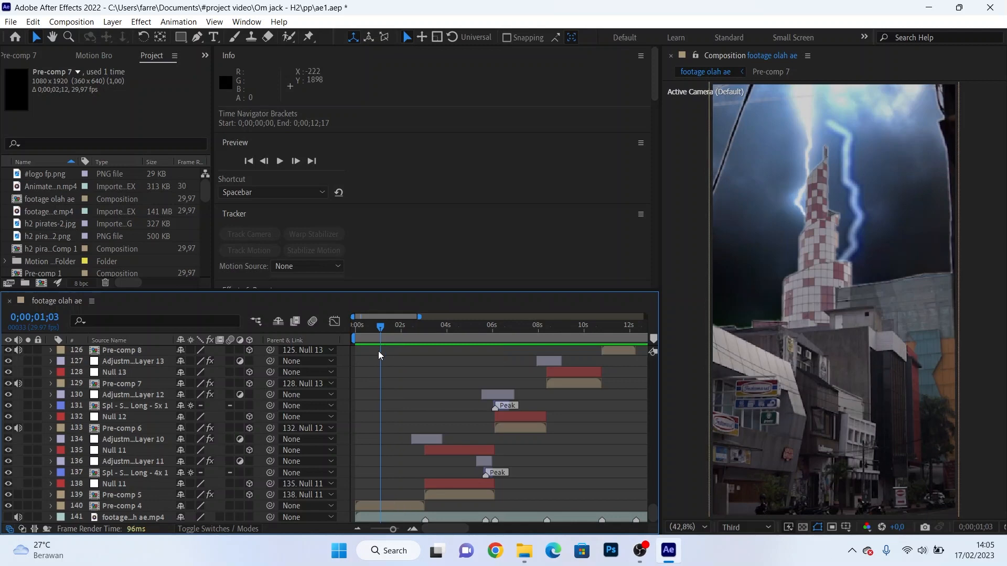
{"action": "left_click", "coordinate": [354, 345]}
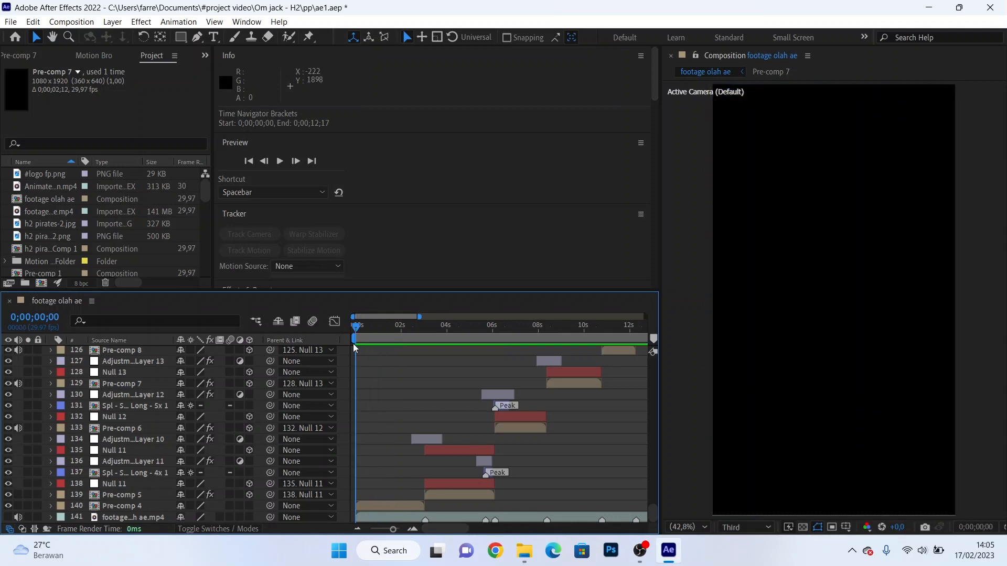
{"action": "key", "text": "space"}
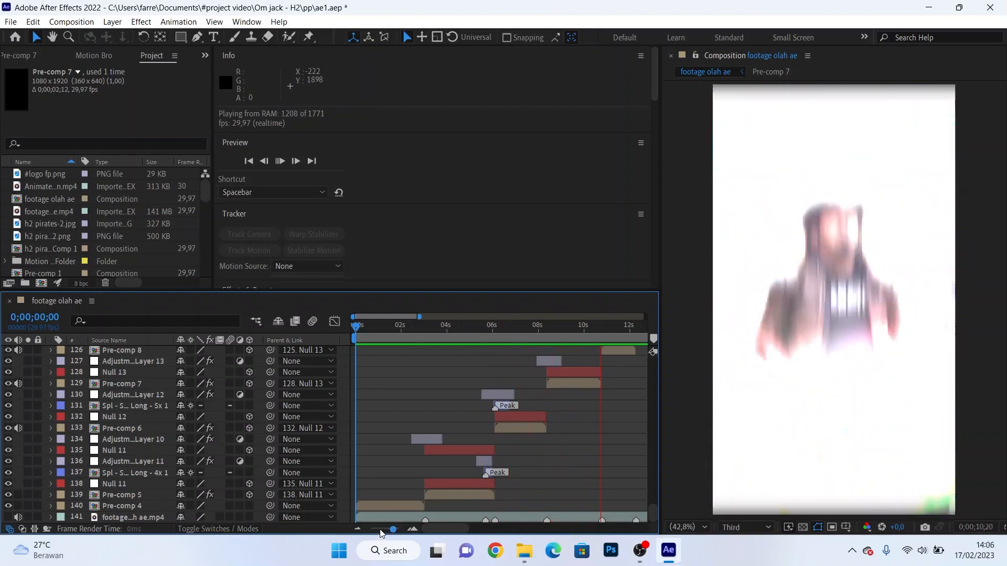
Step: Review the full layer stack of footage olah ae while the preview plays to its end, and stop playback
{"action": "left_click_drag", "start_coordinate": [381, 530], "coordinate": [365, 534]}
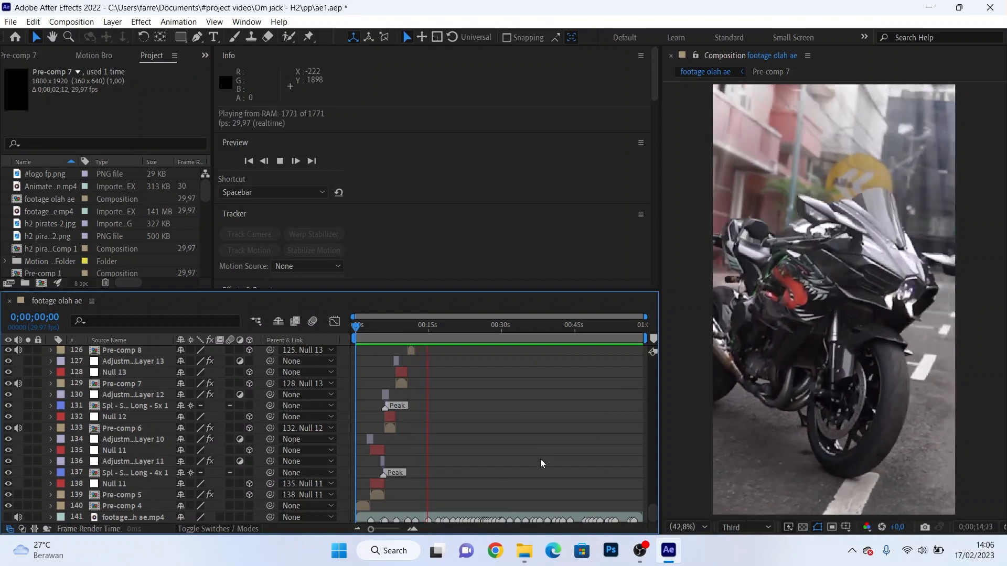
{"action": "scroll", "coordinate": [540, 459], "scroll_direction": "up", "scroll_amount": 6}
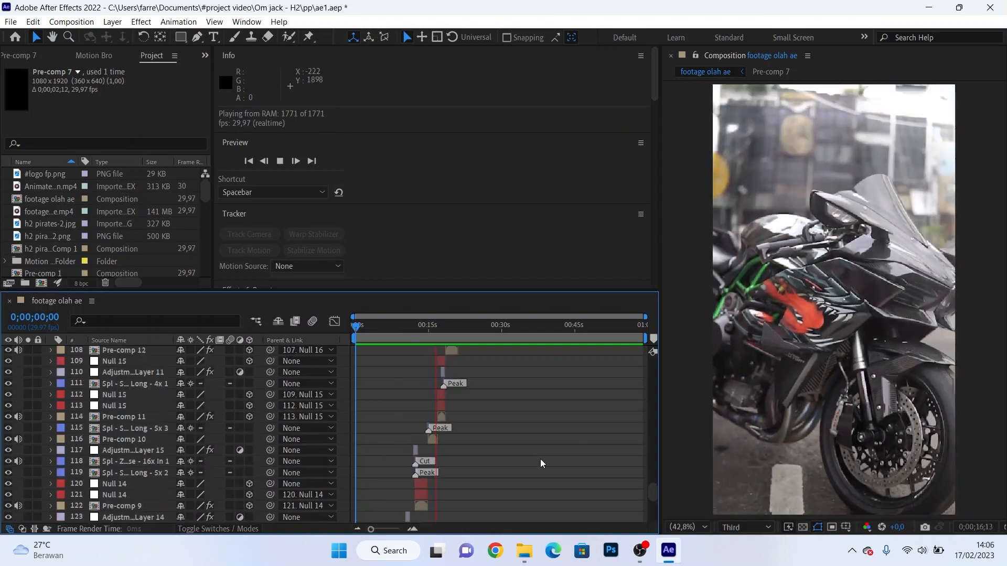
{"action": "scroll", "coordinate": [541, 461], "scroll_direction": "up", "scroll_amount": 1}
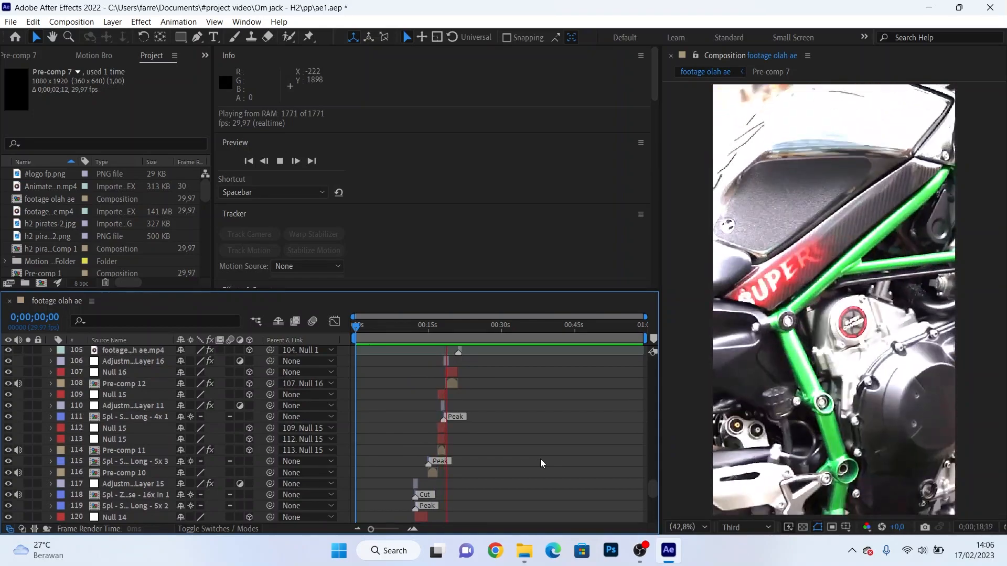
{"action": "scroll", "coordinate": [541, 460], "scroll_direction": "up", "scroll_amount": 4}
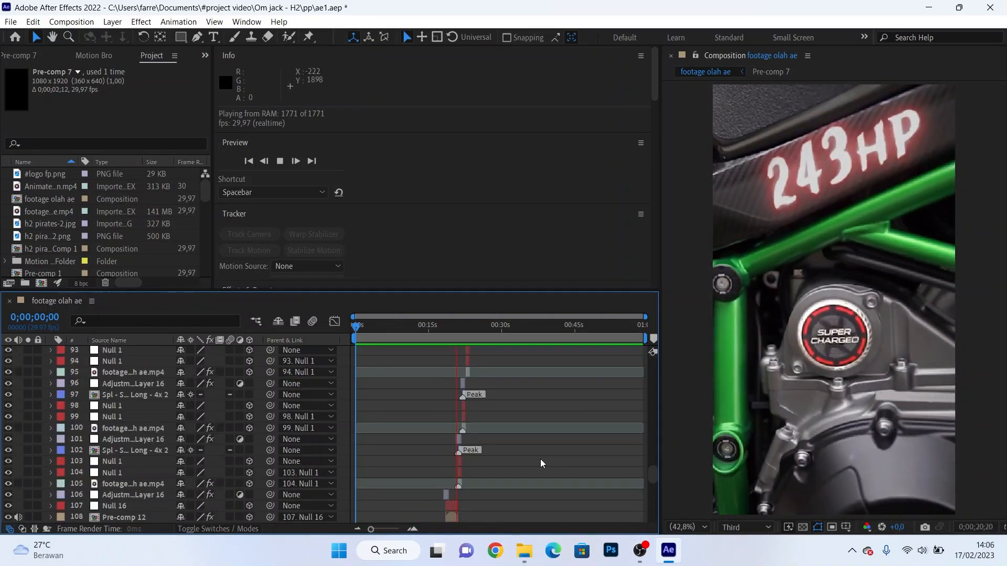
{"action": "scroll", "coordinate": [540, 461], "scroll_direction": "up", "scroll_amount": 2}
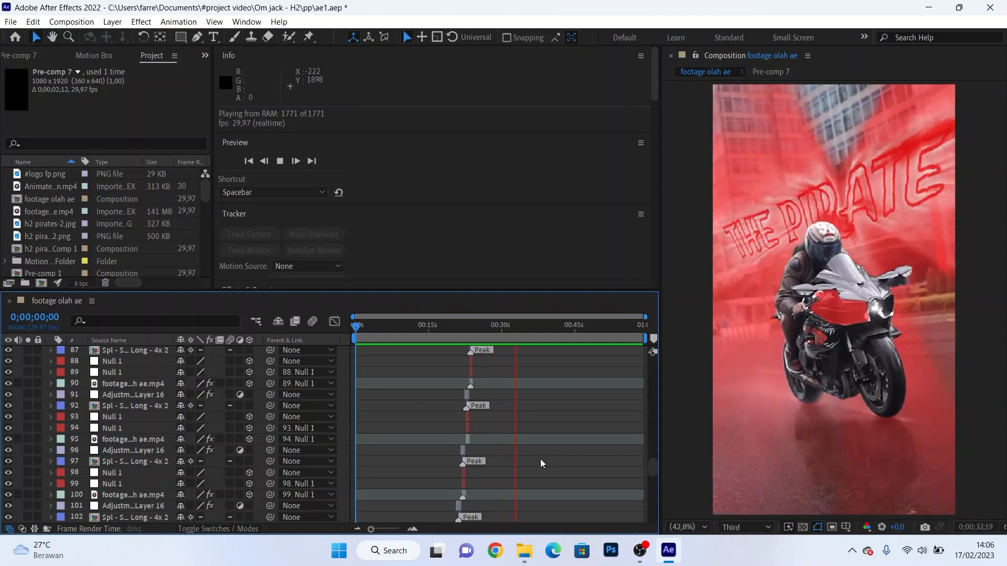
{"action": "scroll", "coordinate": [540, 459], "scroll_direction": "up", "scroll_amount": 2}
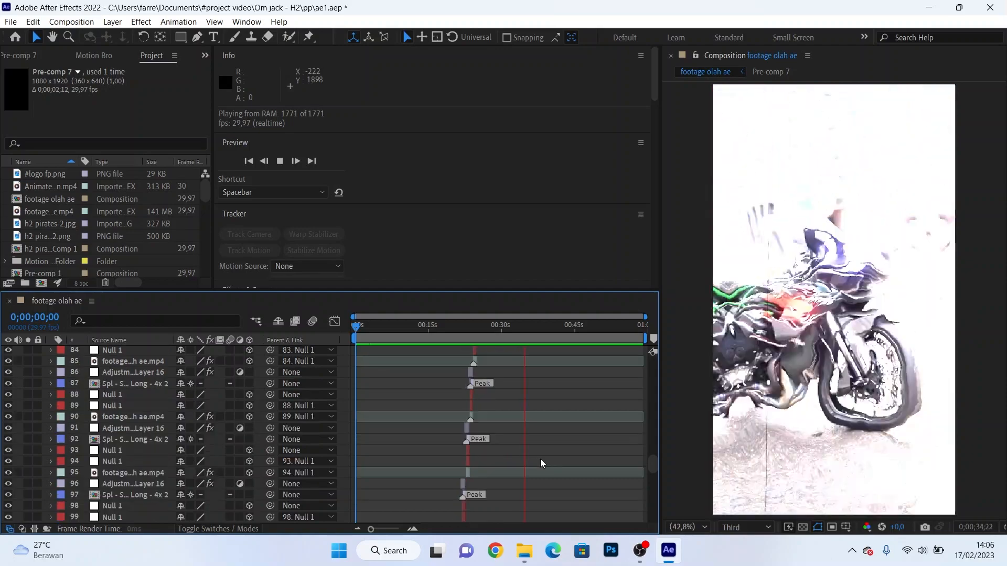
{"action": "scroll", "coordinate": [540, 458], "scroll_direction": "up", "scroll_amount": 2}
{"action": "scroll", "coordinate": [540, 459], "scroll_direction": "up", "scroll_amount": 14}
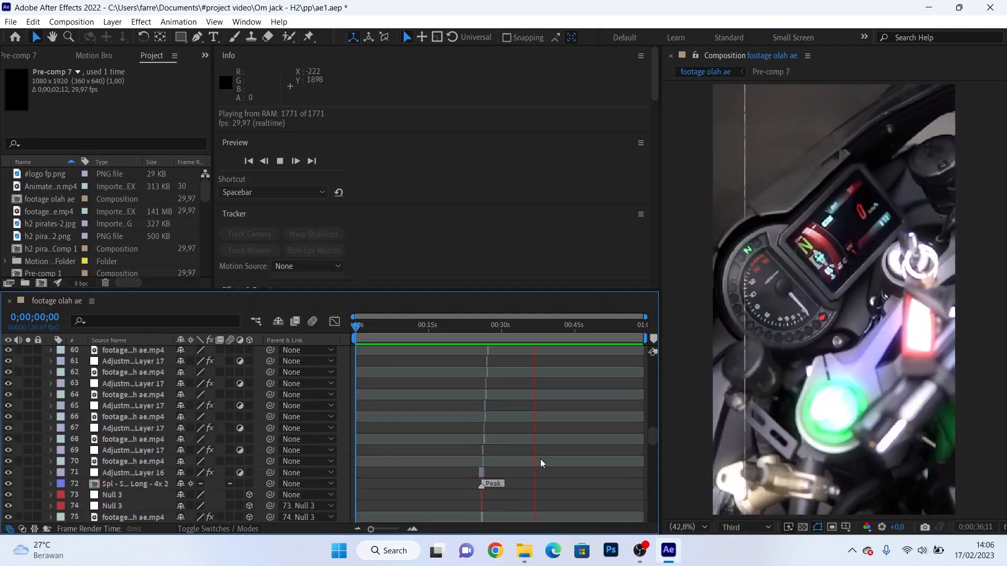
{"action": "scroll", "coordinate": [540, 459], "scroll_direction": "up", "scroll_amount": 5}
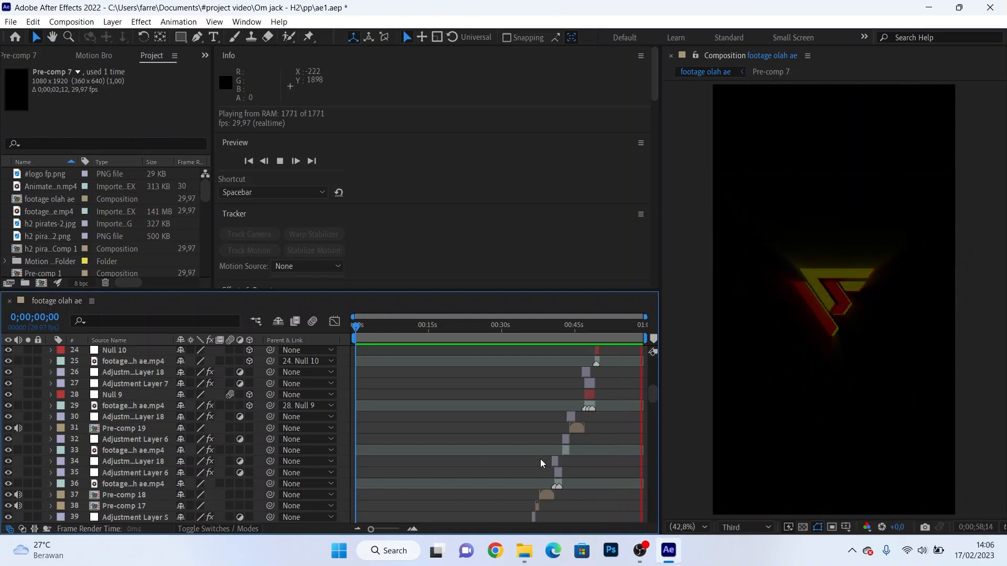
{"action": "key", "text": "space"}
Step: Open Pre-comp 4 from the footage olah ae composition's layer stack
{"action": "scroll", "coordinate": [545, 461], "scroll_direction": "down", "scroll_amount": 20}
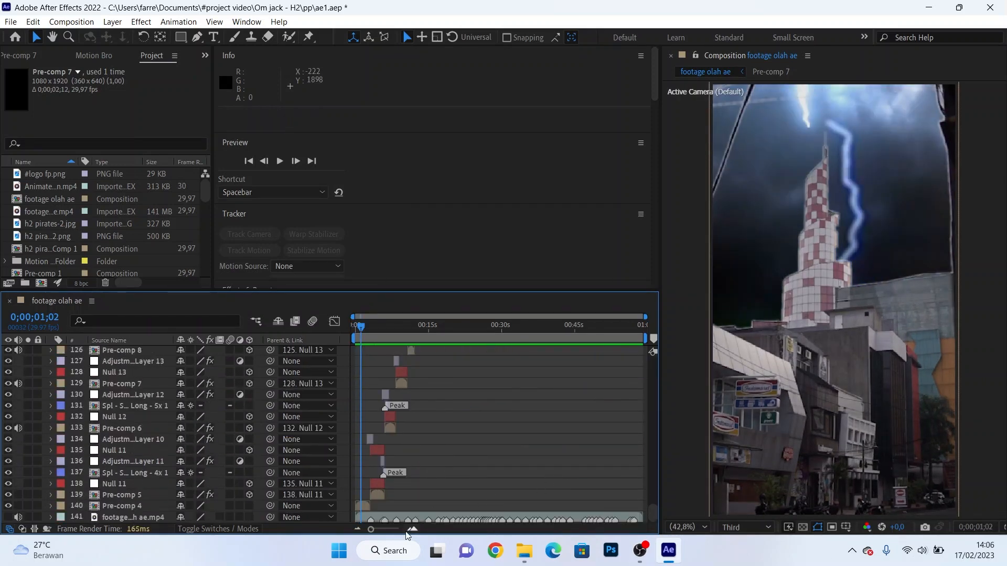
{"action": "left_click_drag", "start_coordinate": [390, 530], "coordinate": [401, 526]}
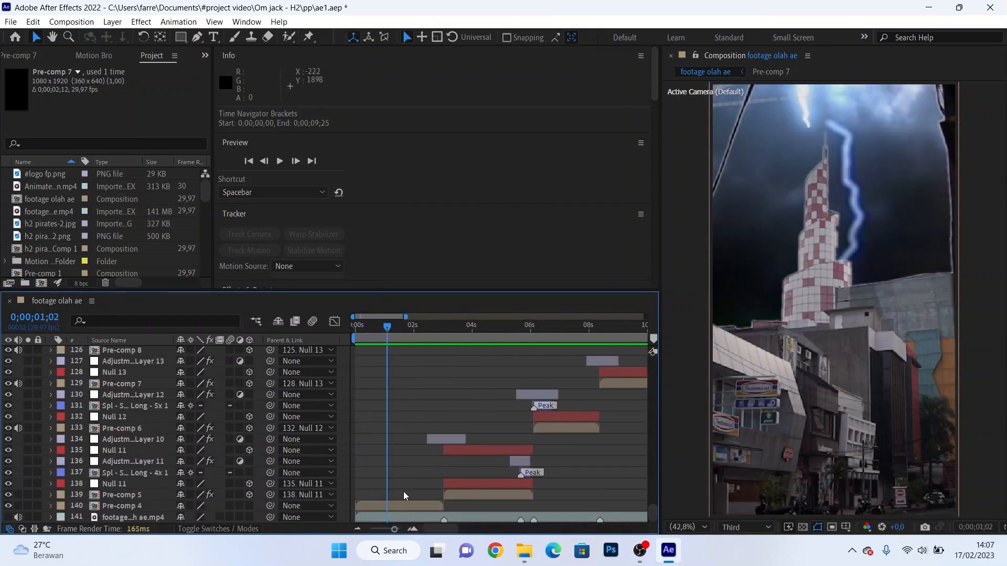
{"action": "left_click", "coordinate": [407, 509]}
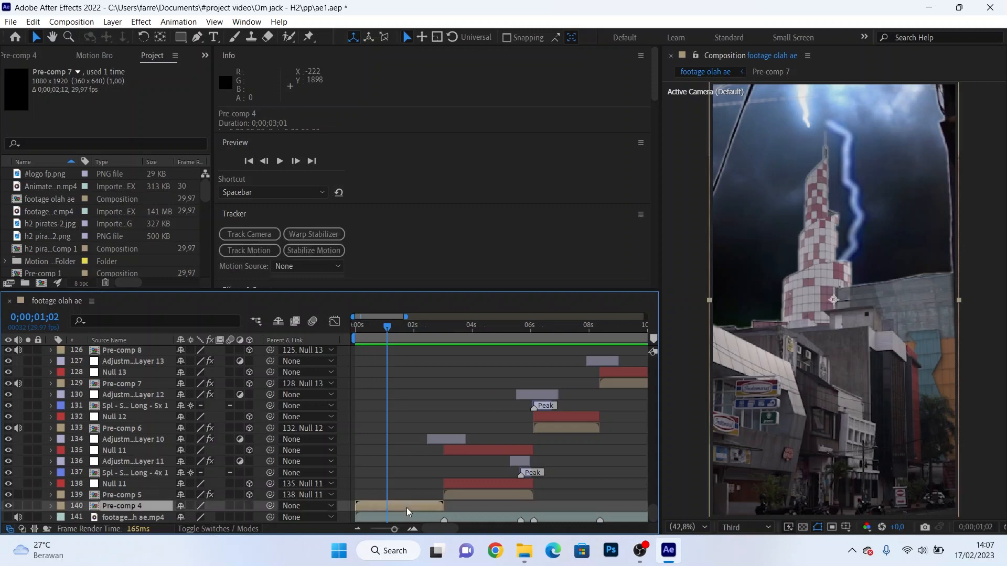
{"action": "double_click", "coordinate": [407, 508]}
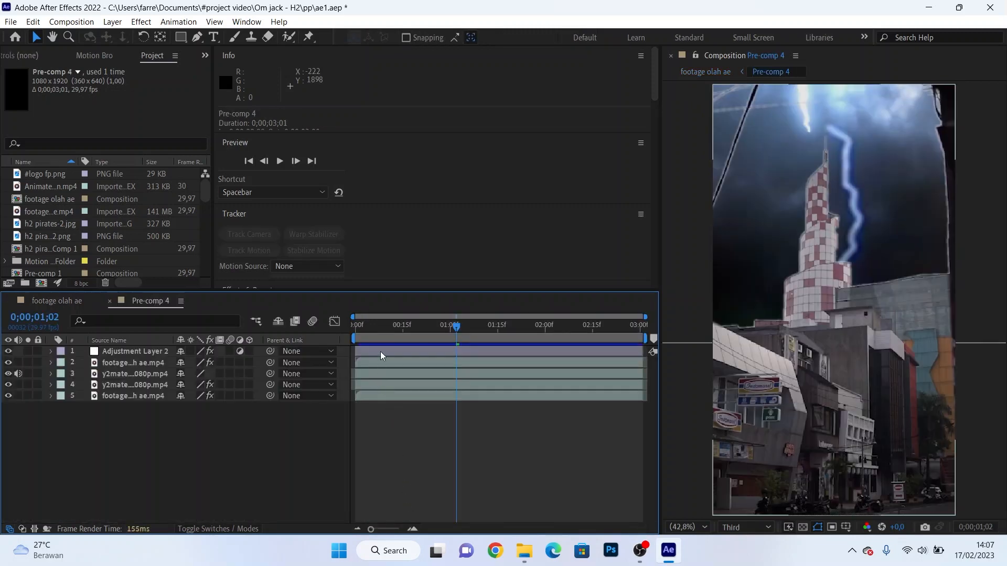
Step: Compare the upper footage olah ae.mp4 layer in Pre-comp 4 at 0;00;00;15 with its Luma Key effect disabled and enabled
{"action": "left_click_drag", "start_coordinate": [391, 335], "coordinate": [402, 333]}
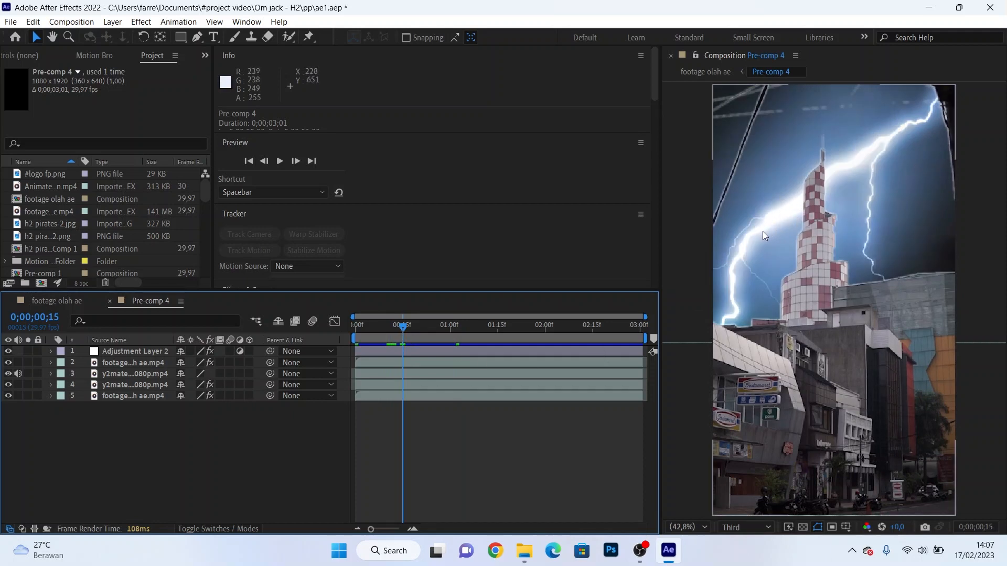
{"action": "left_click", "coordinate": [399, 366]}
{"action": "left_click", "coordinate": [34, 56]}
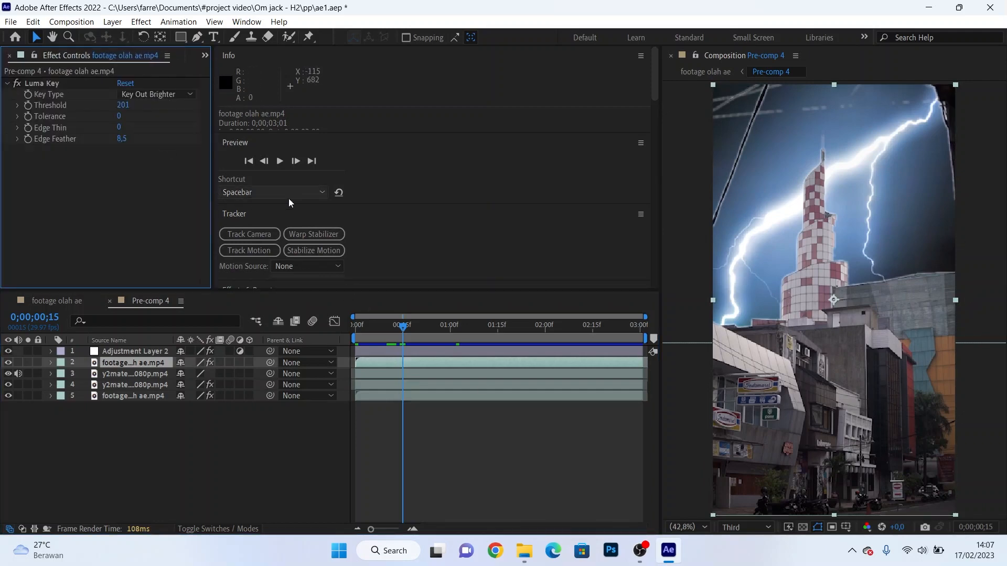
{"action": "left_click", "coordinate": [17, 84]}
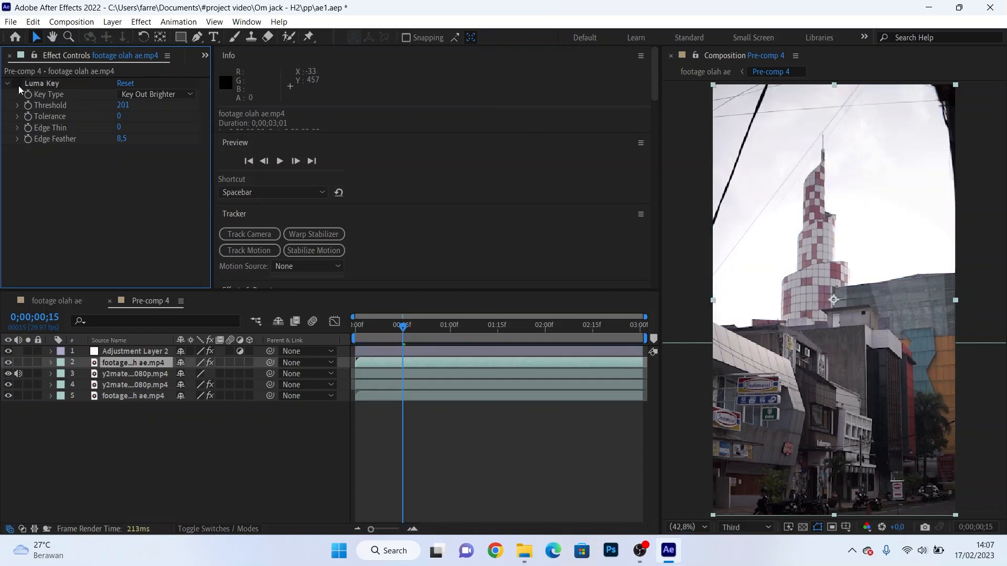
{"action": "left_click", "coordinate": [17, 83]}
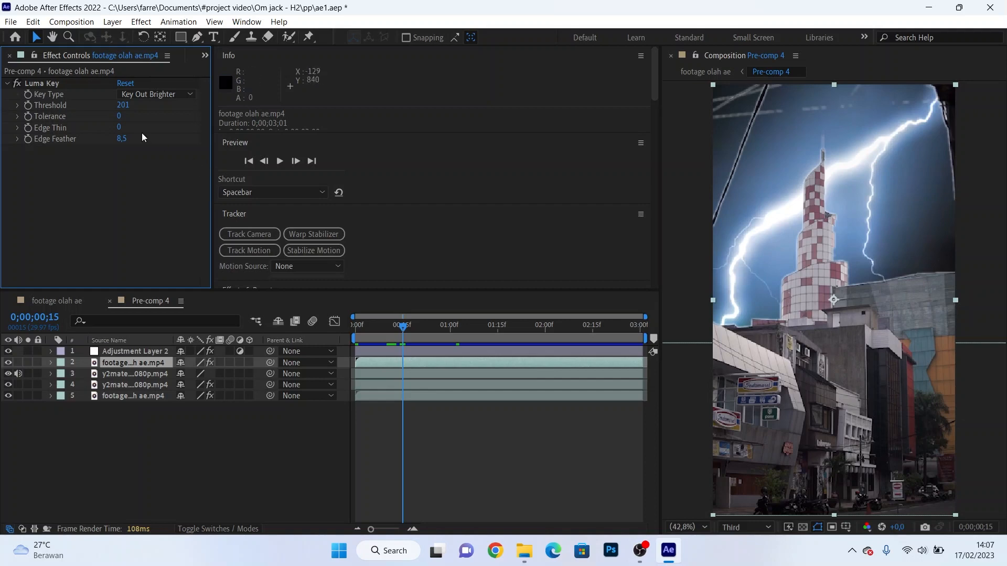
{"action": "left_click", "coordinate": [16, 84]}
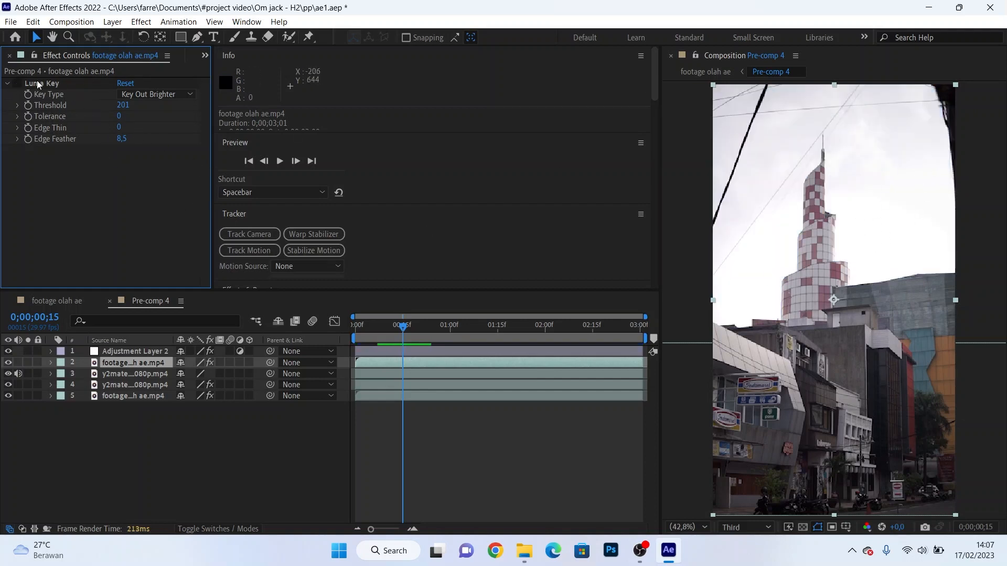
{"action": "left_click", "coordinate": [17, 83]}
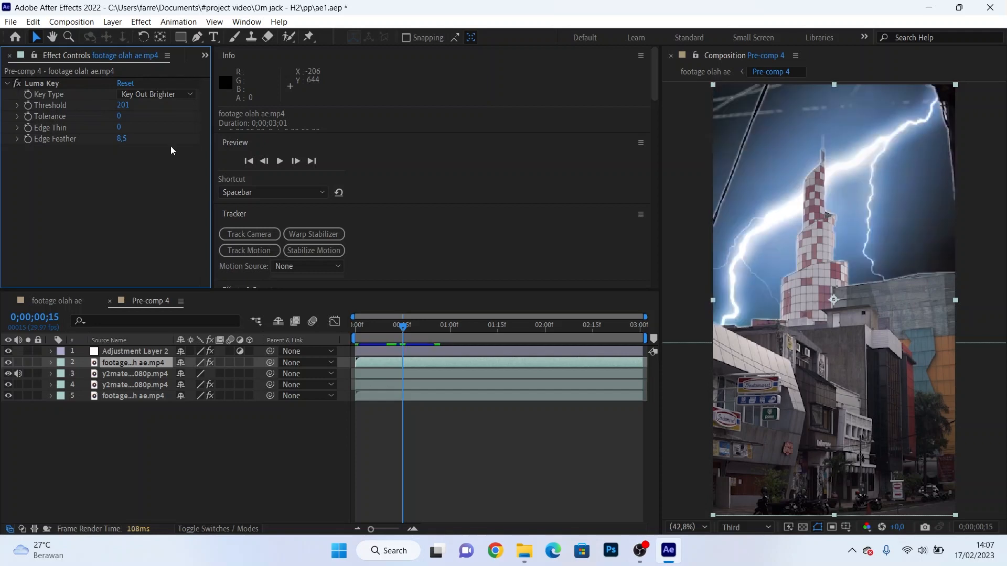
Step: Inspect the effect settings of the two y2mate clips and the lower footage olah ae.mp4 layer in Pre-comp 4
{"action": "left_click", "coordinate": [398, 377]}
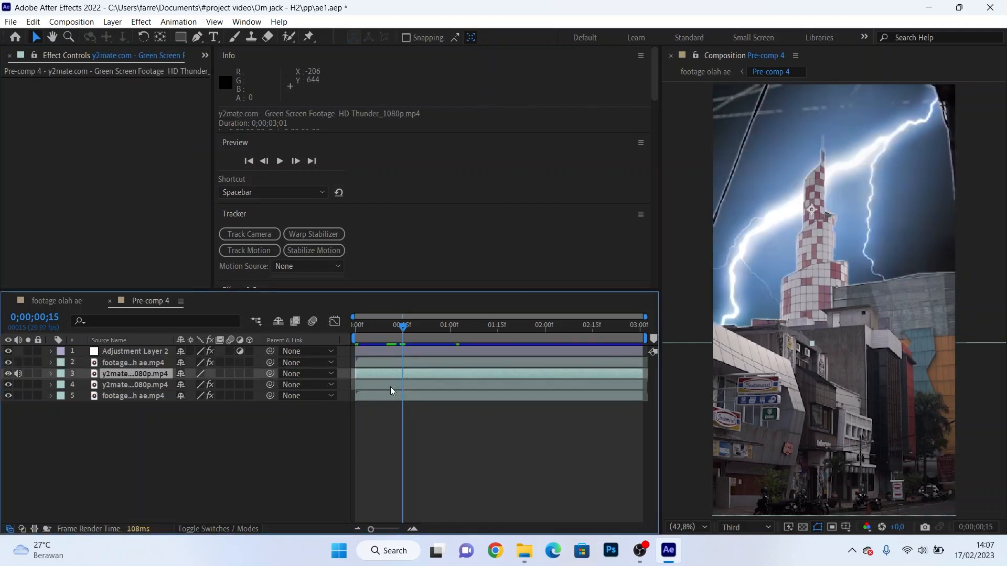
{"action": "left_click", "coordinate": [389, 386]}
{"action": "left_click", "coordinate": [389, 396]}
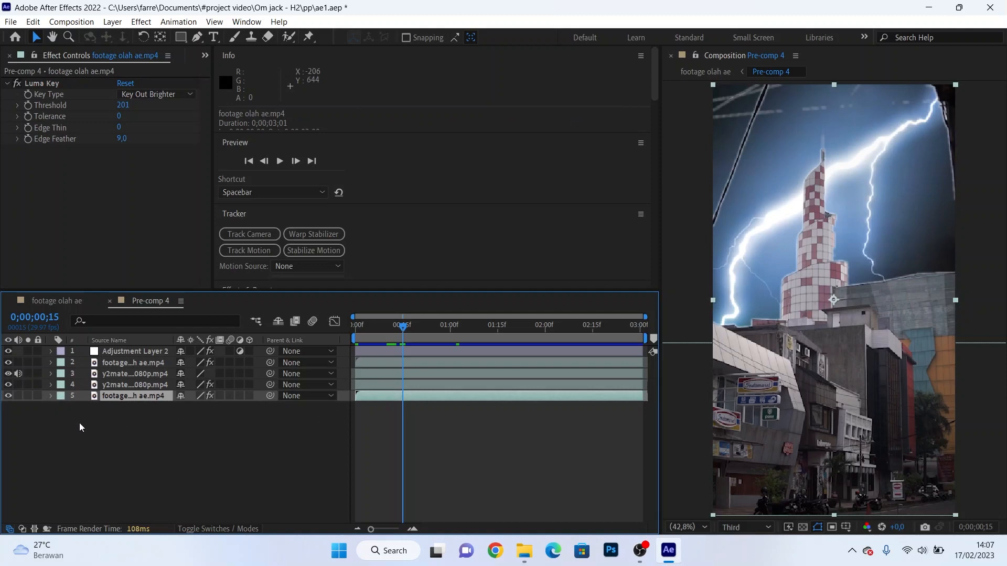
{"action": "key", "text": "ctrl+0"}
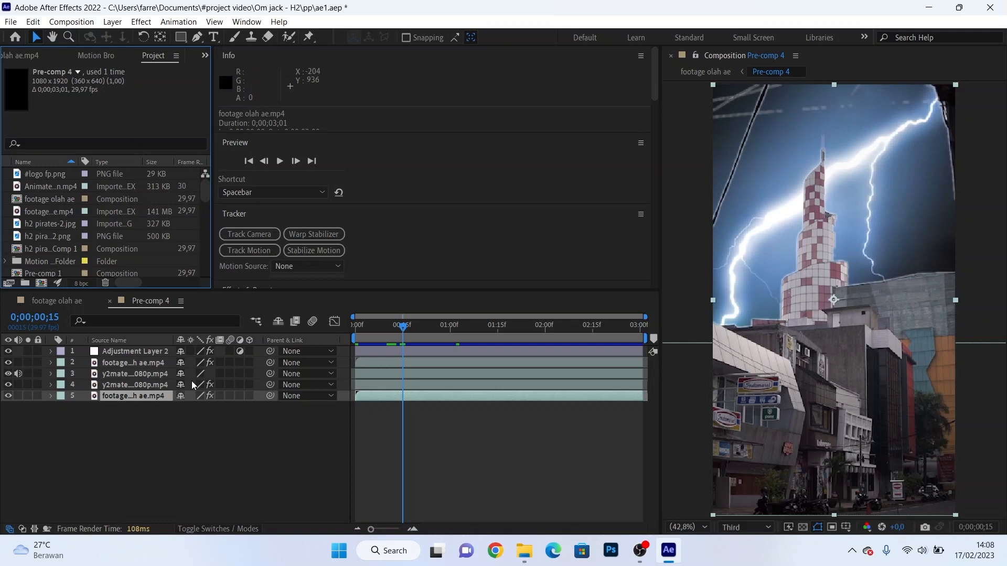
Step: Hide the two y2mate clips and the bottom footage layer in Pre-comp 4 to isolate the keyed building footage
{"action": "left_click", "coordinate": [125, 382]}
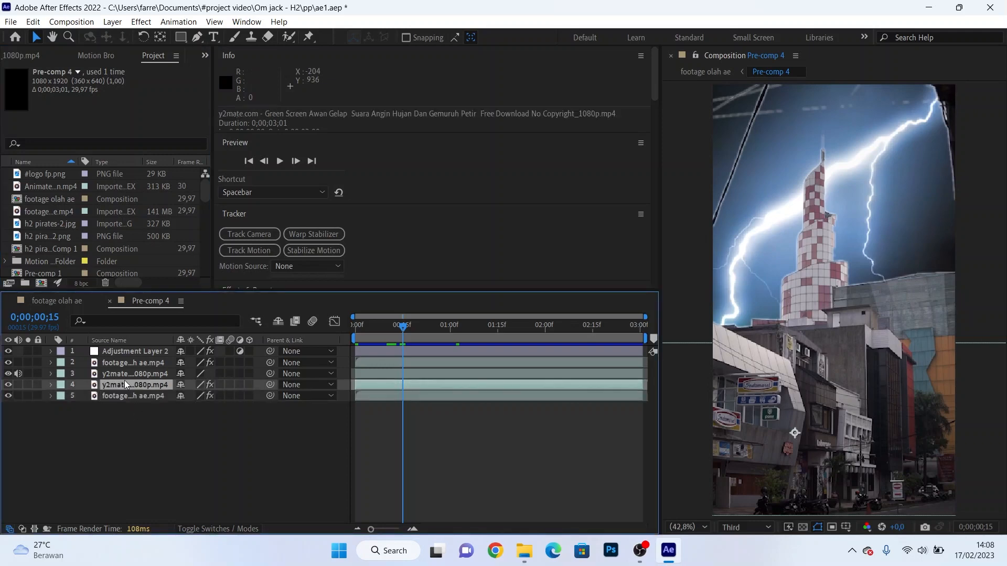
{"action": "left_click_drag", "start_coordinate": [6, 373], "coordinate": [7, 401]}
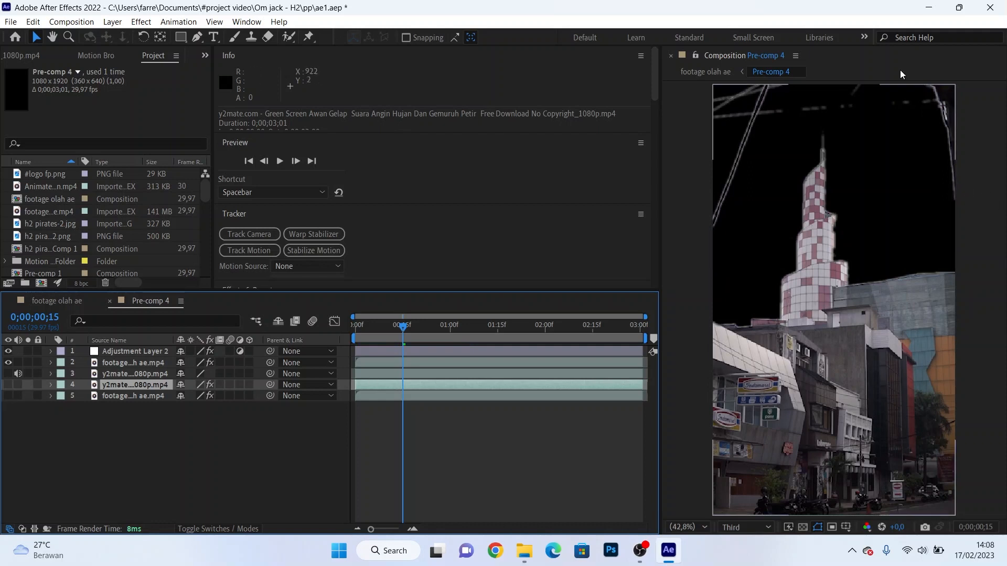
{"action": "left_click_drag", "start_coordinate": [8, 385], "coordinate": [8, 396]}
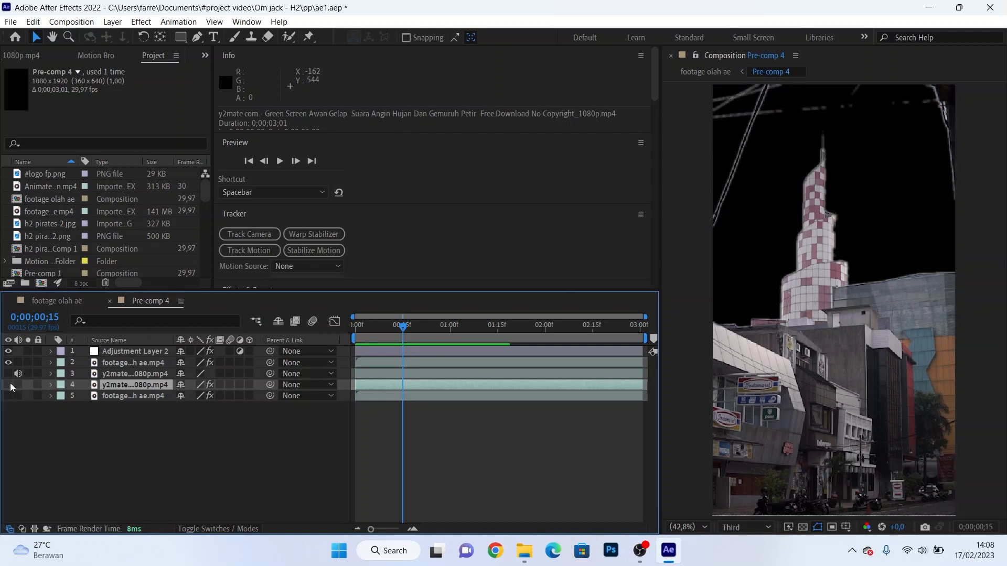
Step: Restore the hidden layers in Pre-comp 4 and scrub through the source footage of the two y2mate clips
{"action": "left_click", "coordinate": [8, 373]}
{"action": "double_click", "coordinate": [554, 376]}
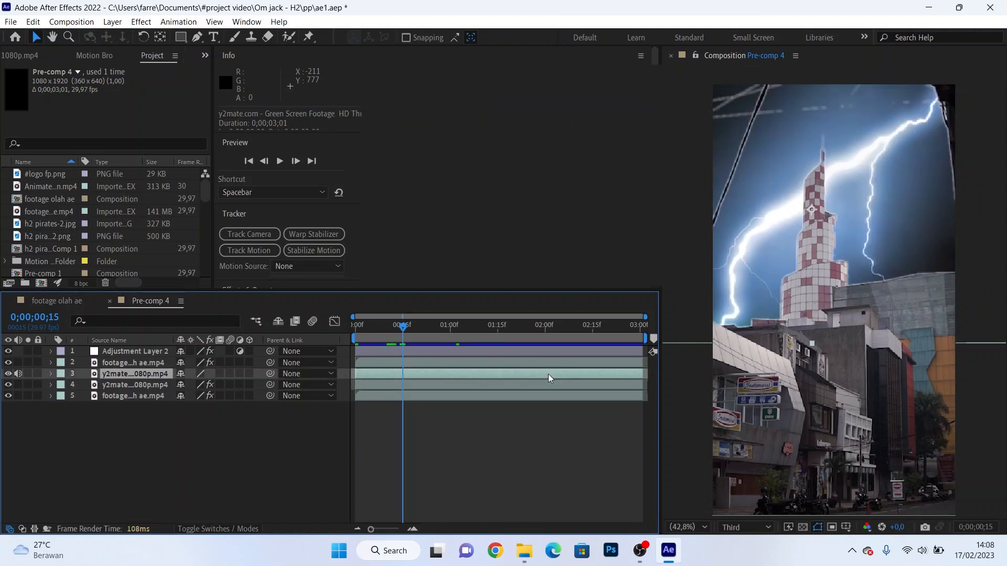
{"action": "left_click_drag", "start_coordinate": [426, 254], "coordinate": [474, 263]}
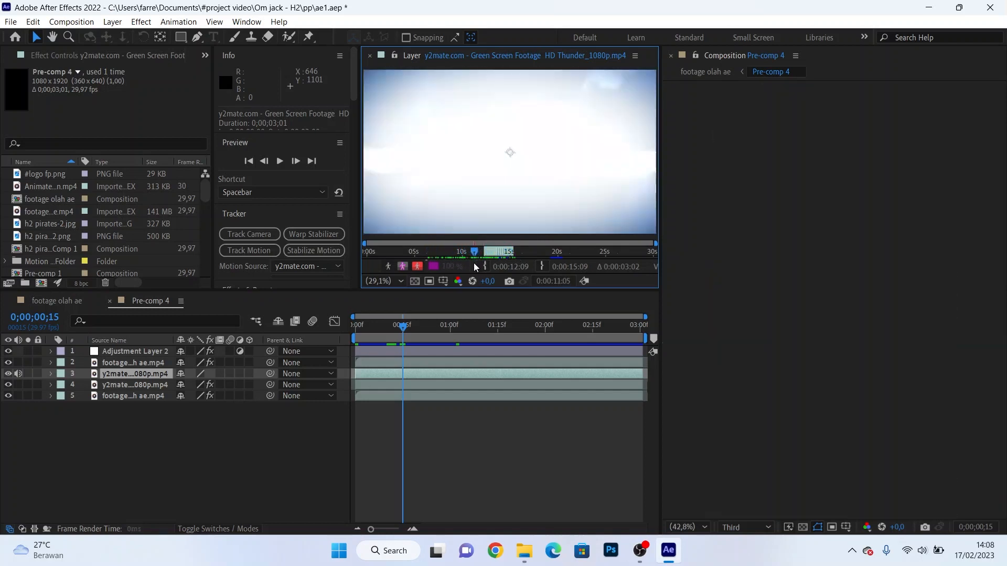
{"action": "double_click", "coordinate": [417, 385]}
{"action": "left_click_drag", "start_coordinate": [481, 250], "coordinate": [502, 254]}
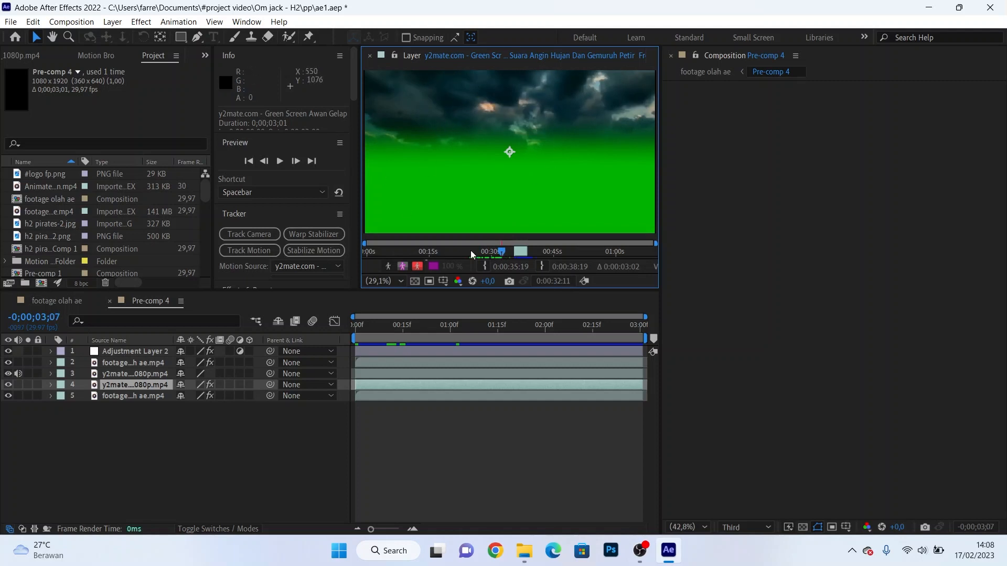
Step: Close Pre-comp 4, open Pre-comp 5 from the footage olah ae composition, and scrub from its start to 0;00;03;18
{"action": "left_click", "coordinate": [112, 303]}
{"action": "left_click_drag", "start_coordinate": [477, 343], "coordinate": [485, 342]}
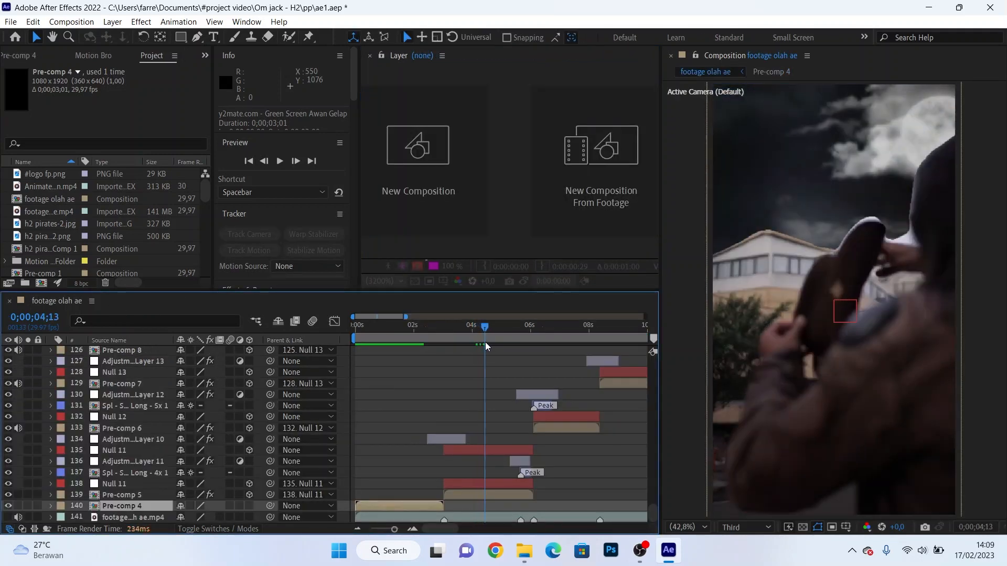
{"action": "double_click", "coordinate": [479, 495]}
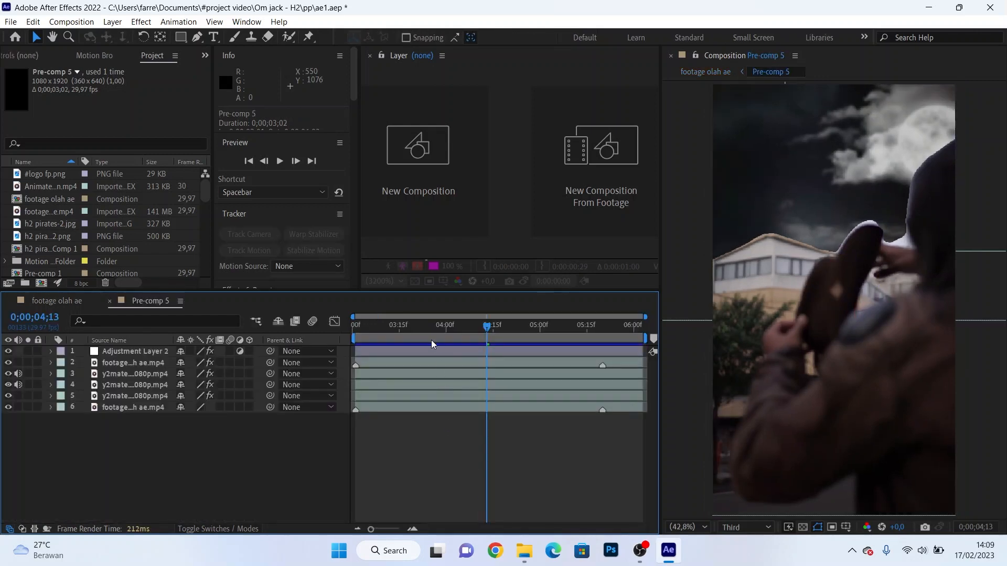
{"action": "key", "text": "Home"}
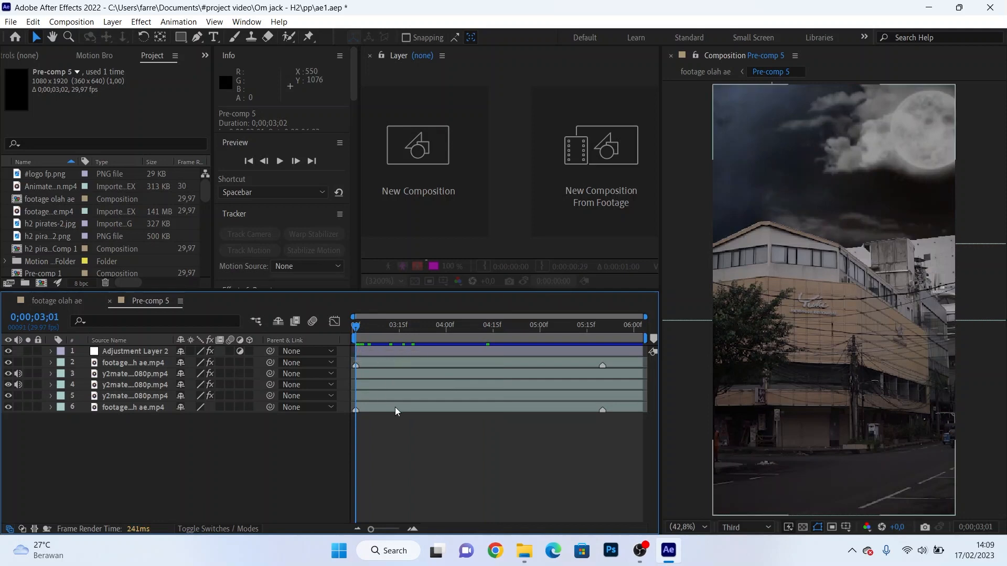
{"action": "left_click_drag", "start_coordinate": [396, 332], "coordinate": [410, 332]}
Step: Compare the upper footage olah ae.mp4 layer at 0;00;03;14 with its Roto Brush & Refine Edge effect disabled and enabled
{"action": "left_click", "coordinate": [109, 362]}
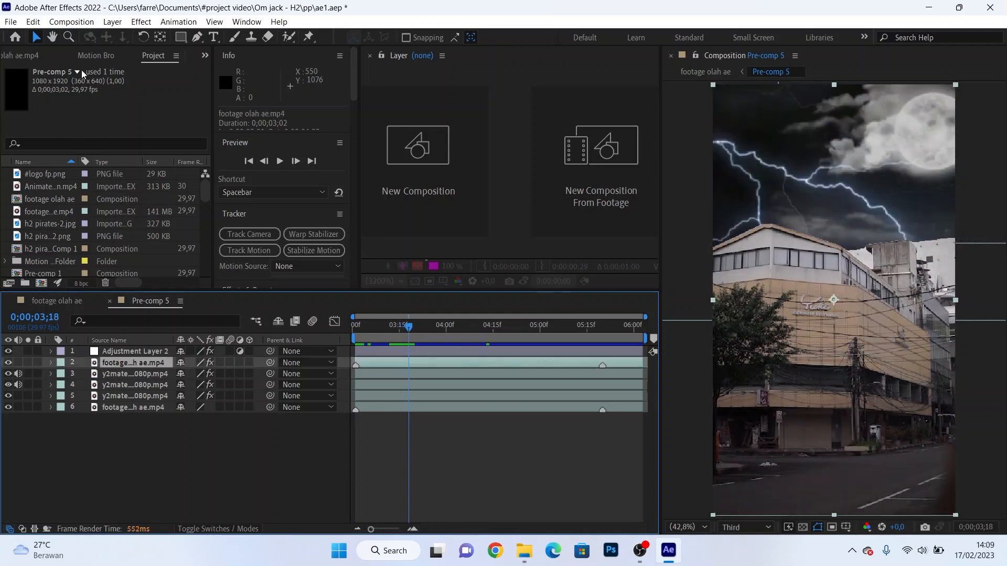
{"action": "key", "text": "F3"}
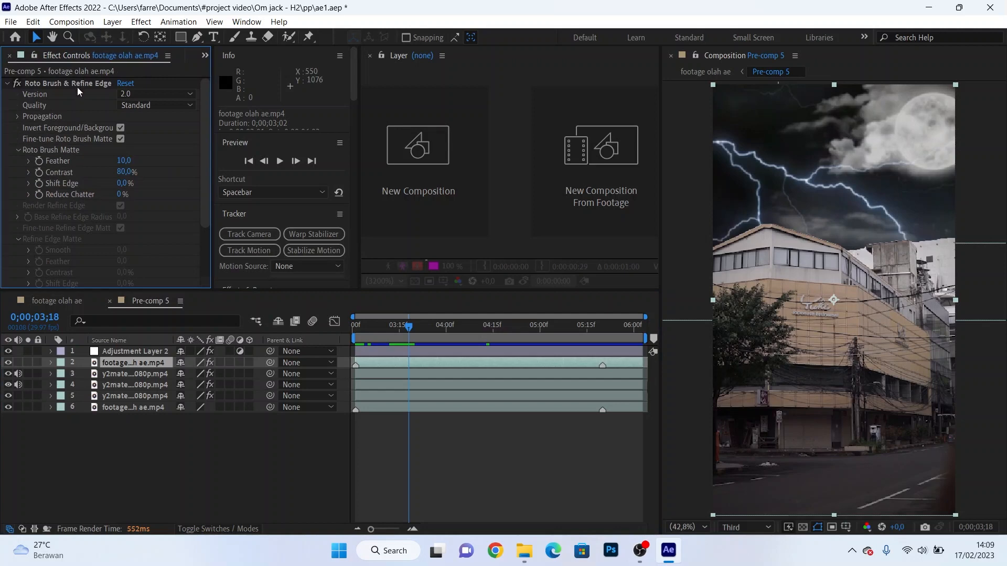
{"action": "left_click_drag", "start_coordinate": [376, 335], "coordinate": [396, 335]}
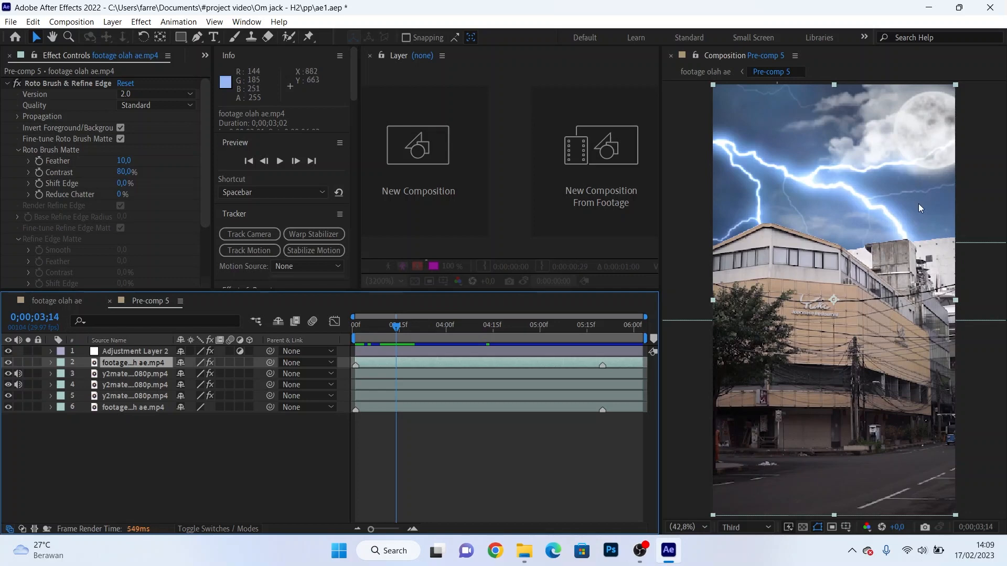
{"action": "left_click", "coordinate": [17, 85]}
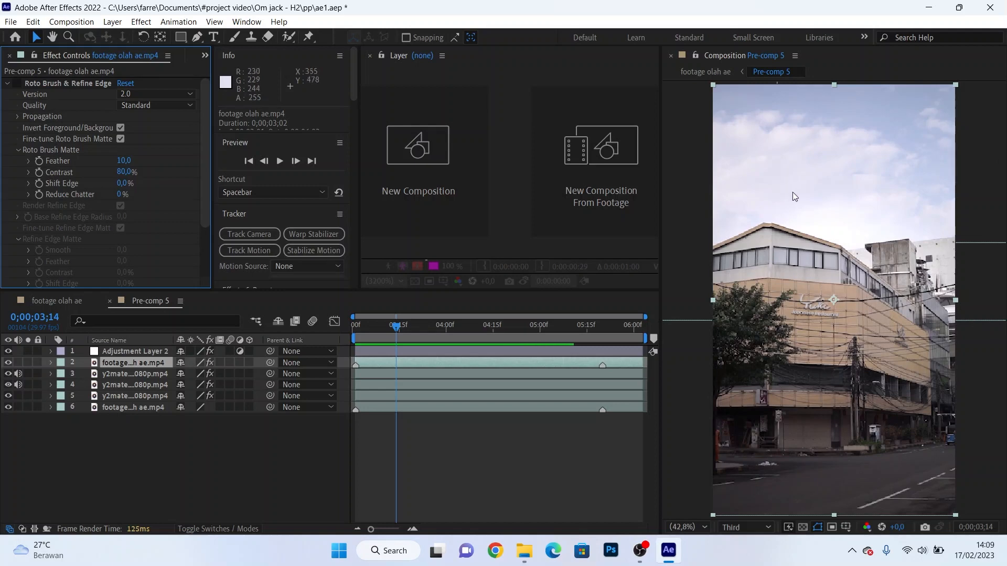
{"action": "left_click", "coordinate": [16, 84]}
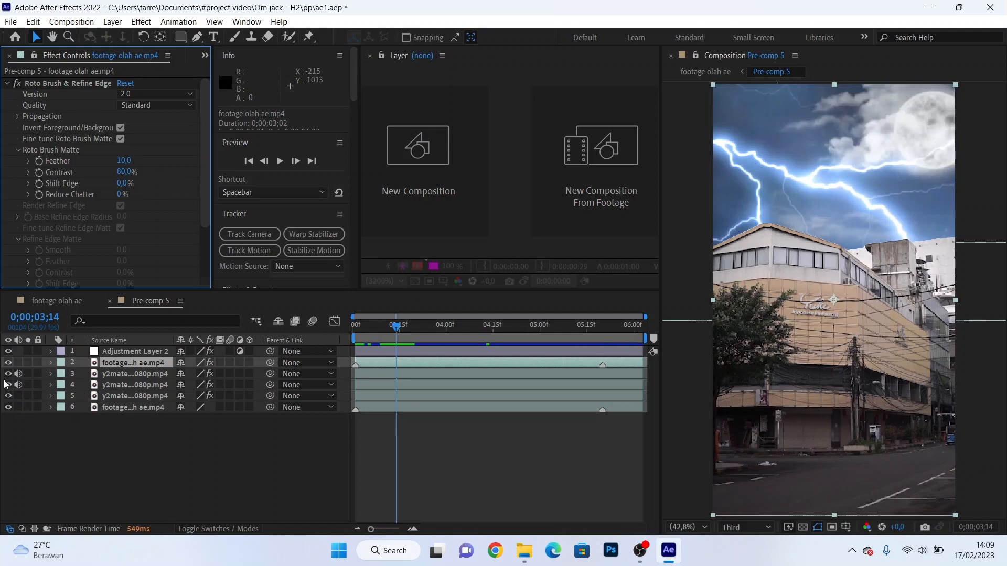
Step: Hide the rotoscoped footage layer to examine the replacement sky up to 0;00;04;15, then show it again and scrub to 0;00;04;20
{"action": "left_click", "coordinate": [8, 362]}
{"action": "left_click", "coordinate": [8, 363]}
{"action": "left_click", "coordinate": [8, 363]}
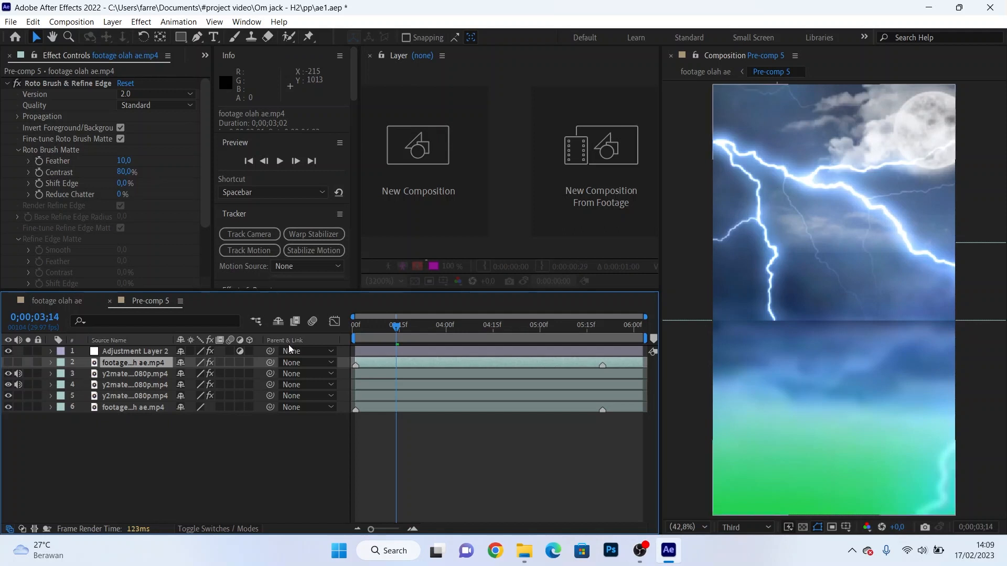
{"action": "left_click_drag", "start_coordinate": [428, 329], "coordinate": [492, 332]}
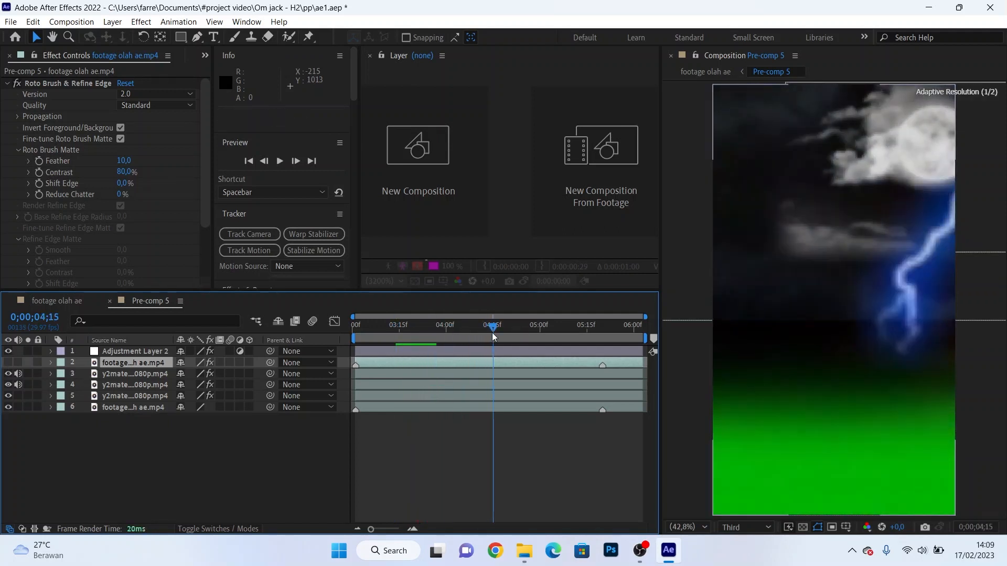
{"action": "left_click", "coordinate": [9, 365]}
{"action": "left_click_drag", "start_coordinate": [482, 329], "coordinate": [508, 334]}
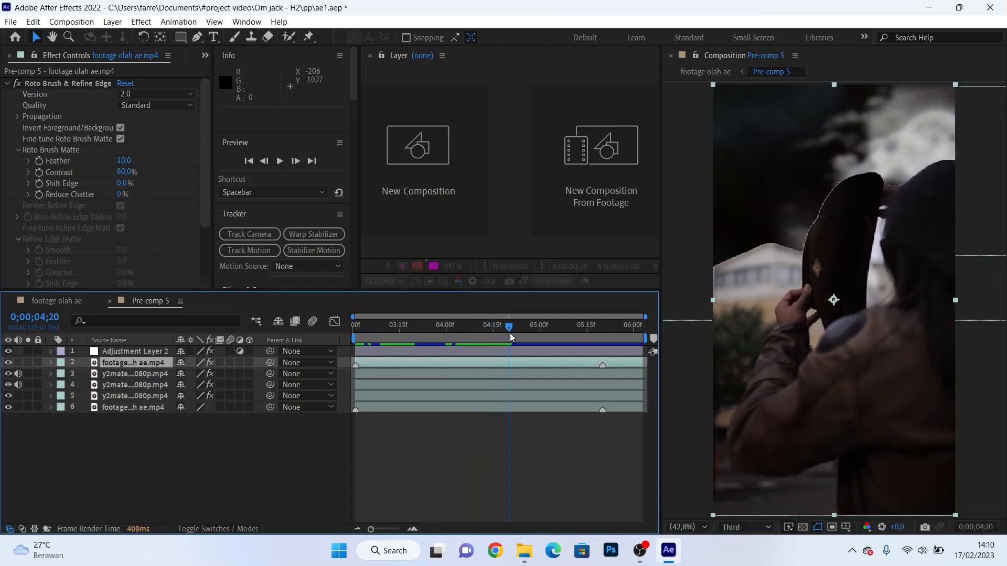
Step: Inspect the remaining Roto Brush settings, the effects on the three y2mate clips, and the lower footage layer in Pre-comp 5
{"action": "left_click_drag", "start_coordinate": [207, 200], "coordinate": [206, 259]}
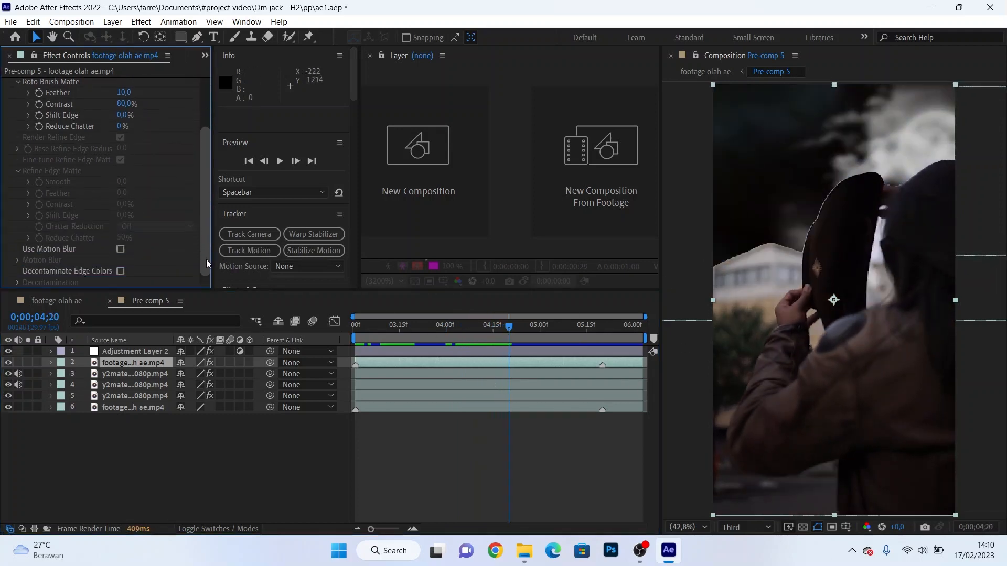
{"action": "left_click", "coordinate": [489, 376]}
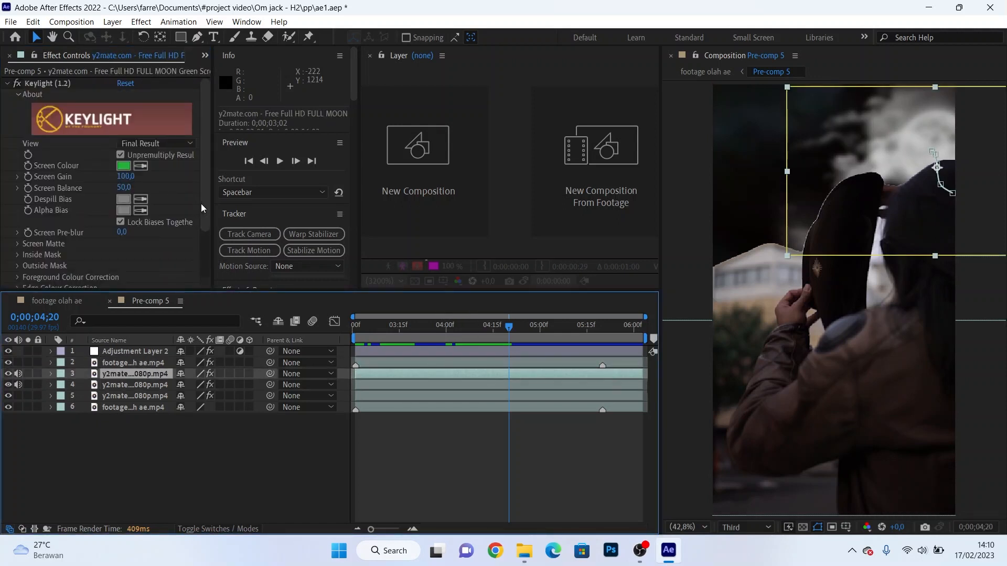
{"action": "left_click_drag", "start_coordinate": [199, 204], "coordinate": [202, 254]}
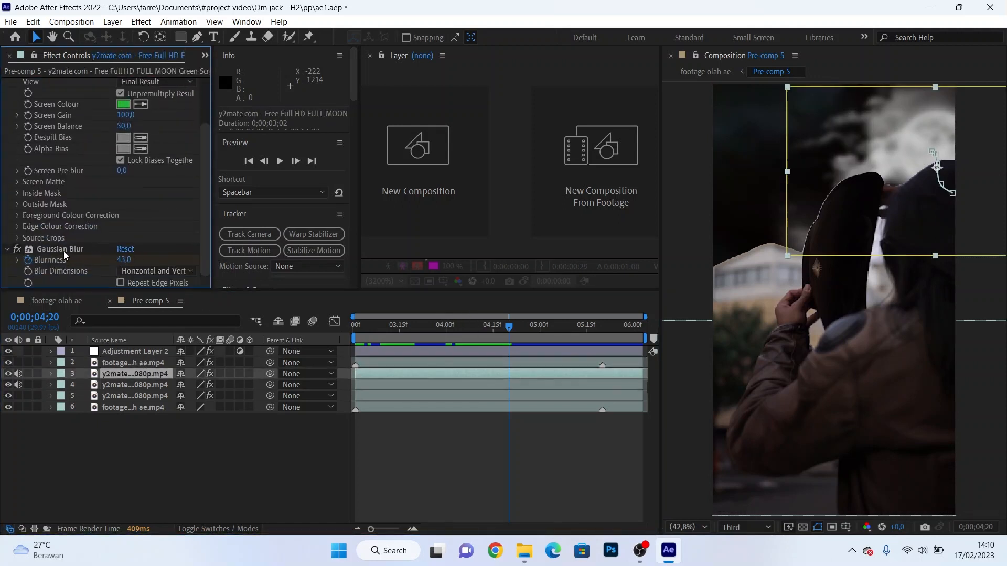
{"action": "left_click_drag", "start_coordinate": [503, 334], "coordinate": [607, 326]}
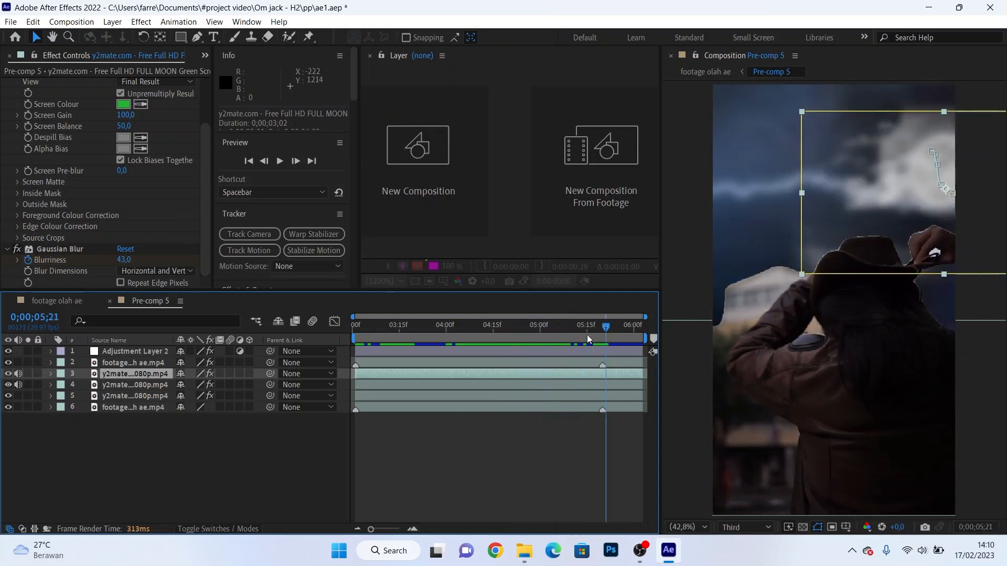
{"action": "left_click", "coordinate": [581, 382]}
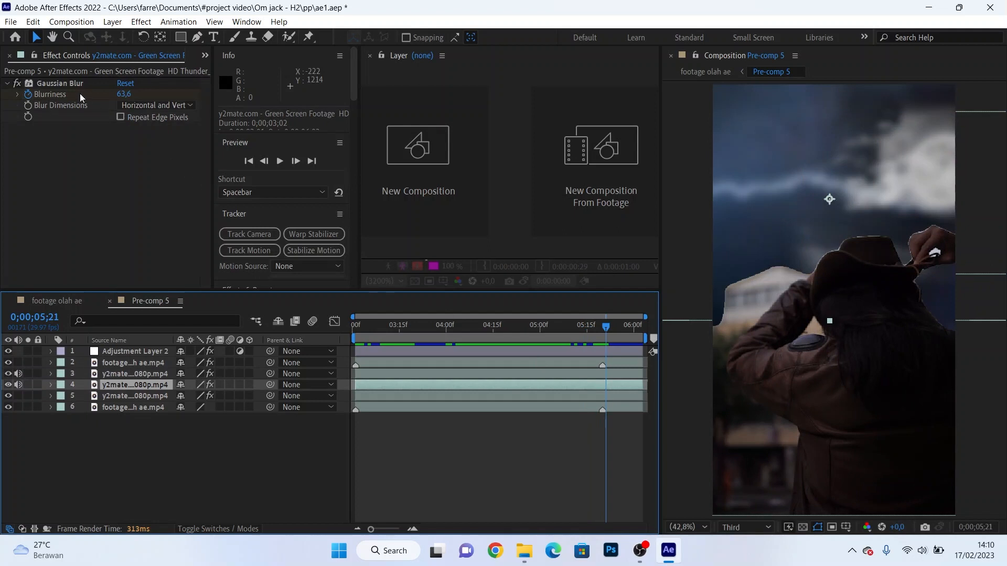
{"action": "left_click", "coordinate": [520, 398]}
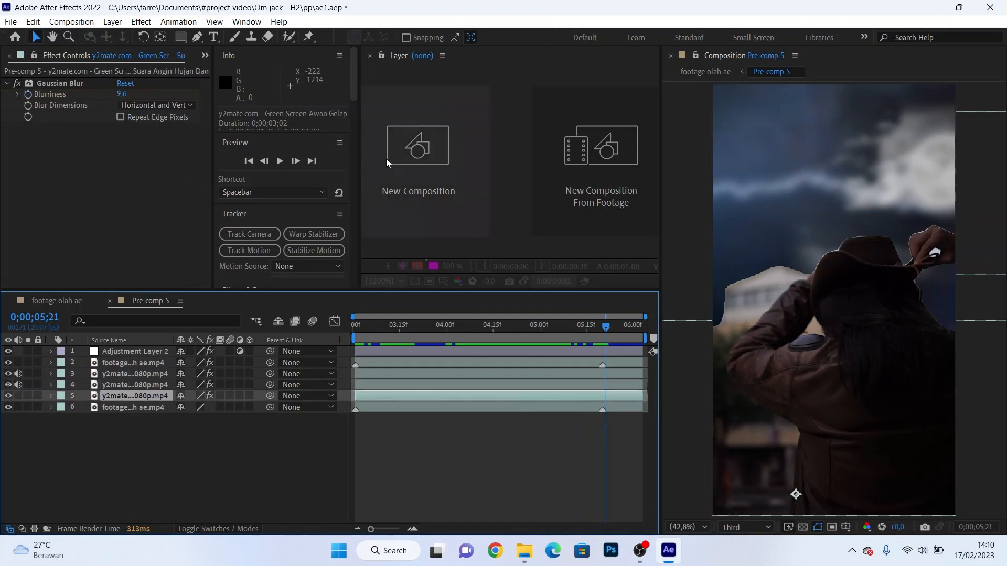
{"action": "left_click", "coordinate": [609, 410]}
{"action": "left_click_drag", "start_coordinate": [582, 339], "coordinate": [481, 346]}
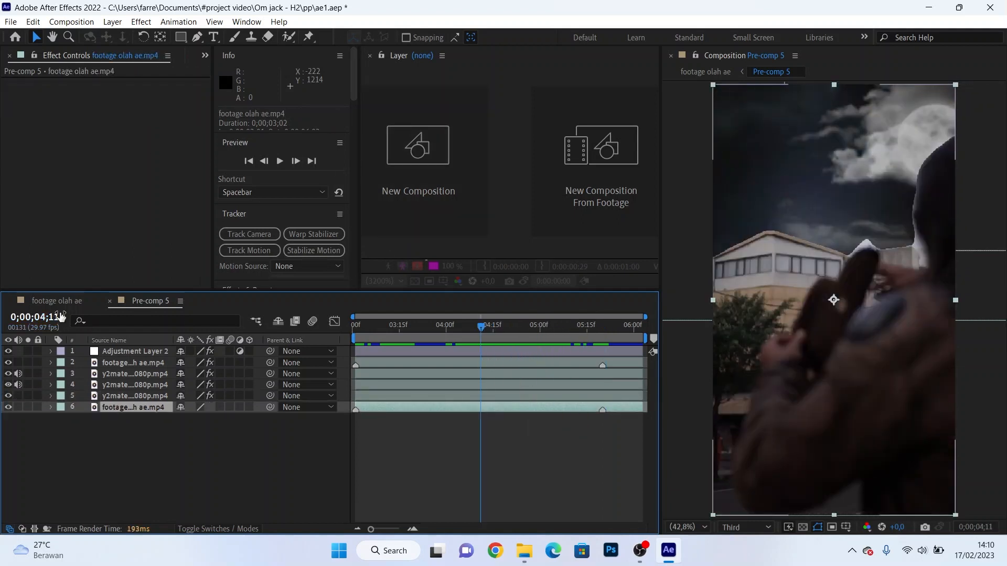
Step: Close Pre-comp 5, open Pre-comp 6 at 0;00;07;06 from the footage olah ae composition, and preview it
{"action": "left_click", "coordinate": [109, 301]}
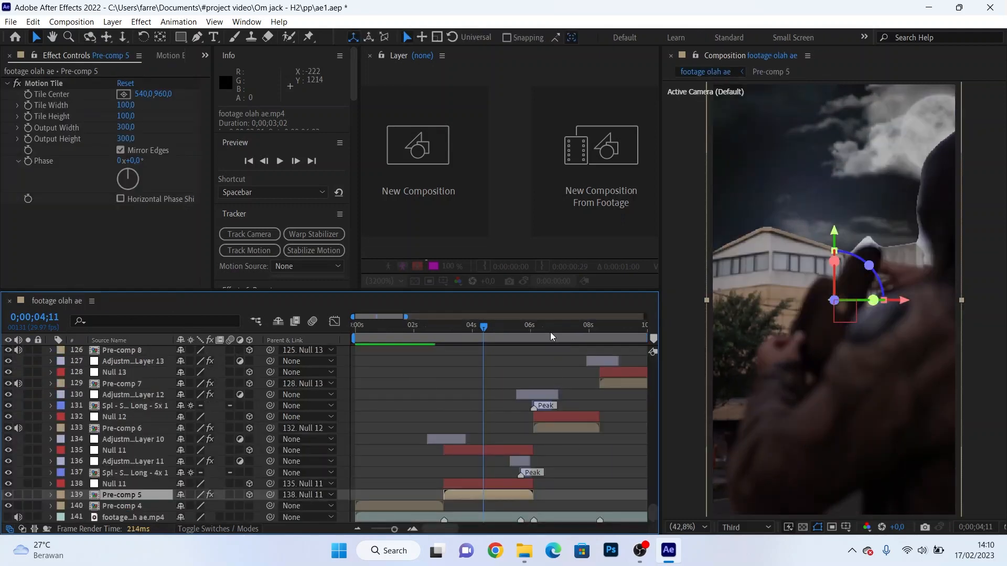
{"action": "left_click_drag", "start_coordinate": [551, 337], "coordinate": [566, 335]}
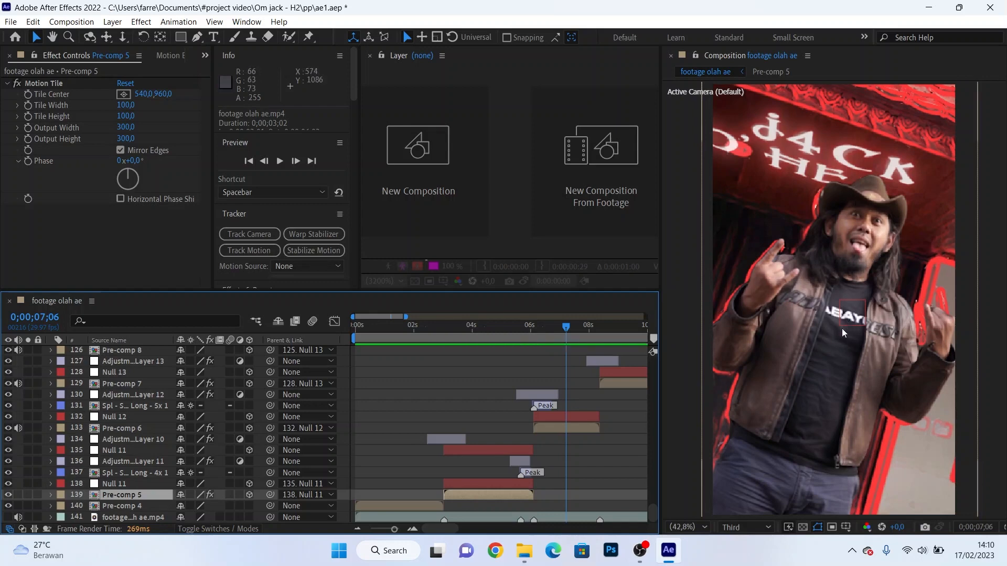
{"action": "double_click", "coordinate": [584, 429]}
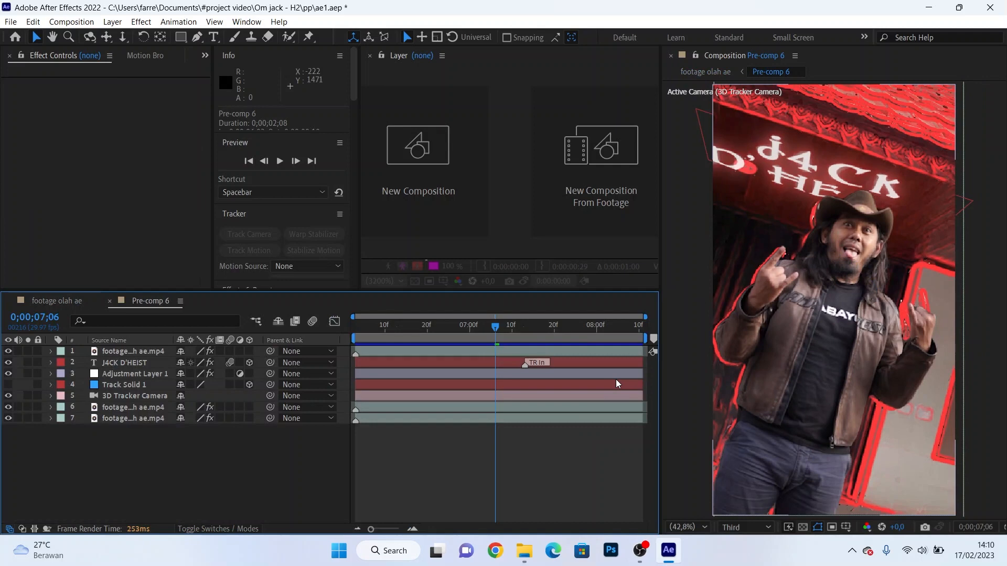
{"action": "key", "text": "space"}
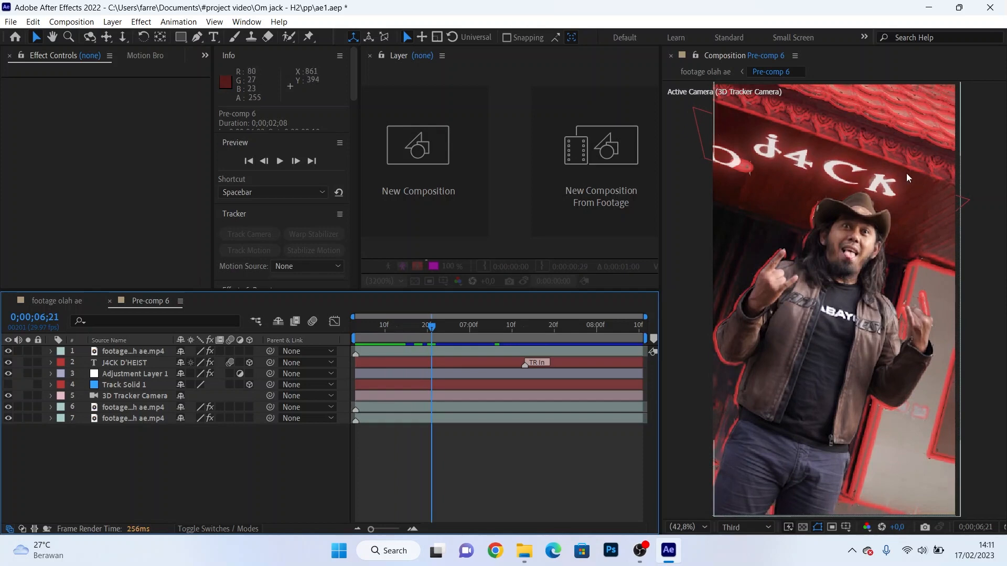
Step: Display the J4CK D'HEIST text layer's effect settings and enlarge the area above the timeline to read them
{"action": "left_click", "coordinate": [121, 362]}
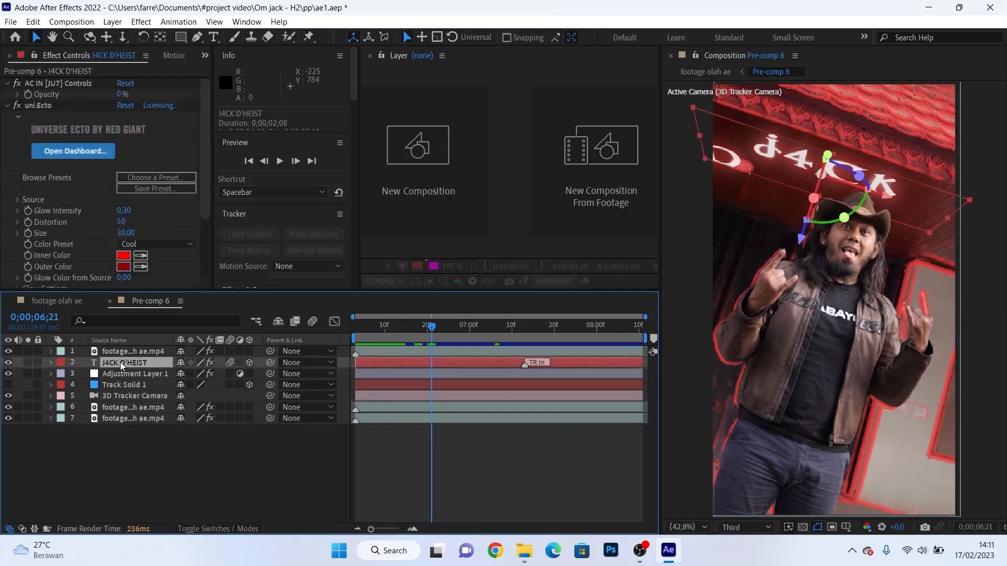
{"action": "mouse_move", "coordinate": [206, 158]}
{"action": "left_mouse_down"}
{"action": "mouse_move", "coordinate": [205, 200]}
{"action": "mouse_move", "coordinate": [206, 157]}
{"action": "left_mouse_up"}
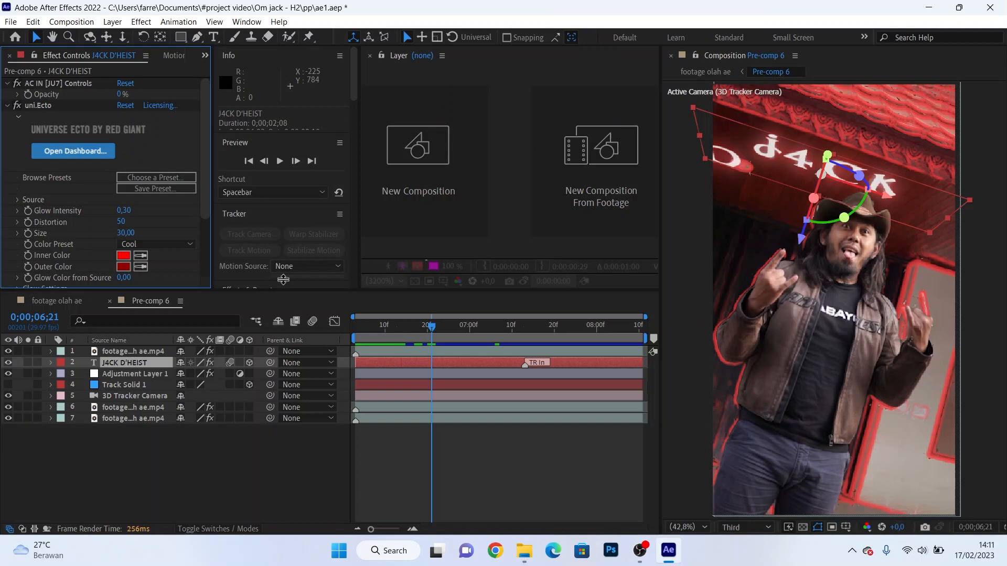
{"action": "left_click_drag", "start_coordinate": [290, 299], "coordinate": [293, 354]}
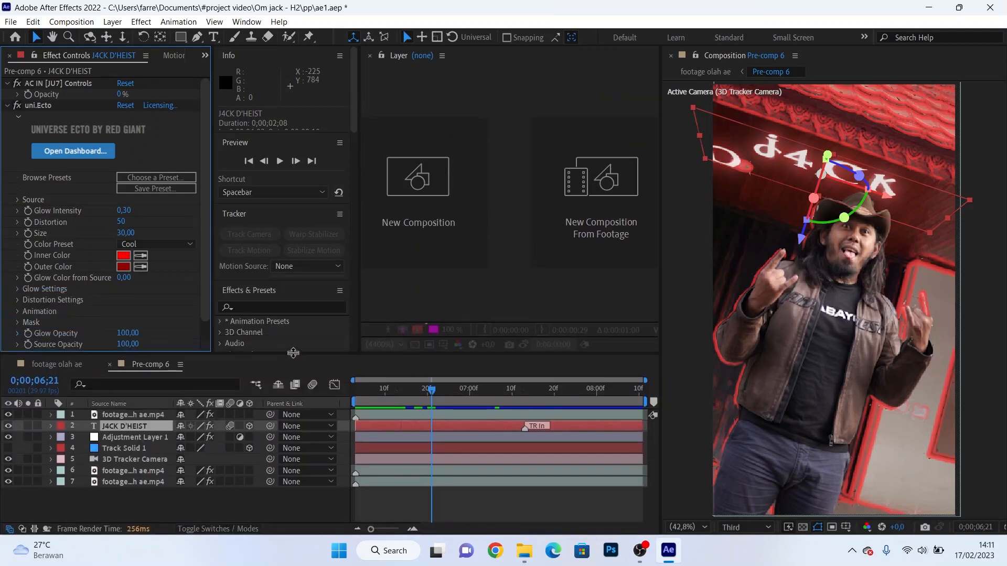
Step: Search the effects library for "ecto" and examine the remaining uni.Ecto settings of the J4CK D'HEIST text layer
{"action": "left_click_drag", "start_coordinate": [352, 119], "coordinate": [355, 153]}
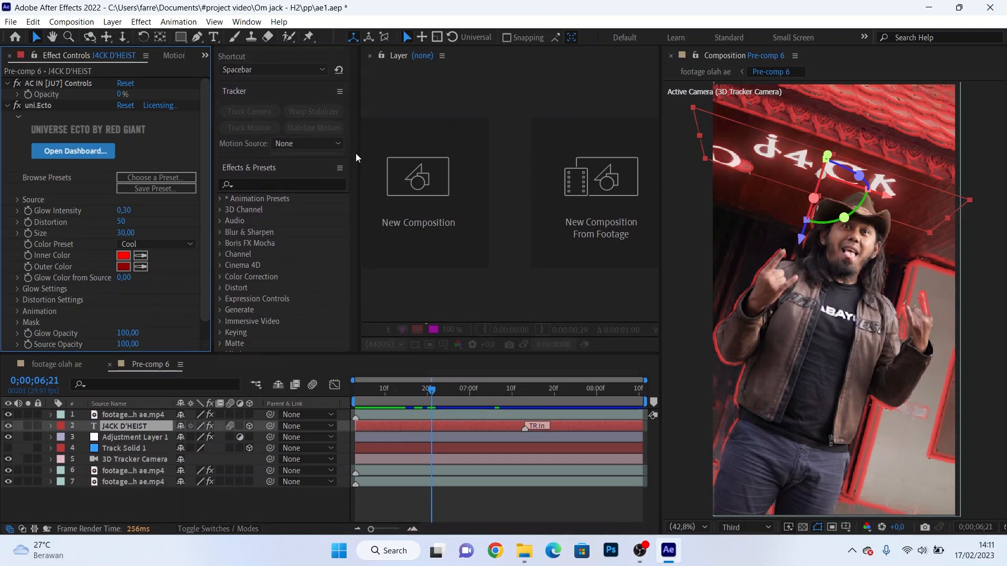
{"action": "left_click", "coordinate": [281, 187]}
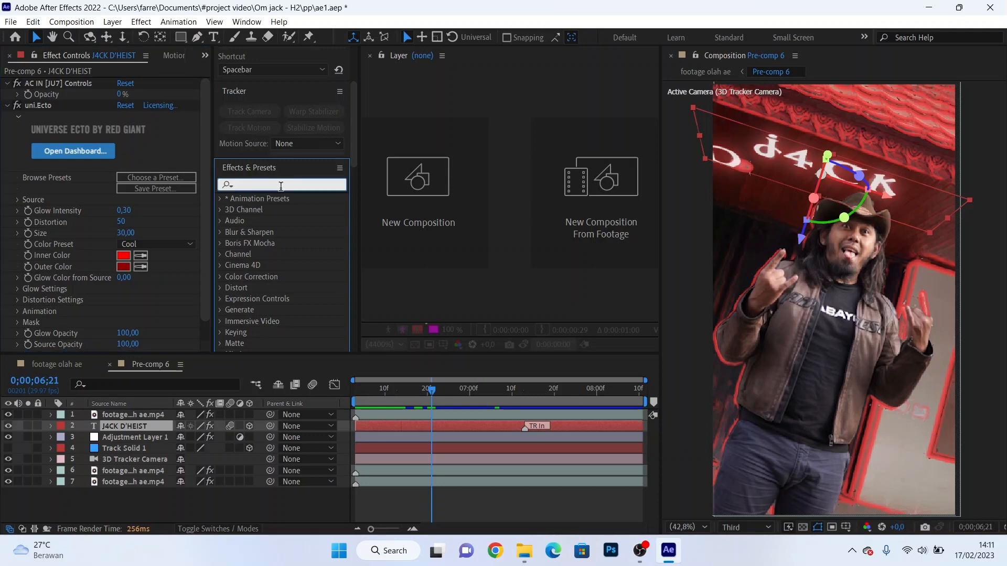
{"action": "type", "text": "ecto"}
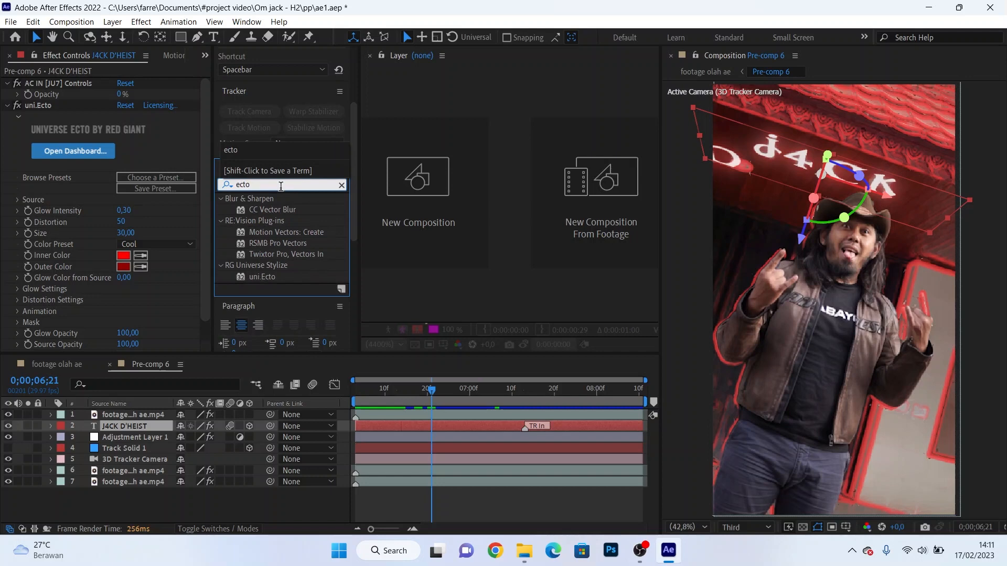
{"action": "left_click", "coordinate": [210, 244]}
{"action": "scroll", "coordinate": [155, 251], "scroll_direction": "down", "scroll_amount": 1}
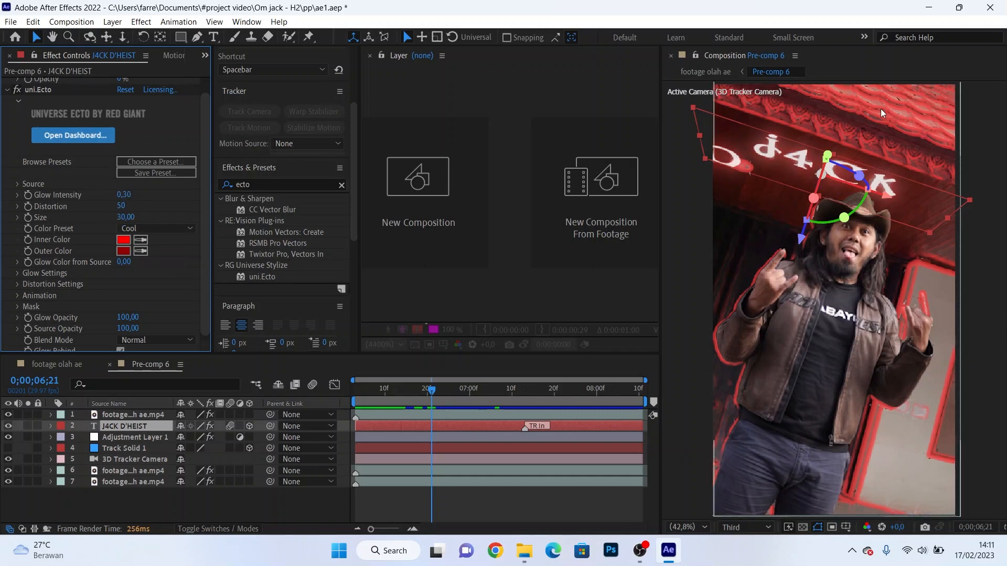
Step: Inspect the S_CartoonPaint settings on Adjustment Layer 1 and compare the image with the effect disabled and enabled
{"action": "left_click", "coordinate": [122, 438]}
{"action": "left_click_drag", "start_coordinate": [208, 224], "coordinate": [206, 167]}
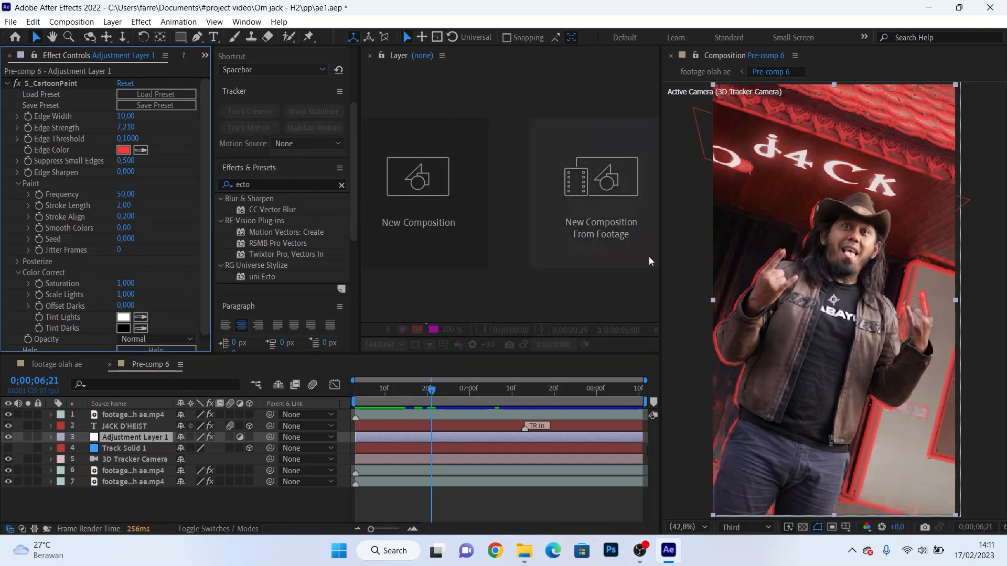
{"action": "left_click", "coordinate": [17, 84]}
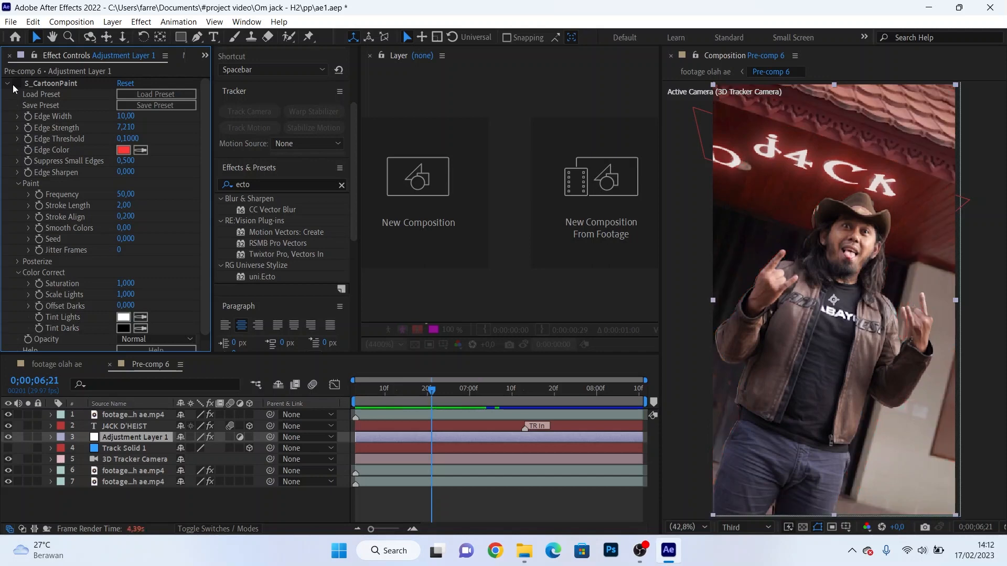
{"action": "left_click", "coordinate": [13, 84]}
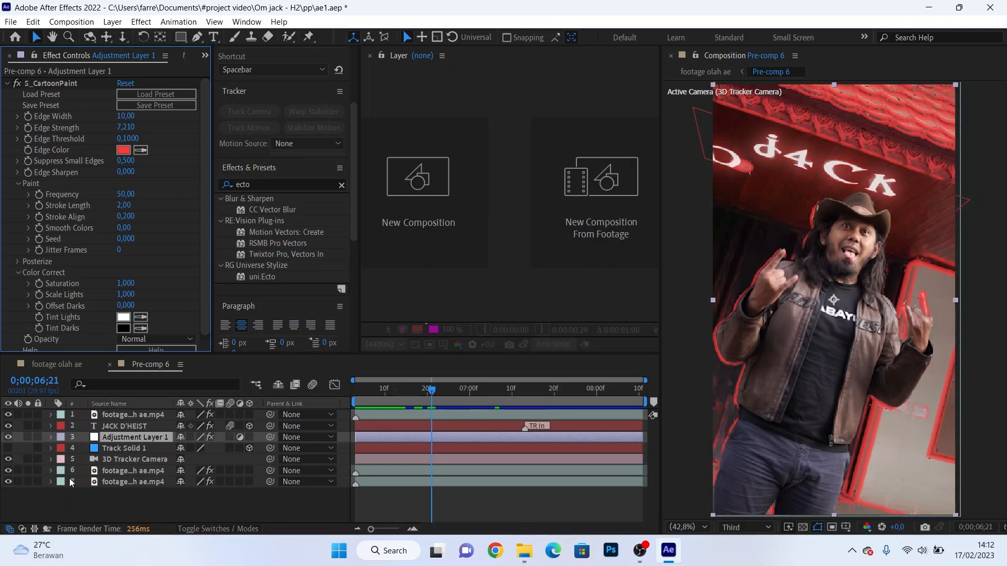
Step: Select Track Solid 1 and find the Track Camera command used to create the 3D camera track
{"action": "left_click", "coordinate": [117, 449]}
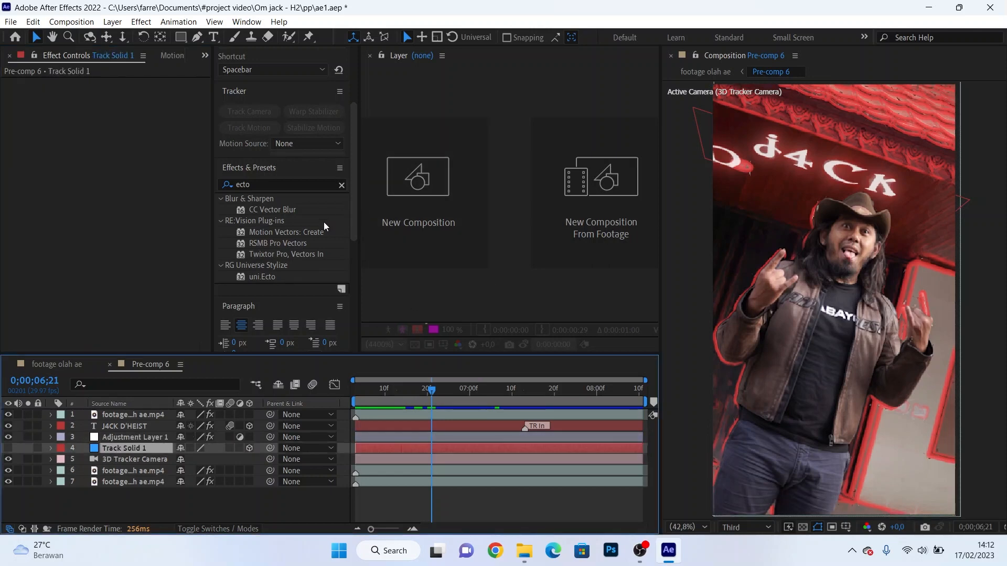
{"action": "scroll", "coordinate": [350, 184], "scroll_direction": "down", "scroll_amount": 5}
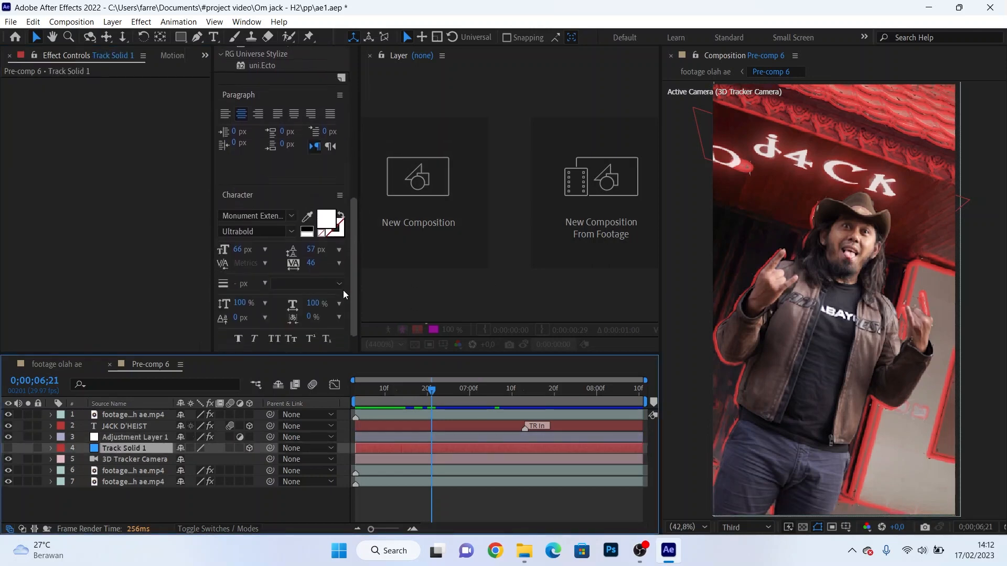
{"action": "scroll", "coordinate": [275, 241], "scroll_direction": "up", "scroll_amount": 5}
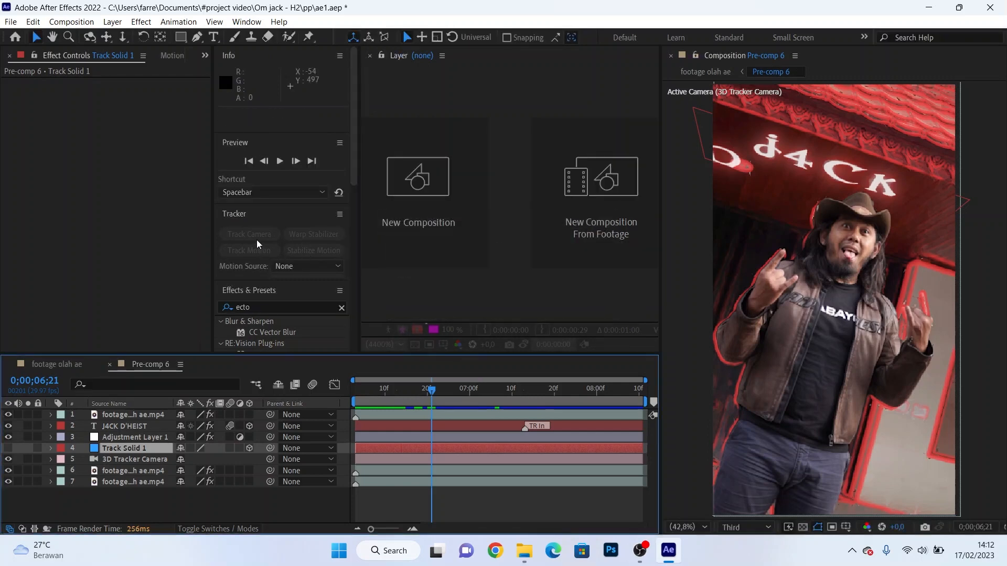
Step: Close Pre-comp 6 and select Adjustment Layer 10 in footage olah ae with the current time at 0;00;02;11
{"action": "left_click", "coordinate": [111, 365]}
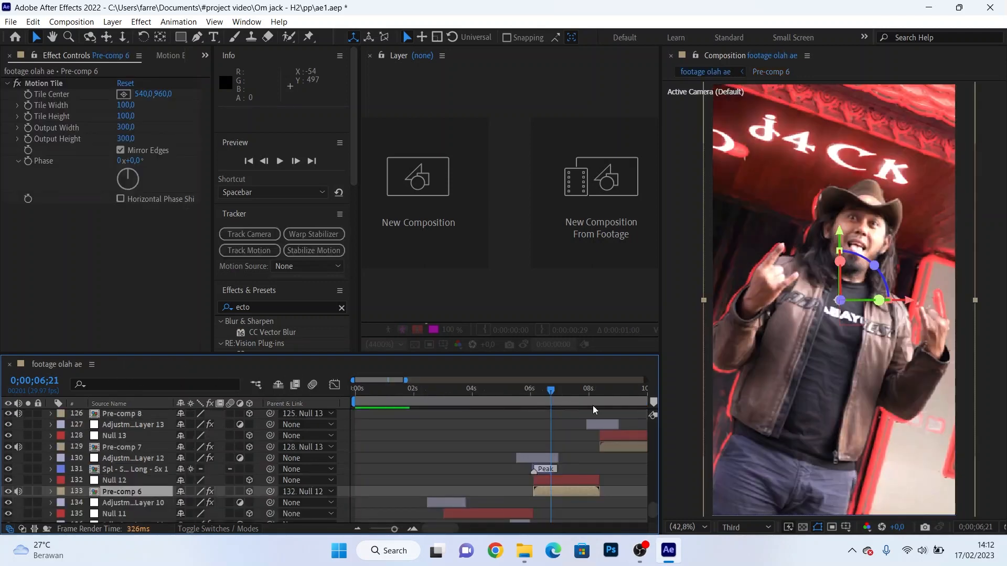
{"action": "scroll", "coordinate": [568, 424], "scroll_direction": "down", "scroll_amount": 1}
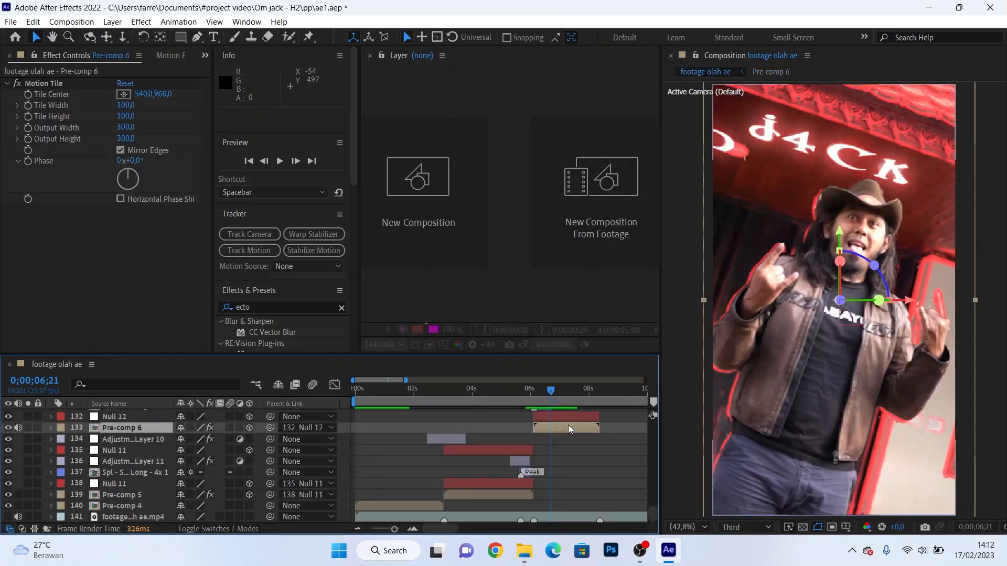
{"action": "scroll", "coordinate": [537, 414], "scroll_direction": "down", "scroll_amount": 1}
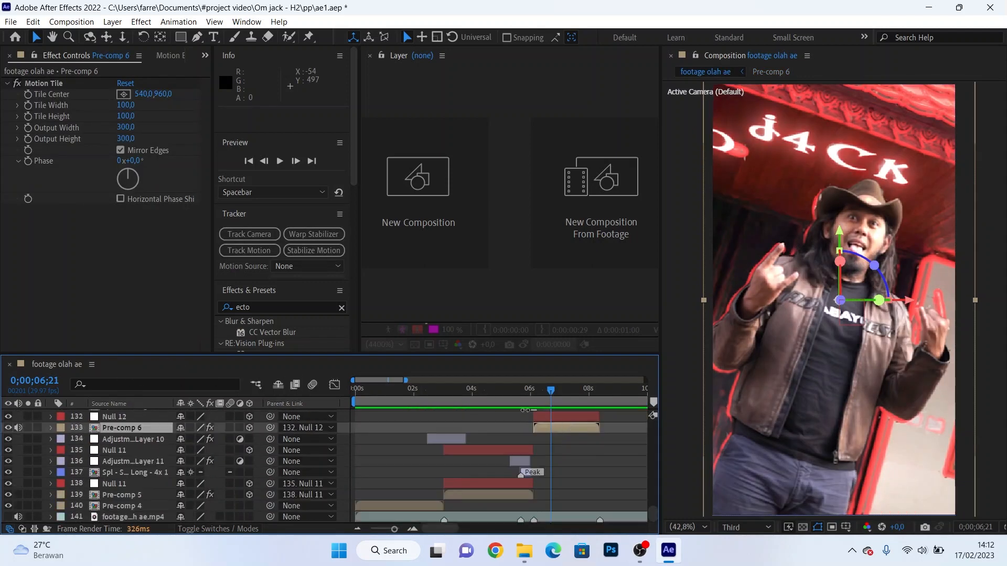
{"action": "mouse_move", "coordinate": [421, 398]}
{"action": "left_mouse_down"}
{"action": "mouse_move", "coordinate": [455, 397]}
{"action": "mouse_move", "coordinate": [424, 397]}
{"action": "left_mouse_up"}
{"action": "left_click", "coordinate": [436, 440]}
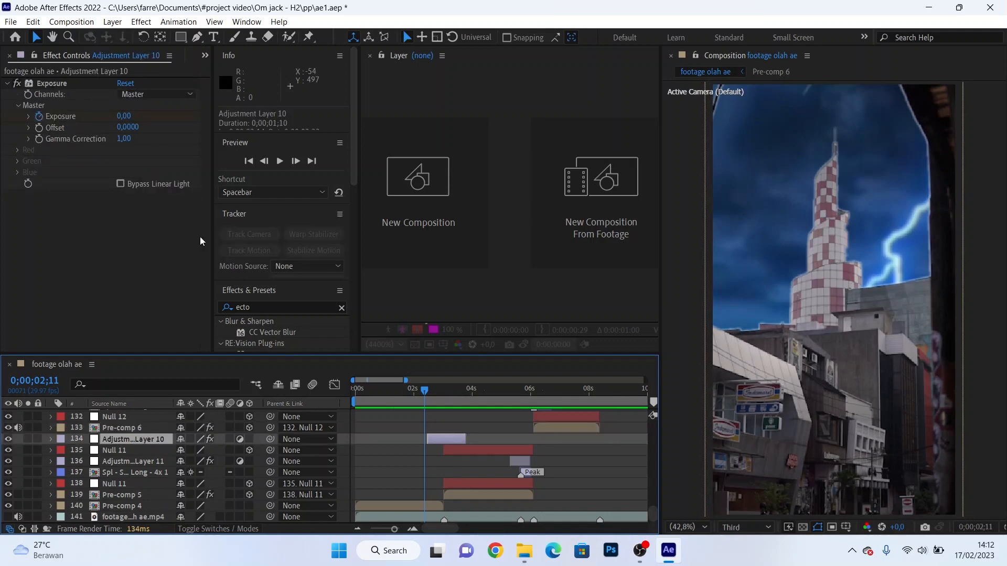
Step: Reveal the Master Exposure keyframes of Adjustment Layer 10 in the timeline
{"action": "key", "text": "e"}
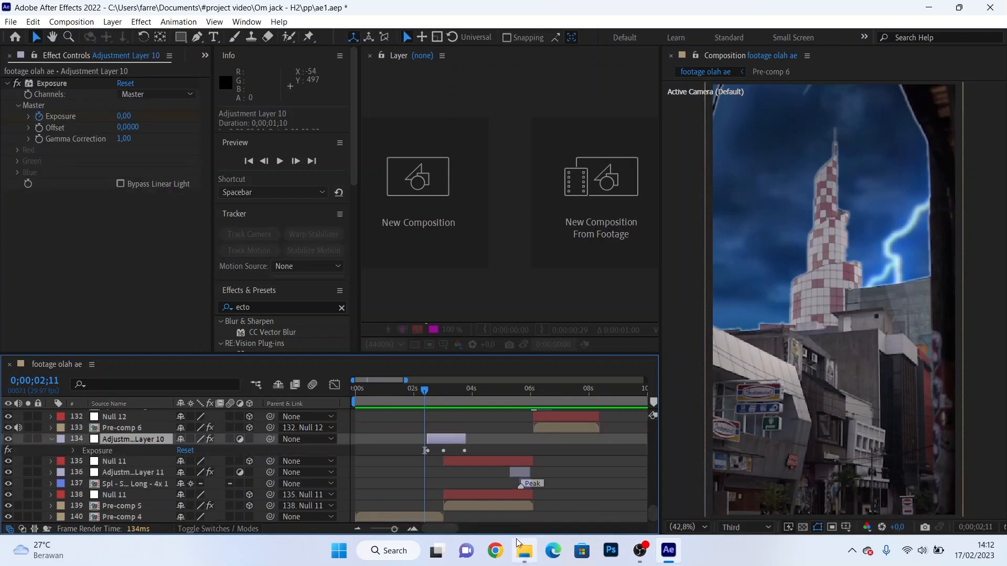
{"action": "left_click", "coordinate": [74, 451]}
{"action": "left_click", "coordinate": [85, 462]}
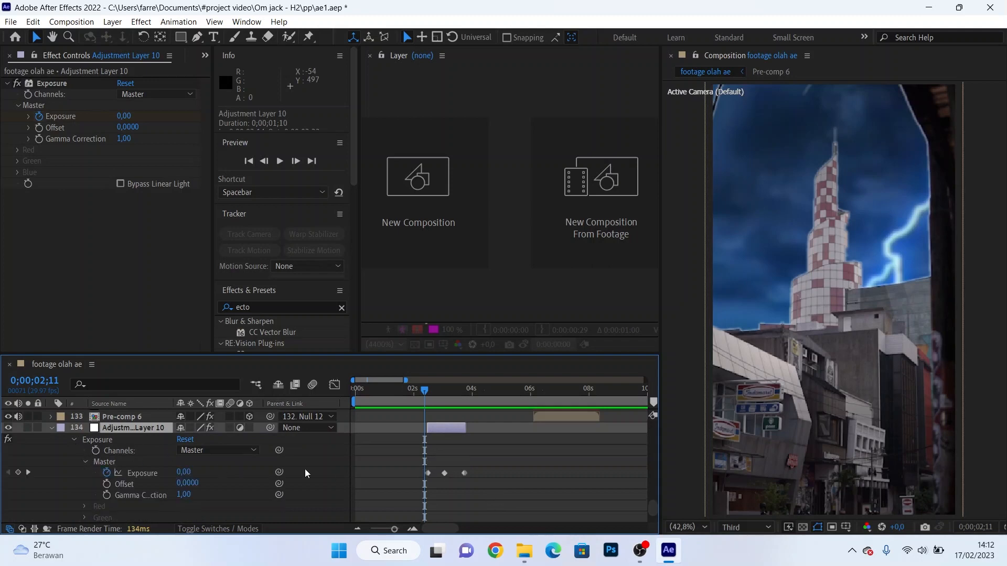
{"action": "scroll", "coordinate": [439, 464], "scroll_direction": "down", "scroll_amount": 1}
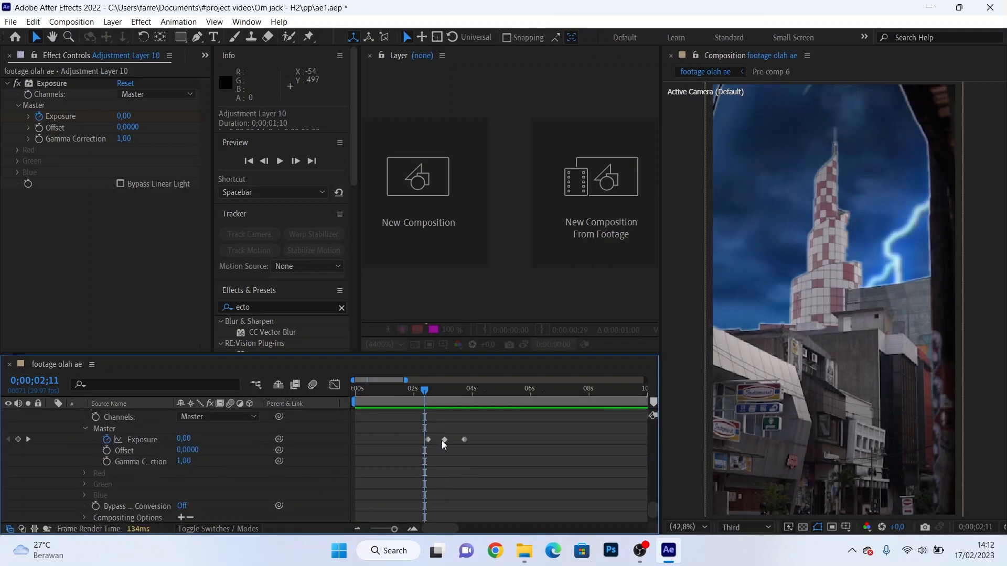
Step: Compare the flash at Adjustment Layer 10's Exposure keyframes around 0;00;03;02 and 0;00;03;21, and collapse the layer's properties
{"action": "left_click_drag", "start_coordinate": [427, 391], "coordinate": [445, 389]}
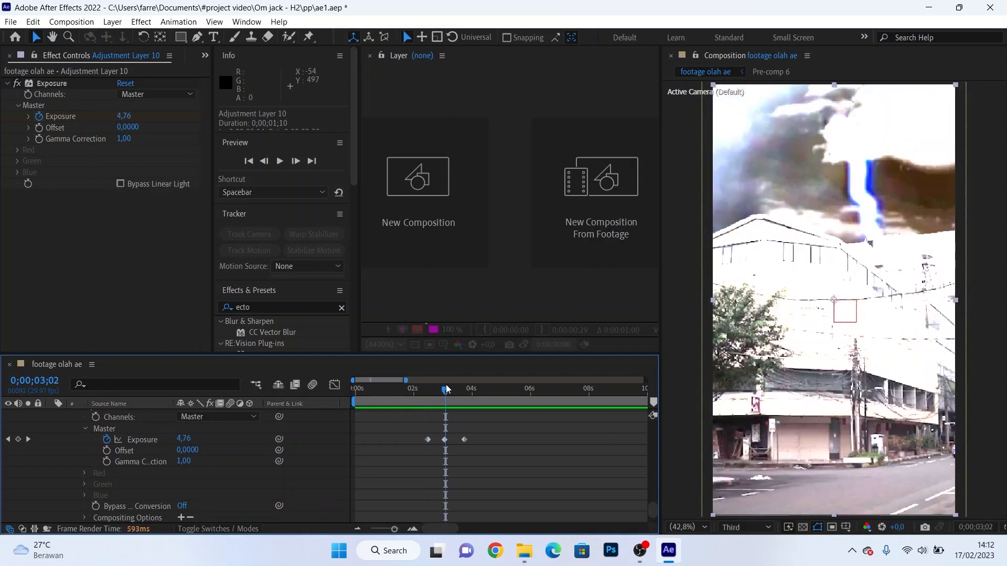
{"action": "left_click", "coordinate": [464, 389]}
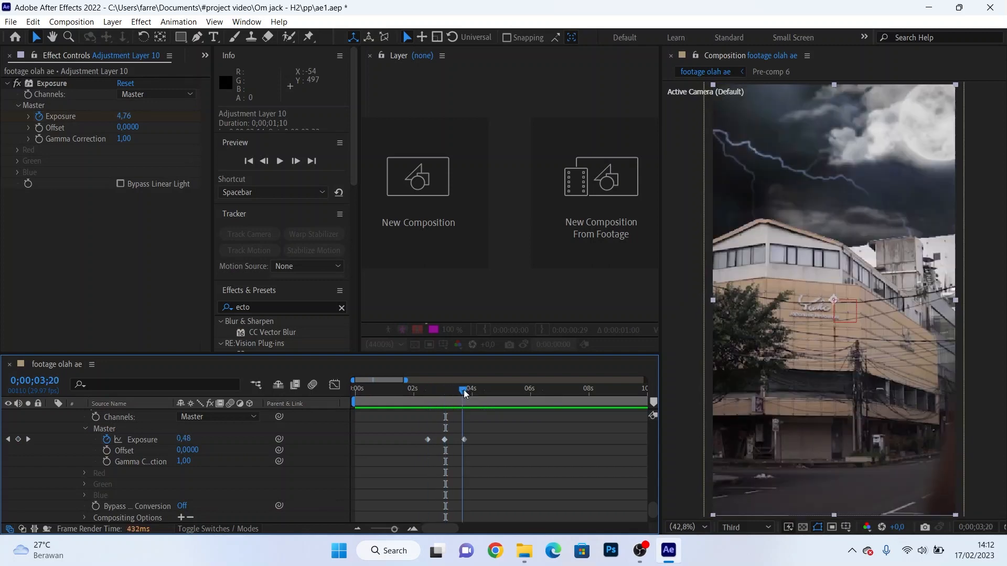
{"action": "scroll", "coordinate": [512, 444], "scroll_direction": "up", "scroll_amount": 2}
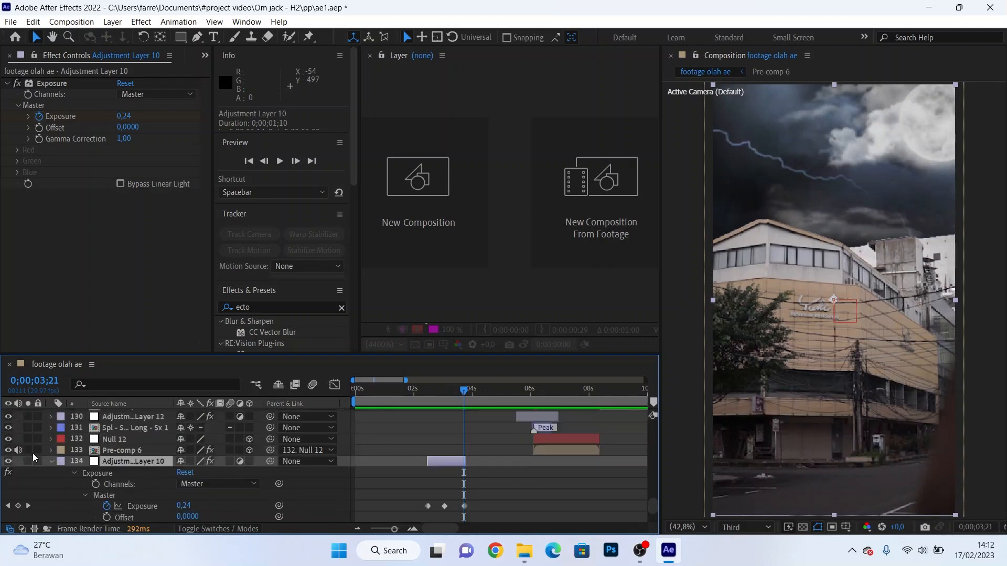
{"action": "left_click", "coordinate": [49, 461]}
{"action": "scroll", "coordinate": [536, 415], "scroll_direction": "down", "scroll_amount": 2}
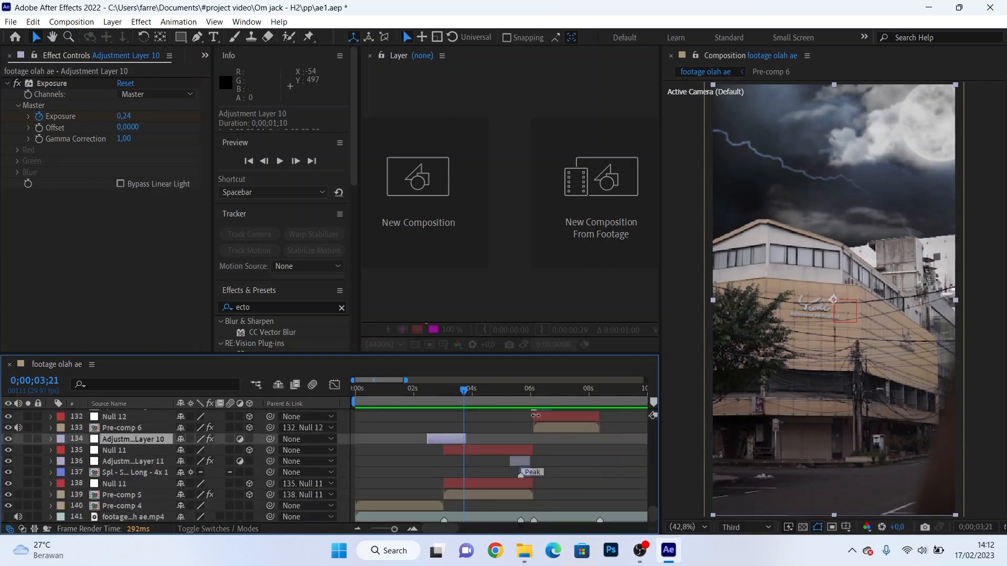
Step: Select the Spl - Shake Hit Long - 4x 1 layer at 0;00;05;22 and display the Motion Bro extension at a wider size
{"action": "left_click", "coordinate": [522, 398]}
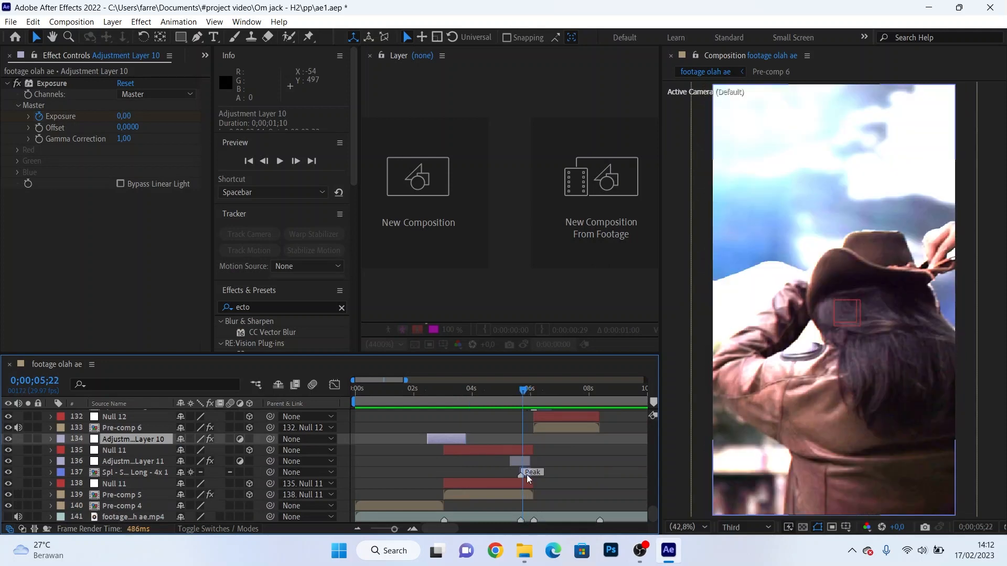
{"action": "left_click", "coordinate": [522, 474]}
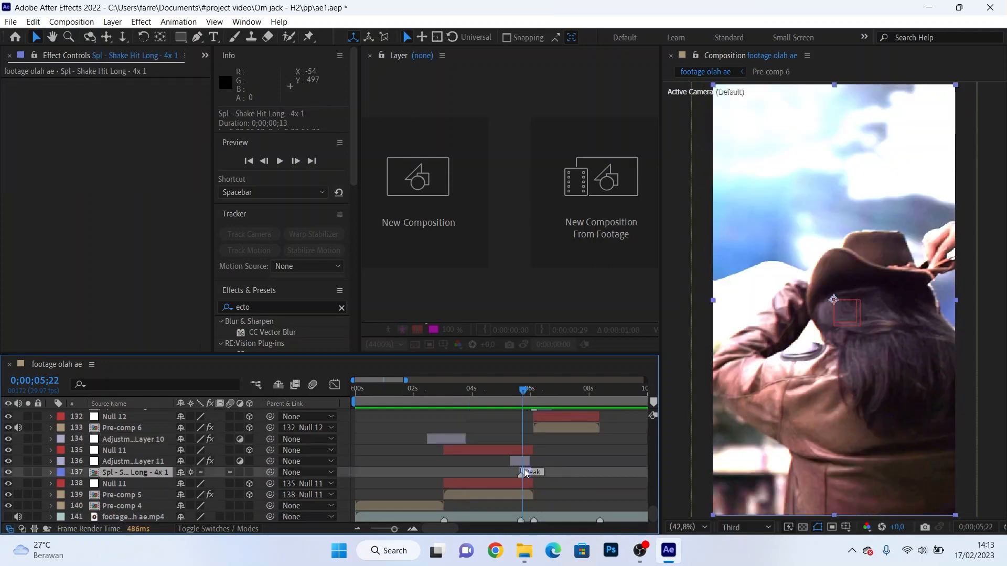
{"action": "left_click", "coordinate": [205, 55]}
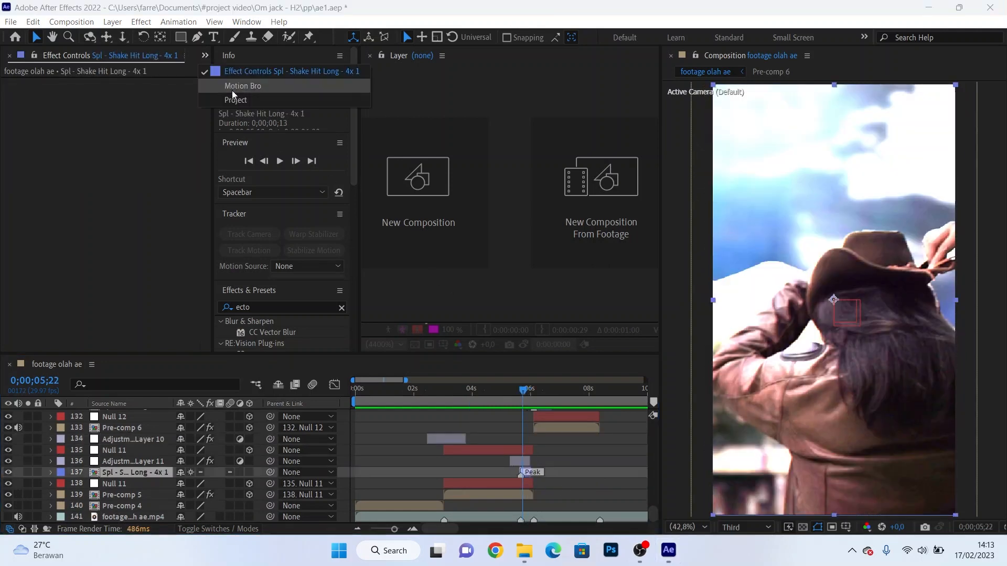
{"action": "left_click", "coordinate": [240, 88]}
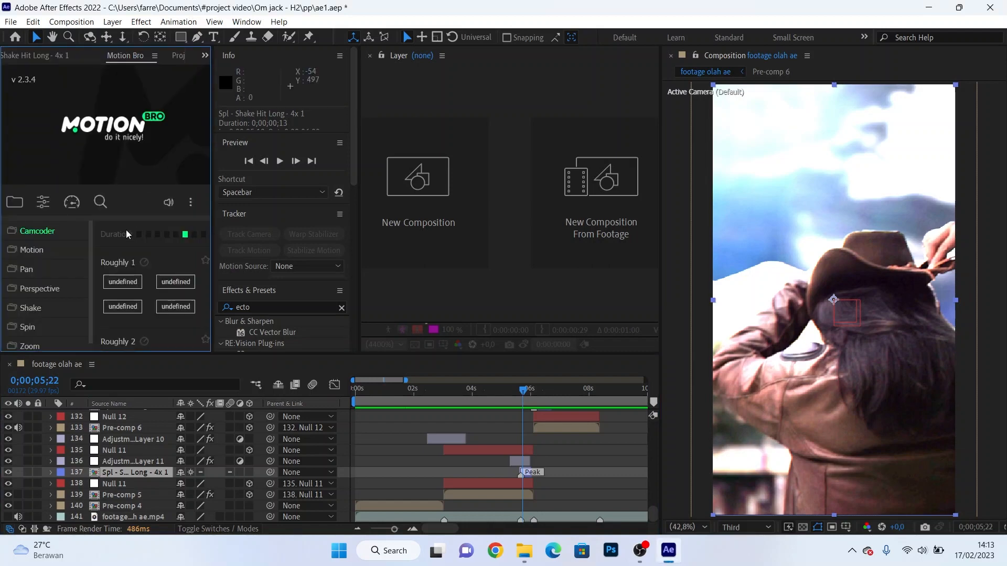
{"action": "left_click_drag", "start_coordinate": [216, 260], "coordinate": [250, 245]}
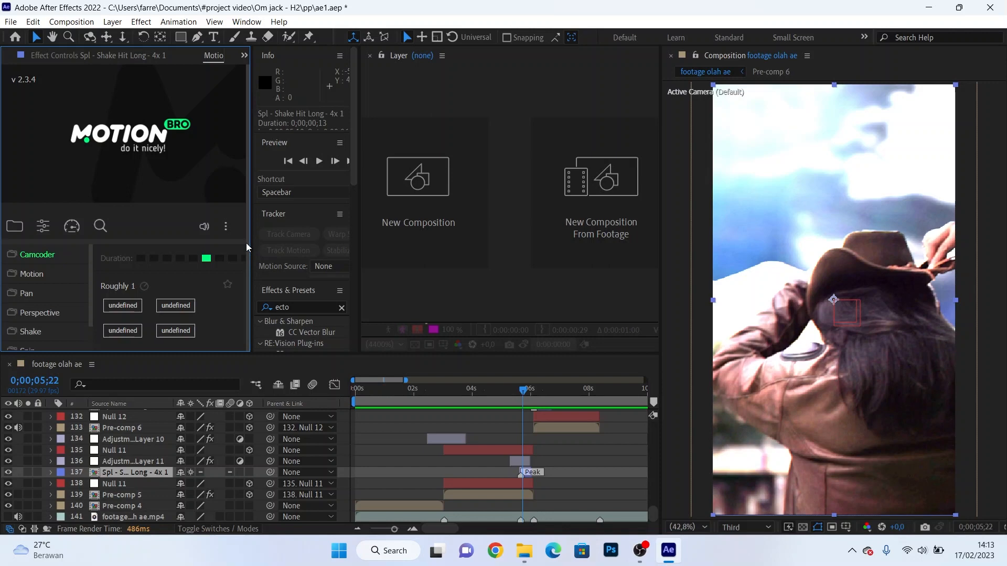
Step: Browse Motion Bro's Shake category and locate the Hit Long 4x preset
{"action": "left_click", "coordinate": [43, 332]}
{"action": "scroll", "coordinate": [210, 341], "scroll_direction": "down", "scroll_amount": 2}
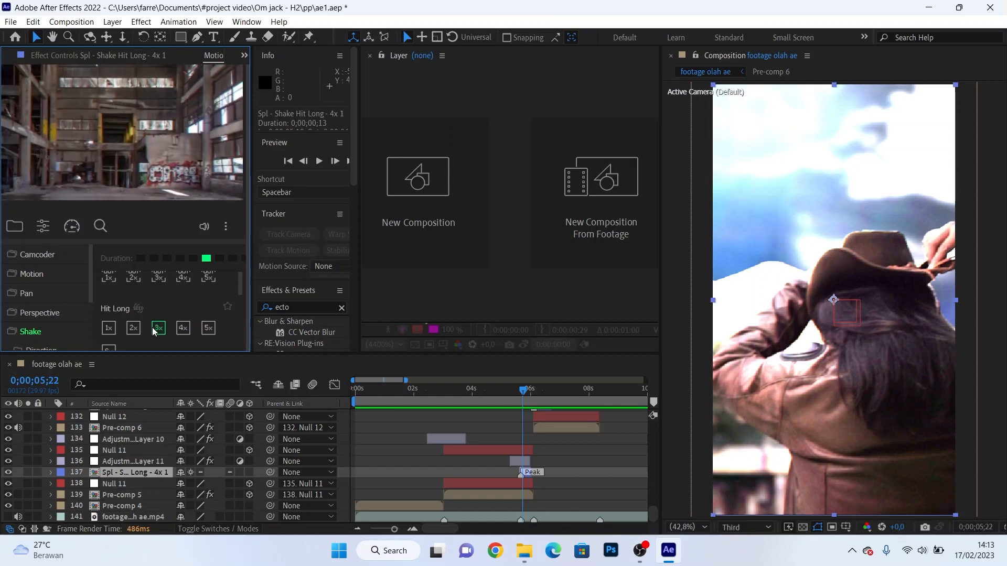
{"action": "mouse_move", "coordinate": [134, 330]}
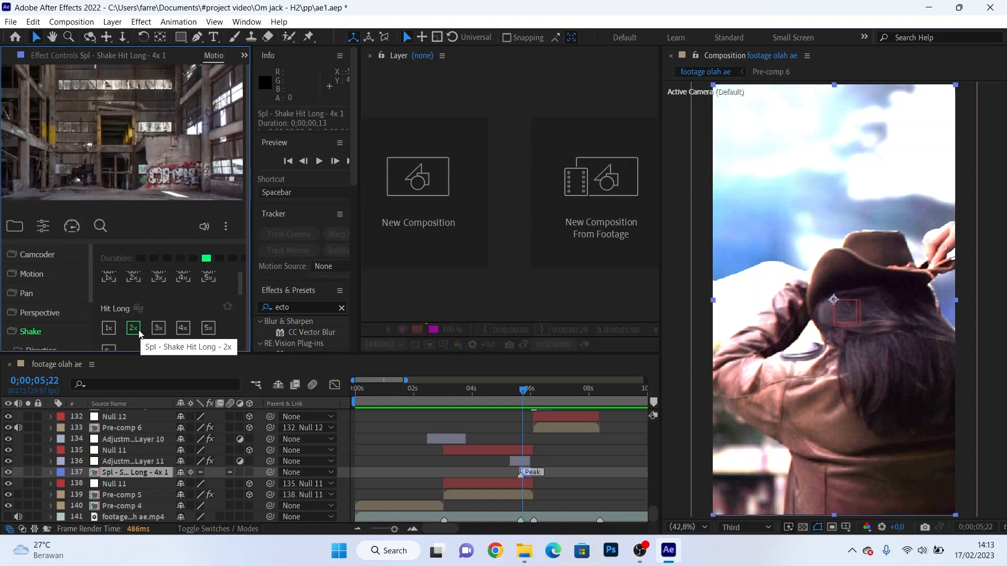
{"action": "left_click", "coordinate": [187, 329]}
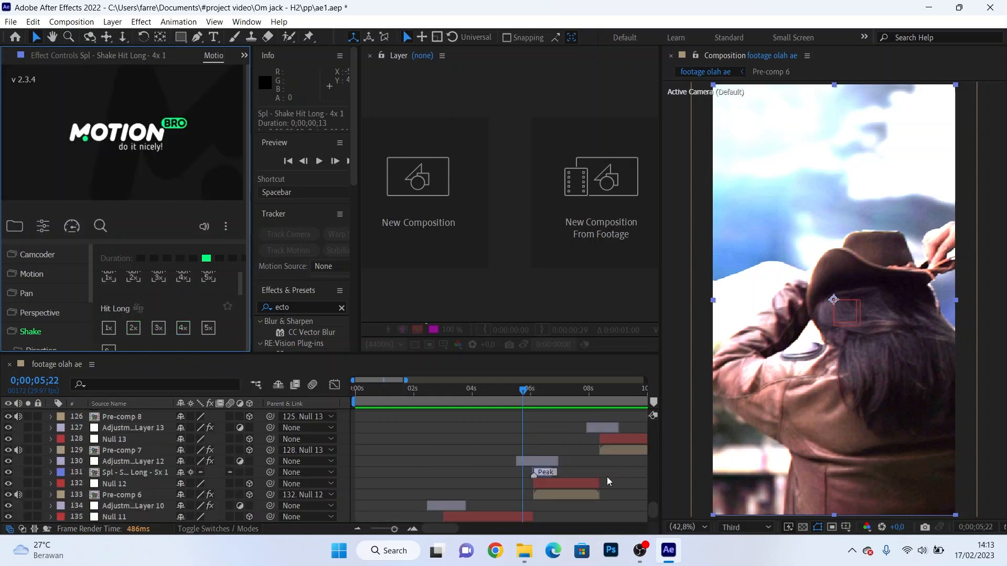
Step: Go to 0;00;06;09 and display the Exposure effect settings of Adjustment Layer 12
{"action": "left_click", "coordinate": [565, 397]}
{"action": "left_click_drag", "start_coordinate": [566, 398], "coordinate": [540, 402]}
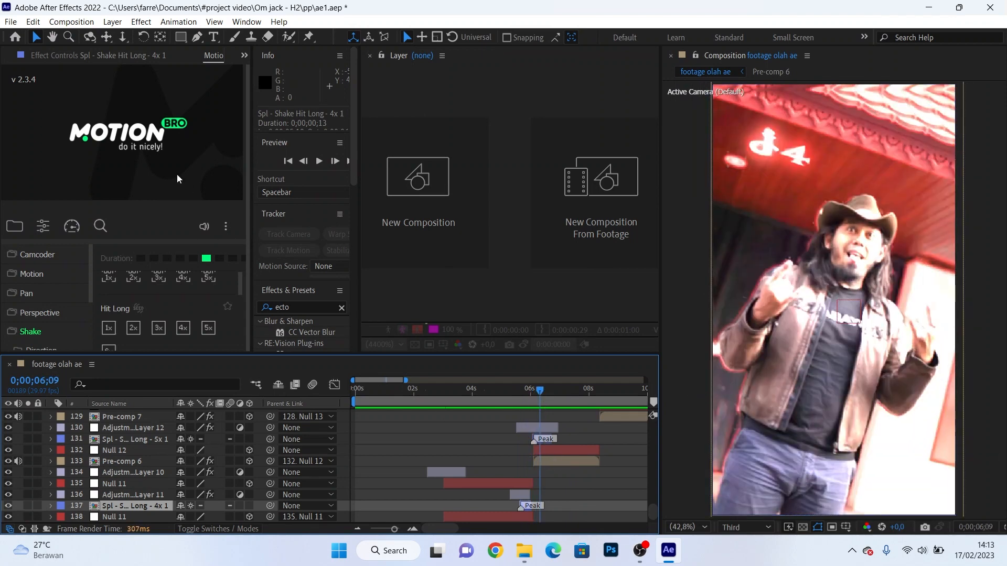
{"action": "left_click", "coordinate": [544, 428]}
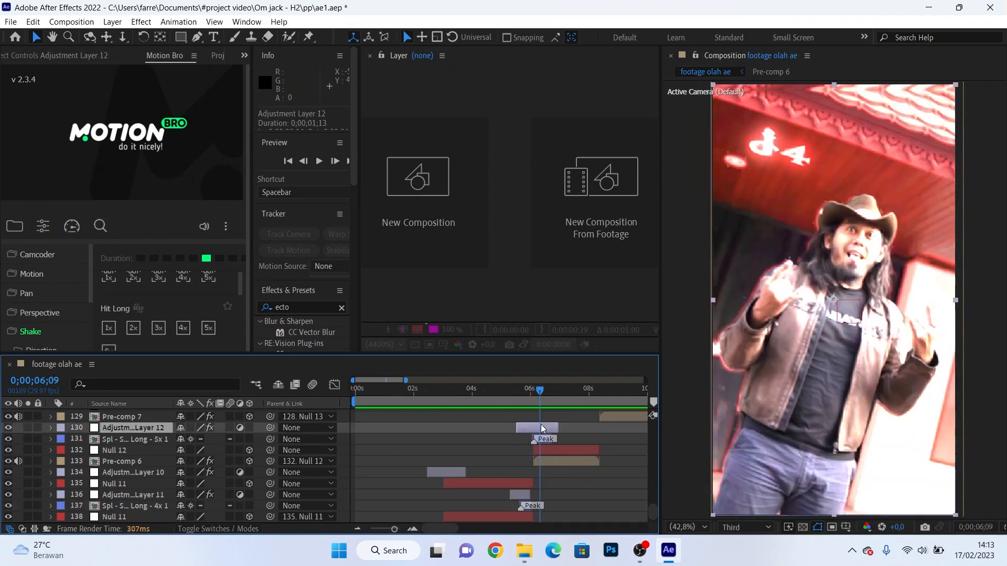
{"action": "left_click", "coordinate": [86, 55]}
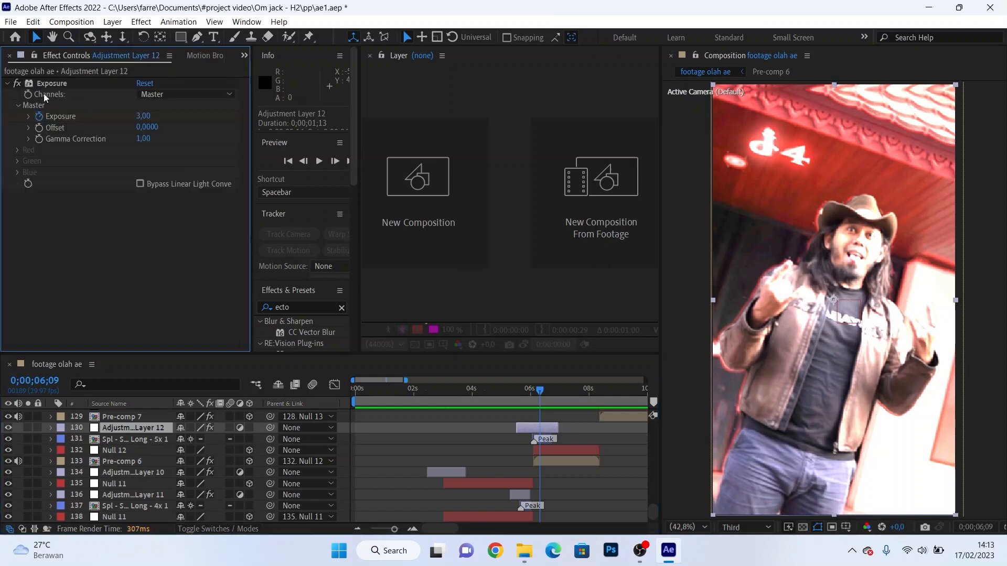
Step: Examine Adjustment Layer 12's Master Exposure keyframes in the timeline and collapse the layer again
{"action": "key", "text": "e"}
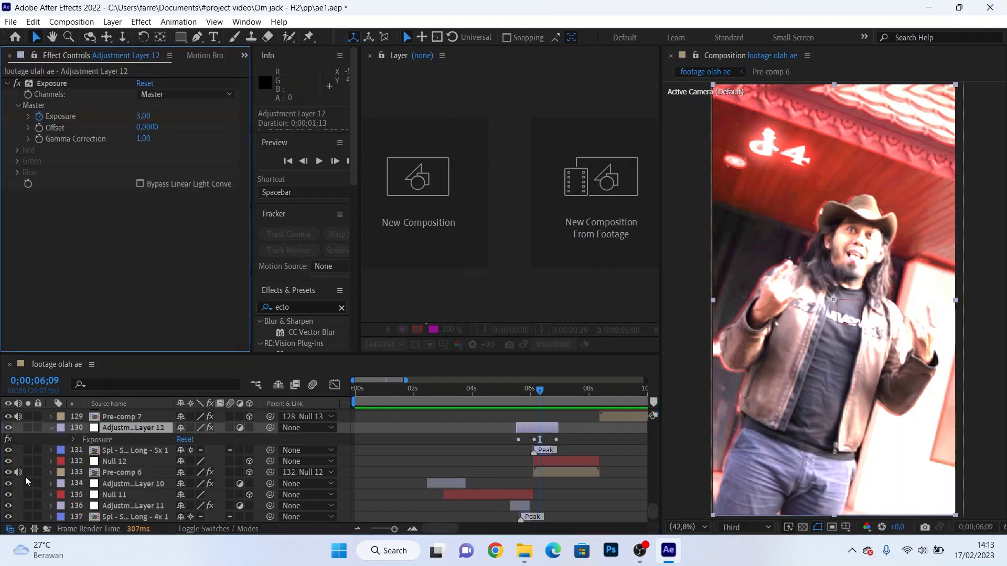
{"action": "left_click", "coordinate": [68, 438]}
{"action": "left_click", "coordinate": [73, 438]}
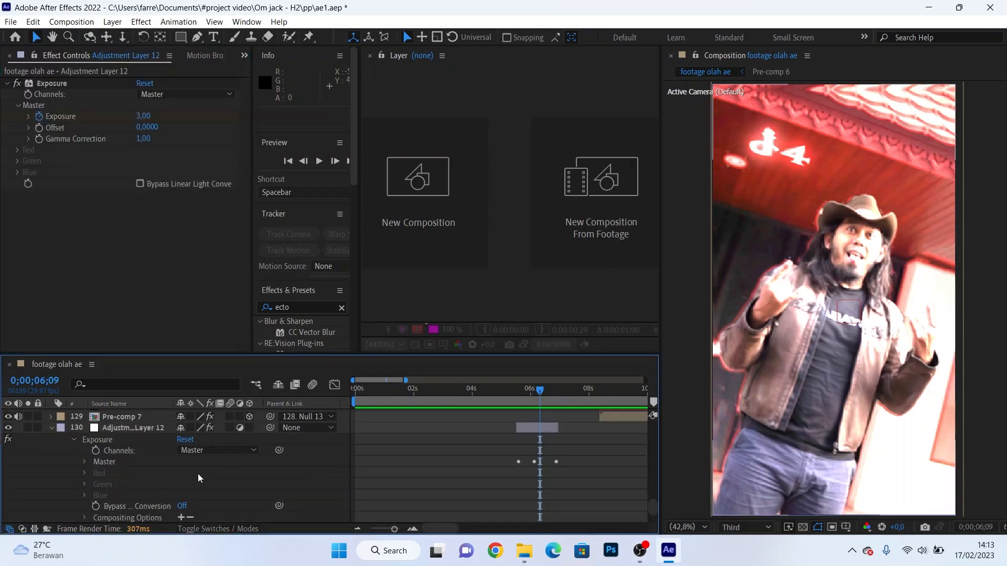
{"action": "left_click", "coordinate": [85, 462]}
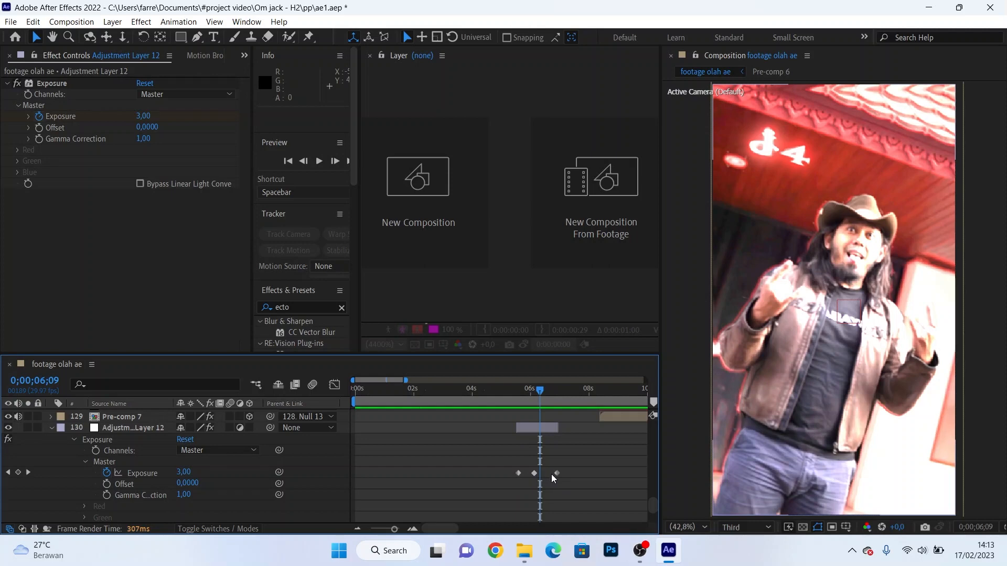
{"action": "left_click", "coordinate": [50, 428]}
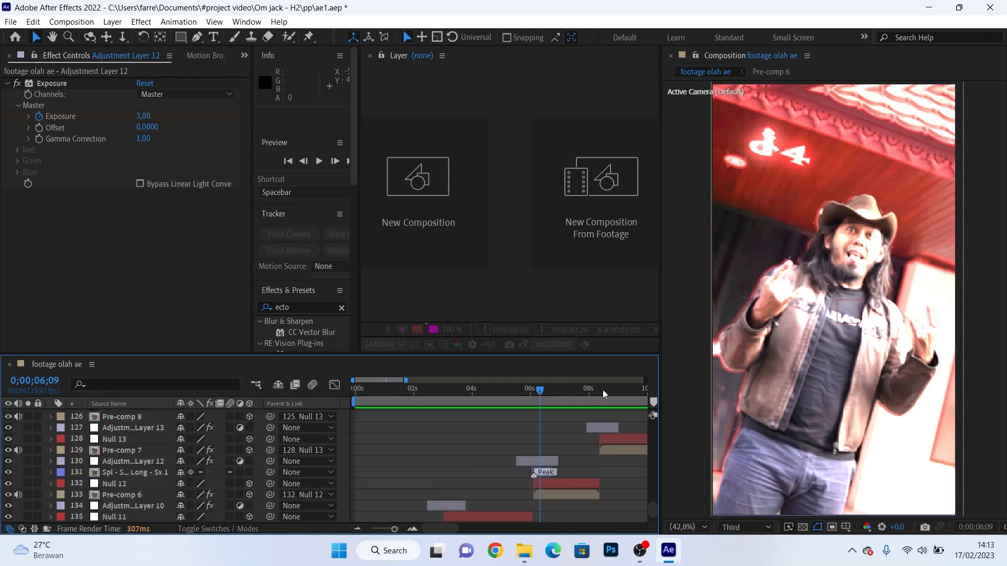
Step: Go to 0;00;08;19 and inspect the Exposure and Gaussian Blur settings of Adjustment Layer 13
{"action": "left_click", "coordinate": [602, 393]}
{"action": "left_click_drag", "start_coordinate": [601, 398], "coordinate": [605, 398]}
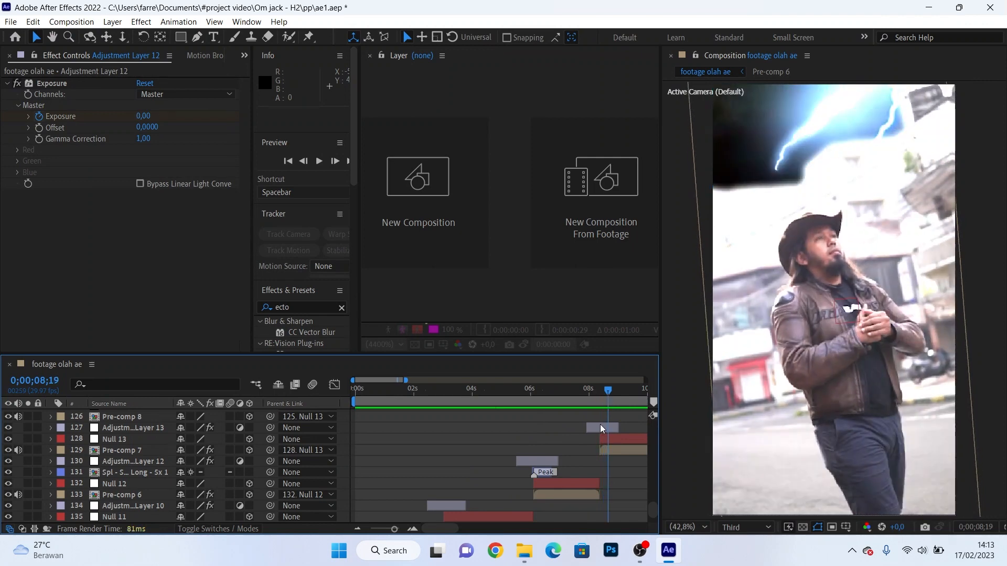
{"action": "left_click", "coordinate": [602, 427]}
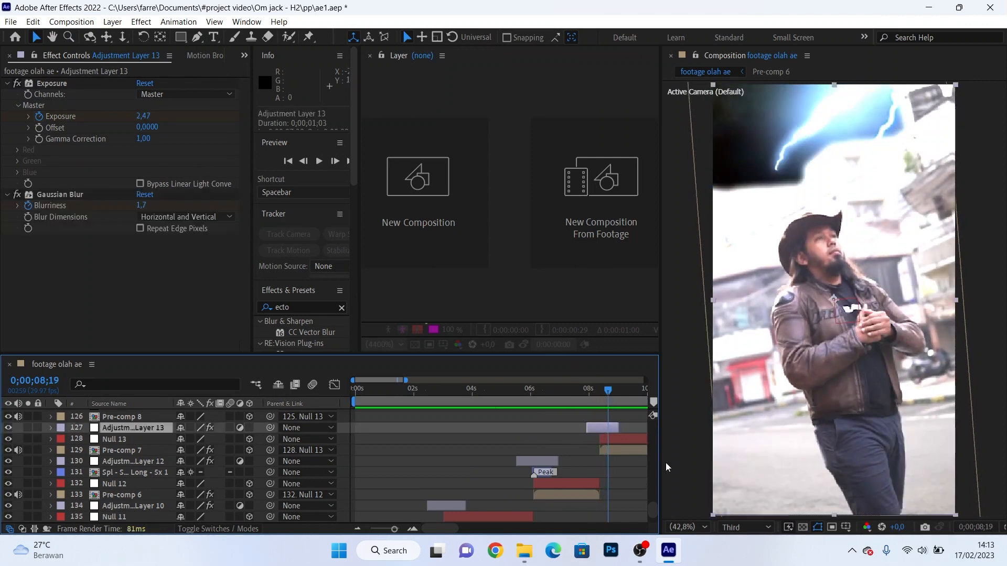
Step: Bring the later layers into view and scrub through the Pre-comp 7 clip, ending at 0;00;09;22
{"action": "scroll", "coordinate": [565, 459], "scroll_direction": "down", "scroll_amount": 2}
{"action": "scroll", "coordinate": [565, 459], "scroll_direction": "up", "scroll_amount": 3}
{"action": "left_click_drag", "start_coordinate": [449, 529], "coordinate": [468, 519]}
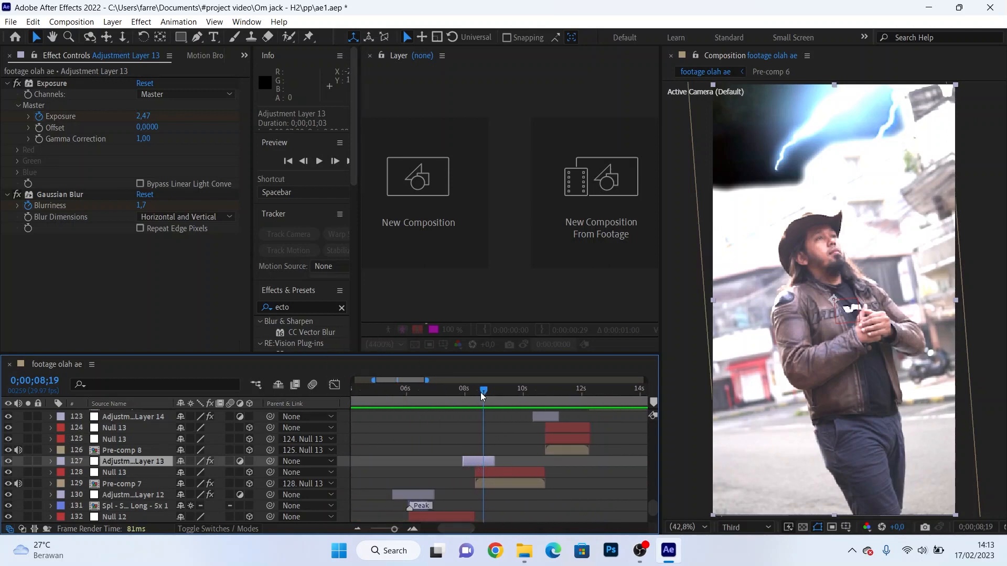
{"action": "left_click_drag", "start_coordinate": [480, 392], "coordinate": [505, 406]}
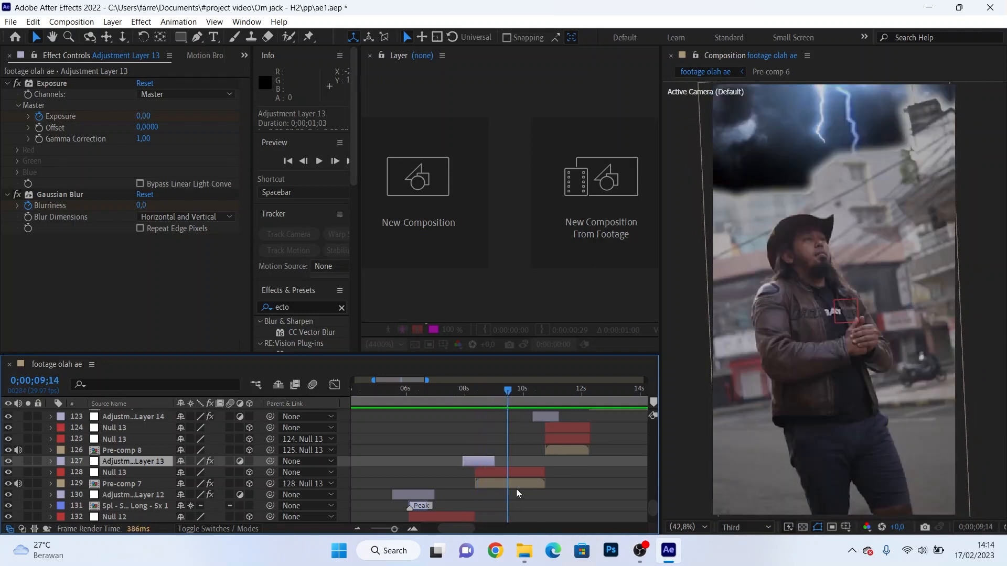
{"action": "left_click", "coordinate": [527, 392]}
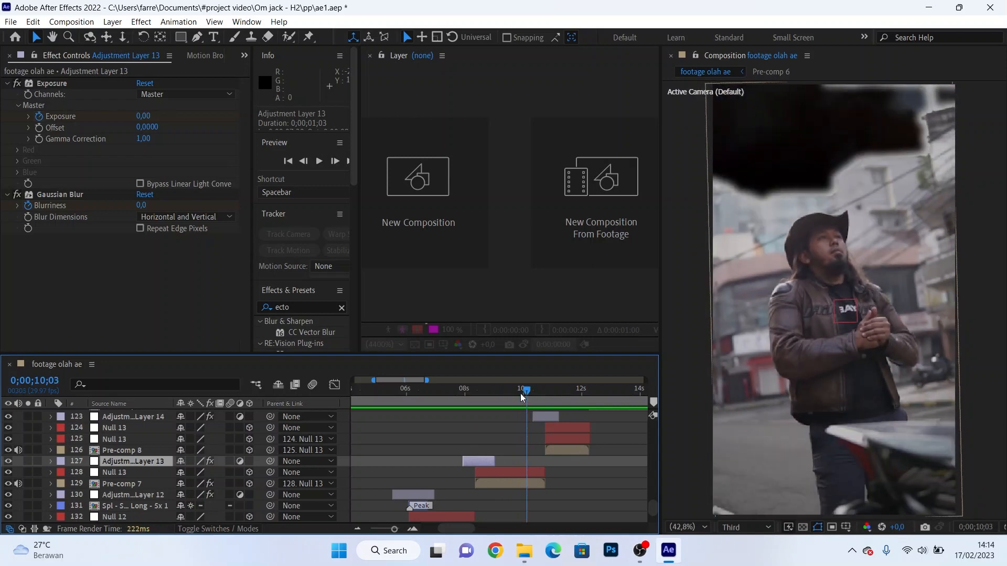
{"action": "left_click_drag", "start_coordinate": [523, 396], "coordinate": [515, 394]}
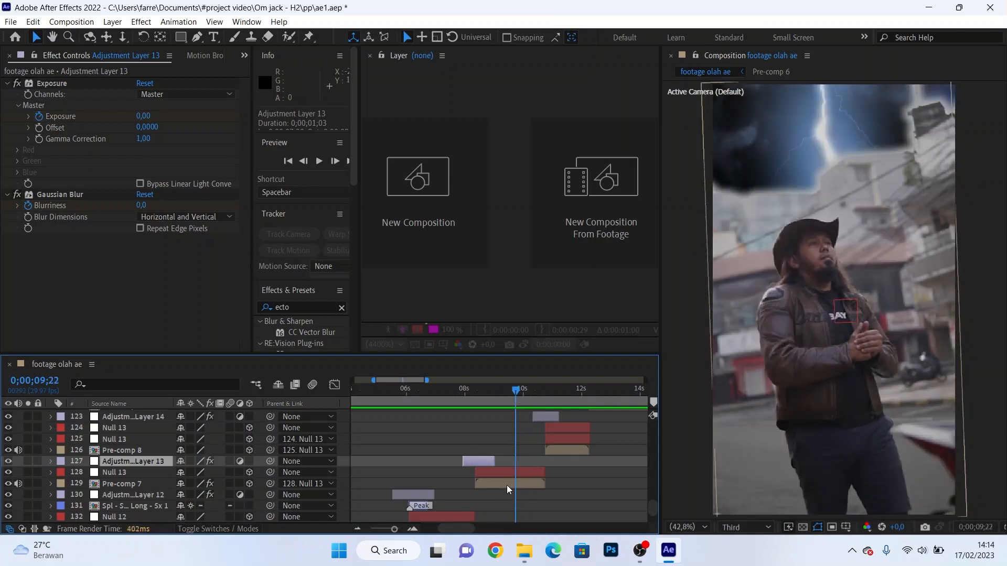
Step: Open Pre-comp 7, display Adjustment Layer 2's S_FilmDamage settings, and undo the accidental layer time shift
{"action": "double_click", "coordinate": [506, 486]}
{"action": "left_click", "coordinate": [519, 414]}
{"action": "left_click_drag", "start_coordinate": [519, 411], "coordinate": [550, 402]}
{"action": "key", "text": "ctrl+z"}
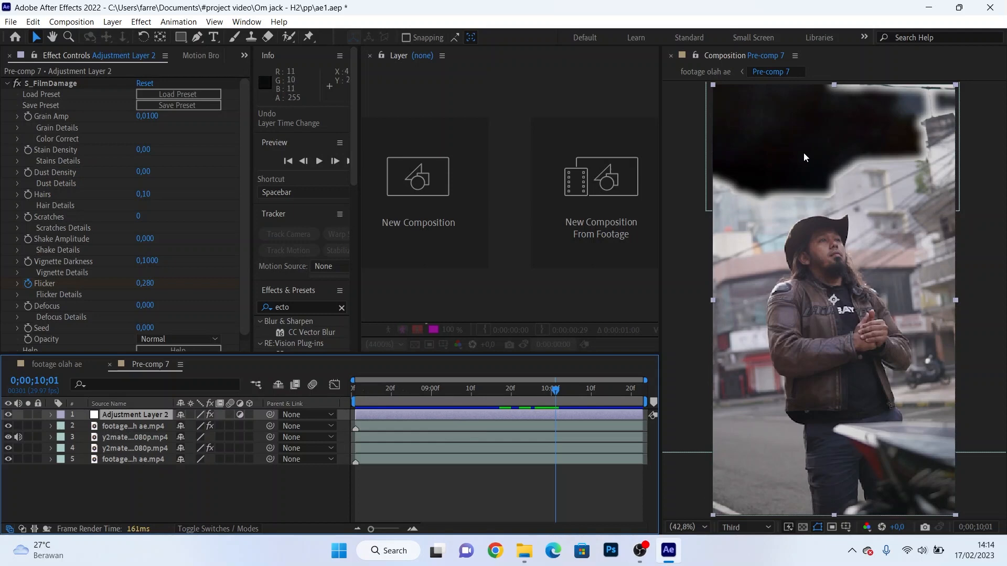
Step: Examine the effects on Pre-comp 7's footage and thunder layers, comparing layer 2 with Luma Key off, and close the pre-comp
{"action": "left_click", "coordinate": [109, 429]}
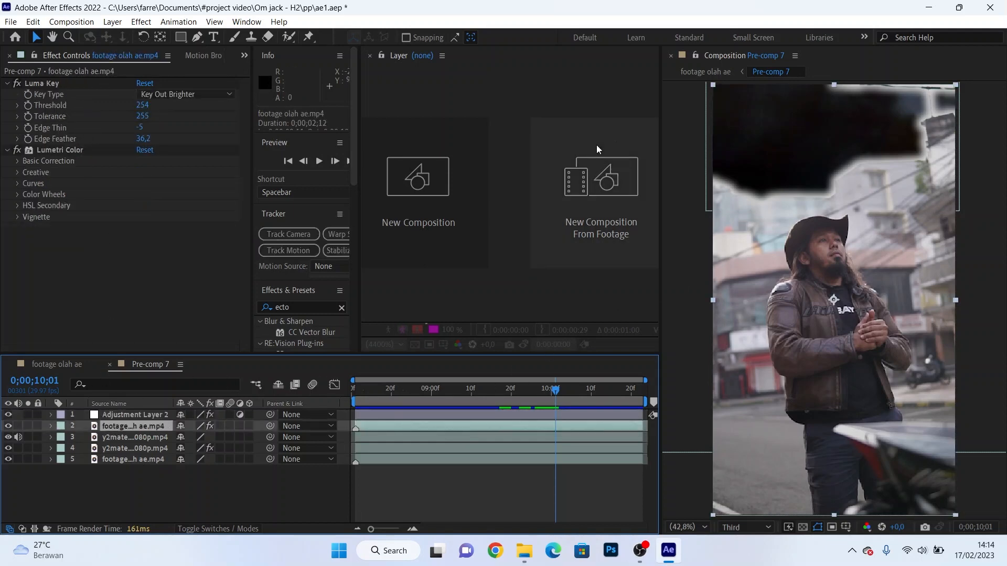
{"action": "left_click", "coordinate": [17, 83]}
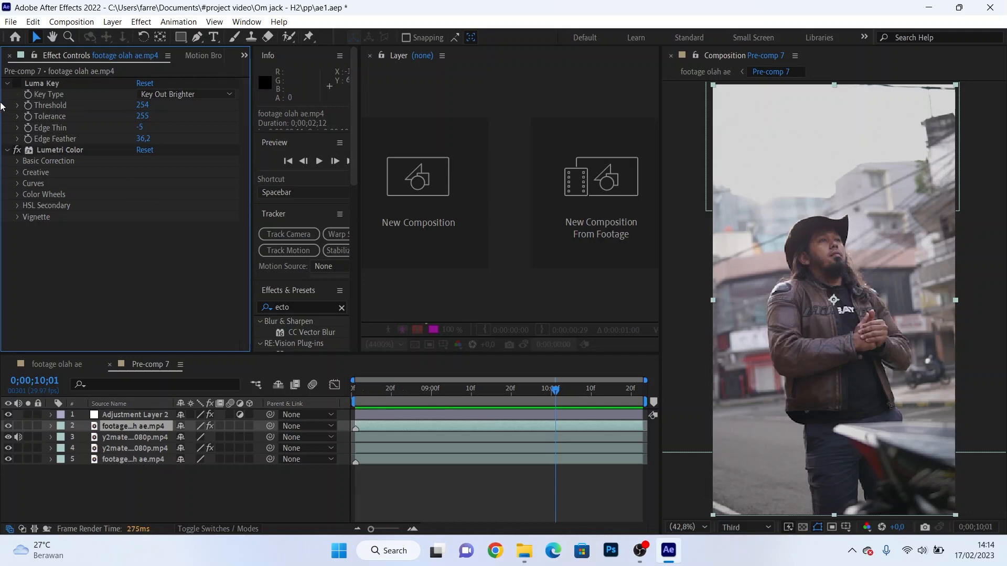
{"action": "left_click", "coordinate": [125, 437]}
{"action": "left_click", "coordinate": [131, 448]}
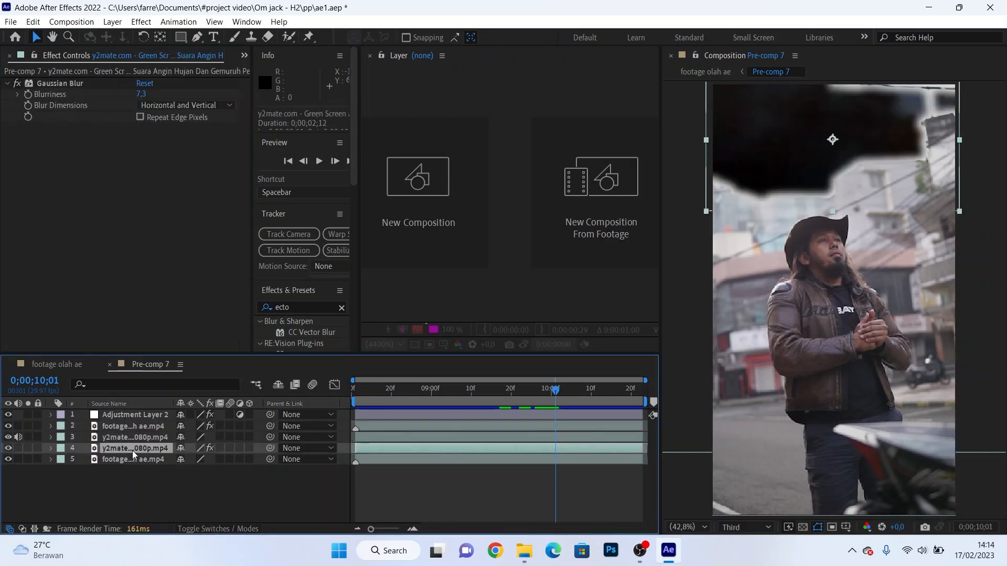
{"action": "left_click", "coordinate": [131, 460]}
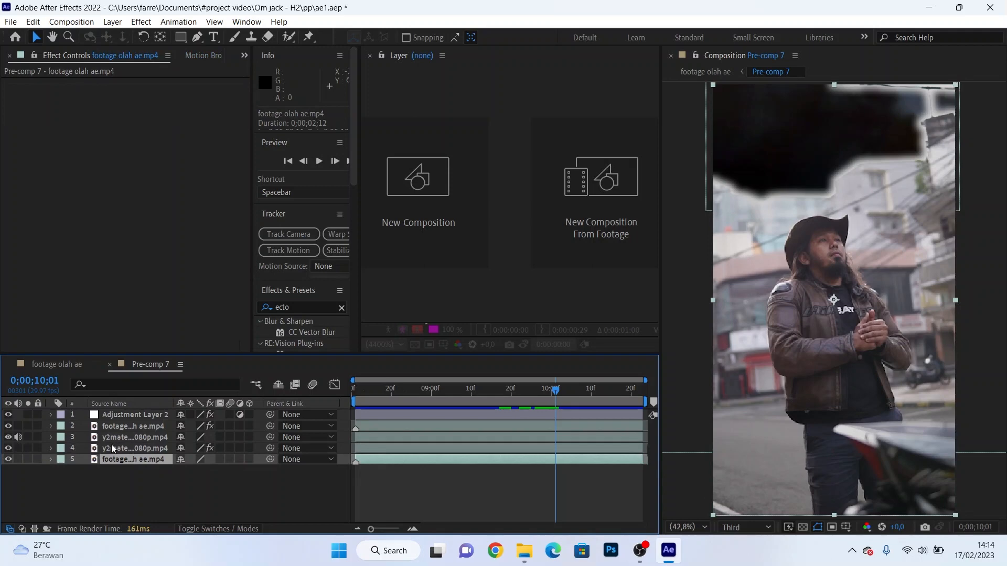
{"action": "left_click", "coordinate": [134, 437]}
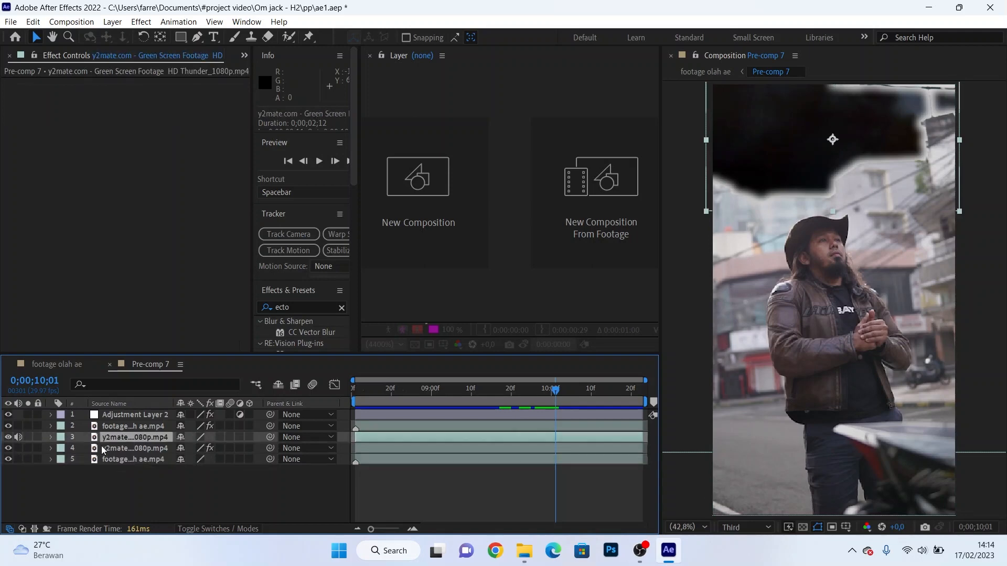
{"action": "left_click", "coordinate": [109, 365]}
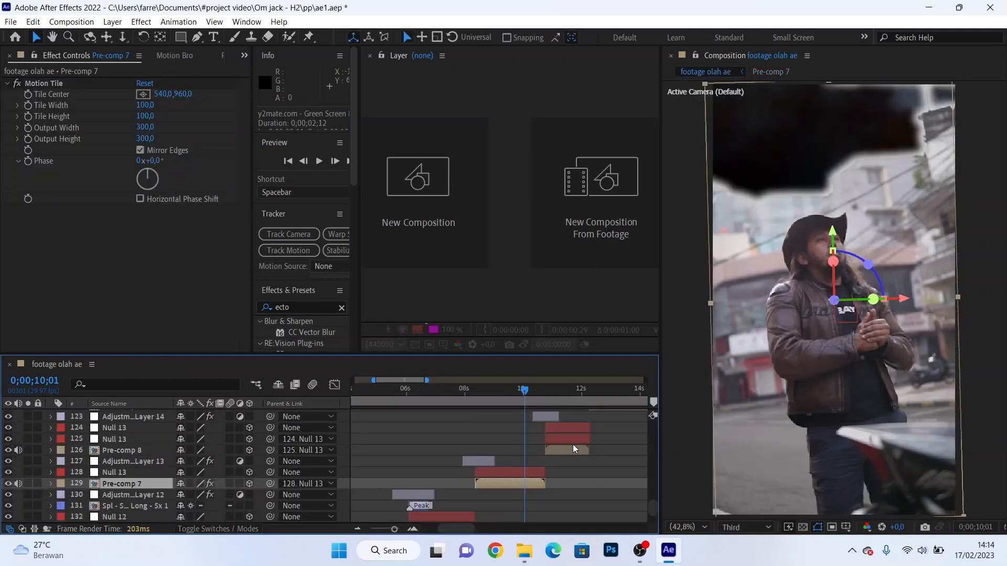
Step: Go to 0;00;10;17 and inspect Adjustment Layer 14's Gaussian Blur and Exposure settings, including the available blur dimensions
{"action": "left_click", "coordinate": [543, 398]}
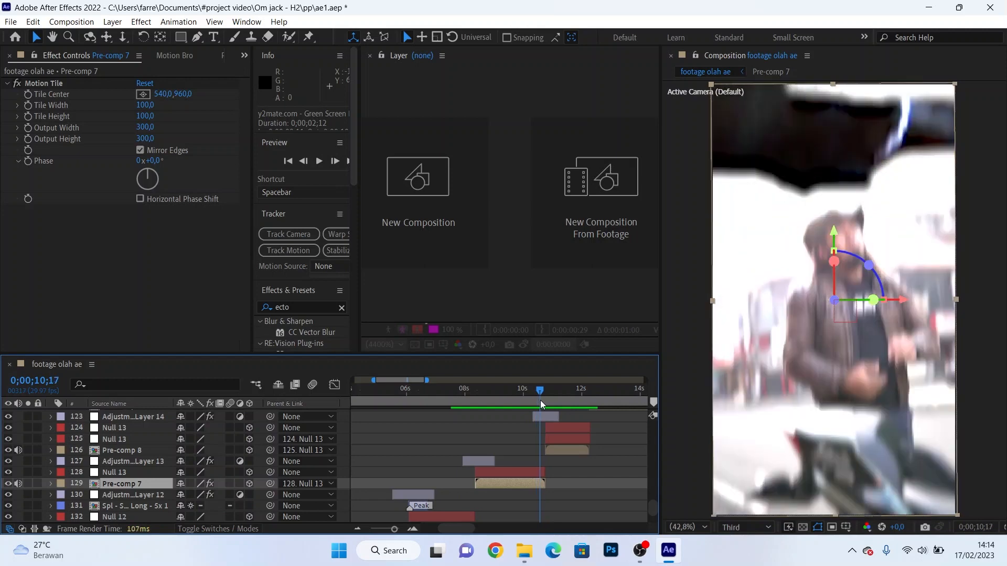
{"action": "scroll", "coordinate": [548, 414], "scroll_direction": "up", "scroll_amount": 1}
{"action": "left_click", "coordinate": [544, 449]}
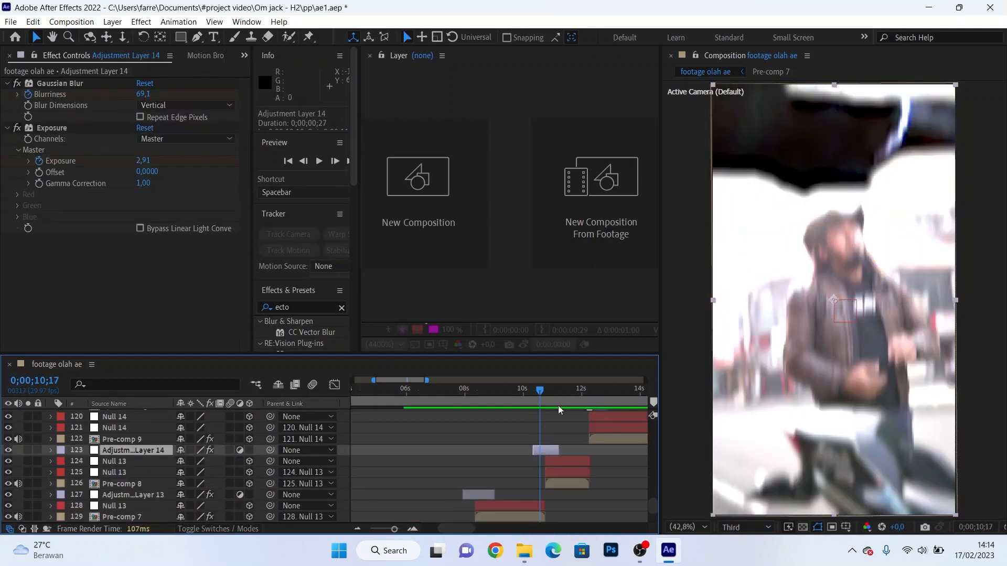
{"action": "left_click", "coordinate": [179, 108]}
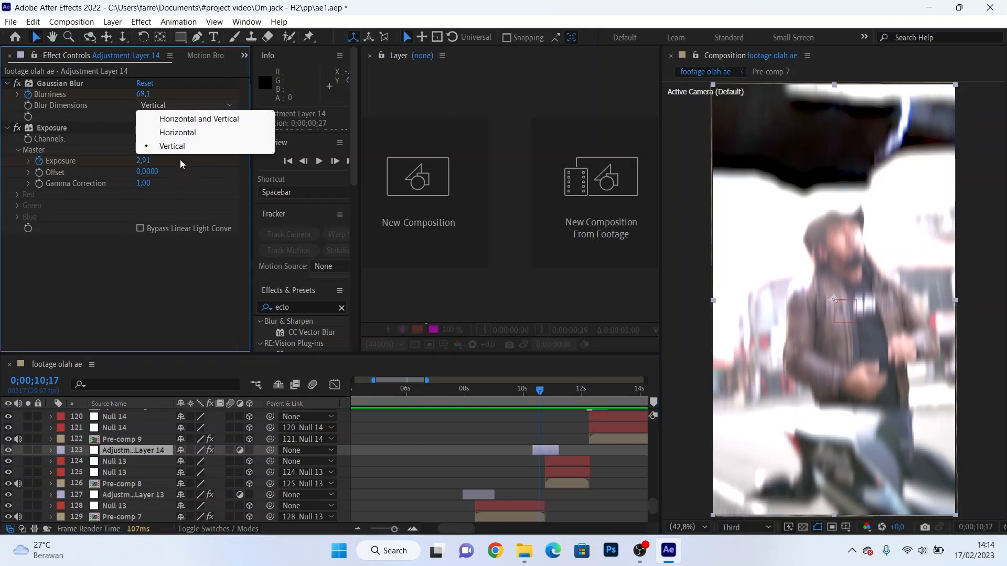
{"action": "left_click", "coordinate": [164, 287]}
Step: Examine Adjustment Layer 14's effect keyframes while scrubbing from 0;00;10;23 to 0;00;11;12, and collapse the layer again
{"action": "left_click_drag", "start_coordinate": [543, 399], "coordinate": [546, 398]}
{"action": "key", "text": "e"}
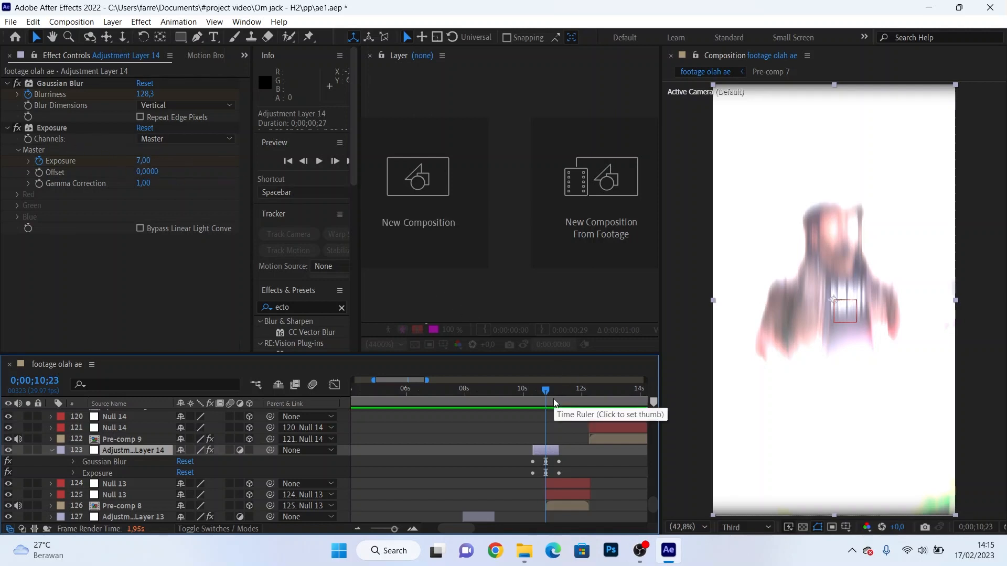
{"action": "left_click_drag", "start_coordinate": [552, 398], "coordinate": [564, 398]}
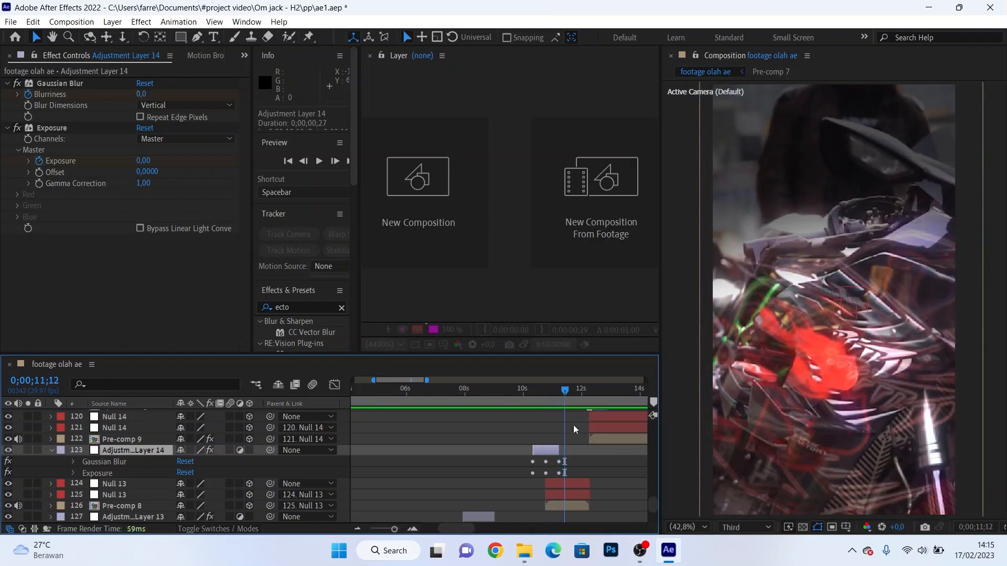
{"action": "left_click", "coordinate": [51, 449]}
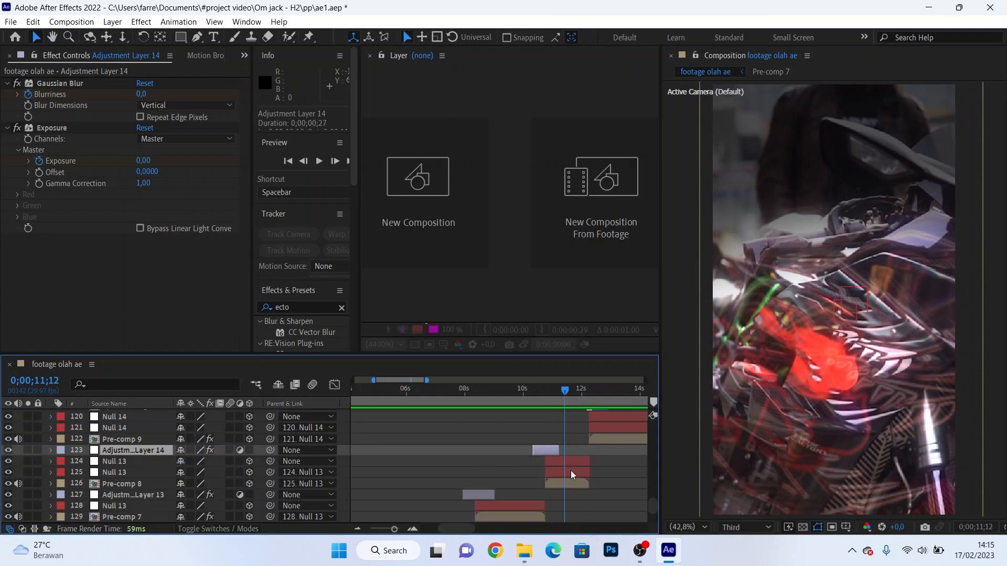
Step: Open Pre-comp 8, inspect the third layer's S_EdgeDetect settings, and scrub back to 0;00;11;01
{"action": "left_click", "coordinate": [574, 483]}
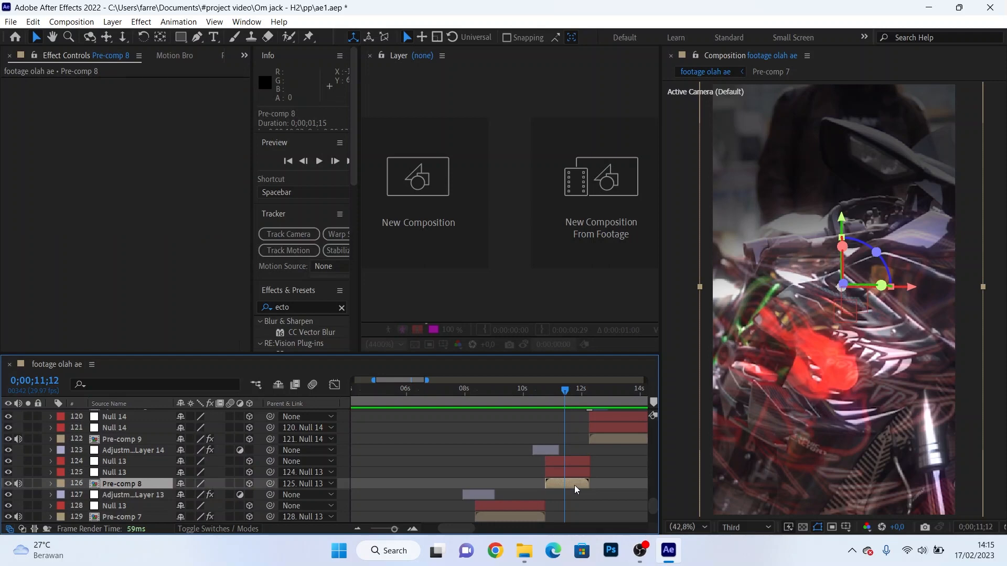
{"action": "double_click", "coordinate": [575, 484]}
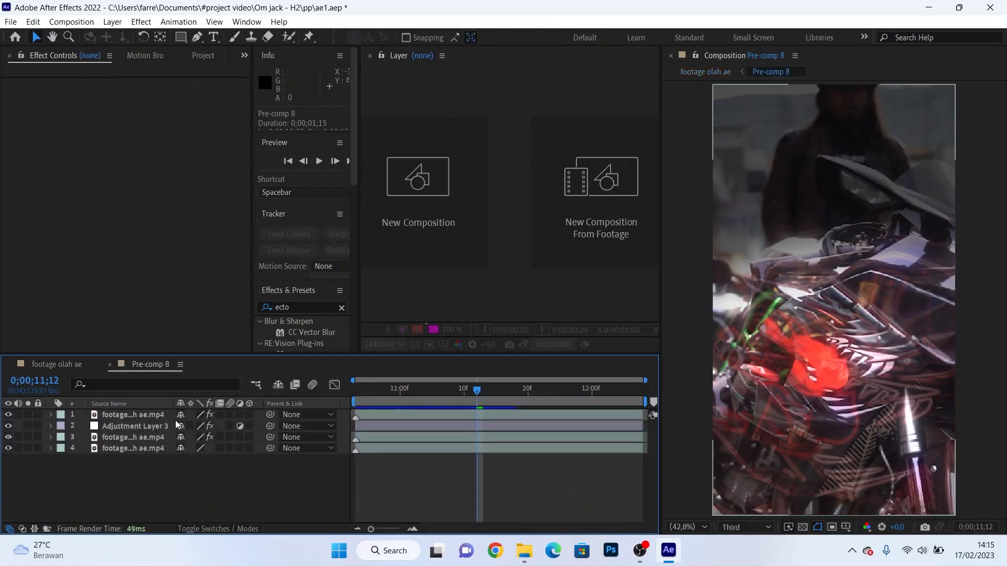
{"action": "left_click", "coordinate": [143, 419]}
{"action": "left_click", "coordinate": [145, 435]}
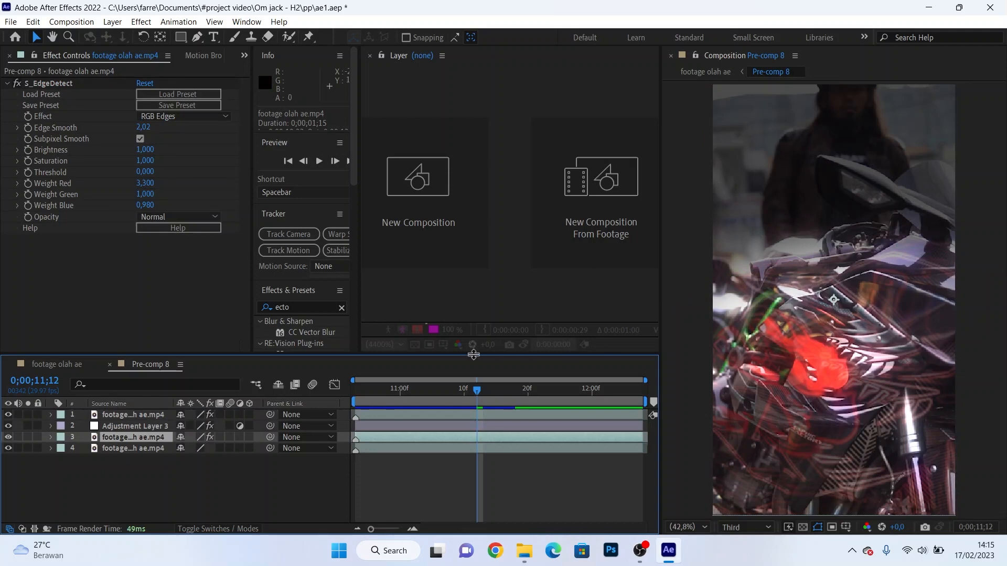
{"action": "left_click", "coordinate": [433, 397]}
{"action": "left_click_drag", "start_coordinate": [434, 397], "coordinate": [406, 402]}
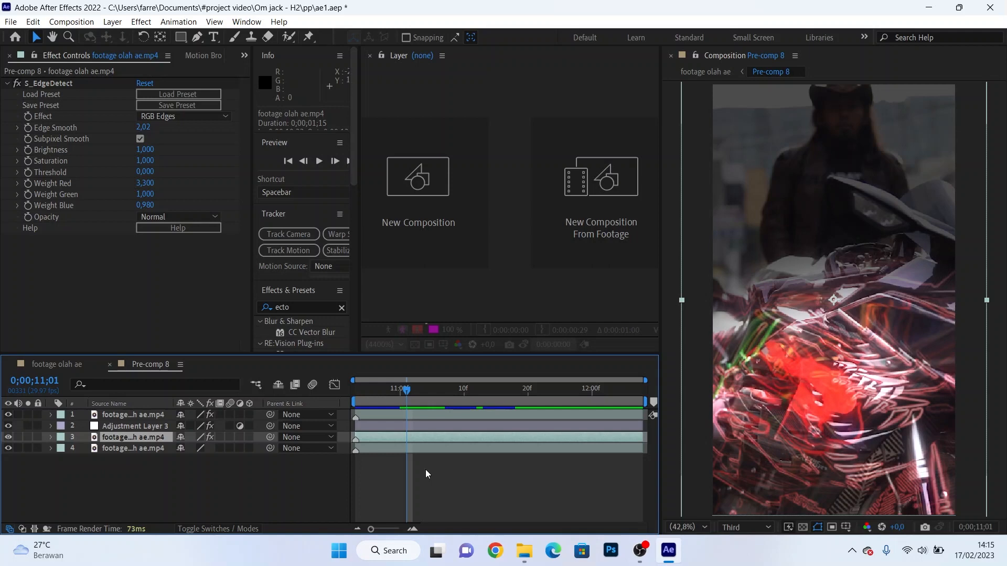
Step: Show the blending modes, switch the third layer to Normal for comparison, and restore it to Add
{"action": "left_click", "coordinate": [218, 530]}
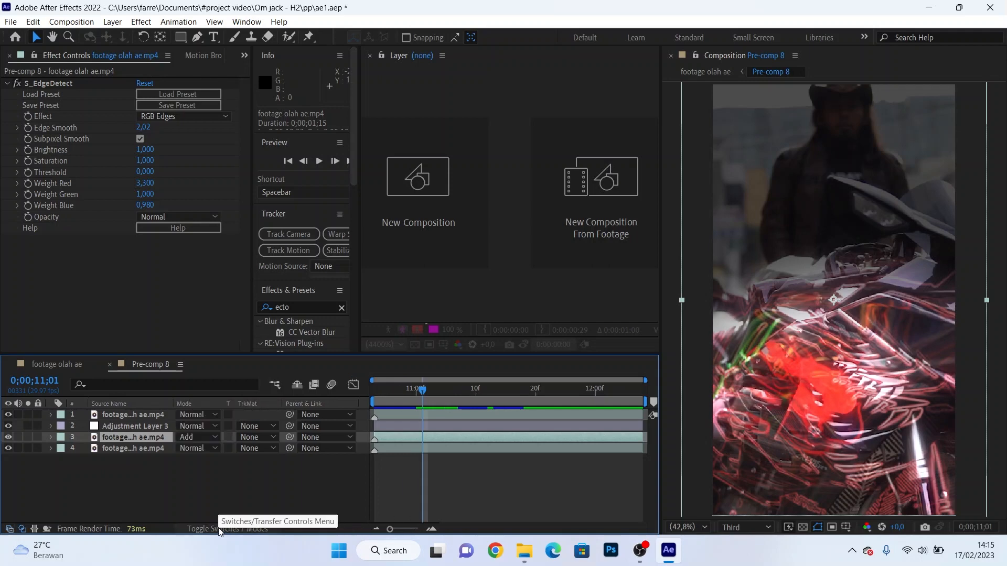
{"action": "left_click", "coordinate": [193, 441]}
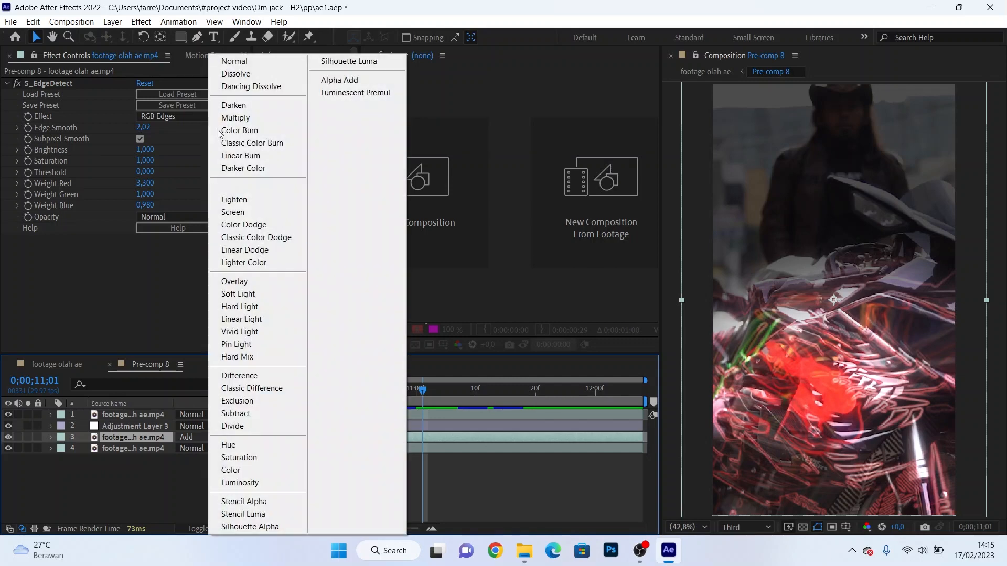
{"action": "left_click", "coordinate": [223, 63]}
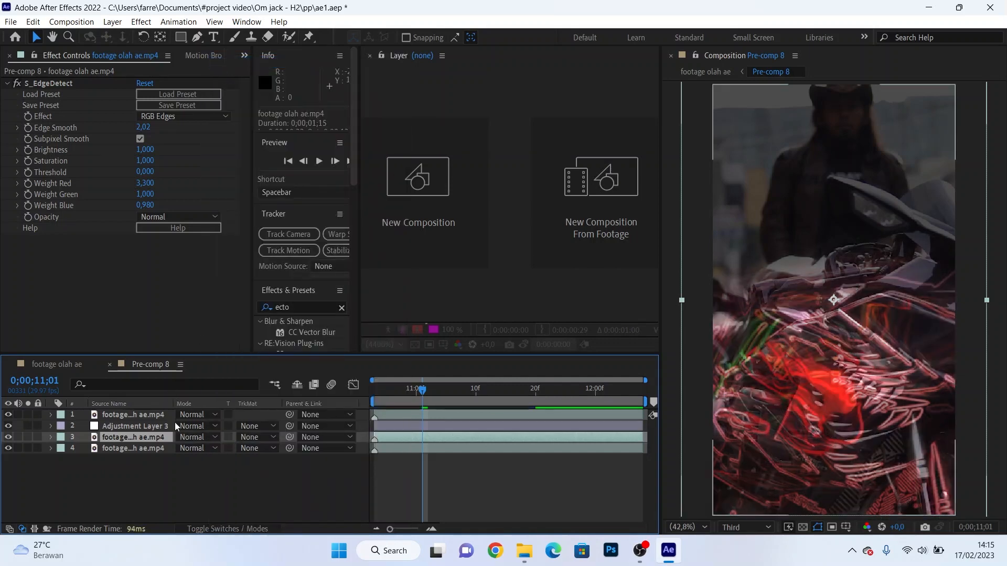
{"action": "left_click", "coordinate": [189, 436]}
{"action": "left_click", "coordinate": [236, 187]}
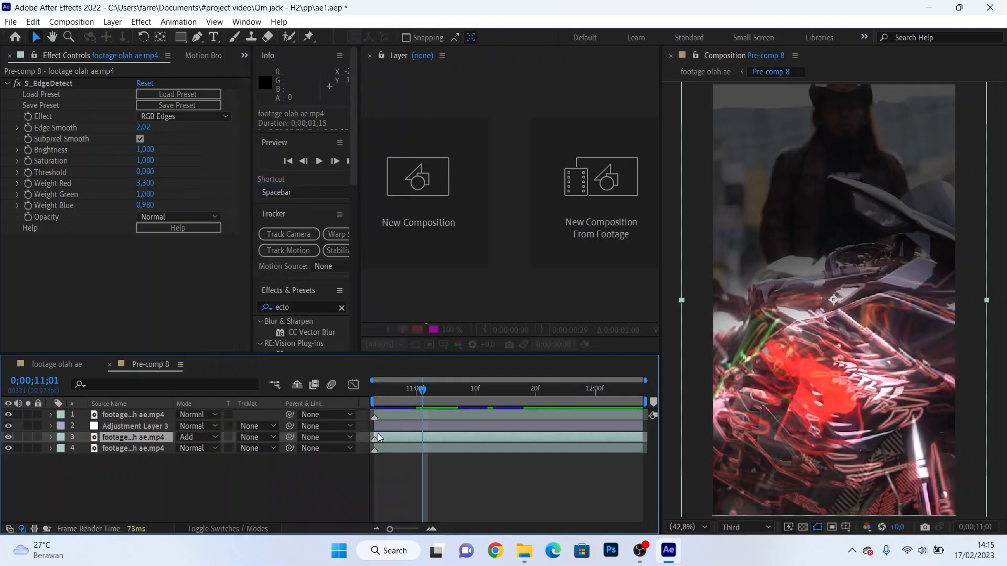
Step: Examine the third layer's Scale keyframes at 0;00;10;23 and 0;00;11;25
{"action": "key", "text": "s"}
{"action": "left_click_drag", "start_coordinate": [393, 392], "coordinate": [372, 397]}
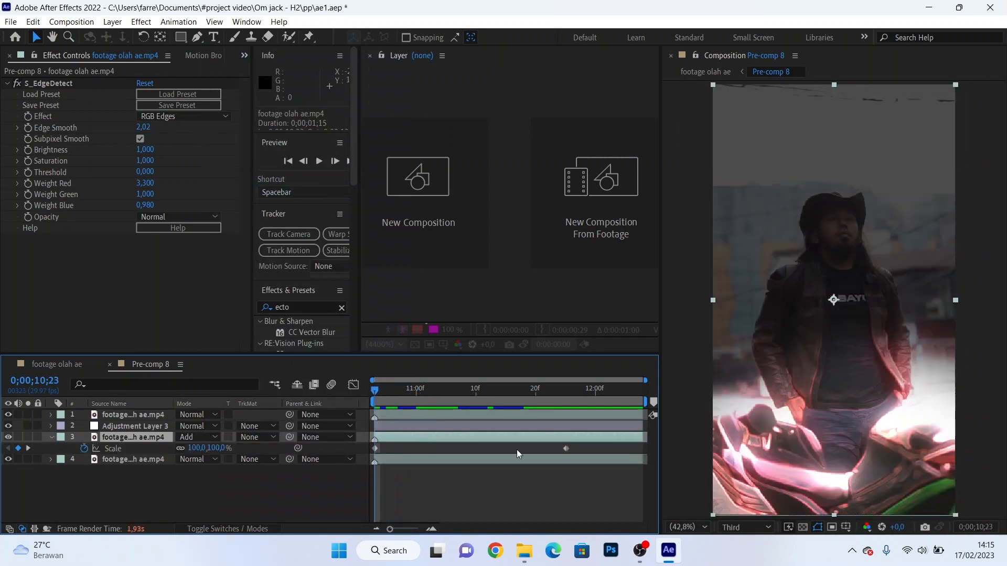
{"action": "left_click", "coordinate": [563, 405]}
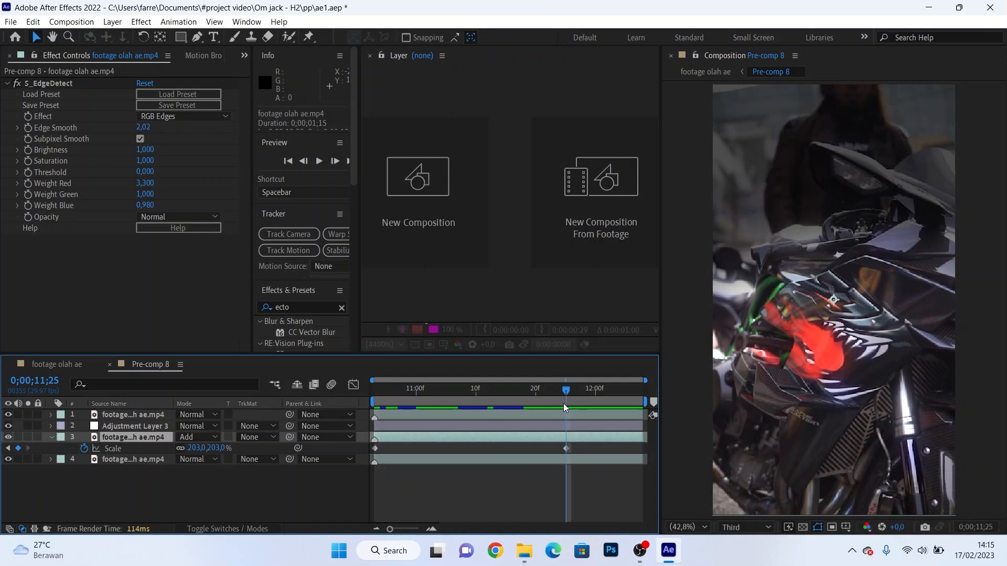
Step: Examine the third layer's Opacity keyframes at 0;00;10;23 and 0;00;11;20, and close Pre-comp 8
{"action": "key", "text": "t"}
{"action": "left_click", "coordinate": [373, 392]}
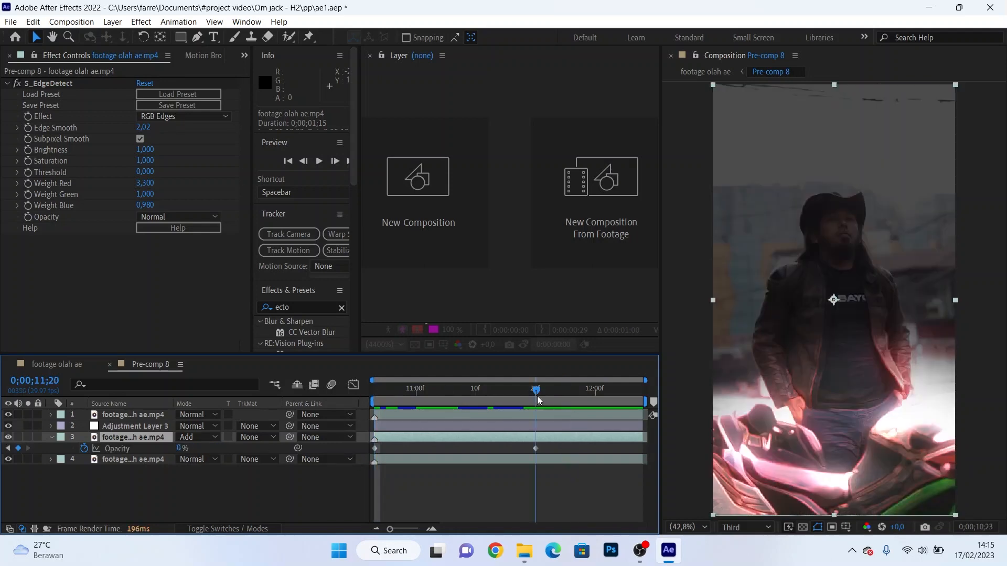
{"action": "left_click", "coordinate": [536, 391]}
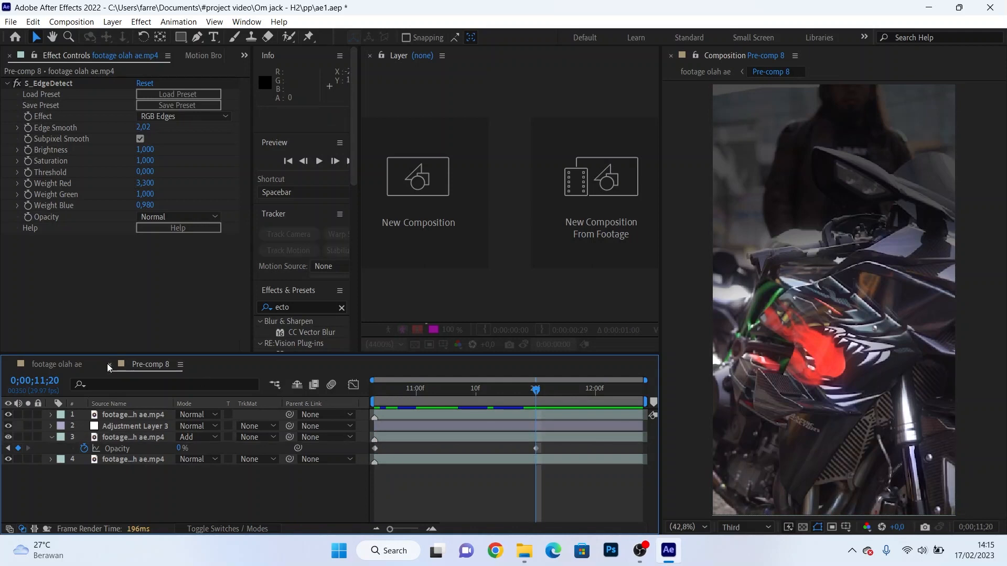
{"action": "left_click", "coordinate": [109, 364]}
Step: Go to 0;00;13;06, select the Shake Hit Long - 5x 2 layer, and display its source presets in Motion Bro
{"action": "scroll", "coordinate": [586, 443], "scroll_direction": "up", "scroll_amount": 2}
{"action": "scroll", "coordinate": [592, 433], "scroll_direction": "down", "scroll_amount": 2}
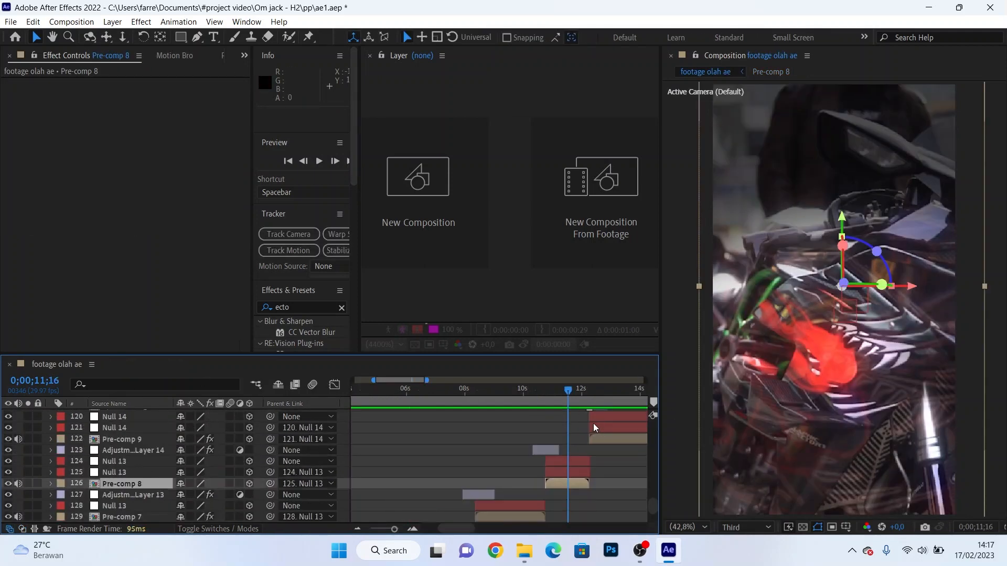
{"action": "left_click", "coordinate": [617, 396]}
{"action": "scroll", "coordinate": [619, 422], "scroll_direction": "up", "scroll_amount": 2}
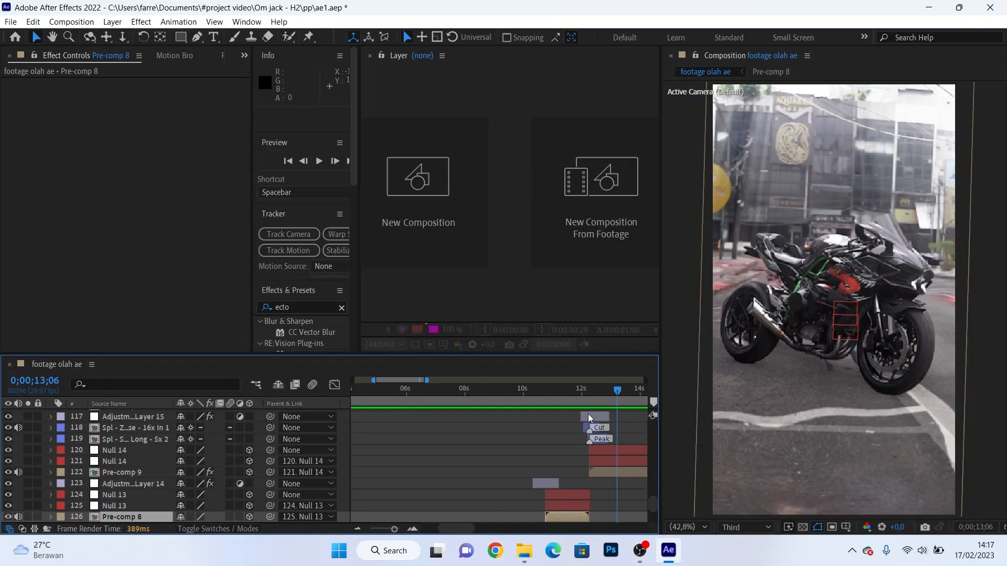
{"action": "left_click", "coordinate": [599, 442]}
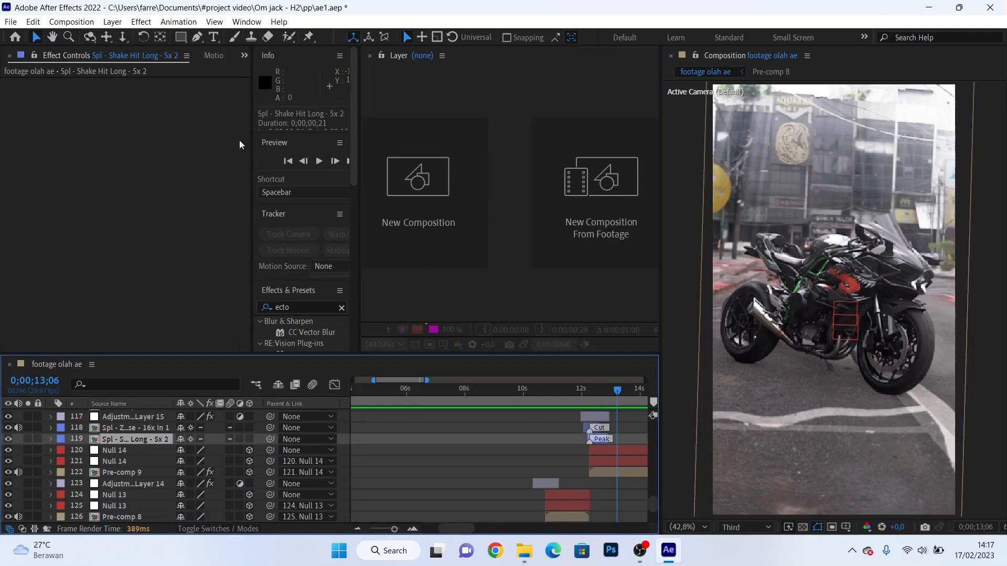
{"action": "left_click", "coordinate": [212, 55]}
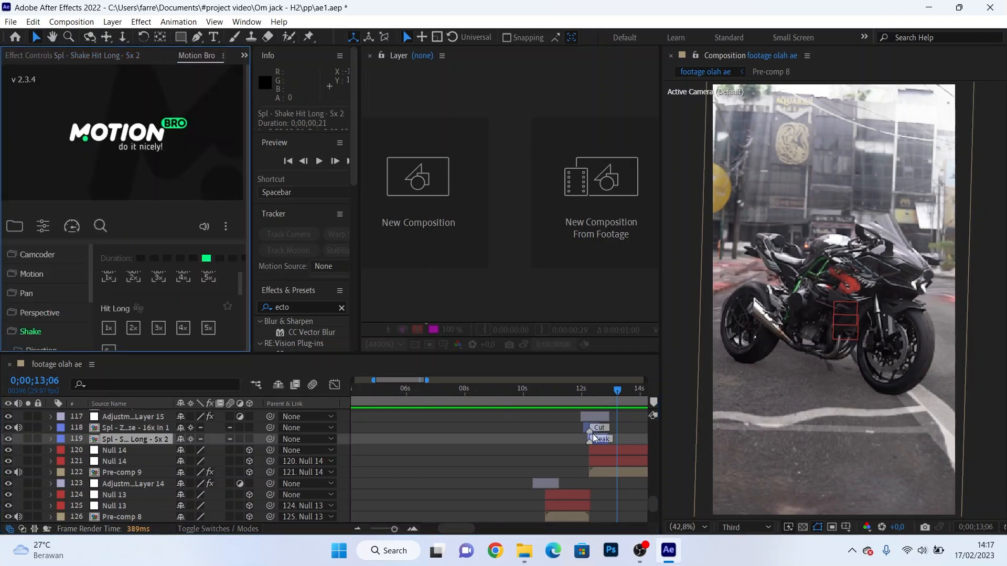
Step: Scrub the transition to 0;00;12;13 and show Motion Bro's Zoom category with its Hit presets
{"action": "left_click_drag", "start_coordinate": [602, 402], "coordinate": [595, 398]}
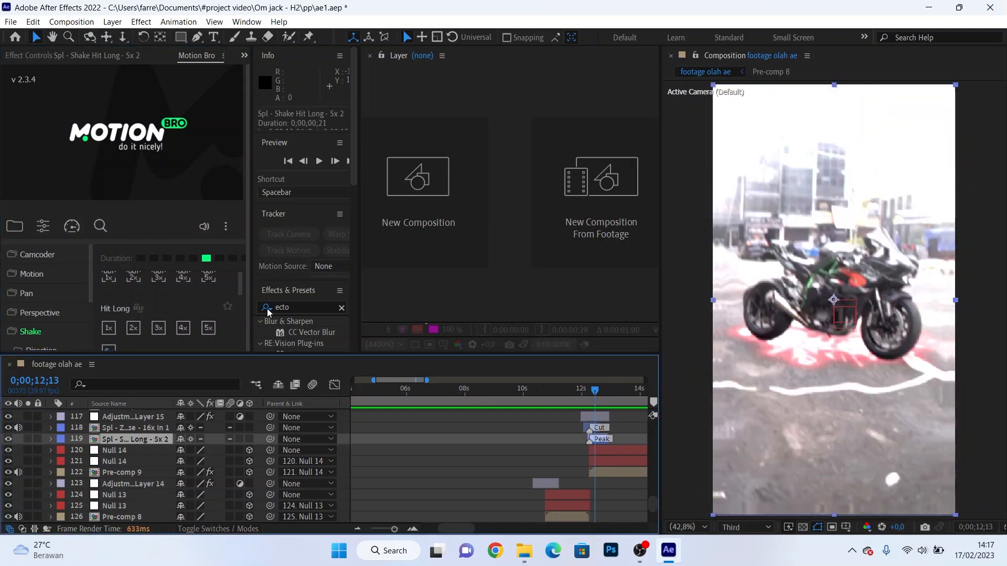
{"action": "left_click", "coordinate": [30, 334]}
{"action": "left_click", "coordinate": [56, 338]}
{"action": "scroll", "coordinate": [153, 314], "scroll_direction": "down", "scroll_amount": 1}
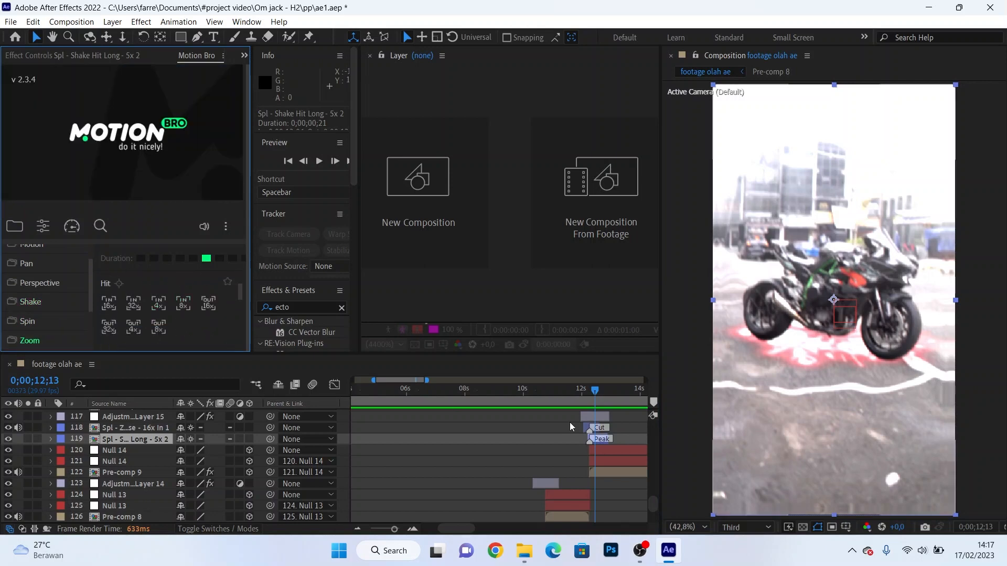
Step: Bring the Pre-comp 9 clip into view, open it, and scrub its opening frames to 0;00;12;14
{"action": "left_click", "coordinate": [616, 401]}
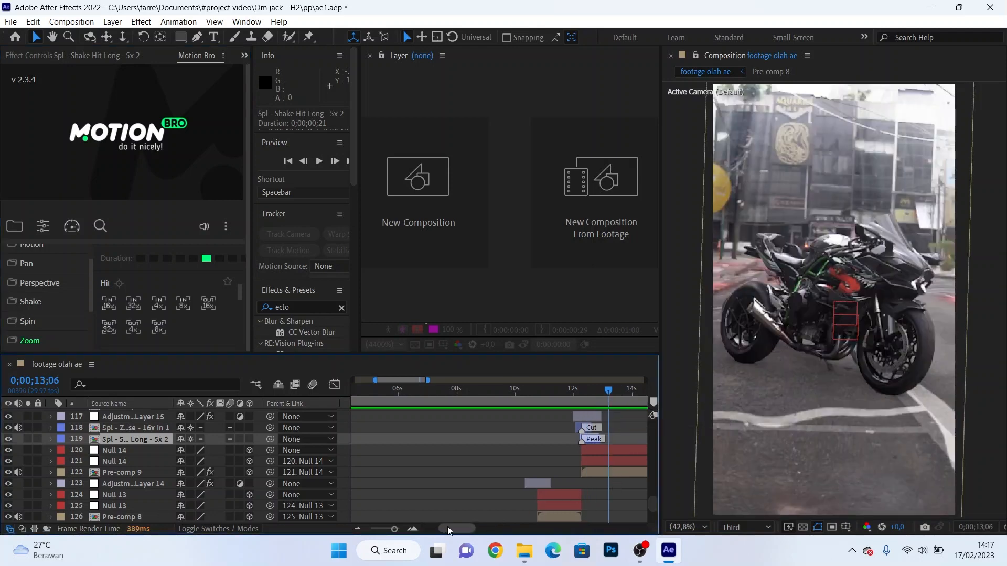
{"action": "left_click_drag", "start_coordinate": [444, 526], "coordinate": [458, 527]}
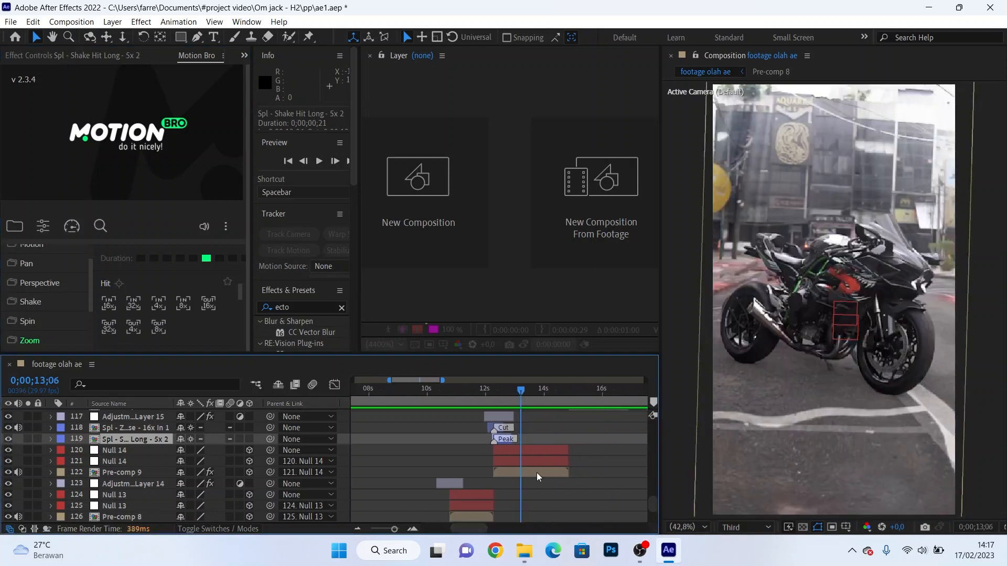
{"action": "double_click", "coordinate": [537, 473]}
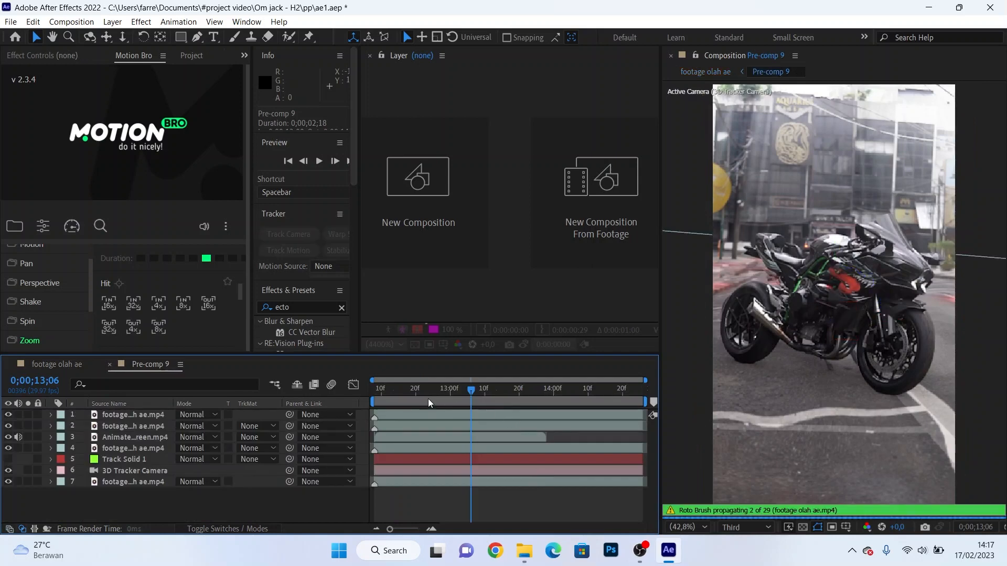
{"action": "left_click_drag", "start_coordinate": [375, 402], "coordinate": [396, 401]}
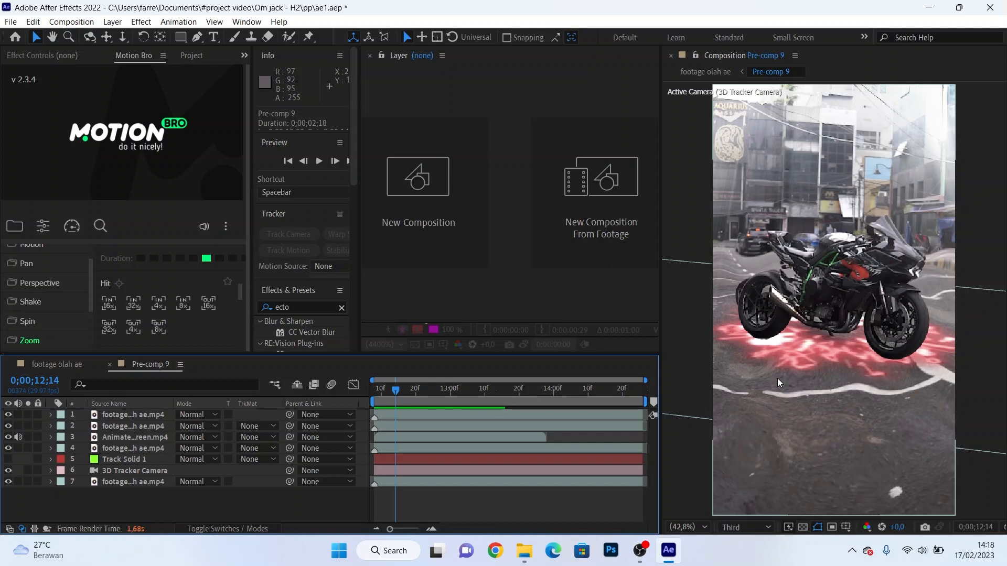
Step: Inspect the second layer's Roto Brush effect and the energy explosion layer's Keylight and Hue/Saturation settings, undoing the accidental value change
{"action": "left_click", "coordinate": [50, 56]}
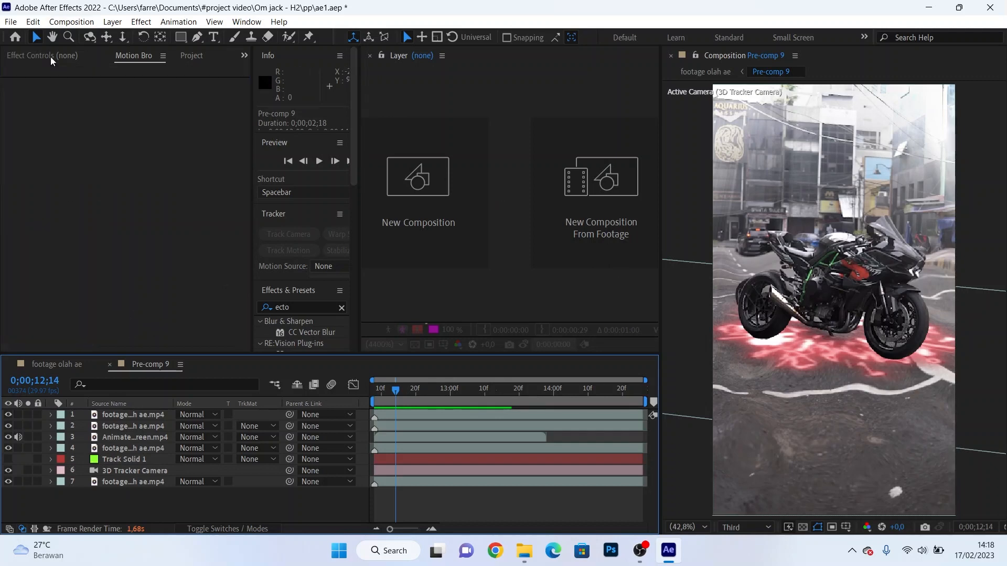
{"action": "left_click", "coordinate": [476, 429]}
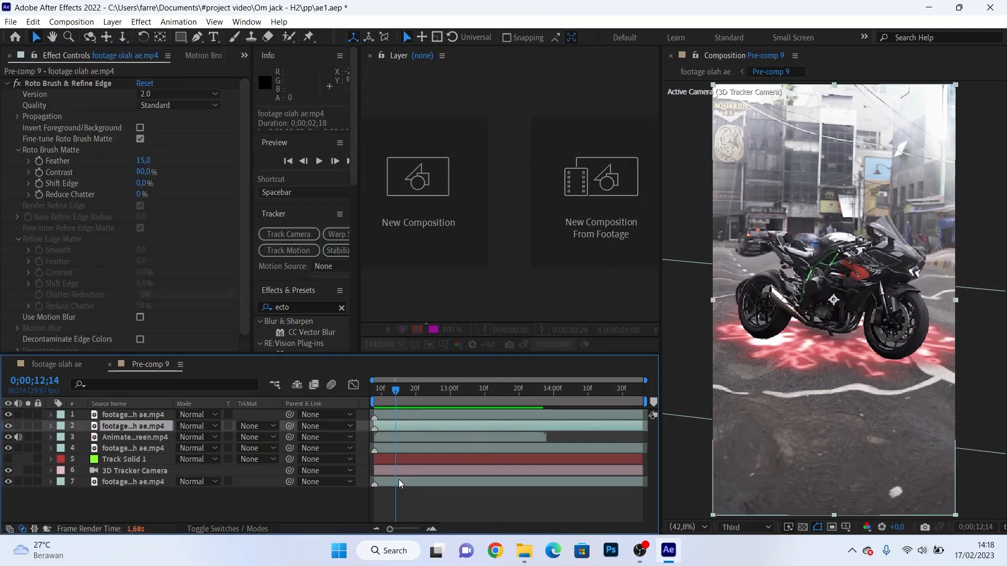
{"action": "left_click", "coordinate": [403, 435]}
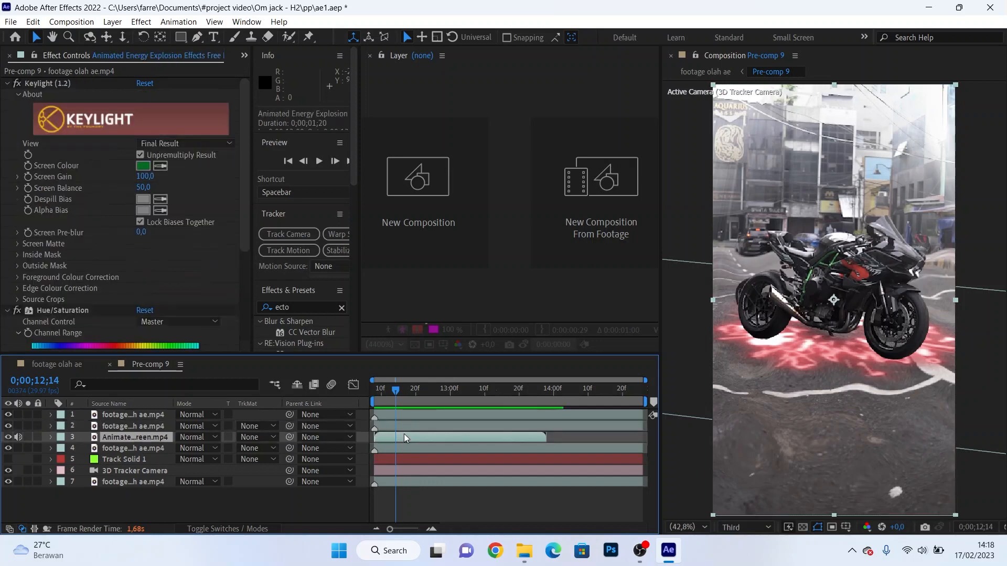
{"action": "left_click_drag", "start_coordinate": [244, 238], "coordinate": [147, 251]}
{"action": "key", "text": "ctrl+z"}
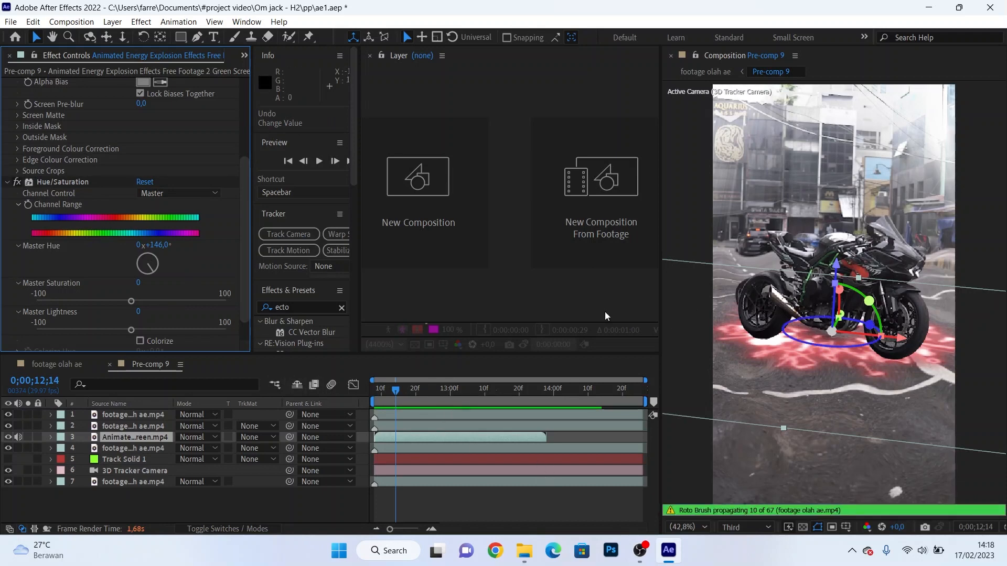
Step: Go to 0;00;12;18, show the top footage layer's effects, and toggle the second layer's visibility off and on
{"action": "left_click", "coordinate": [409, 400]}
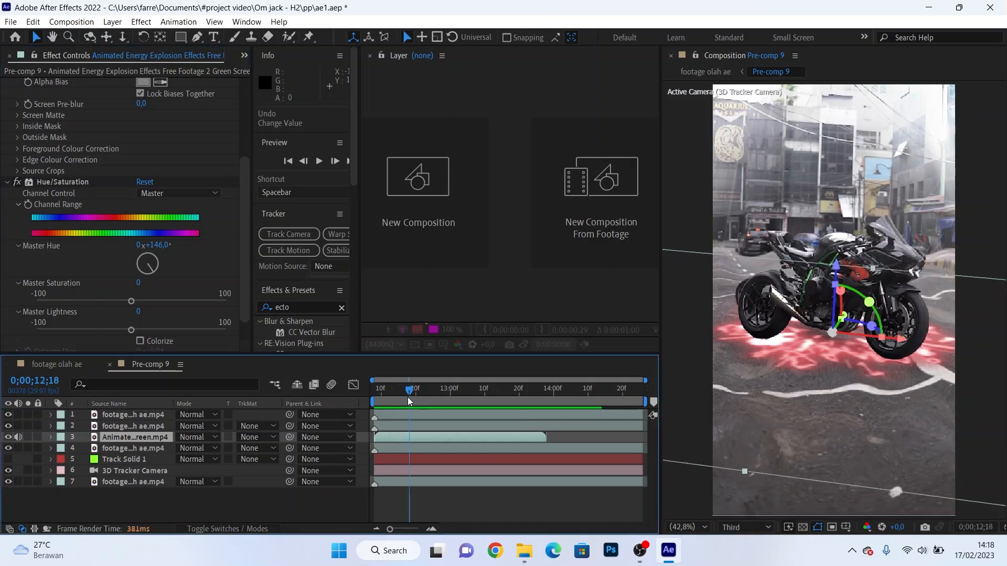
{"action": "left_click", "coordinate": [407, 415]}
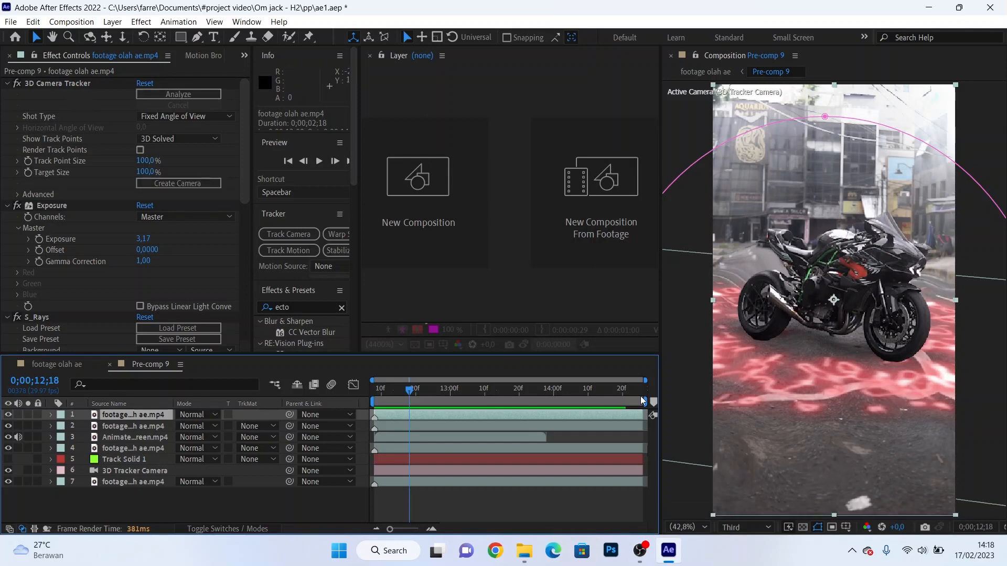
{"action": "left_click", "coordinate": [8, 425]}
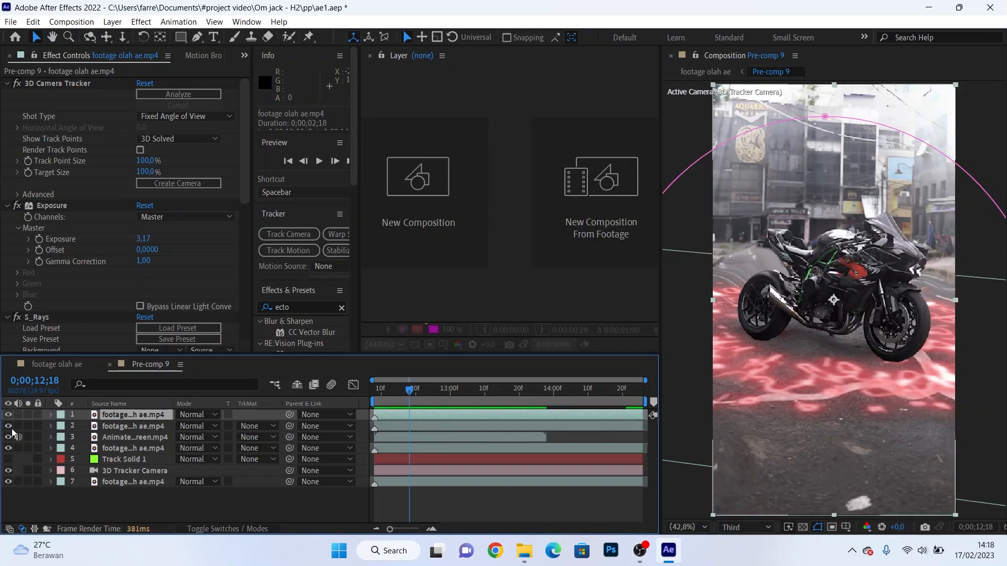
{"action": "left_click", "coordinate": [12, 429]}
{"action": "left_click", "coordinate": [12, 428]}
{"action": "left_click", "coordinate": [11, 429]}
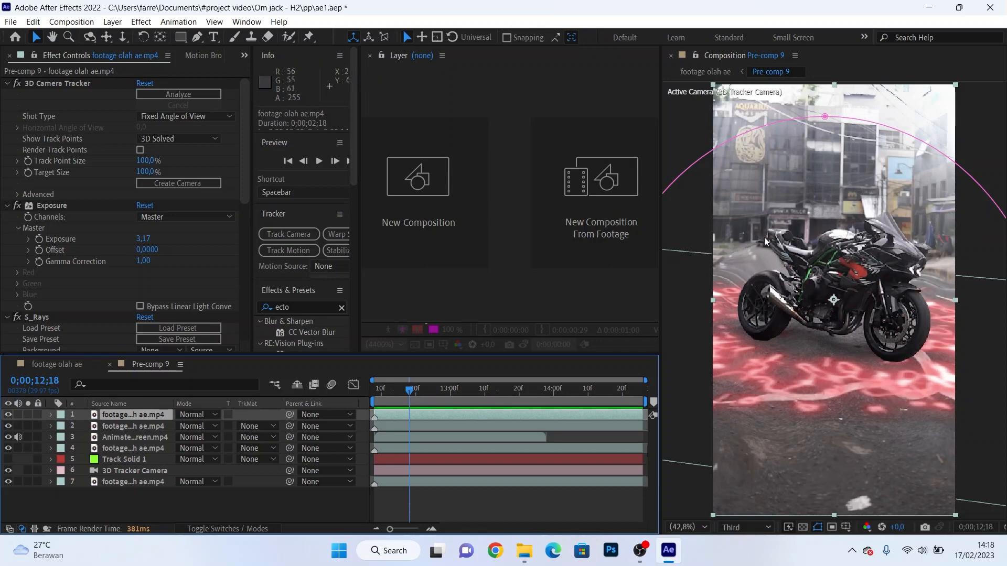
Step: Select the second footage layer, preview the composition up to 0;00;13;16, and highlight the layer's Roto Brush & Refine Edge effect
{"action": "left_click", "coordinate": [156, 429]}
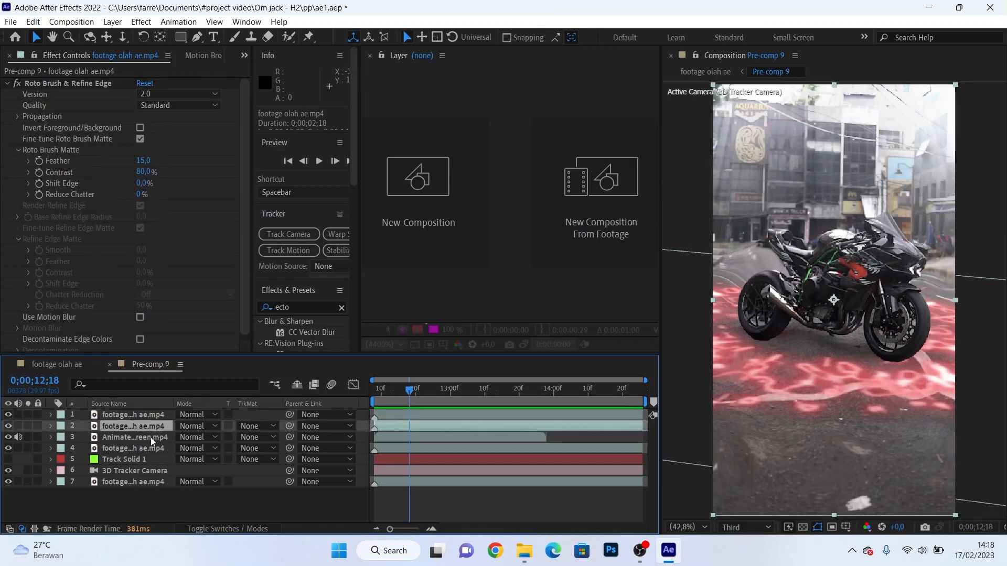
{"action": "key", "text": "space"}
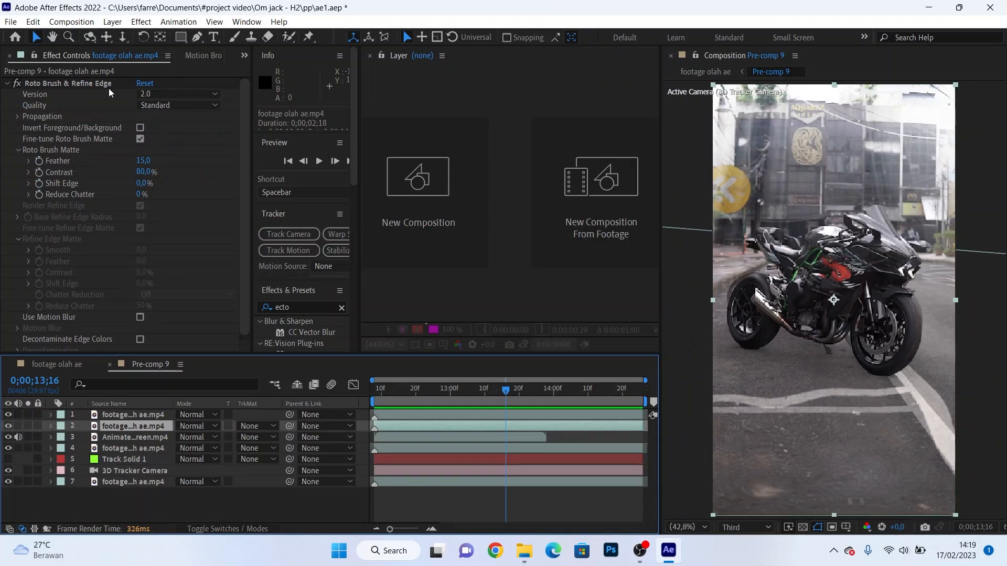
{"action": "left_click", "coordinate": [108, 88]}
{"action": "left_click", "coordinate": [106, 85]}
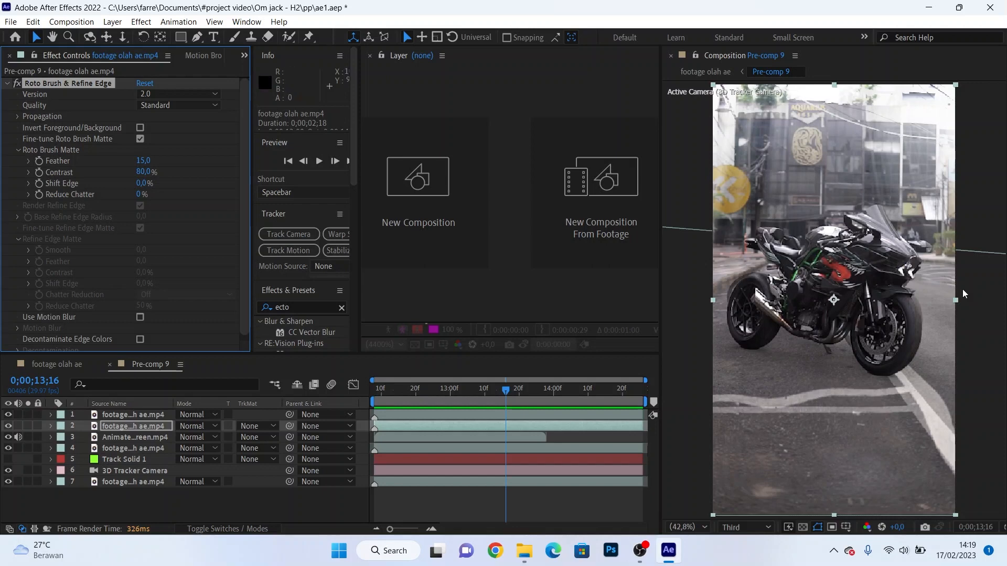
Step: Go to 0;00;12;20 and examine the top footage layer's effects through to the end of its S_Rays settings
{"action": "left_click_drag", "start_coordinate": [427, 397], "coordinate": [420, 403]}
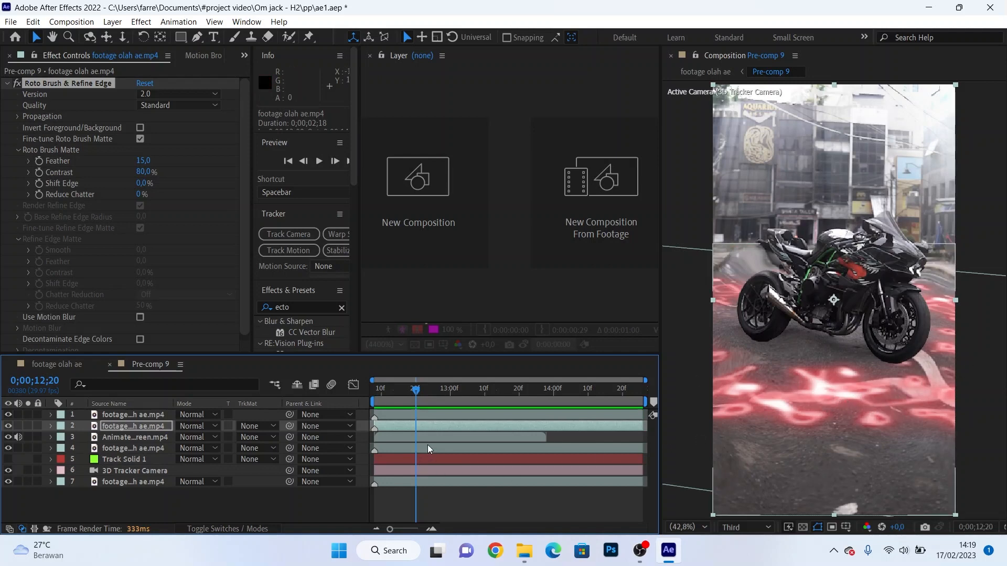
{"action": "left_click", "coordinate": [421, 417]}
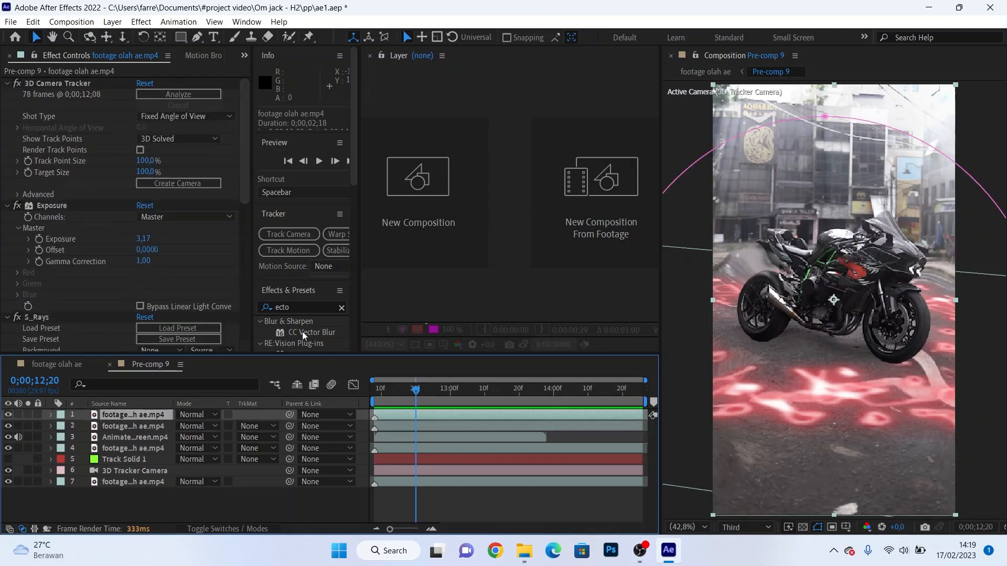
{"action": "left_click_drag", "start_coordinate": [244, 173], "coordinate": [232, 308]}
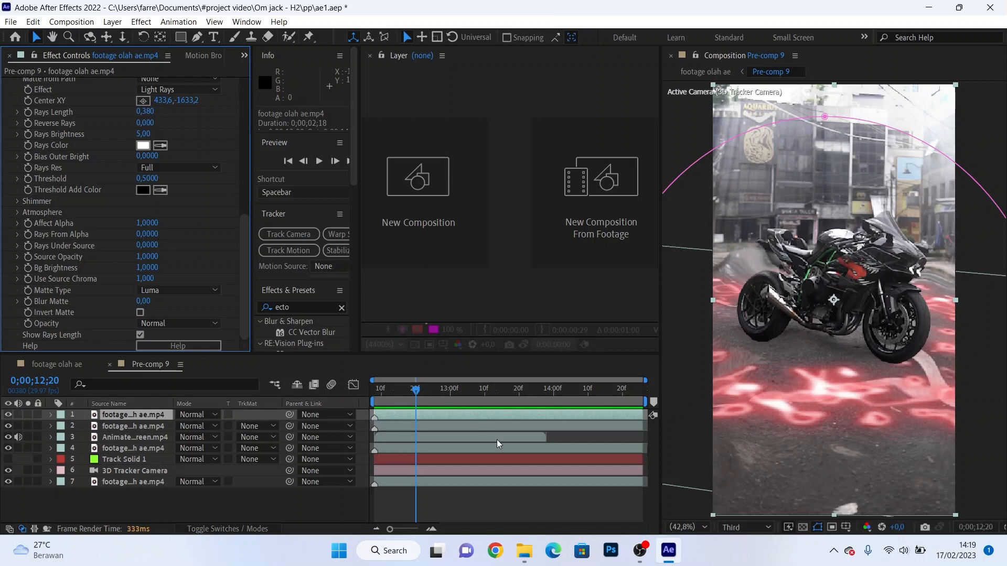
Step: Review the effects of the second, third and fourth layers, and scrub the fourth layer's Turbulent Displace animation to 0;00;13;19
{"action": "left_click", "coordinate": [471, 425]}
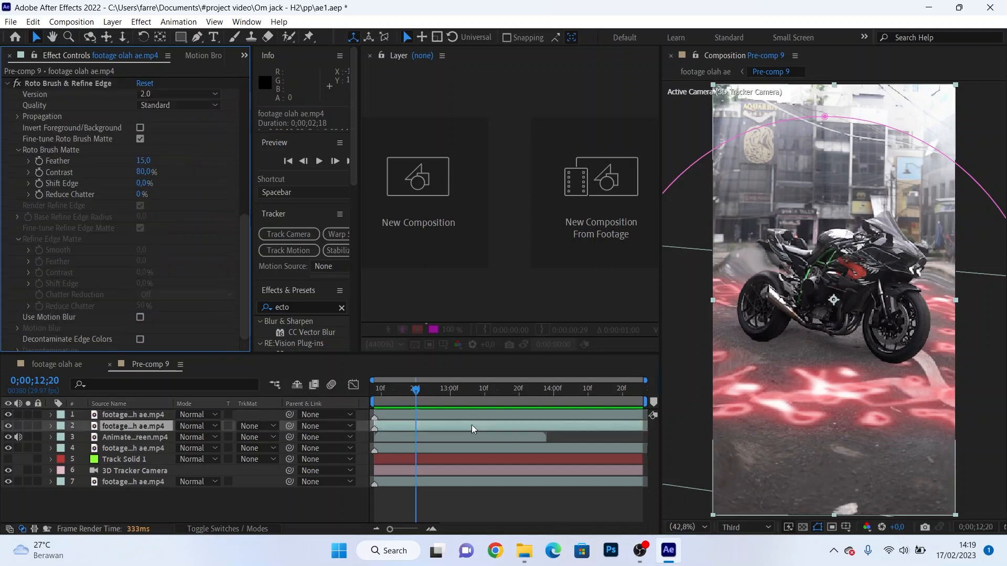
{"action": "left_click", "coordinate": [421, 437]}
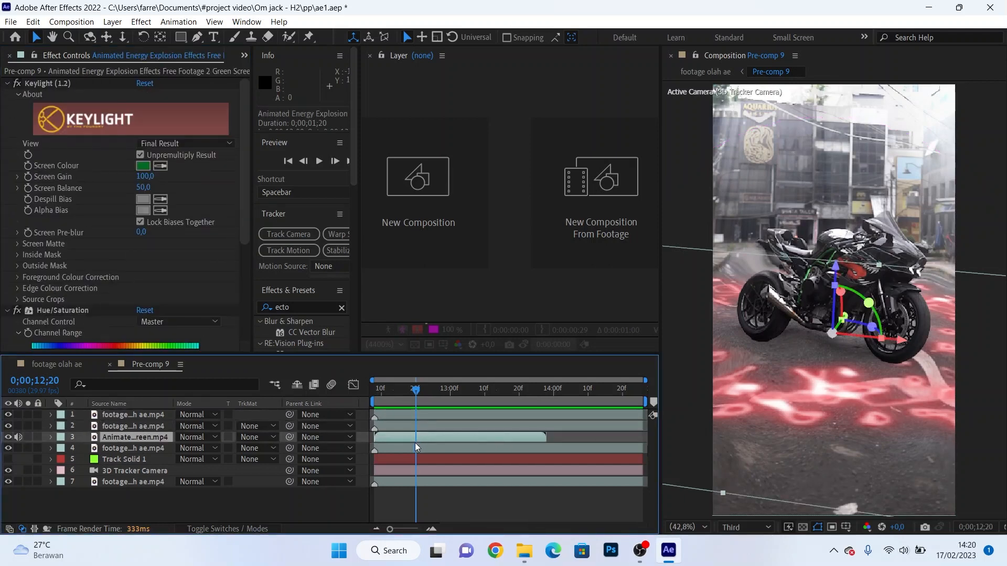
{"action": "left_click", "coordinate": [420, 448]}
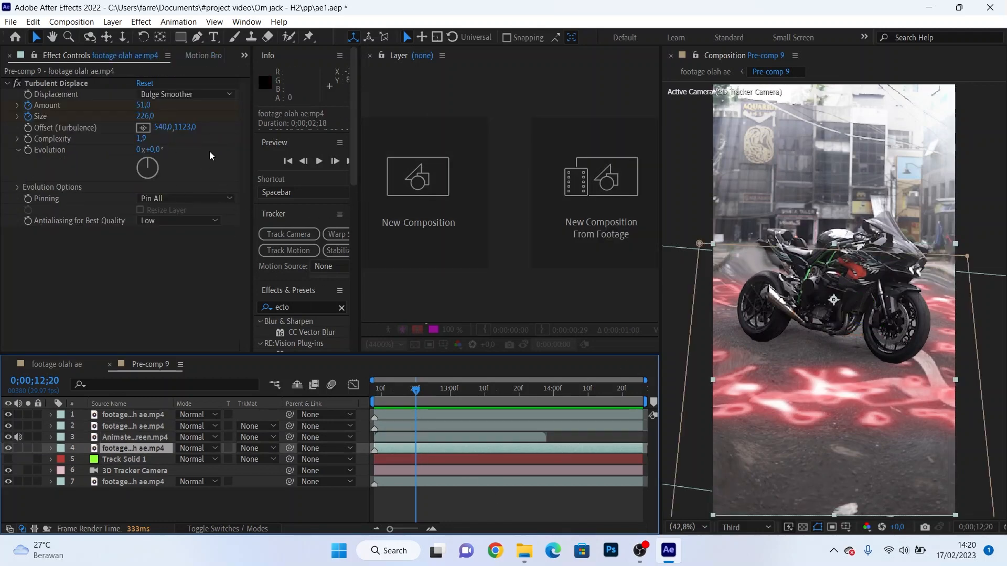
{"action": "left_click_drag", "start_coordinate": [440, 393], "coordinate": [517, 412]}
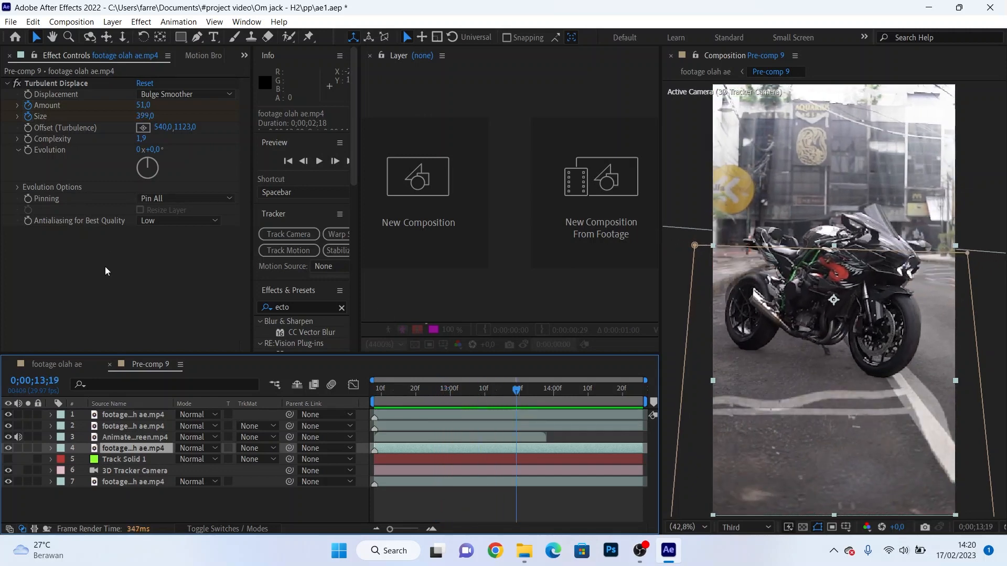
Step: Close Pre-comp 9 and go to 0;00;15;29 in the footage olah ae composition
{"action": "left_click", "coordinate": [109, 365]}
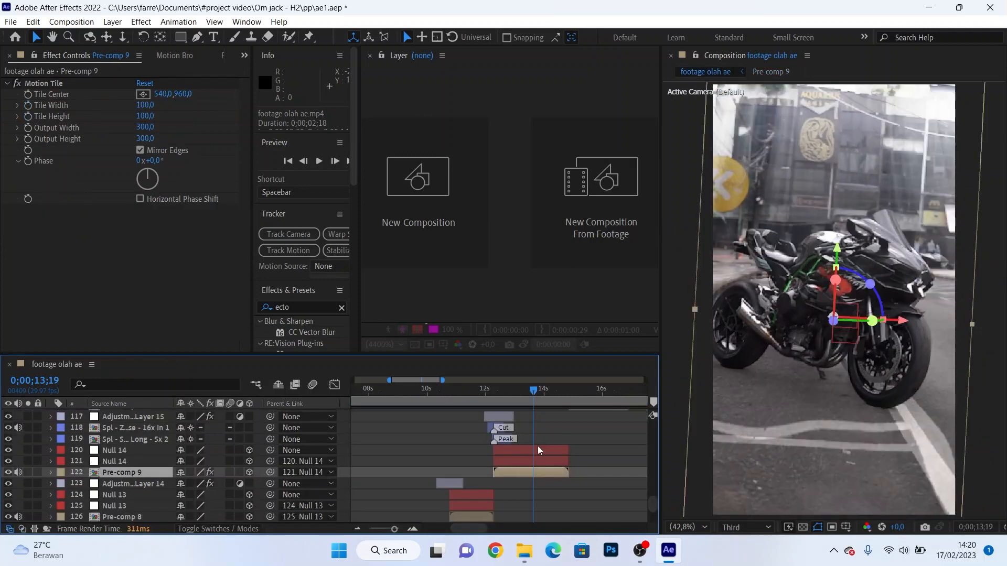
{"action": "scroll", "coordinate": [577, 451], "scroll_direction": "up", "scroll_amount": 2}
{"action": "left_click", "coordinate": [605, 396]}
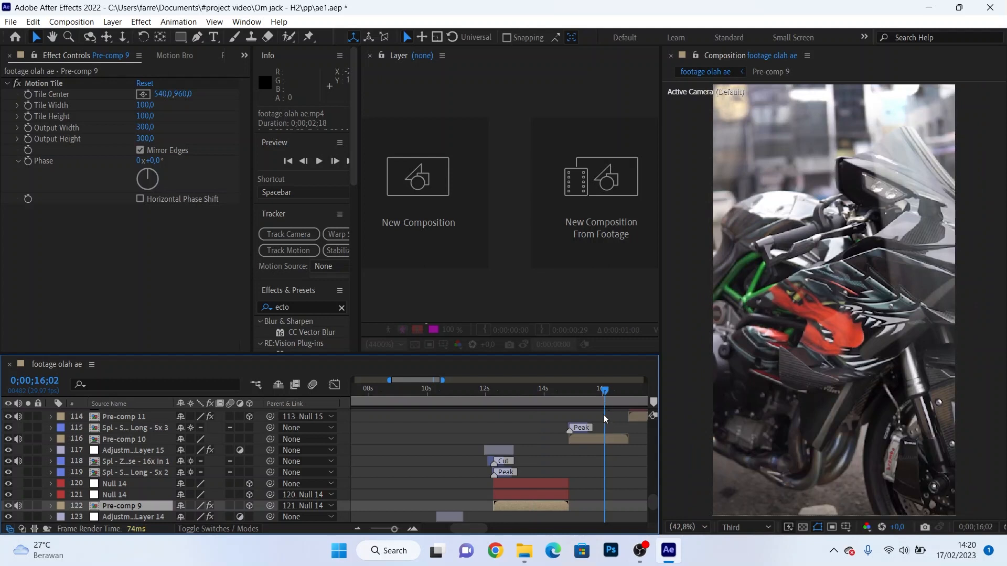
{"action": "left_click", "coordinate": [602, 401]}
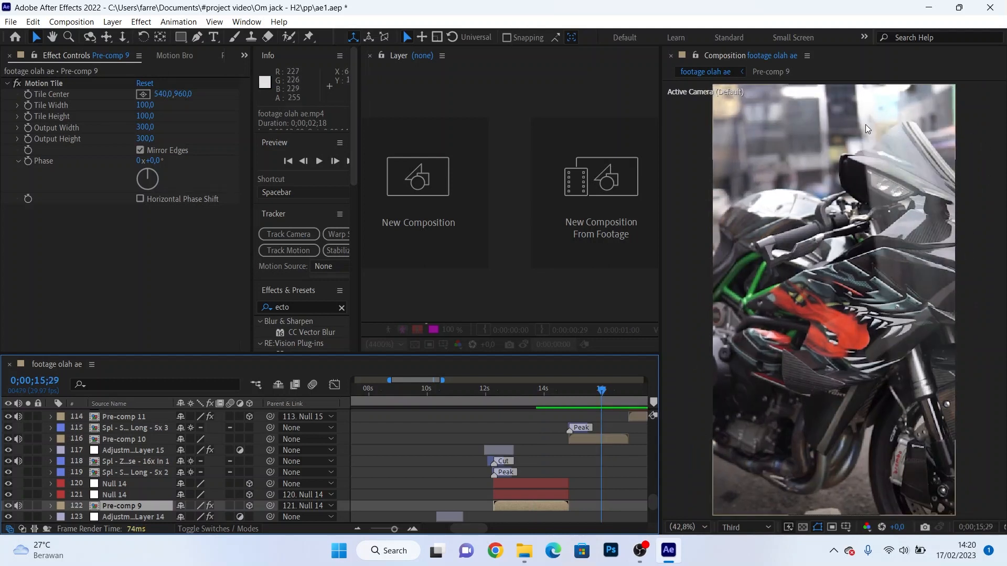
Step: Open Pre-comp 10 and examine the Exposure and S_Rays settings of its top footage layer
{"action": "left_click", "coordinate": [586, 436]}
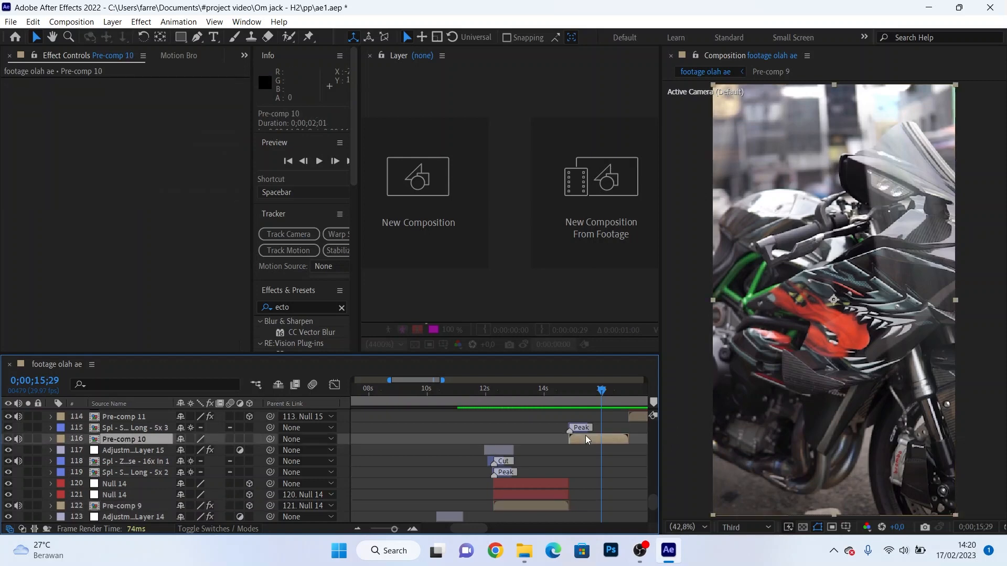
{"action": "double_click", "coordinate": [585, 436]}
{"action": "left_click", "coordinate": [463, 417]}
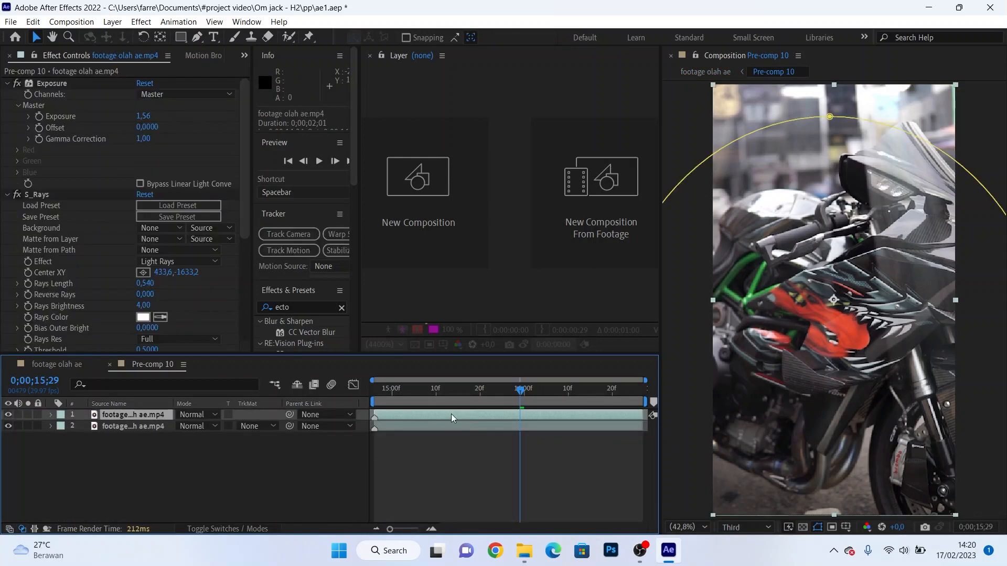
{"action": "scroll", "coordinate": [241, 244], "scroll_direction": "down", "scroll_amount": 3}
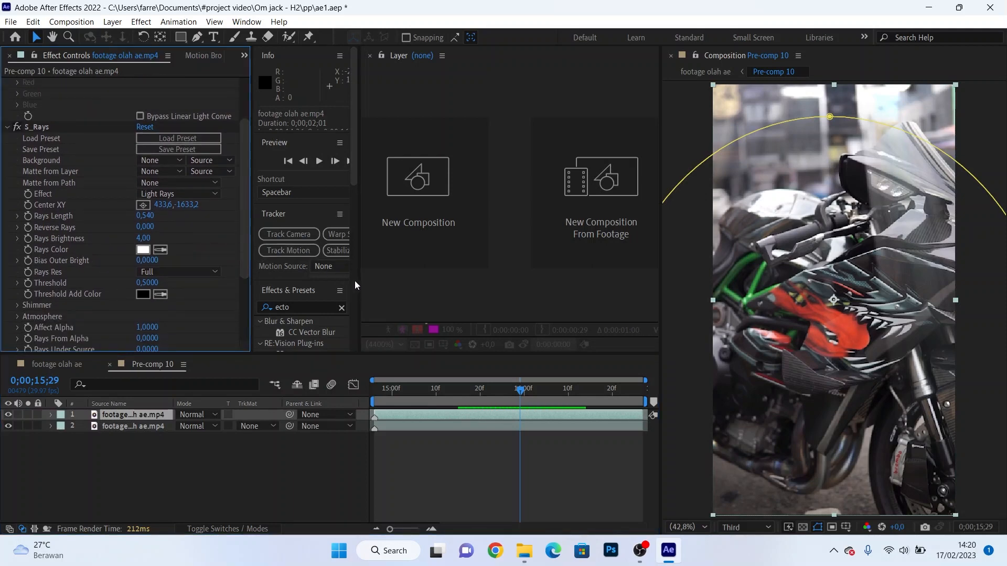
Step: Widen the Effects & Presets area and search it for "rays" to show the S_Rays effect under Sapphire Lighting
{"action": "left_click_drag", "start_coordinate": [358, 280], "coordinate": [412, 281]}
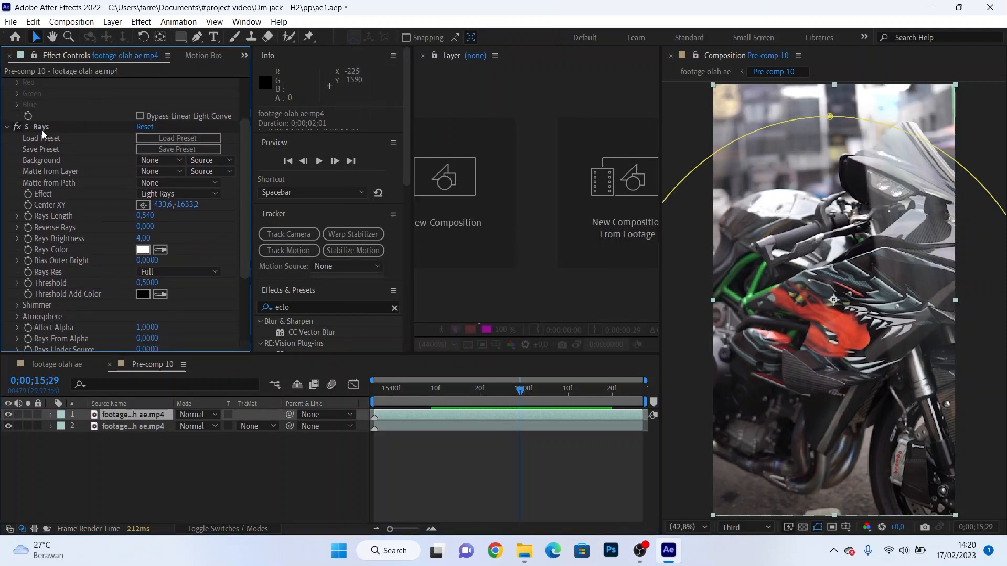
{"action": "scroll", "coordinate": [313, 311], "scroll_direction": "down", "scroll_amount": 3}
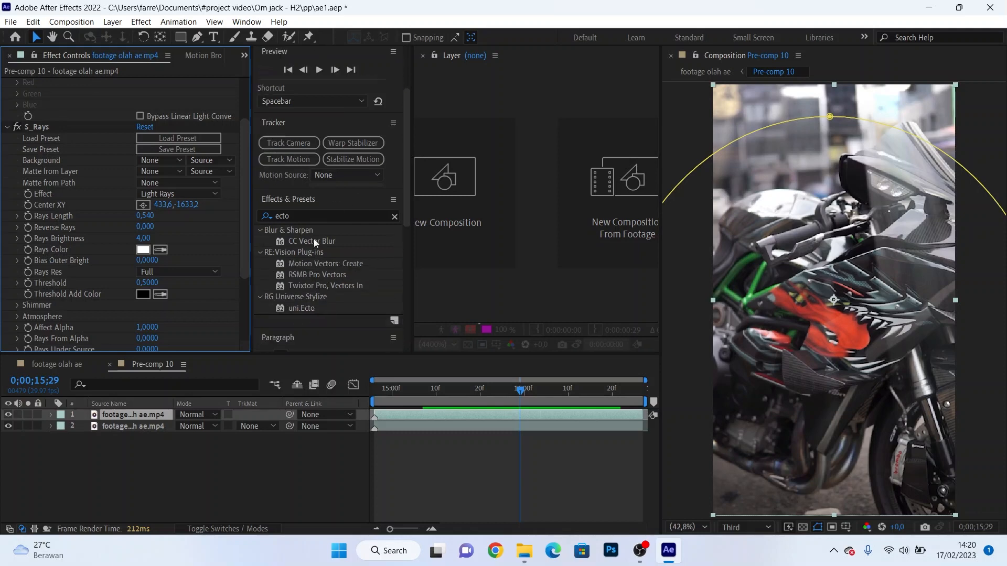
{"action": "left_click", "coordinate": [319, 218]}
{"action": "key", "text": "BackSpace"}
{"action": "key", "text": "BackSpace"}
{"action": "key", "text": "BackSpace"}
{"action": "key", "text": "BackSpace"}
{"action": "type", "text": "ra"}
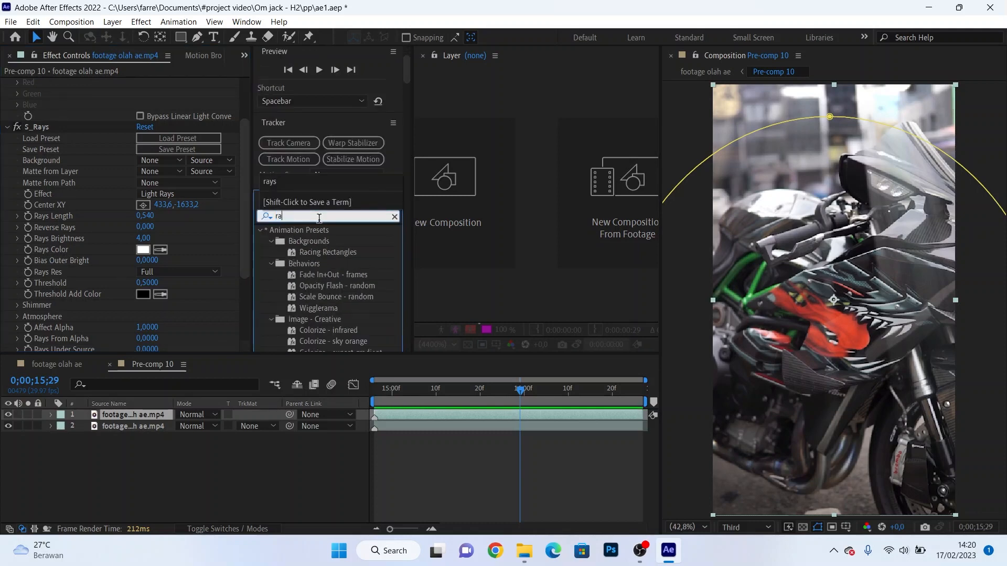
{"action": "type", "text": "ys"}
{"action": "scroll", "coordinate": [347, 296], "scroll_direction": "down", "scroll_amount": 4}
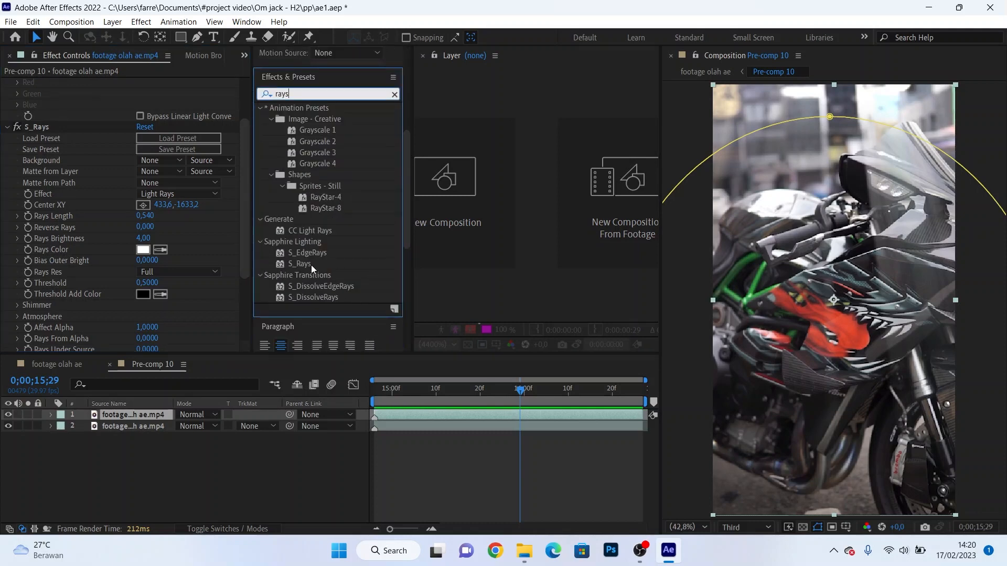
Step: Close Pre-comp 10, scrub the neighbouring clips, and select the Shake Hit Long - 5x 3 layer at 0;00;15;01
{"action": "left_click", "coordinate": [110, 364]}
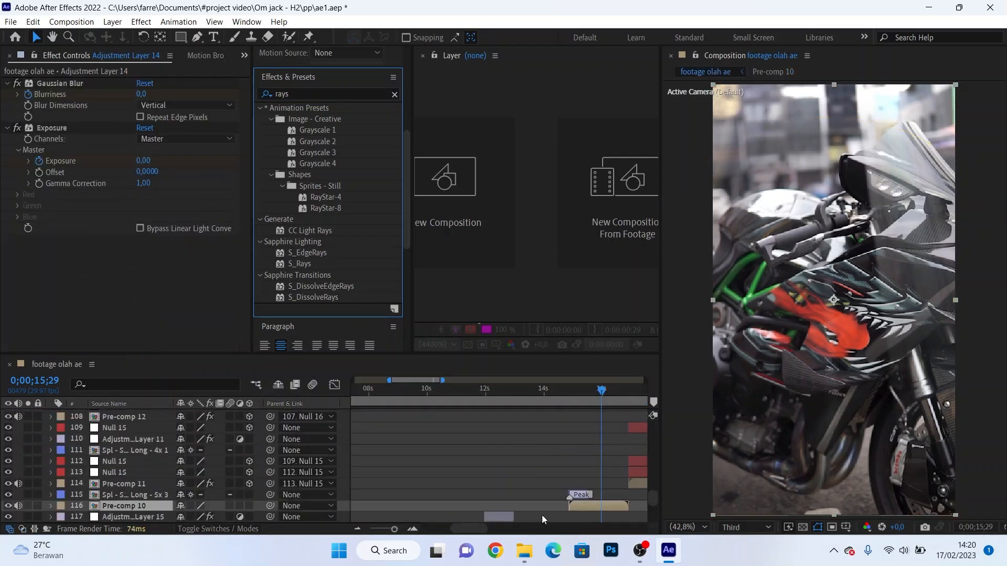
{"action": "left_click_drag", "start_coordinate": [454, 534], "coordinate": [477, 532]}
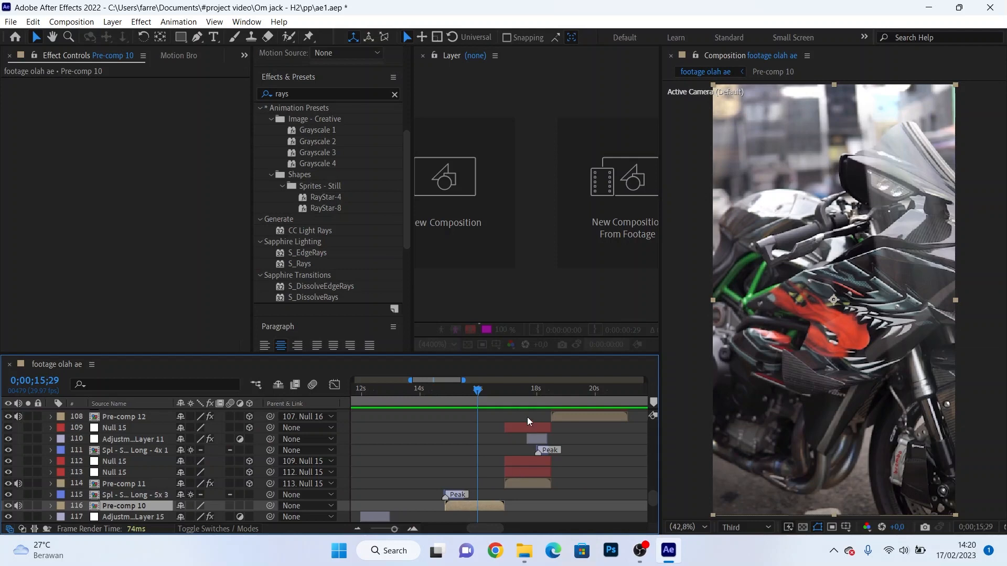
{"action": "left_click_drag", "start_coordinate": [514, 400], "coordinate": [517, 399]}
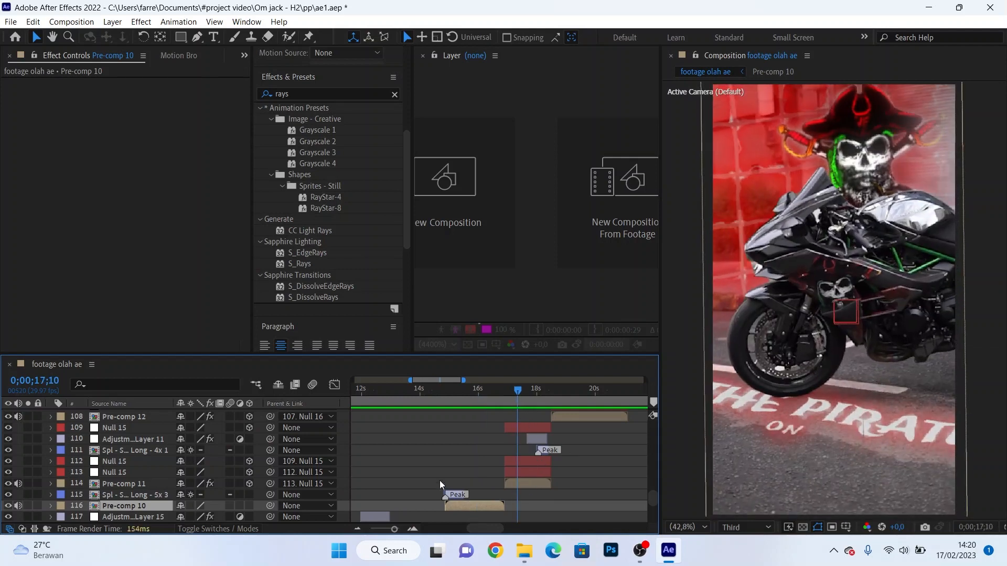
{"action": "scroll", "coordinate": [442, 456], "scroll_direction": "down", "scroll_amount": 1}
{"action": "left_click", "coordinate": [450, 403]}
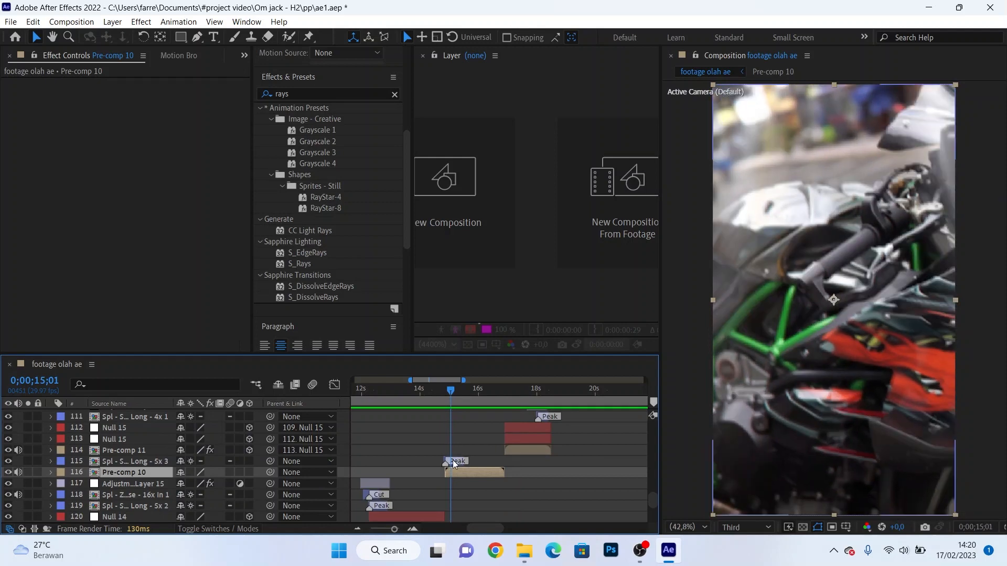
{"action": "left_click", "coordinate": [454, 464]}
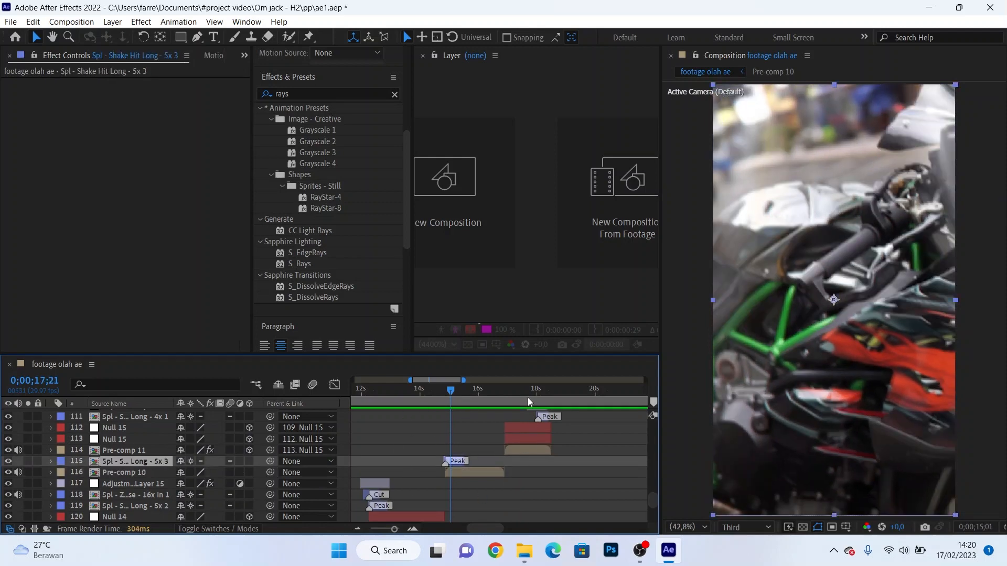
Step: Go to the Pre-comp 11 clip, open it, and move to 0;00;17;07
{"action": "left_click", "coordinate": [527, 398]}
{"action": "scroll", "coordinate": [527, 415], "scroll_direction": "up", "scroll_amount": 1}
{"action": "left_click", "coordinate": [533, 484]}
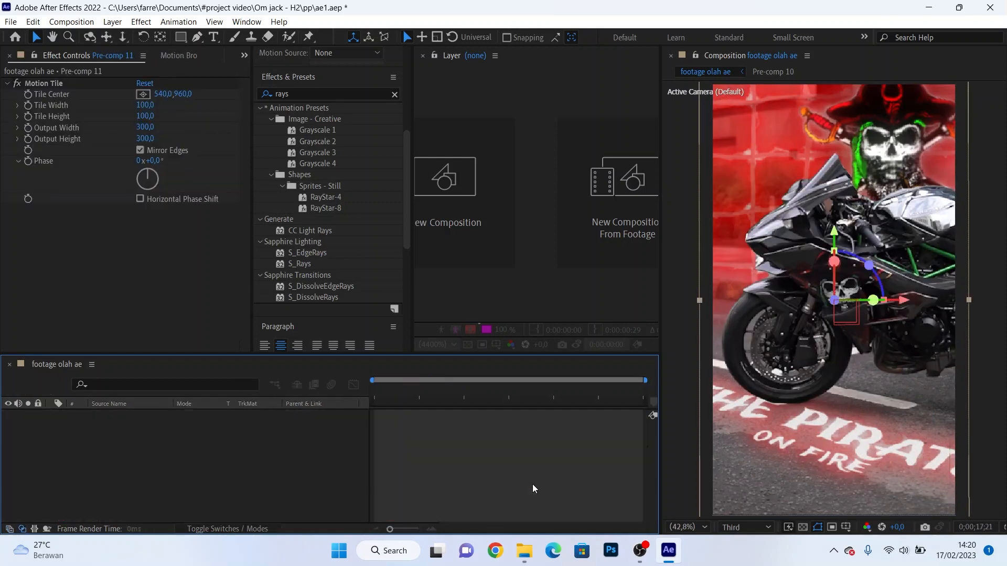
{"action": "left_click", "coordinate": [431, 397]}
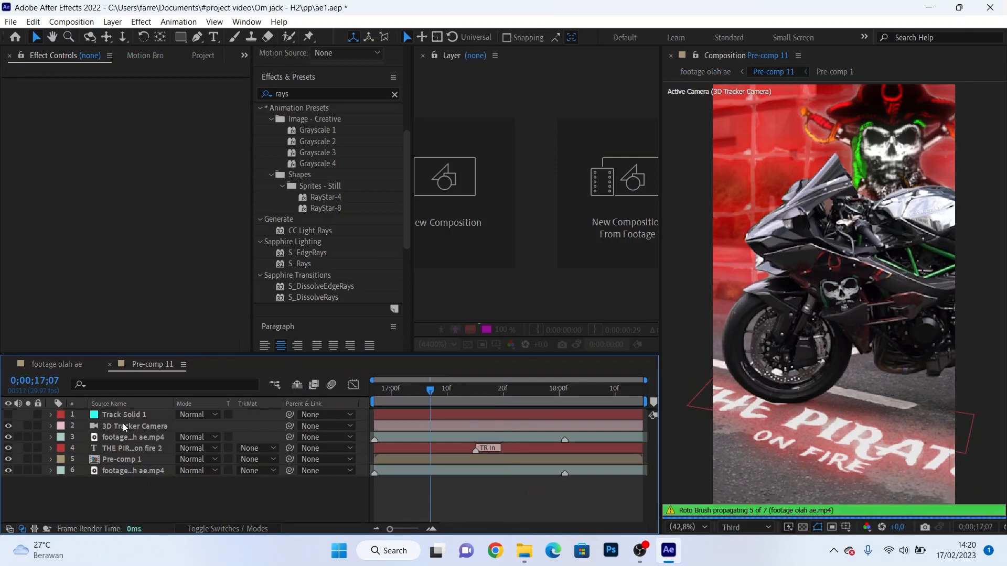
Step: Examine the effects on Pre-comp 11's layers: uni.Ecto on the THE PIRATE text, Roto Brush & Refine Edge and 3D Camera Tracker on the footage
{"action": "left_click", "coordinate": [134, 449]}
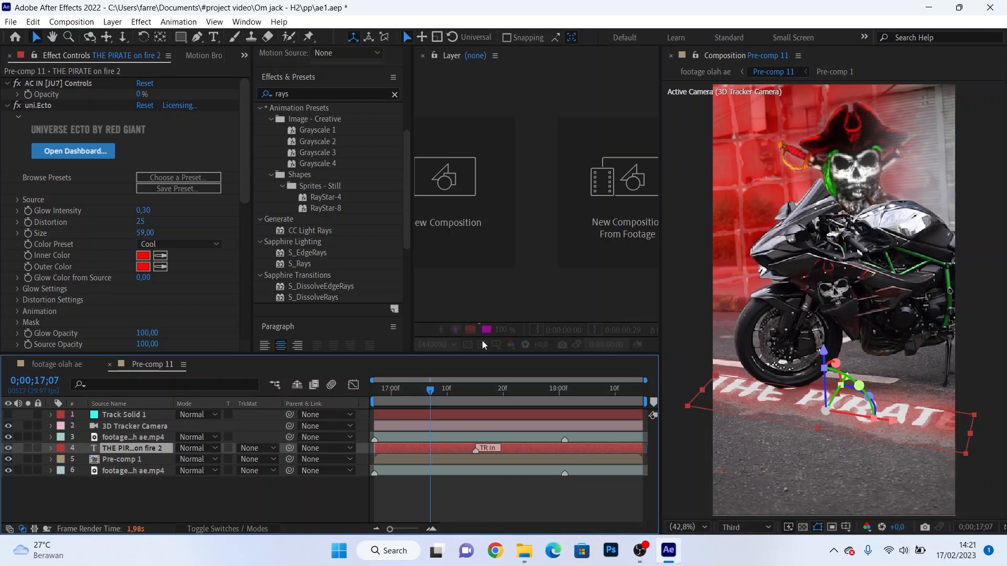
{"action": "left_click", "coordinate": [144, 439]}
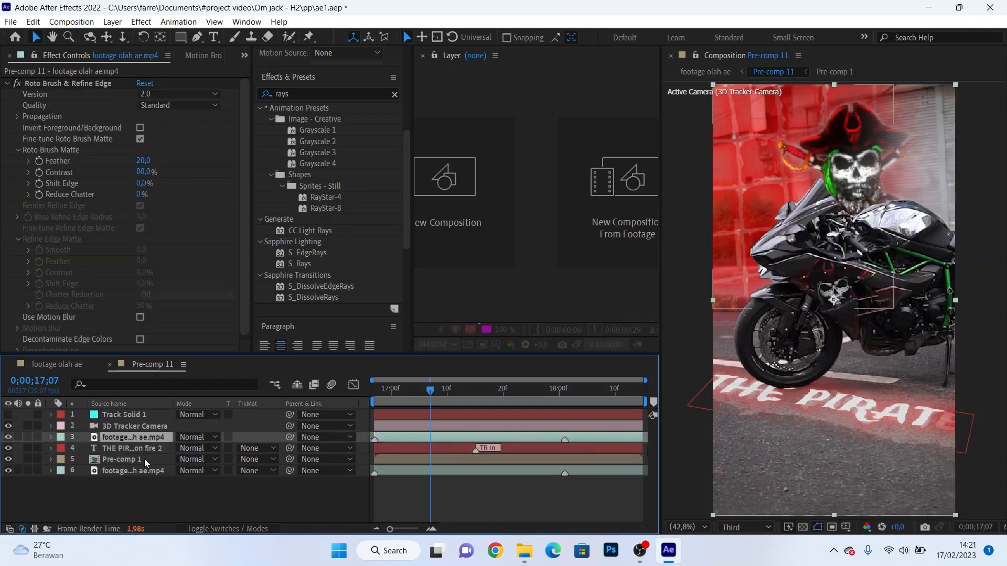
{"action": "left_click", "coordinate": [145, 458]}
{"action": "left_click", "coordinate": [146, 470]}
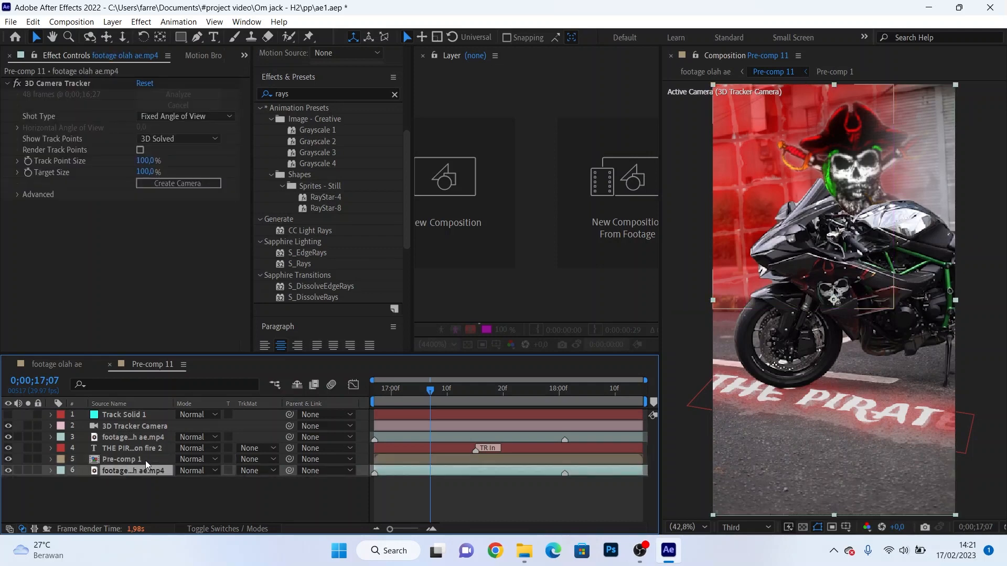
{"action": "left_click", "coordinate": [146, 460]}
{"action": "left_click", "coordinate": [146, 449]}
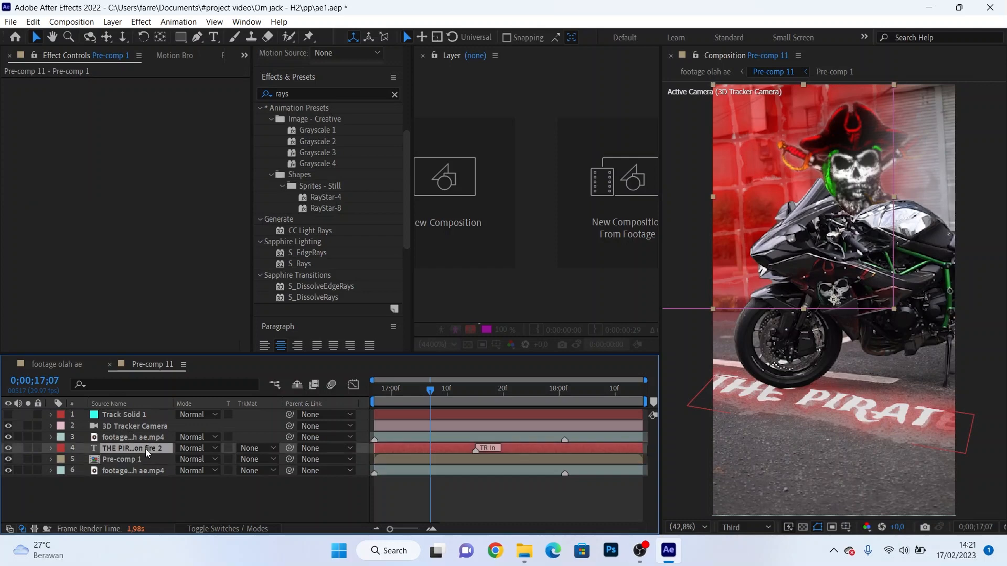
{"action": "left_click", "coordinate": [146, 438]}
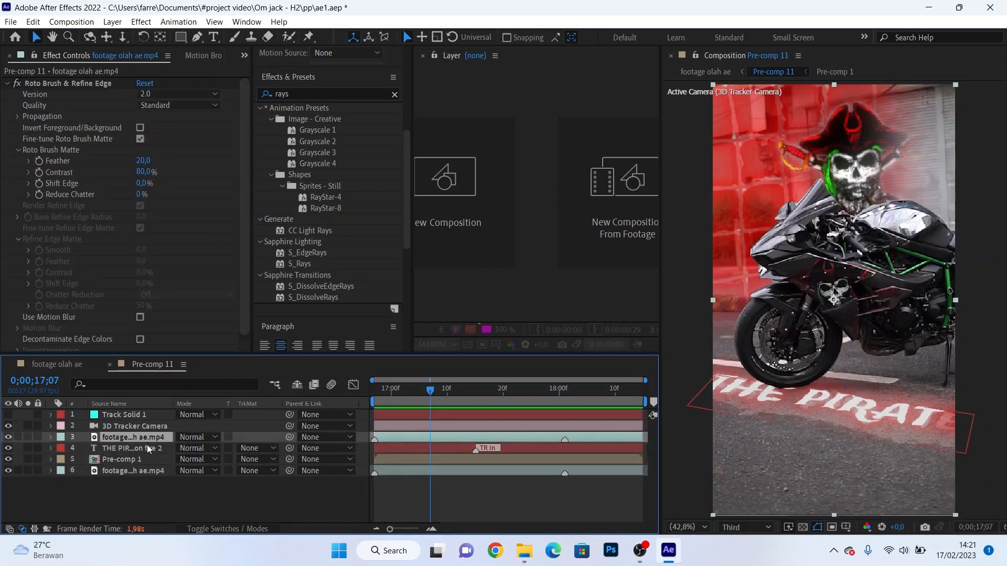
{"action": "left_click", "coordinate": [146, 447]}
Step: Open the nested Pre-comp 1, move to 0;00;17;17, and examine the effects on h2 pirates-2.png and Track Solid 1
{"action": "left_click", "coordinate": [150, 459]}
{"action": "double_click", "coordinate": [150, 459]}
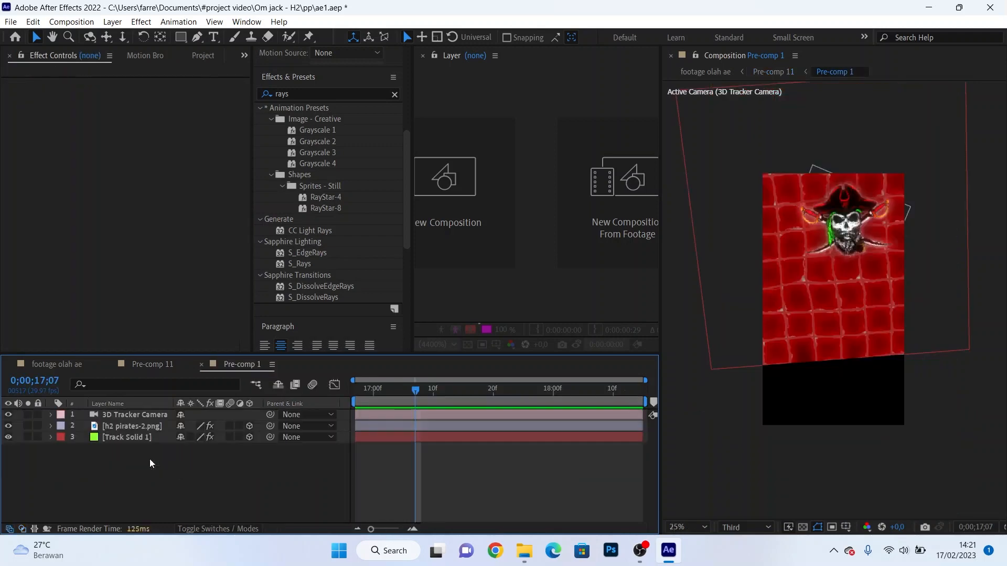
{"action": "left_click_drag", "start_coordinate": [440, 401], "coordinate": [476, 395]}
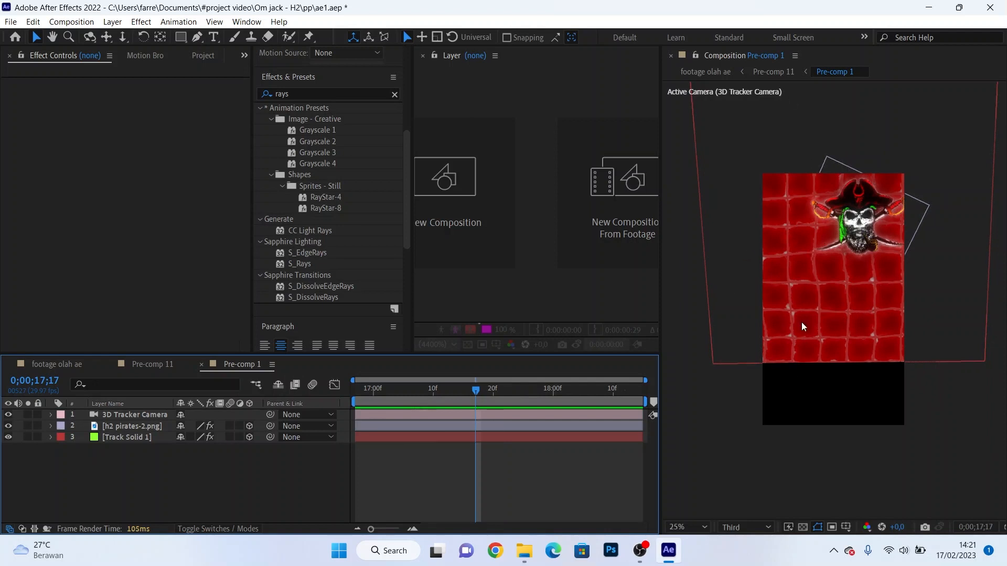
{"action": "left_click", "coordinate": [466, 423]}
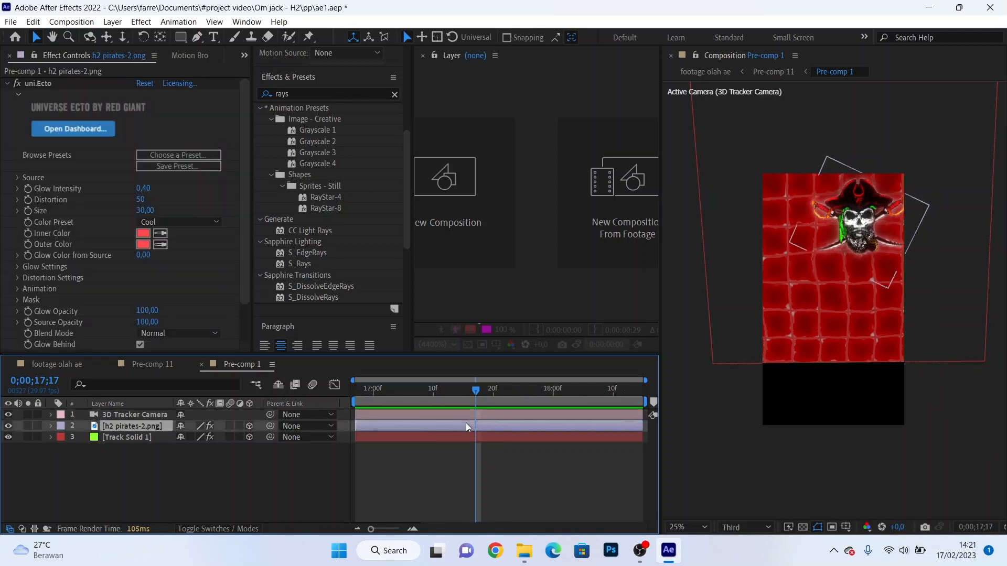
{"action": "left_click", "coordinate": [468, 435]}
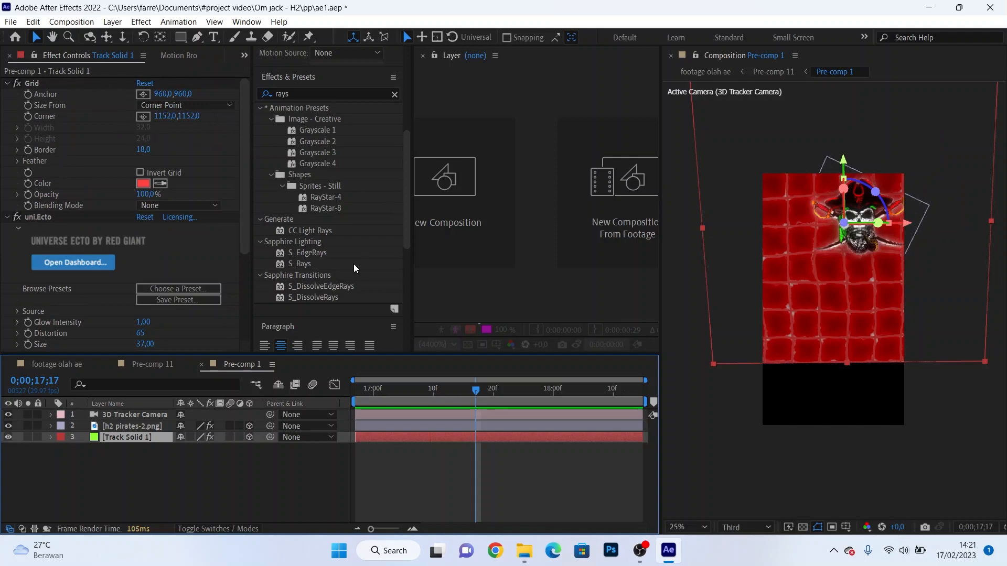
Step: Close Pre-comp 1 and Pre-comp 11, move the main composition to 0;00;19;29, and open Pre-comp 12
{"action": "left_click", "coordinate": [202, 365]}
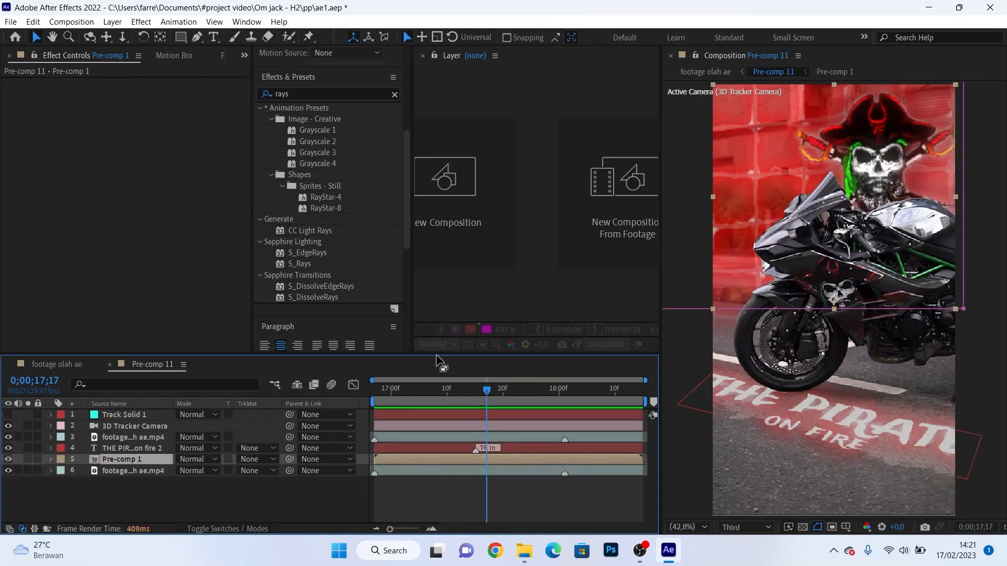
{"action": "left_click", "coordinate": [110, 364]}
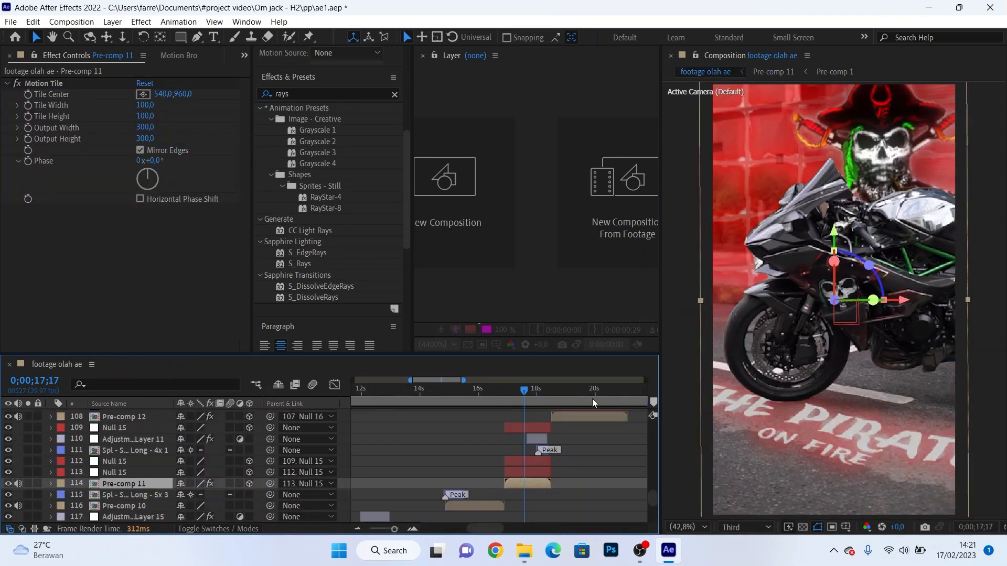
{"action": "left_click", "coordinate": [593, 397]}
{"action": "scroll", "coordinate": [609, 416], "scroll_direction": "up", "scroll_amount": 3}
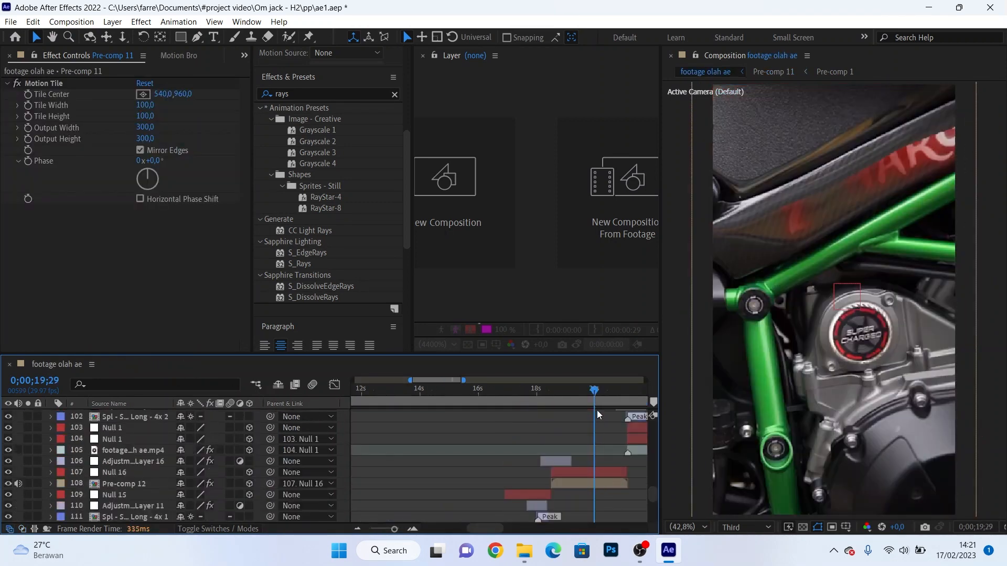
{"action": "left_click", "coordinate": [589, 485]}
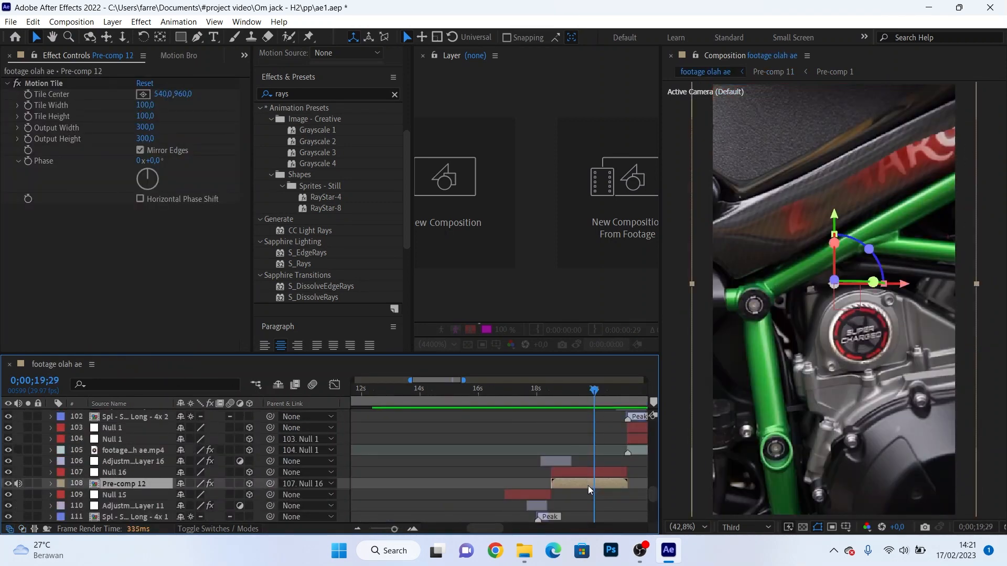
{"action": "double_click", "coordinate": [588, 486]}
Step: Move to 0;00;19;11 and examine the second footage layer's Roto Brush & Refine Edge and the supercharged 2 text's uni.Ecto settings
{"action": "left_click", "coordinate": [441, 398]}
{"action": "mouse_move", "coordinate": [442, 398]}
{"action": "left_mouse_down"}
{"action": "mouse_move", "coordinate": [427, 403]}
{"action": "mouse_move", "coordinate": [490, 395]}
{"action": "mouse_move", "coordinate": [452, 408]}
{"action": "left_mouse_up"}
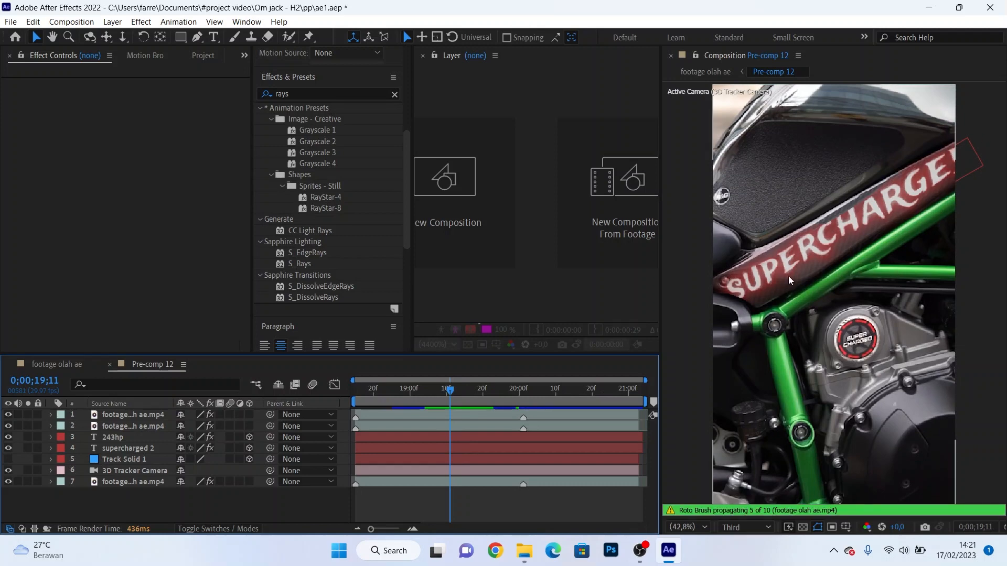
{"action": "left_click", "coordinate": [398, 425]}
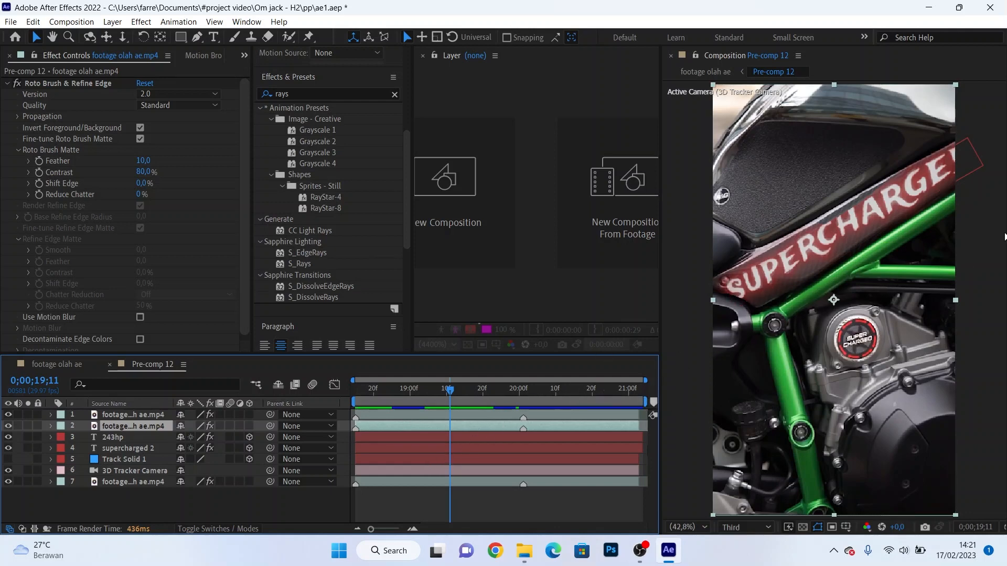
{"action": "left_click", "coordinate": [372, 446]}
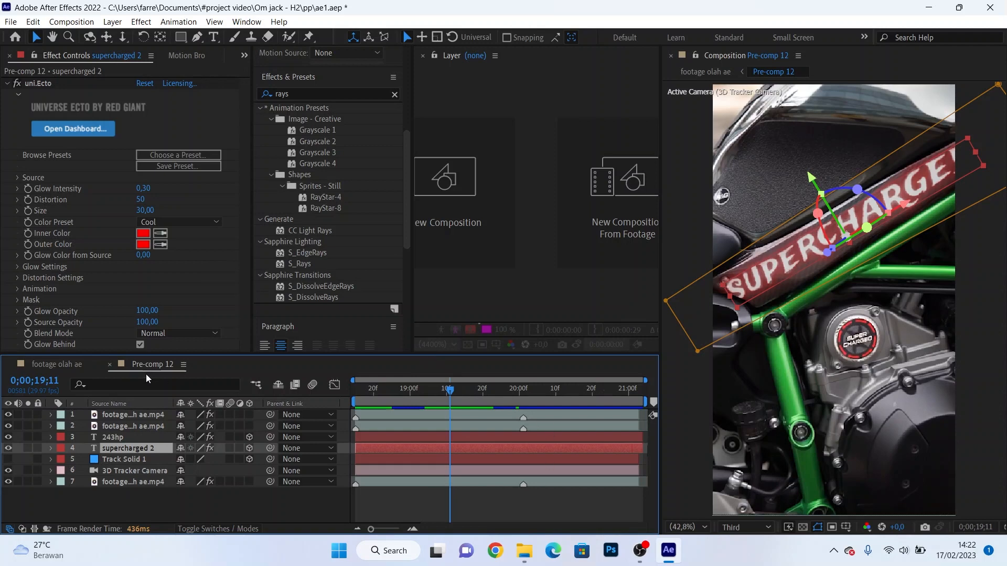
Step: Close Pre-comp 12 and review the following clips and their Shake Hit transition layers up to 0;00;25;11
{"action": "left_click", "coordinate": [111, 364]}
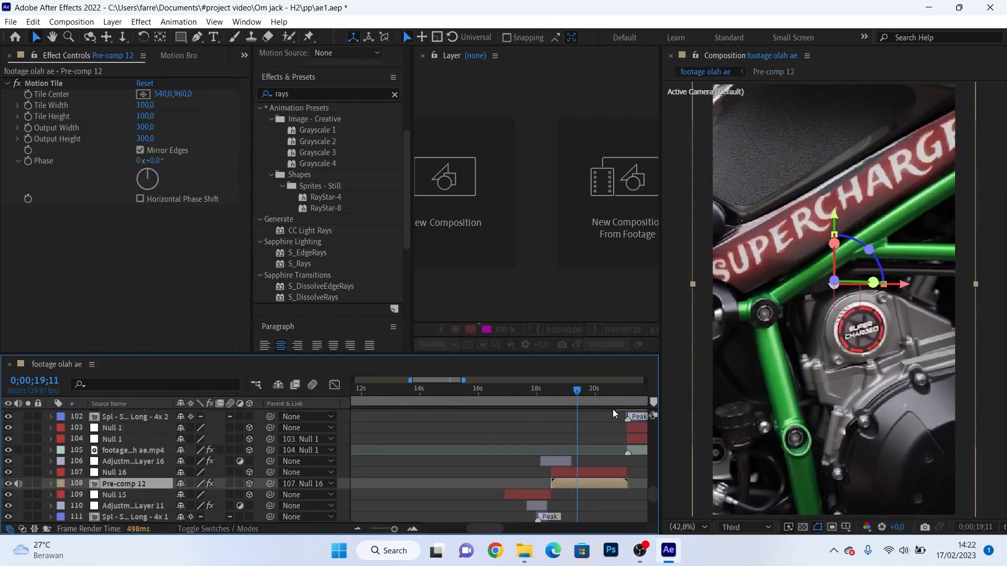
{"action": "left_click_drag", "start_coordinate": [483, 529], "coordinate": [500, 527]}
{"action": "scroll", "coordinate": [505, 473], "scroll_direction": "up", "scroll_amount": 3}
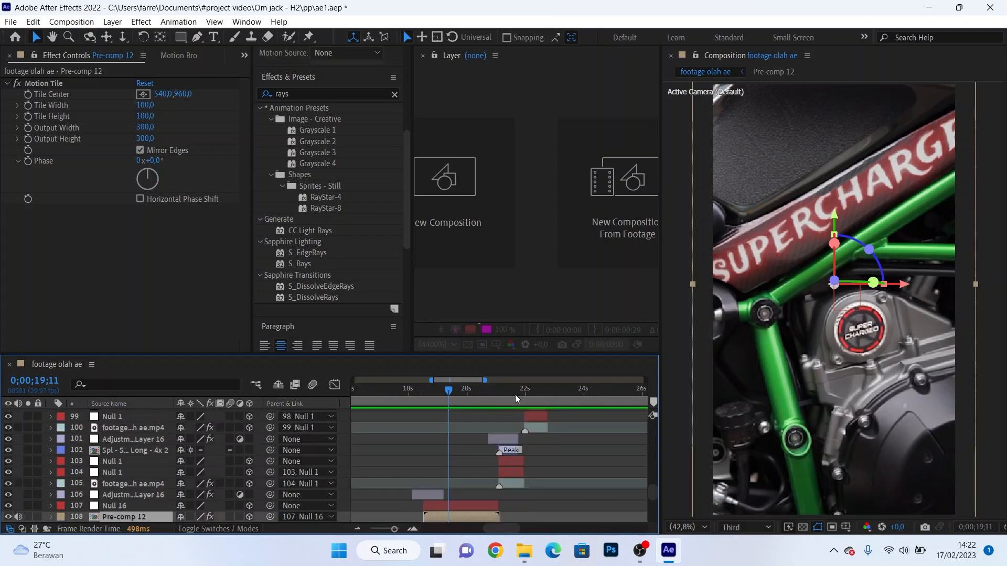
{"action": "left_click", "coordinate": [515, 394]}
{"action": "mouse_move", "coordinate": [515, 399]}
{"action": "left_mouse_down"}
{"action": "mouse_move", "coordinate": [499, 401]}
{"action": "mouse_move", "coordinate": [510, 401]}
{"action": "left_mouse_up"}
{"action": "scroll", "coordinate": [514, 462], "scroll_direction": "up", "scroll_amount": 3}
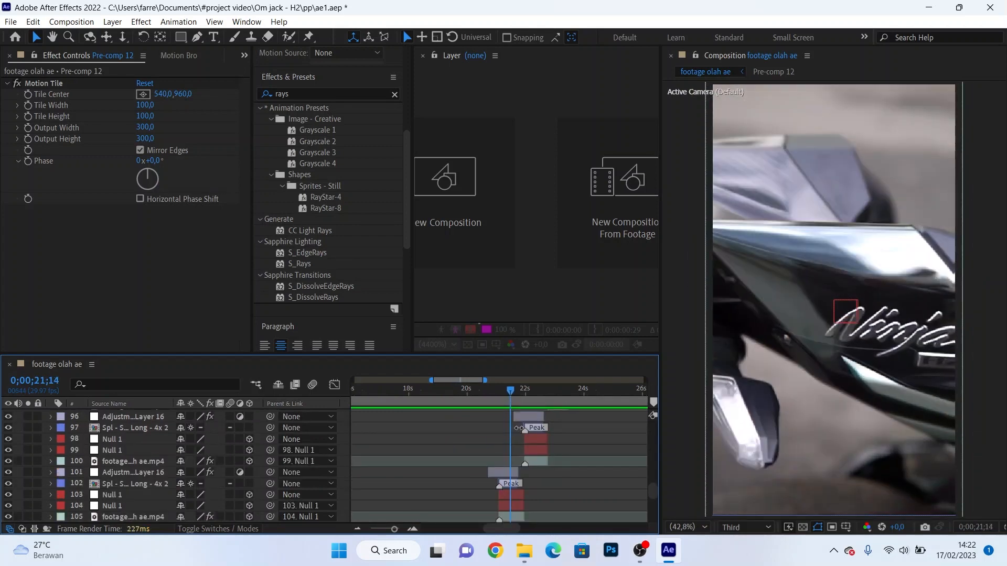
{"action": "left_click", "coordinate": [546, 400]}
{"action": "left_click_drag", "start_coordinate": [548, 399], "coordinate": [557, 395]}
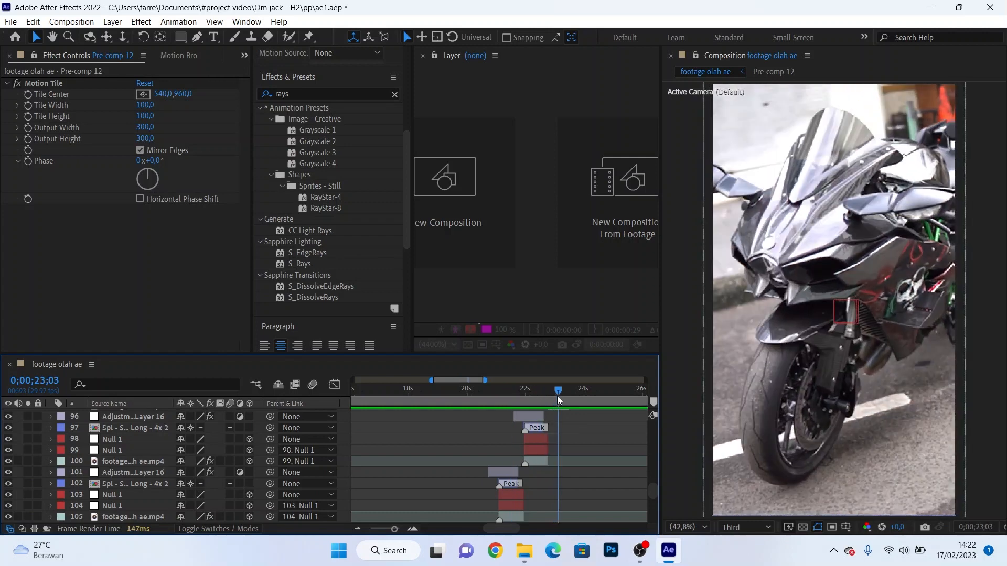
{"action": "scroll", "coordinate": [570, 431], "scroll_direction": "up", "scroll_amount": 3}
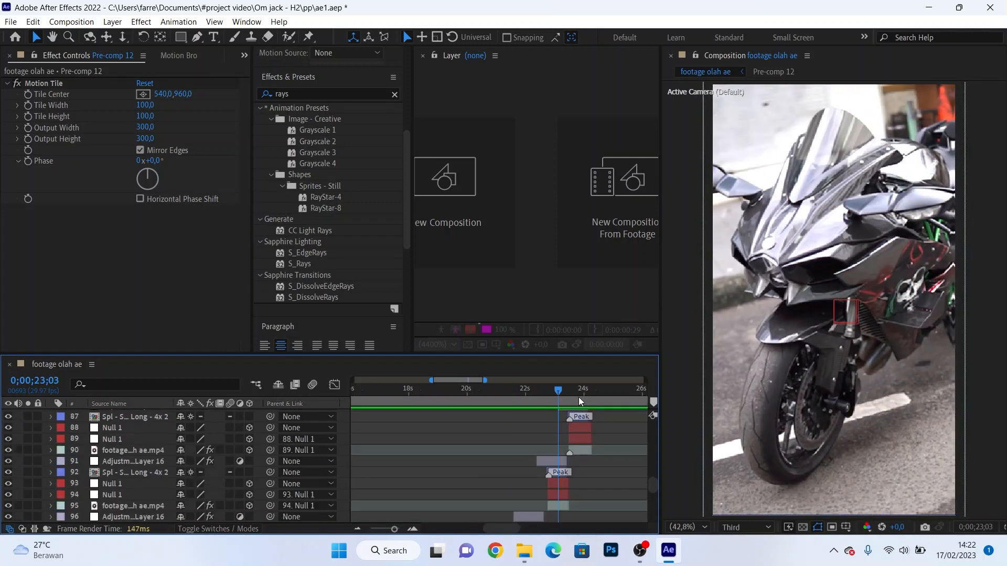
{"action": "left_click_drag", "start_coordinate": [579, 401], "coordinate": [602, 394]}
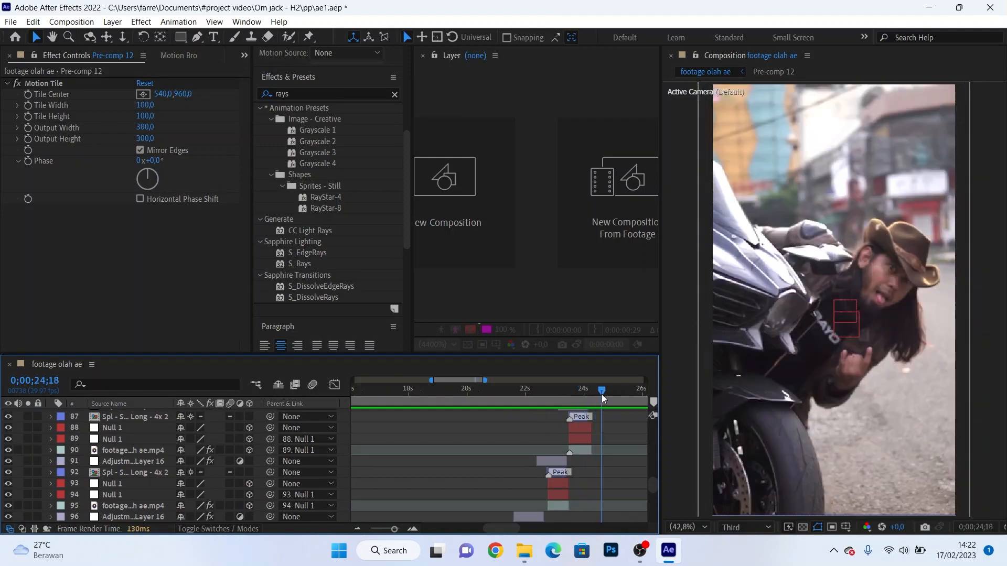
{"action": "scroll", "coordinate": [602, 416], "scroll_direction": "up", "scroll_amount": 2}
{"action": "left_click", "coordinate": [624, 390]}
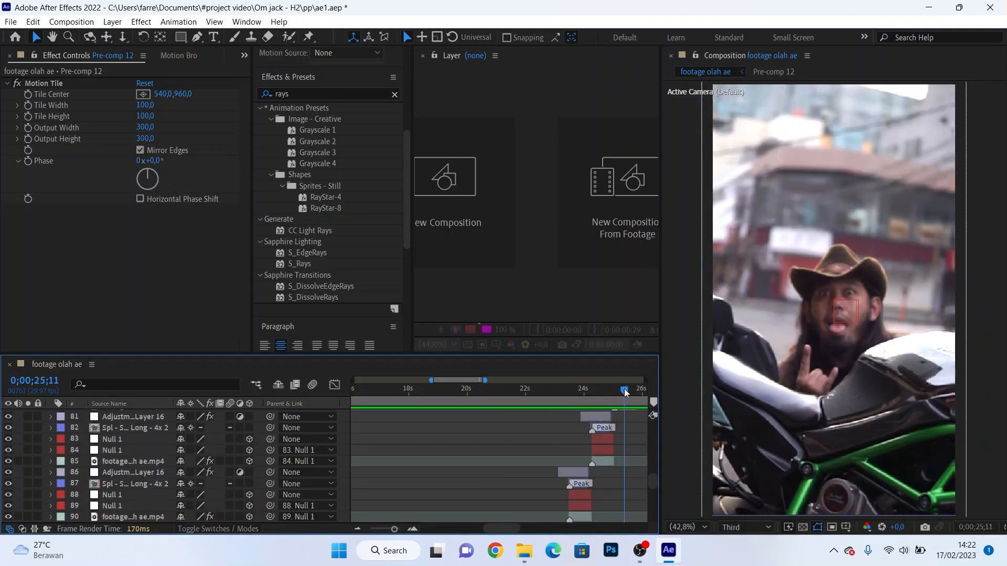
Step: Review the short footage and Adjustment Layer 17 clips after 0;00;25;11, stopping on the Pre-comp 13 clip at 0;00;27;16
{"action": "left_click_drag", "start_coordinate": [515, 528], "coordinate": [537, 529]}
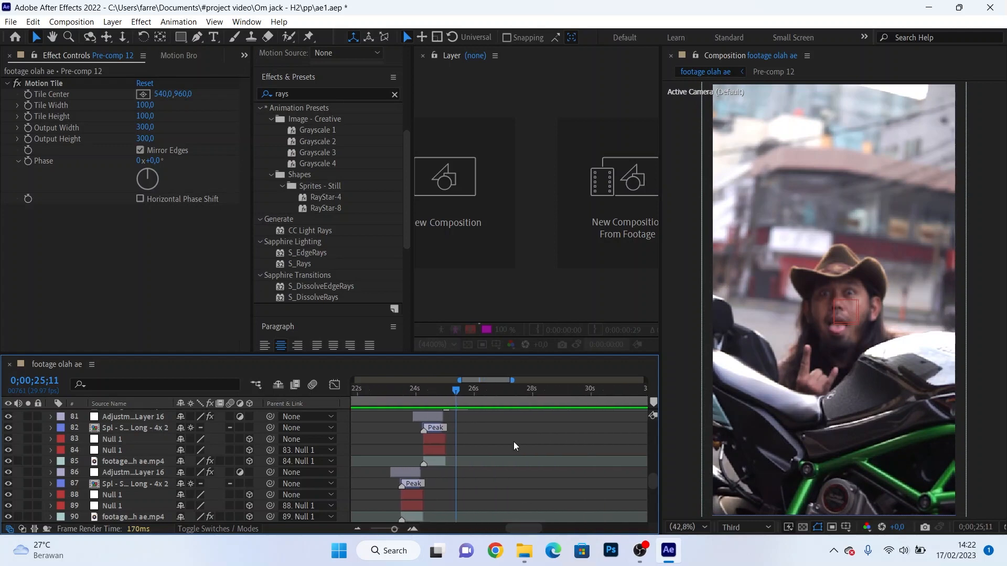
{"action": "scroll", "coordinate": [501, 436], "scroll_direction": "up", "scroll_amount": 1}
{"action": "scroll", "coordinate": [467, 419], "scroll_direction": "up", "scroll_amount": 1}
{"action": "left_click", "coordinate": [473, 396]}
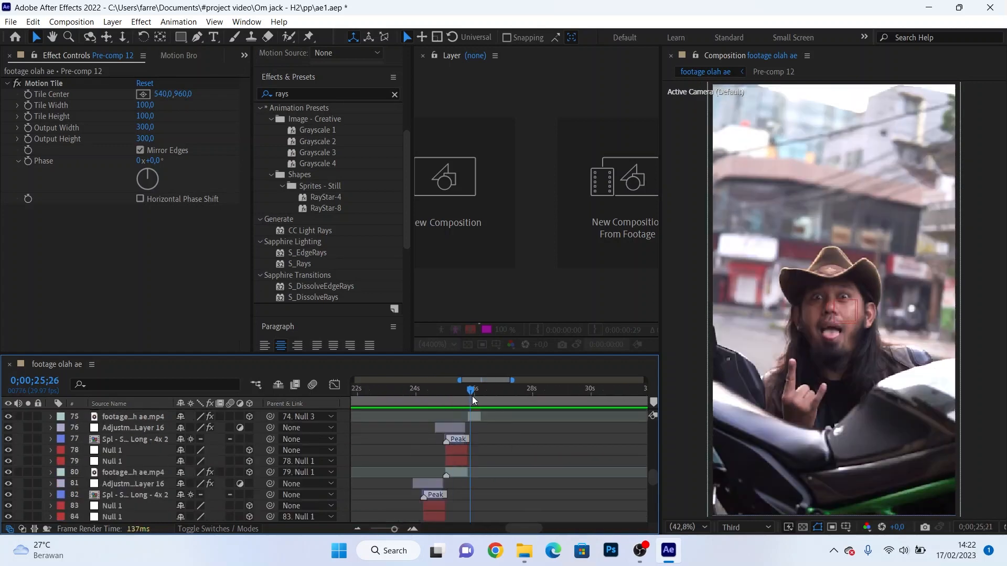
{"action": "left_click", "coordinate": [483, 392]}
{"action": "scroll", "coordinate": [492, 405], "scroll_direction": "up", "scroll_amount": 3}
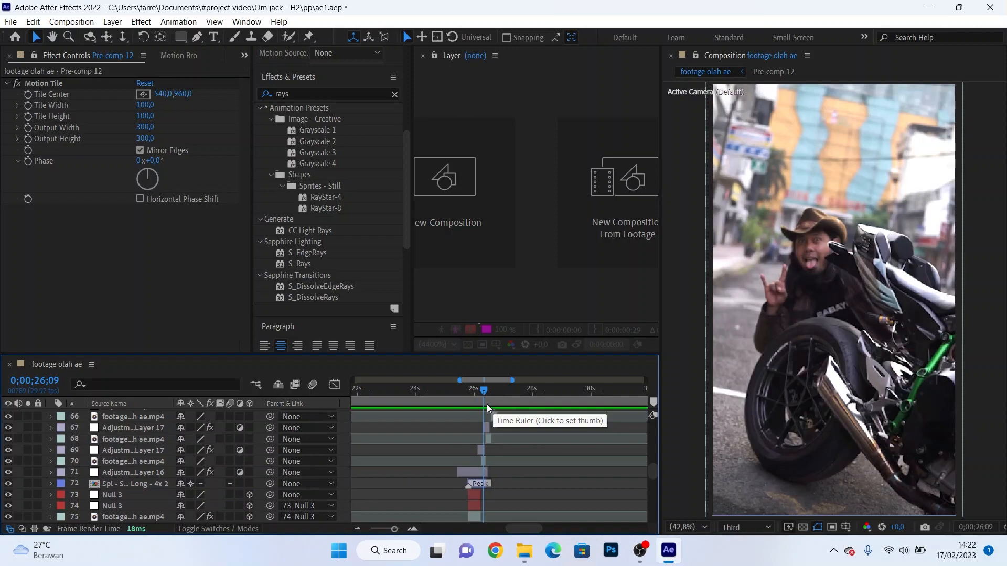
{"action": "left_click_drag", "start_coordinate": [488, 402], "coordinate": [518, 394]}
{"action": "scroll", "coordinate": [524, 404], "scroll_direction": "up", "scroll_amount": 2}
{"action": "scroll", "coordinate": [527, 409], "scroll_direction": "up", "scroll_amount": 1}
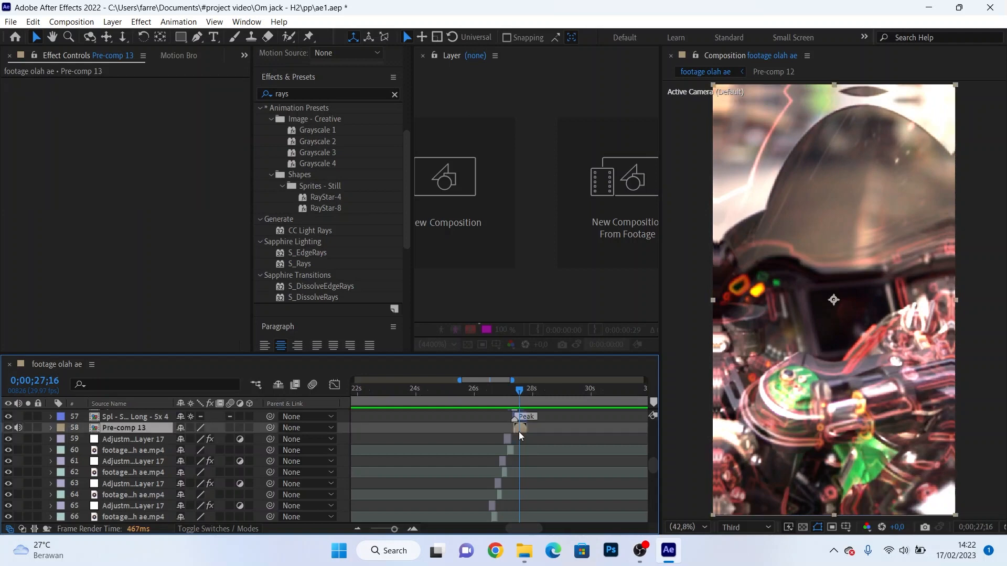
Step: Open Pre-comp 13 and its nested Pre-comp 2, and examine the top footage layer's S_EdgeDetect settings
{"action": "double_click", "coordinate": [518, 432]}
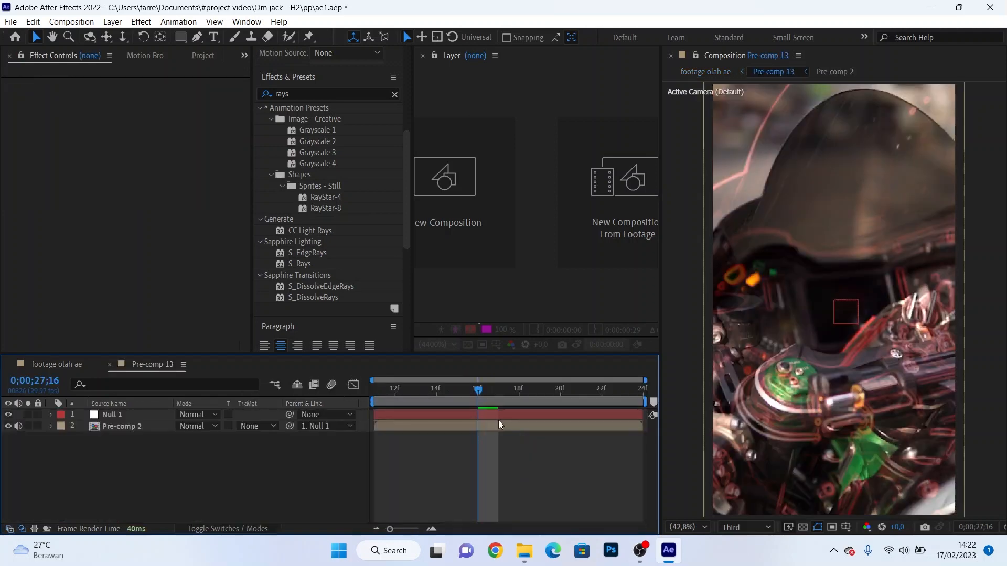
{"action": "left_click", "coordinate": [572, 430]}
{"action": "left_click", "coordinate": [397, 414]}
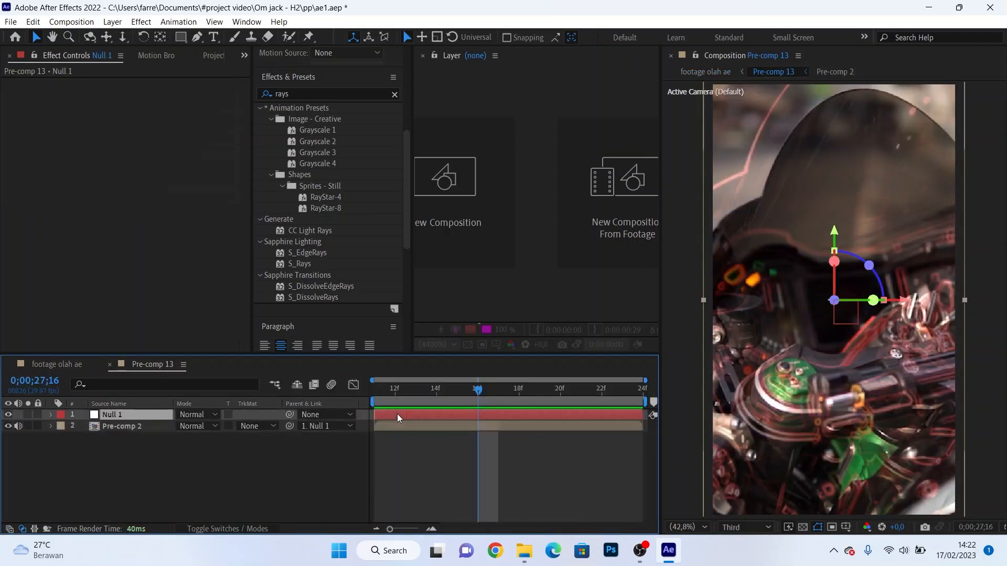
{"action": "double_click", "coordinate": [380, 426]}
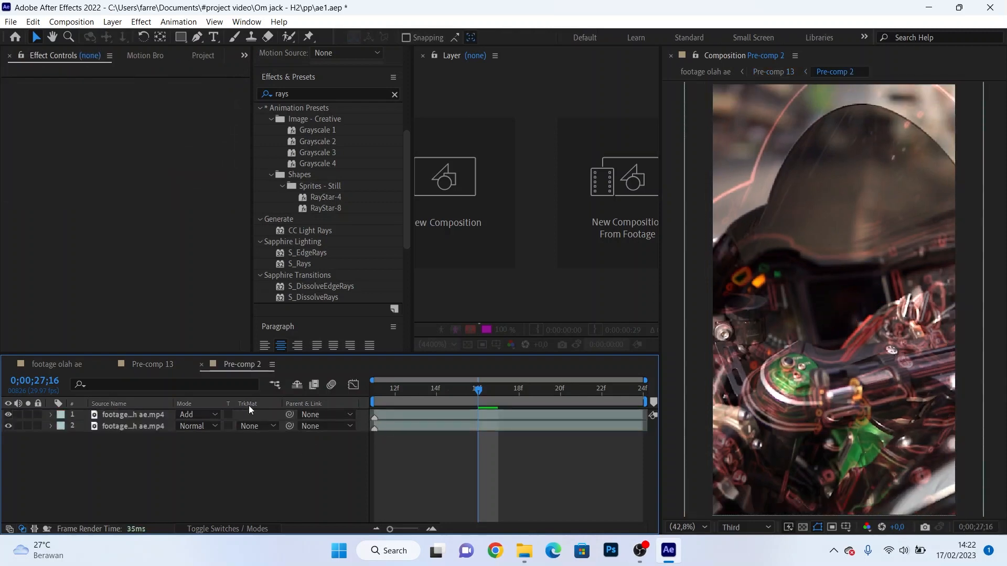
{"action": "left_click", "coordinate": [145, 415]}
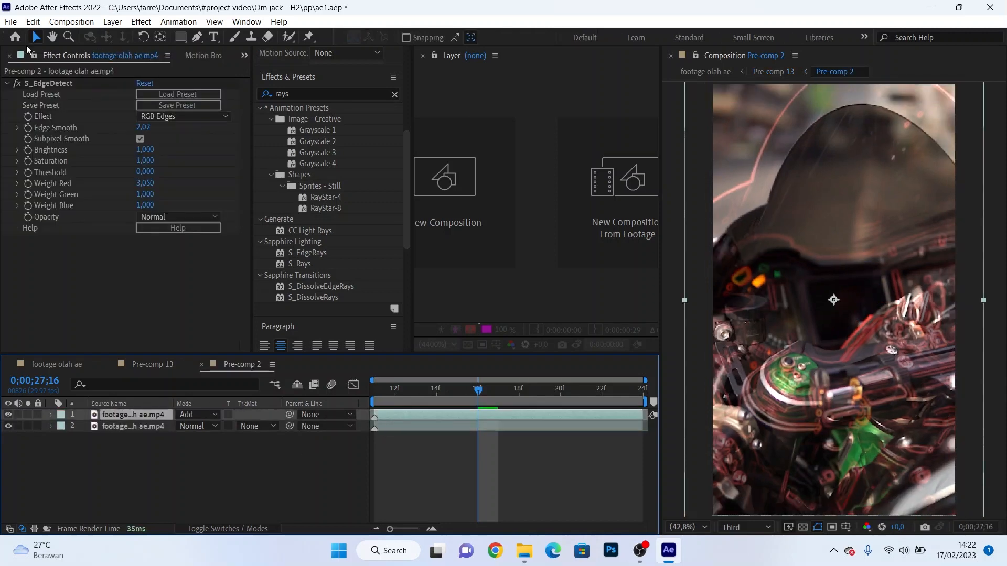
{"action": "left_click", "coordinate": [49, 85]}
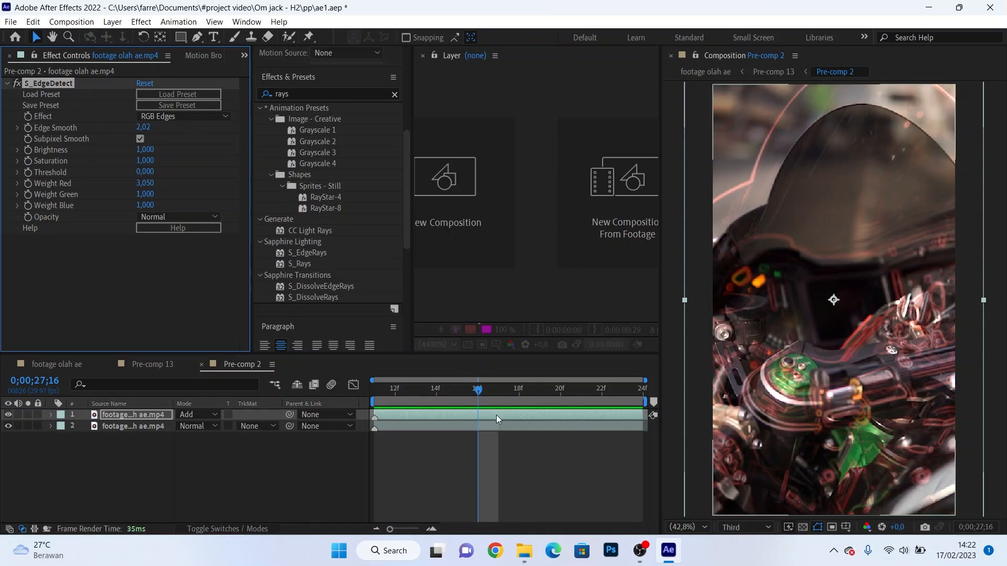
Step: Show the top footage layer's Opacity keyframes at 0;00;27;11 and 0;00;27;22, and reveal its Scale keyframes from 0;00;27;11
{"action": "left_click_drag", "start_coordinate": [396, 393], "coordinate": [368, 404]}
{"action": "key", "text": "t"}
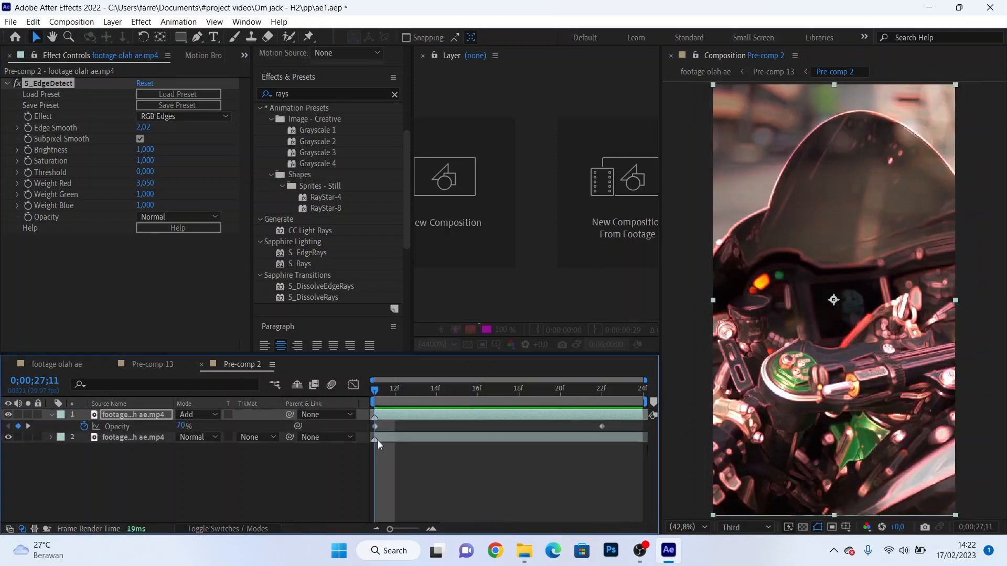
{"action": "left_click", "coordinate": [619, 395]}
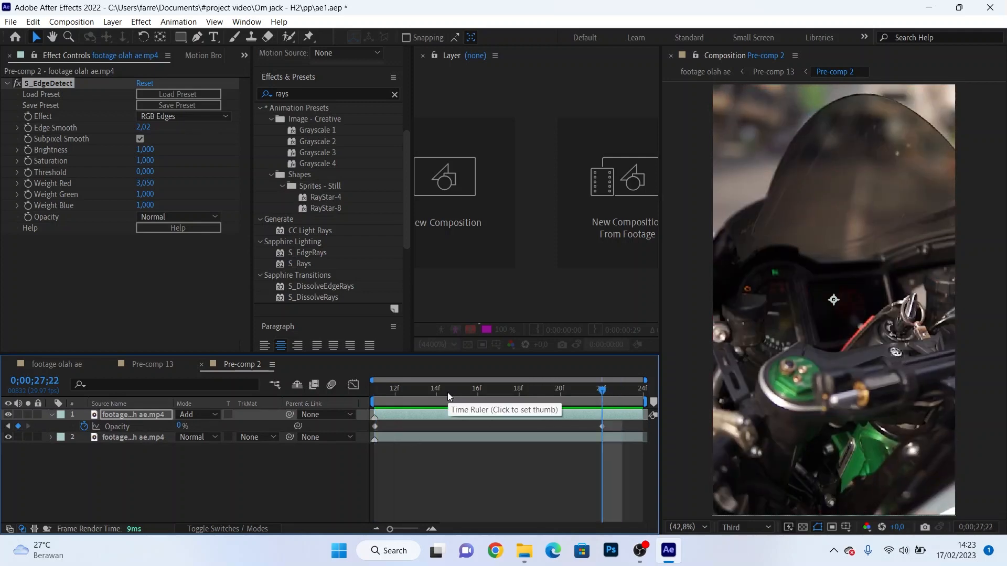
{"action": "key", "text": "s"}
{"action": "left_click_drag", "start_coordinate": [446, 392], "coordinate": [373, 397]}
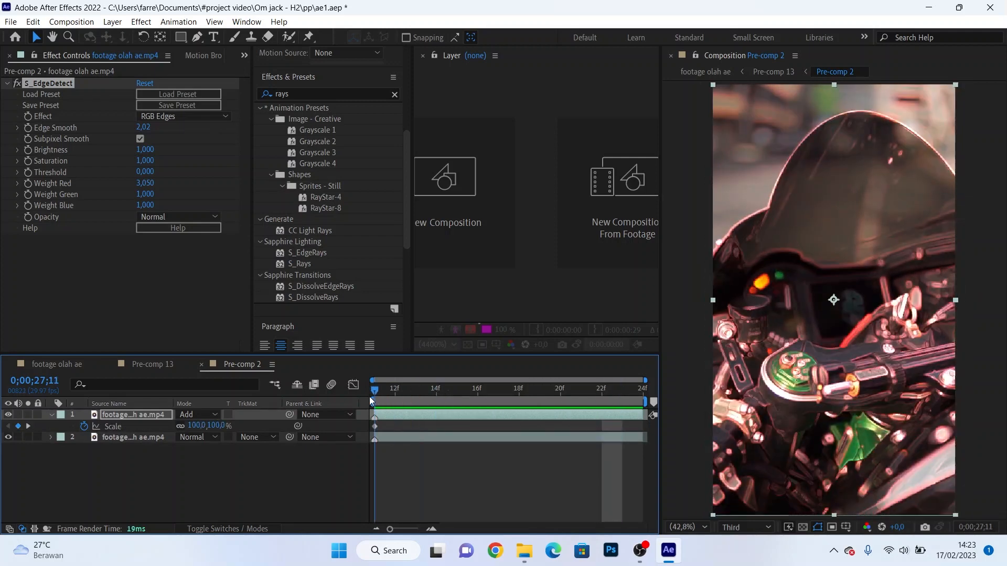
Step: Check the top footage layer's scaling at 0;00;27;23, and close Pre-comp 2 and Pre-comp 13
{"action": "left_click", "coordinate": [623, 396]}
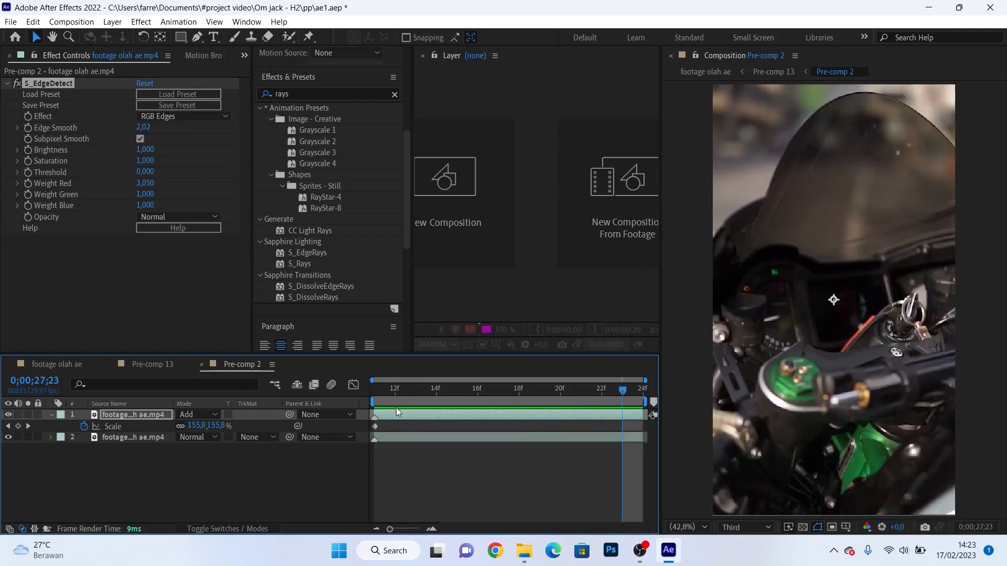
{"action": "left_click", "coordinate": [202, 364]}
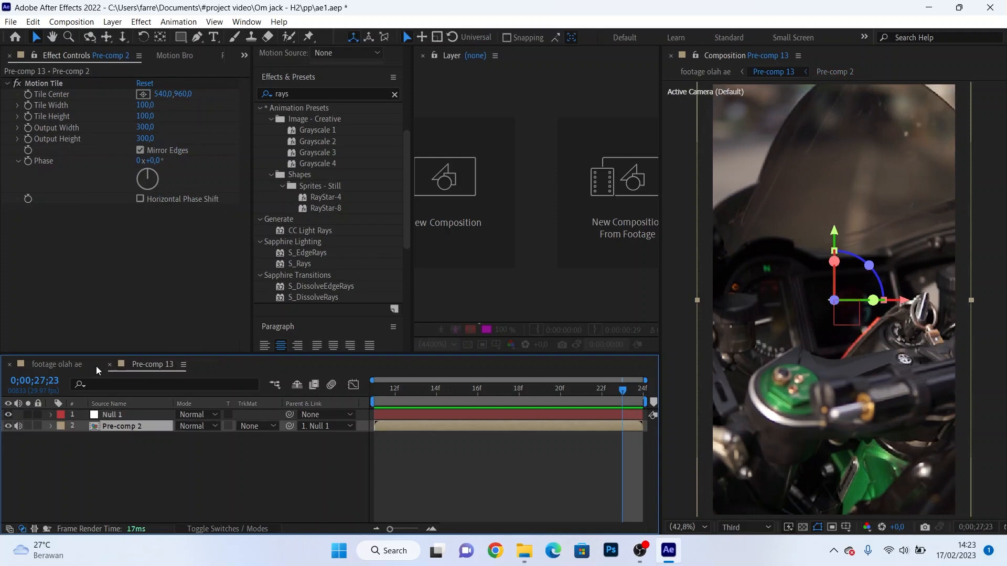
{"action": "left_click", "coordinate": [109, 364]}
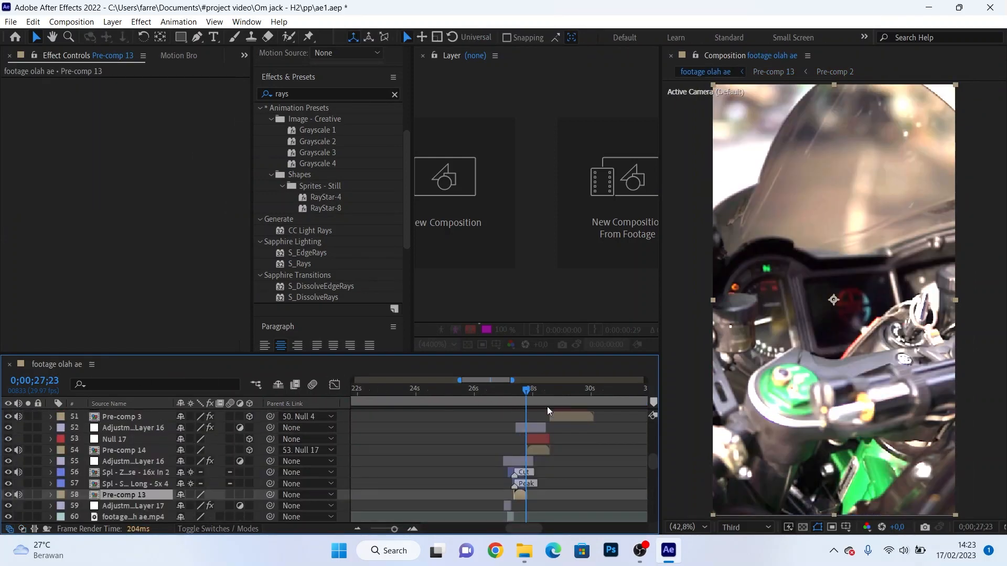
Step: Open Pre-comp 14 at 0;00;28;09 and examine the S_Rays effect on its footage layer
{"action": "left_click_drag", "start_coordinate": [534, 395], "coordinate": [541, 395]}
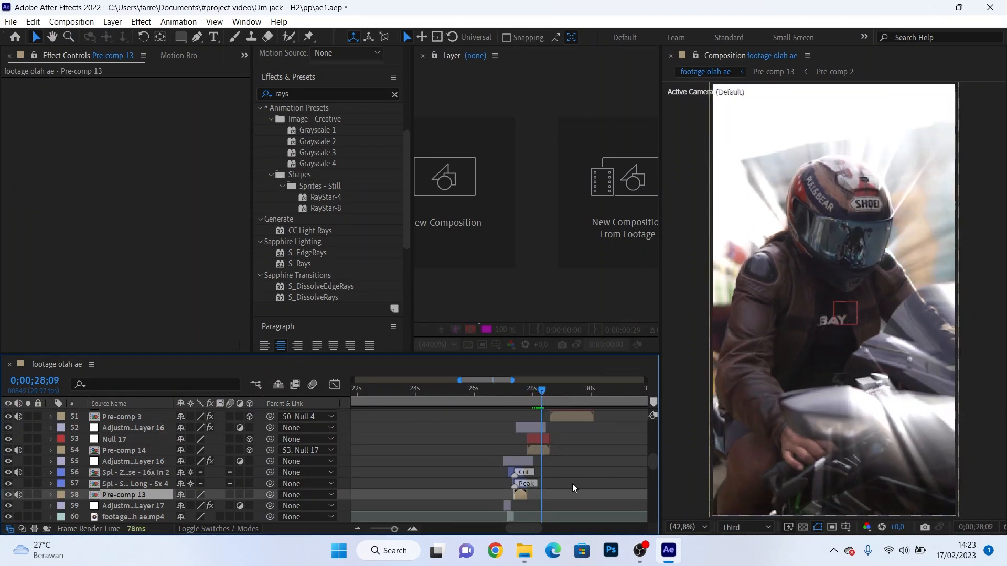
{"action": "double_click", "coordinate": [533, 450]}
{"action": "left_click", "coordinate": [382, 427]}
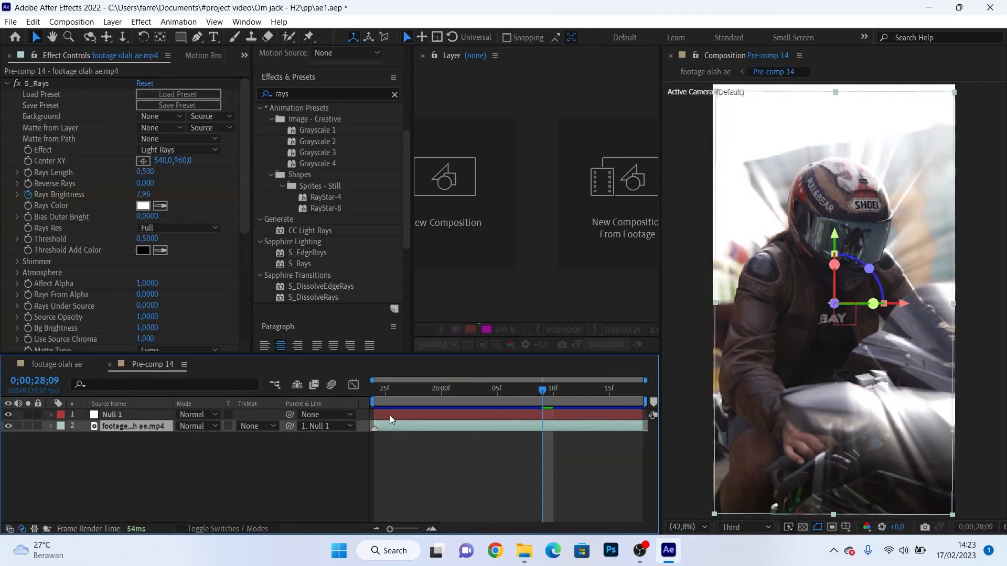
{"action": "left_click", "coordinate": [46, 82]}
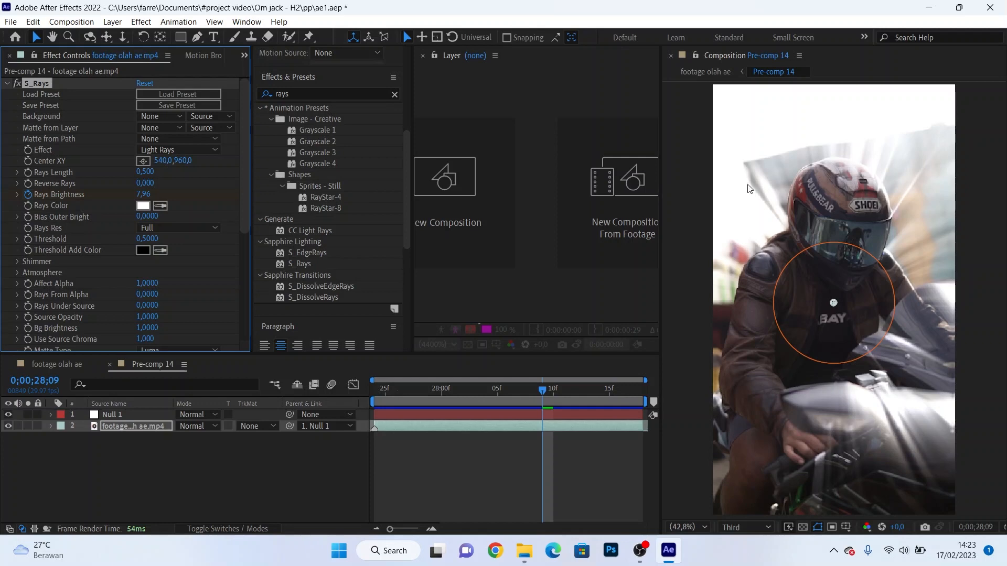
Step: Close Pre-comp 14, open Pre-comp 3 at 0;00;28;25, and inspect its ground animation and the second footage layer's mask
{"action": "left_click", "coordinate": [111, 364]}
{"action": "scroll", "coordinate": [574, 412], "scroll_direction": "up", "scroll_amount": 1}
{"action": "mouse_move", "coordinate": [569, 404]}
{"action": "left_mouse_down"}
{"action": "mouse_move", "coordinate": [581, 404]}
{"action": "mouse_move", "coordinate": [551, 415]}
{"action": "mouse_move", "coordinate": [563, 408]}
{"action": "left_mouse_up"}
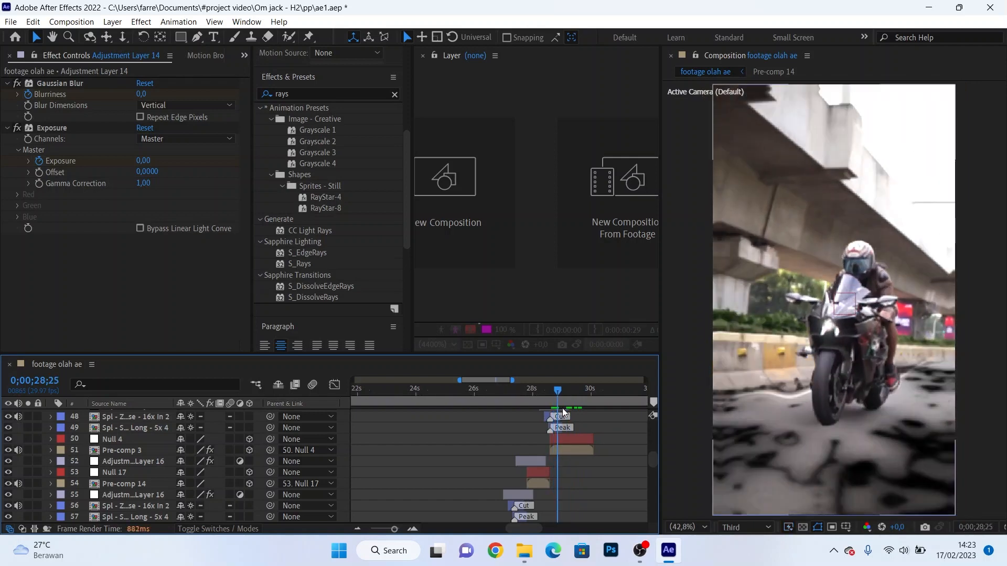
{"action": "double_click", "coordinate": [584, 450]}
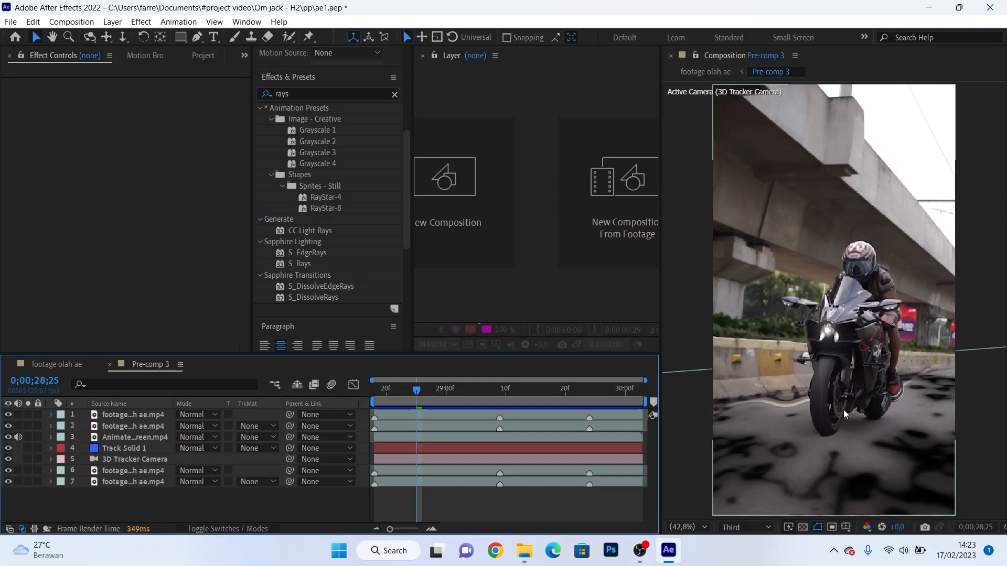
{"action": "left_click_drag", "start_coordinate": [444, 396], "coordinate": [400, 395]}
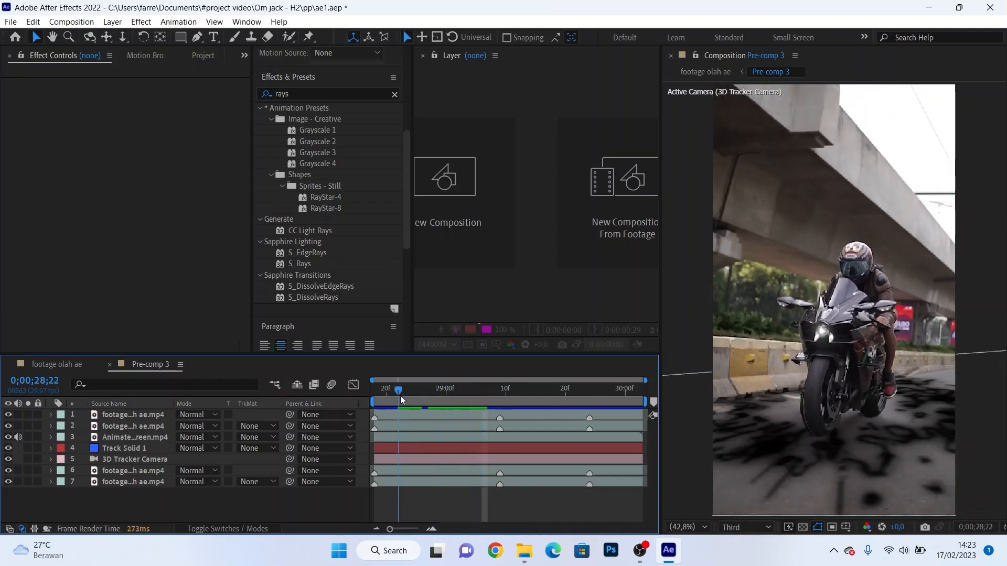
{"action": "left_click", "coordinate": [397, 429]}
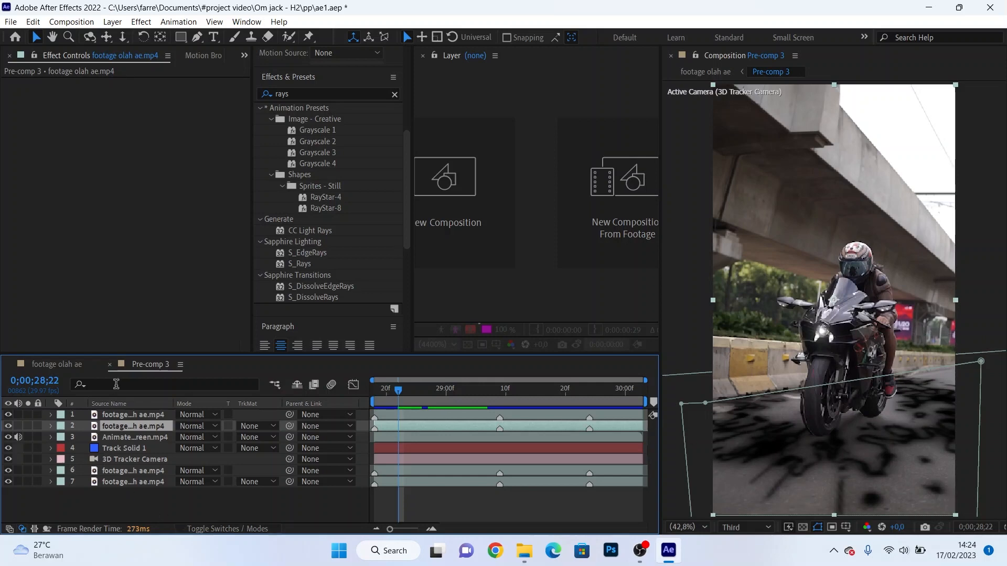
Step: Close Pre-comp 3, review the following footage clip at 0;00;30;16, and open Pre-comp 15 at 0;00;33;12
{"action": "left_click", "coordinate": [110, 365]}
{"action": "scroll", "coordinate": [587, 410], "scroll_direction": "up", "scroll_amount": 3}
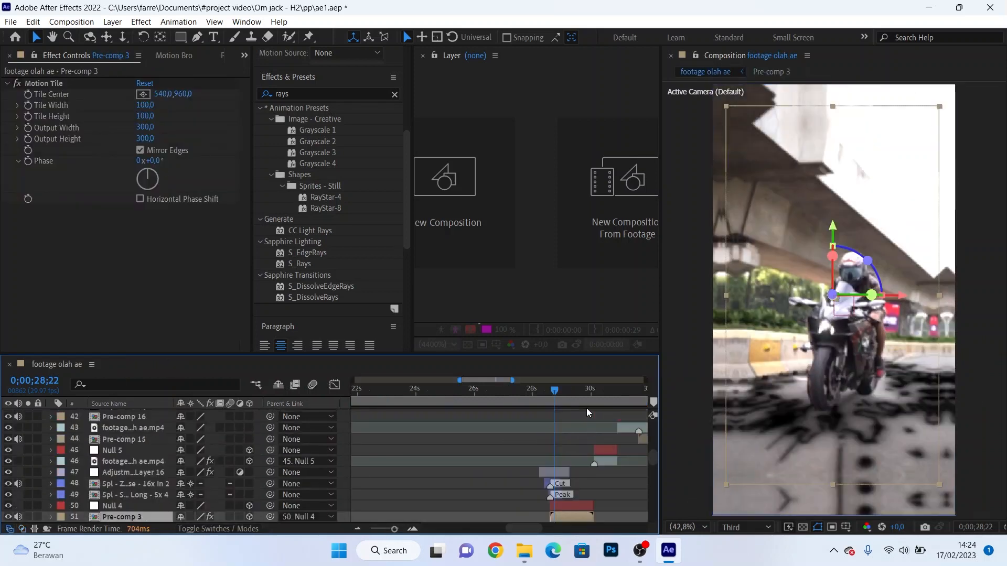
{"action": "left_click_drag", "start_coordinate": [601, 404], "coordinate": [606, 402]}
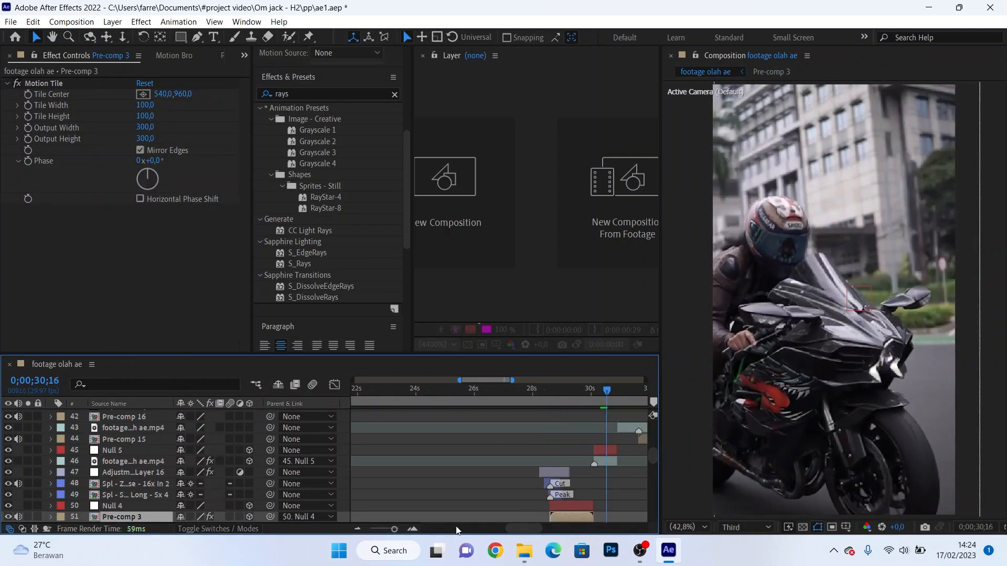
{"action": "left_click_drag", "start_coordinate": [515, 525], "coordinate": [531, 521]}
{"action": "left_click_drag", "start_coordinate": [511, 398], "coordinate": [575, 395]}
{"action": "double_click", "coordinate": [590, 439]}
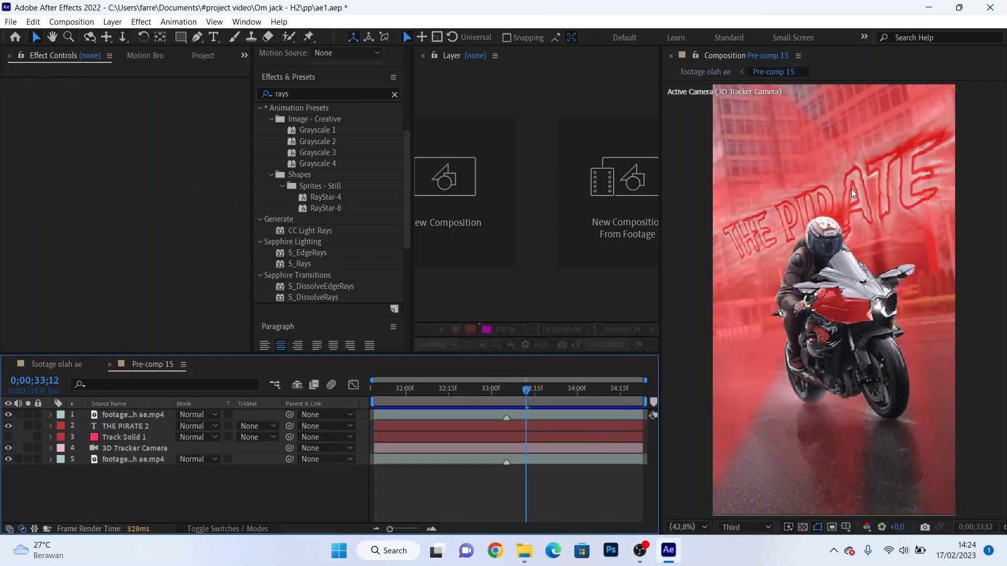
Step: Examine the top footage layer's Roto Brush & Refine Edge and the bottom footage layer's 3D Camera Tracker points at 0;00;32;05
{"action": "left_click", "coordinate": [421, 407]}
{"action": "left_click", "coordinate": [423, 412]}
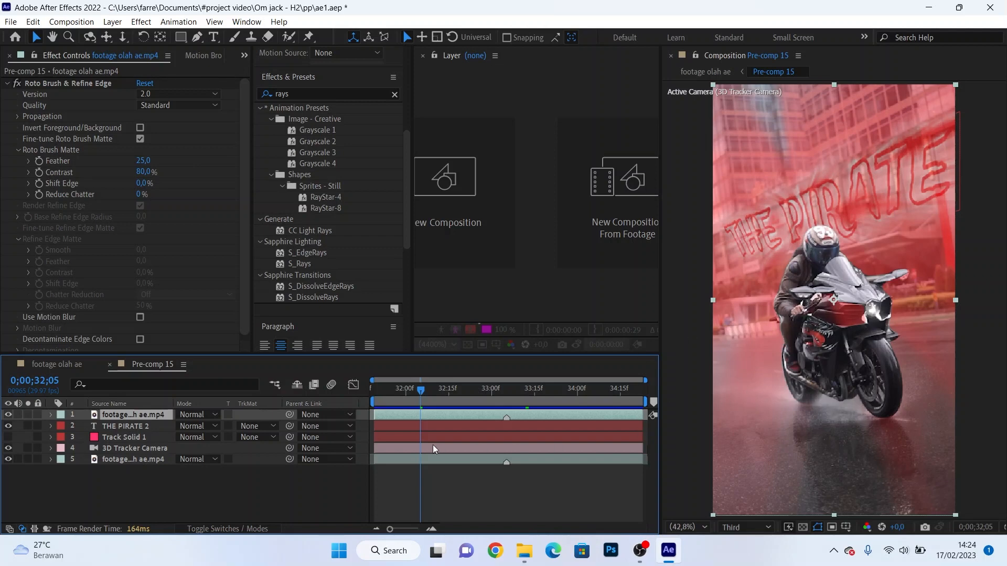
{"action": "left_click", "coordinate": [400, 466]}
{"action": "left_click", "coordinate": [397, 458]}
{"action": "left_click", "coordinate": [45, 83]}
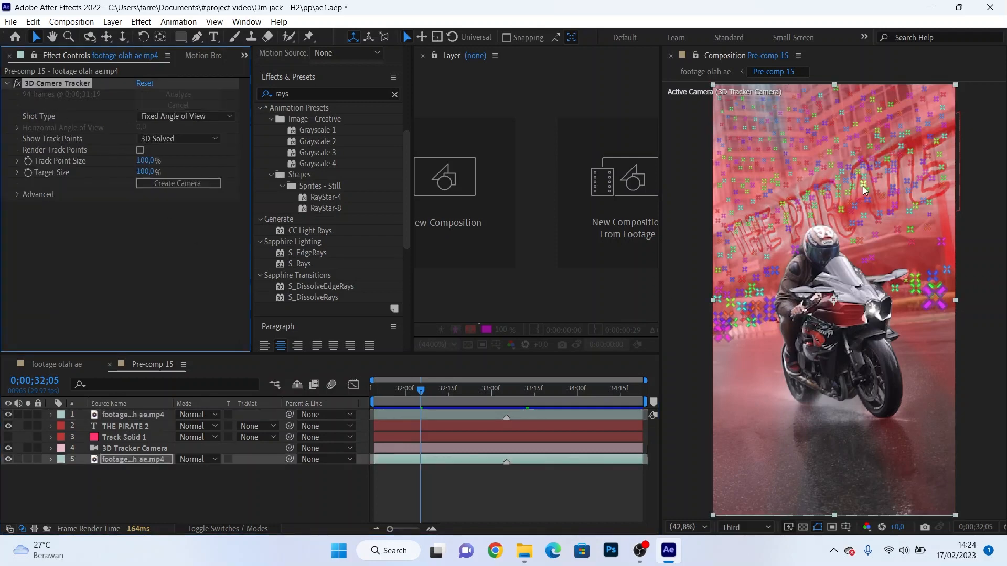
Step: Examine the S_Rays and uni.Ecto settings on the THE PIRATE 2 text layer, checking the frame at 0;00;33;03
{"action": "left_click", "coordinate": [130, 428]}
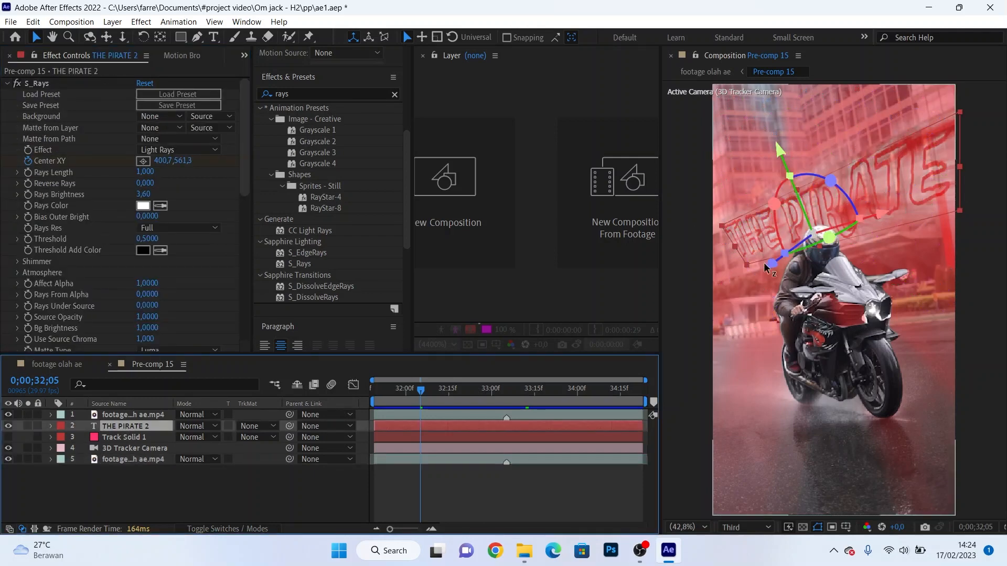
{"action": "left_click_drag", "start_coordinate": [514, 393], "coordinate": [500, 421]}
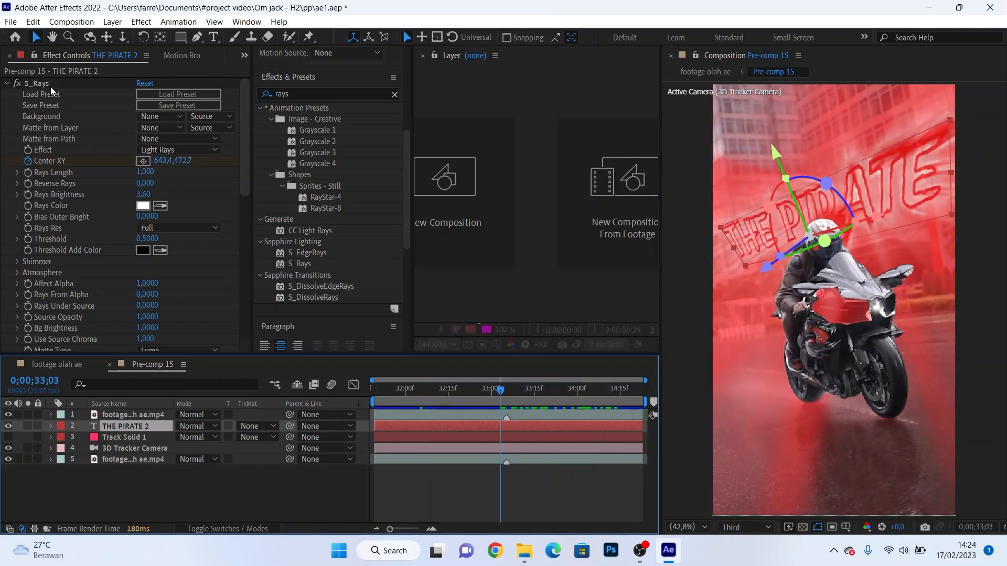
{"action": "left_click_drag", "start_coordinate": [245, 163], "coordinate": [234, 291]}
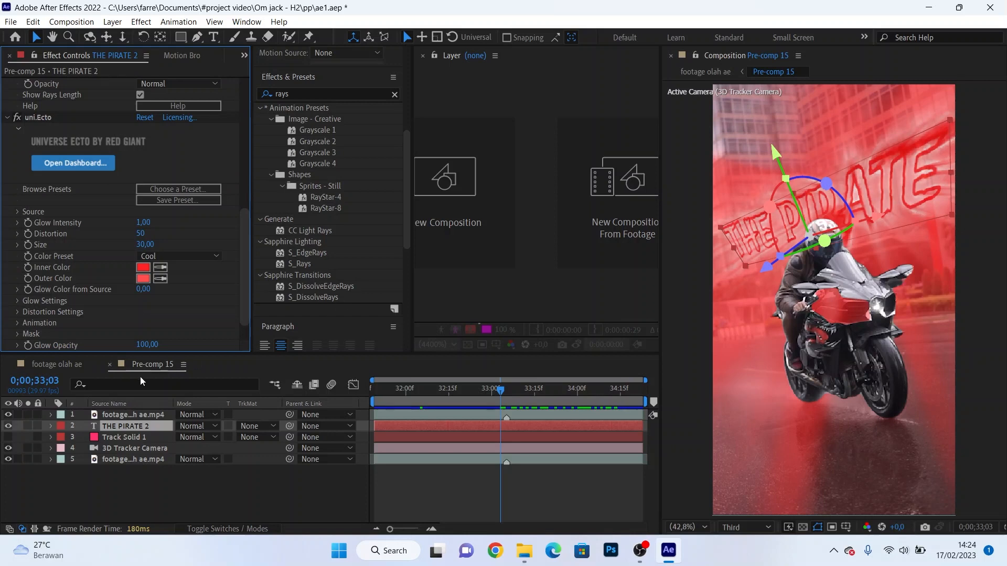
Step: Close Pre-comp 15, advance the main timeline to 0;00;35;27, and open Pre-comp 16
{"action": "left_click", "coordinate": [110, 364]}
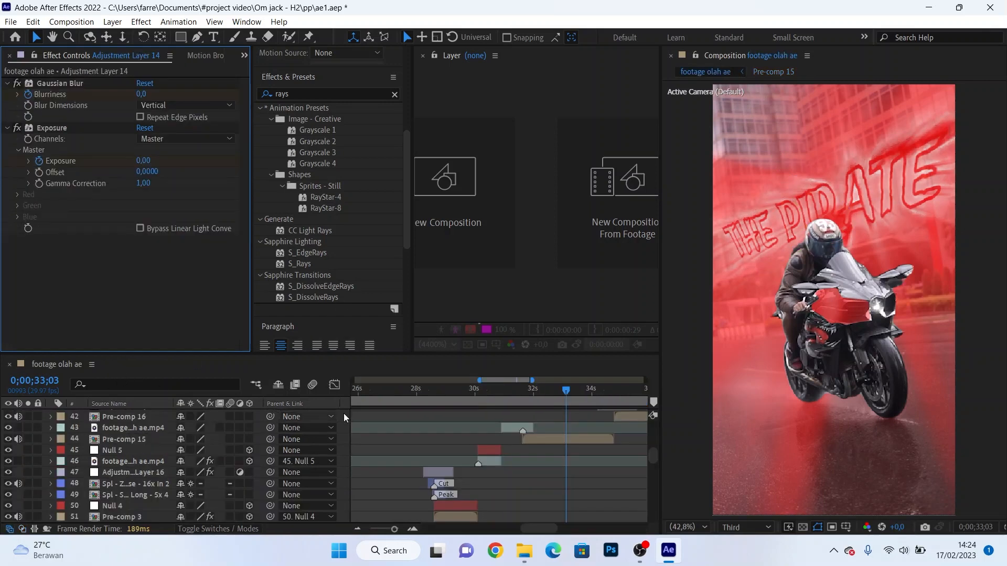
{"action": "scroll", "coordinate": [609, 433], "scroll_direction": "down", "scroll_amount": 10}
{"action": "left_click_drag", "start_coordinate": [535, 529], "coordinate": [550, 529]}
{"action": "left_click", "coordinate": [536, 398]}
{"action": "mouse_move", "coordinate": [537, 398]}
{"action": "left_mouse_down"}
{"action": "mouse_move", "coordinate": [511, 404]}
{"action": "mouse_move", "coordinate": [540, 404]}
{"action": "left_mouse_up"}
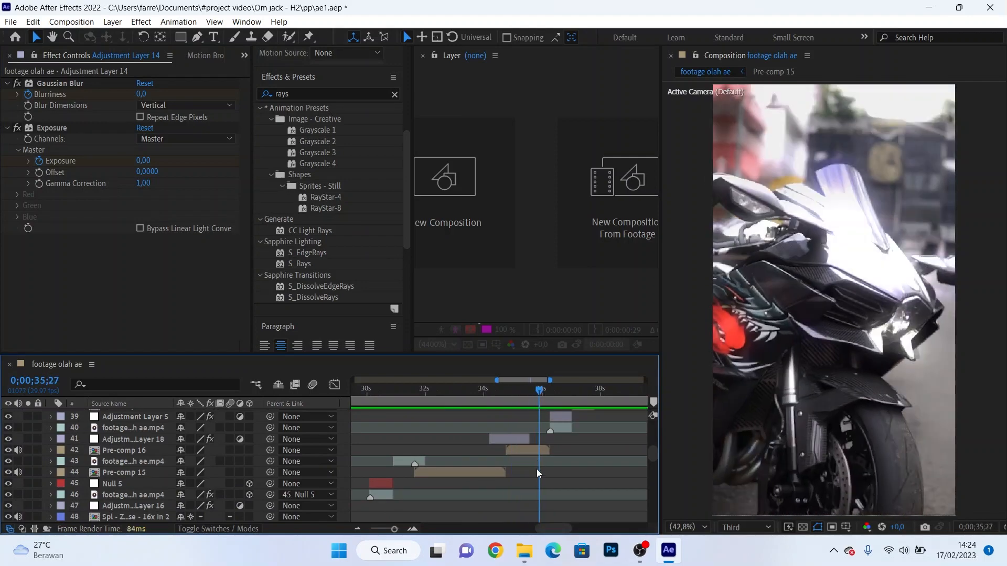
{"action": "double_click", "coordinate": [533, 450]}
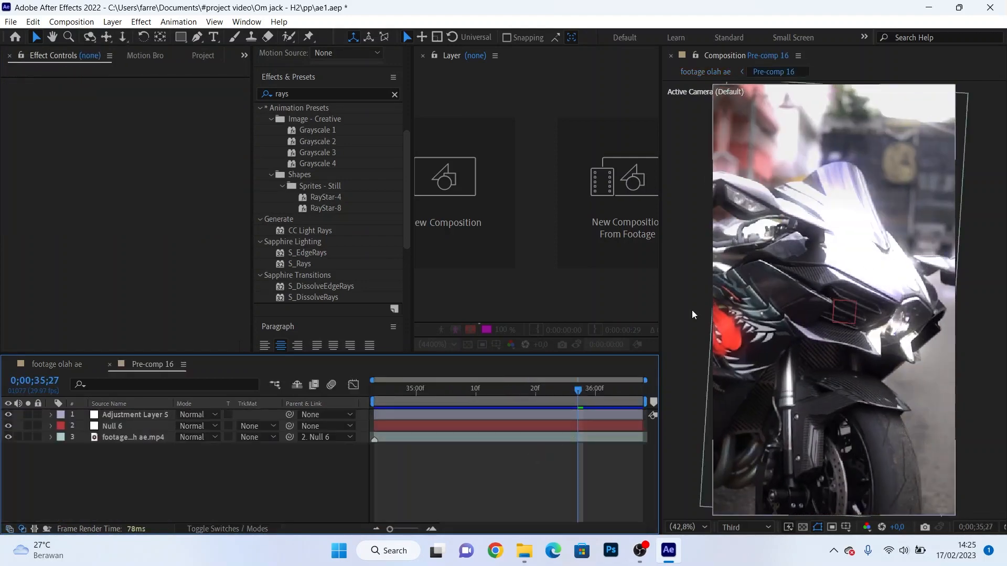
Step: Examine the uni.Ecto and S_FilmDamage settings on Adjustment Layer 5 and preview Pre-comp 16
{"action": "left_click", "coordinate": [473, 416]}
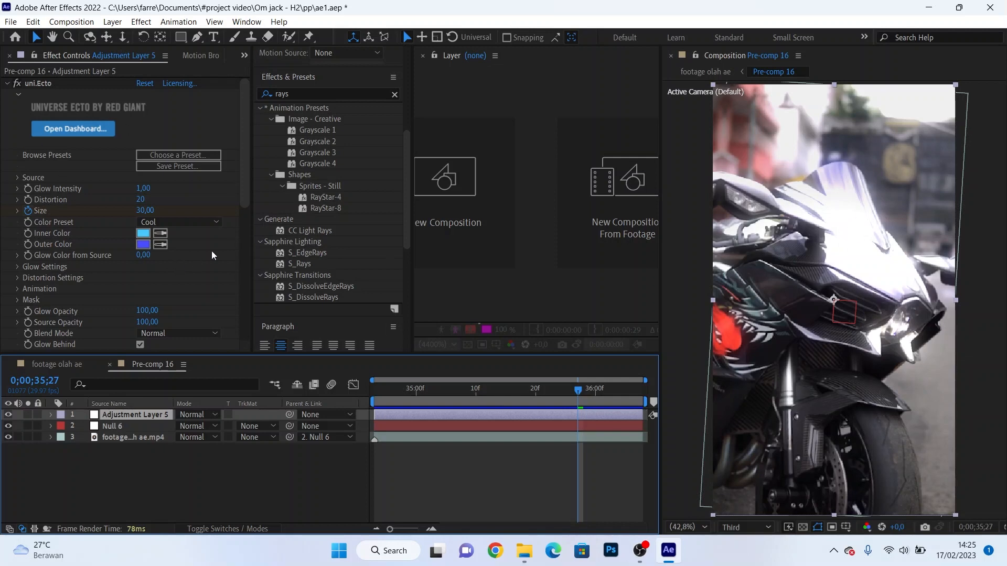
{"action": "left_click_drag", "start_coordinate": [244, 203], "coordinate": [245, 309]}
{"action": "left_click", "coordinate": [476, 412]}
{"action": "key", "text": "space"}
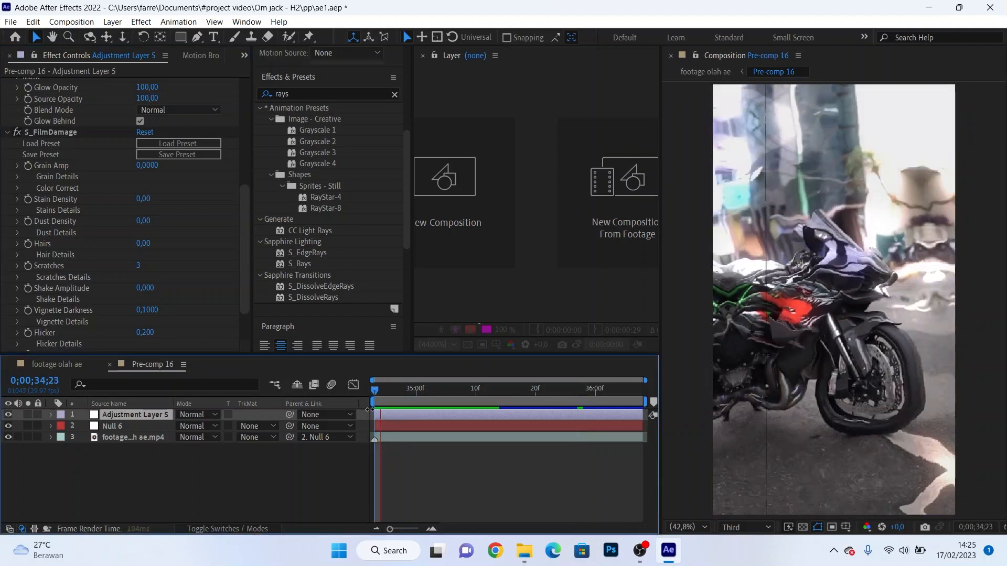
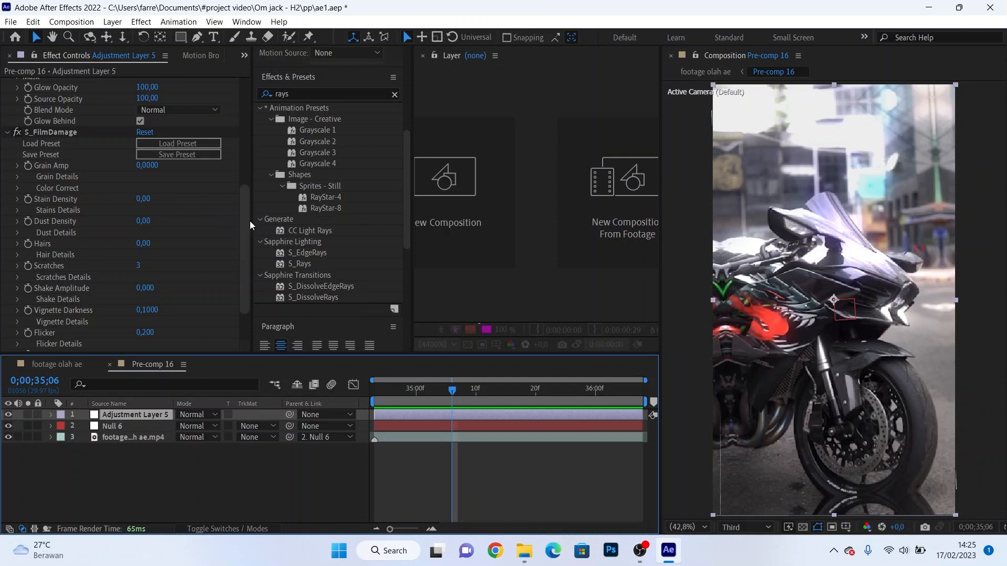
Step: Search the effects library for "film" and point out S_FilmDamage under Sapphire Stylize
{"action": "left_click", "coordinate": [315, 94]}
{"action": "type", "text": "film dam"}
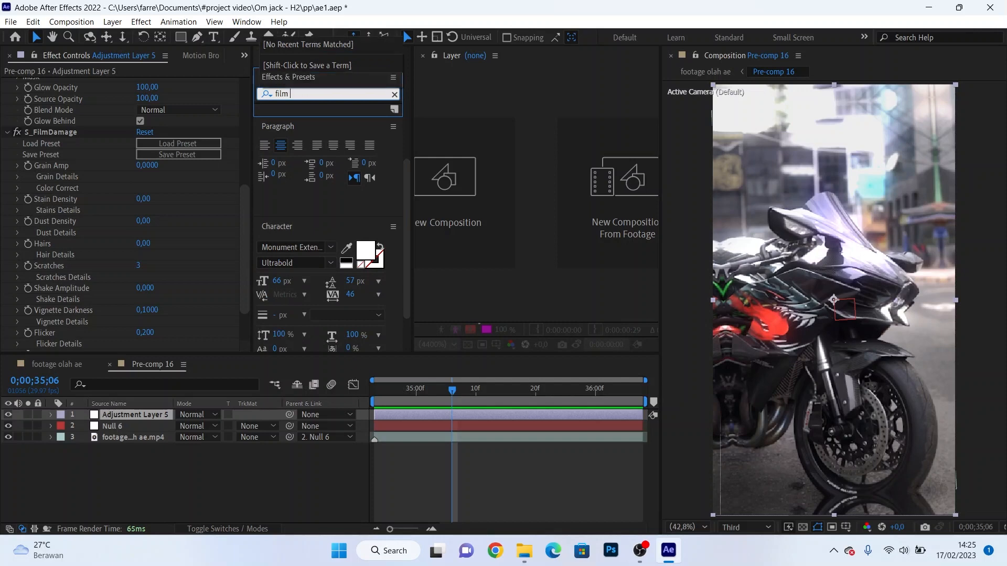
{"action": "key", "text": "BackSpace"}
{"action": "key", "text": "BackSpace"}
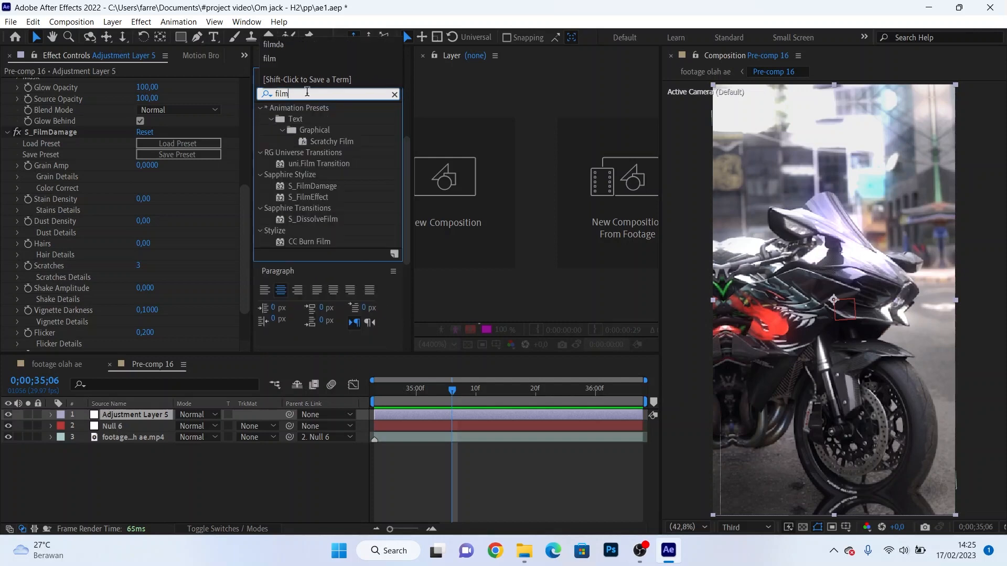
{"action": "left_click", "coordinate": [321, 191]}
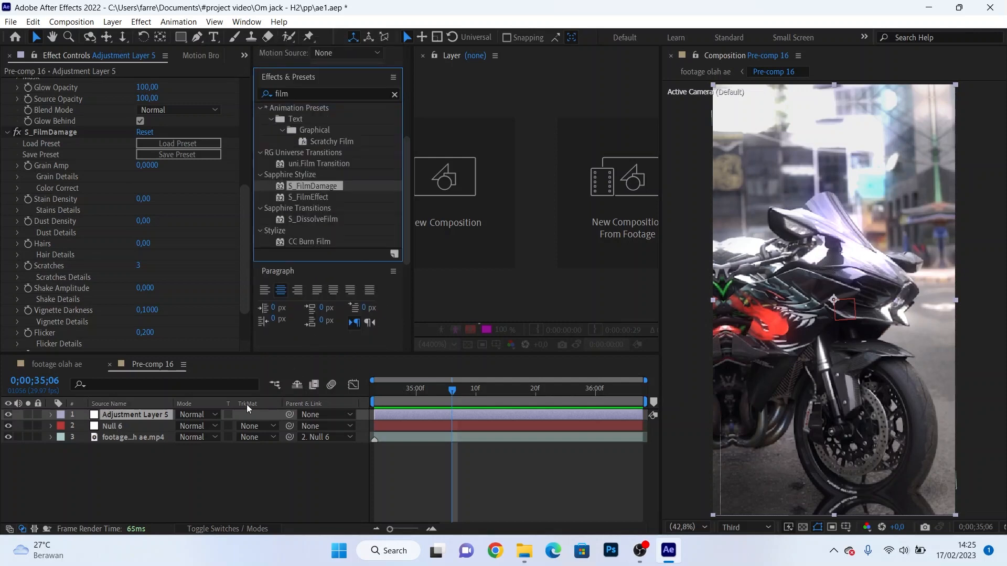
Step: Close Pre-comp 16 and review the clips around and after it, up to 0;00;38;25
{"action": "left_click", "coordinate": [111, 364]}
{"action": "scroll", "coordinate": [563, 397], "scroll_direction": "up", "scroll_amount": 1}
{"action": "left_click_drag", "start_coordinate": [556, 399], "coordinate": [561, 398]}
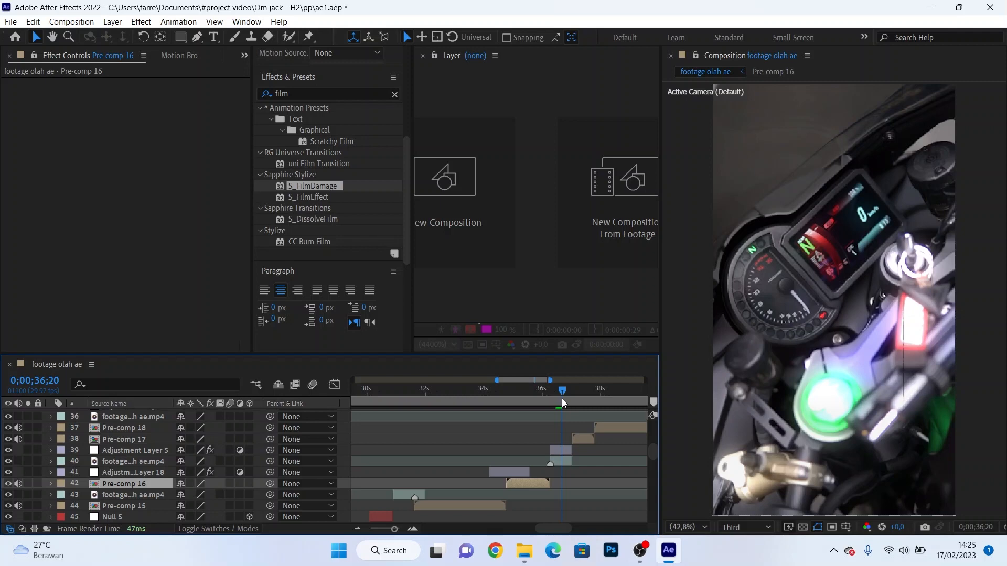
{"action": "left_click", "coordinate": [531, 401]}
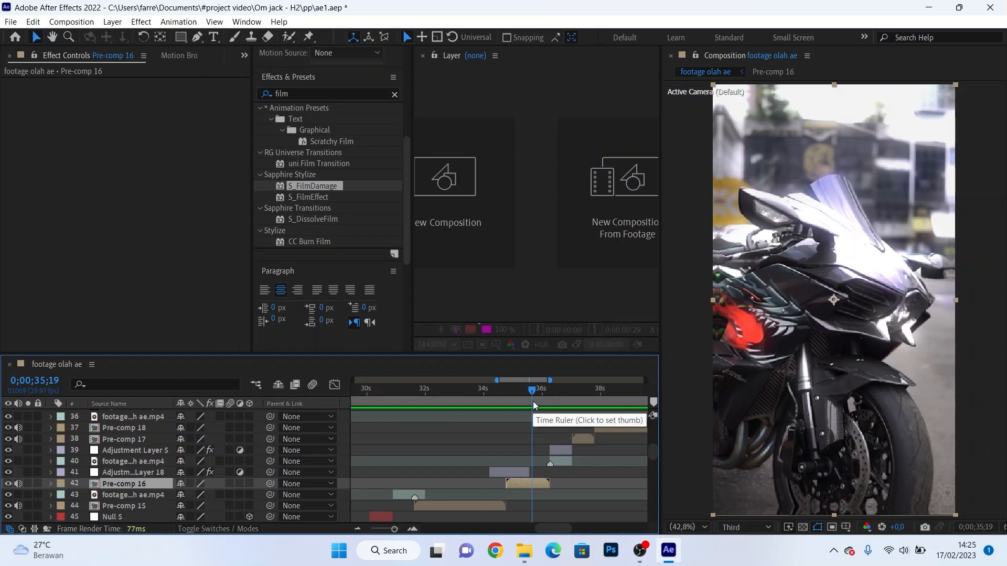
{"action": "left_click_drag", "start_coordinate": [555, 403], "coordinate": [626, 397]}
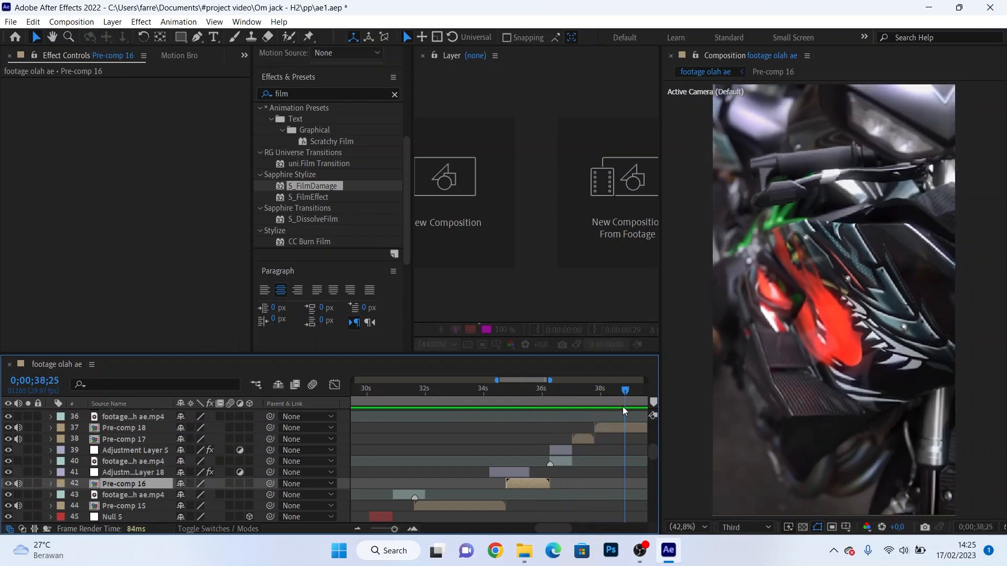
Step: Move to the footage clip at 0;00;41;28 and examine the uni.Ecto effect on Adjustment Layer 6
{"action": "scroll", "coordinate": [550, 470], "scroll_direction": "up", "scroll_amount": 2}
{"action": "scroll", "coordinate": [533, 524], "scroll_direction": "right", "scroll_amount": 5}
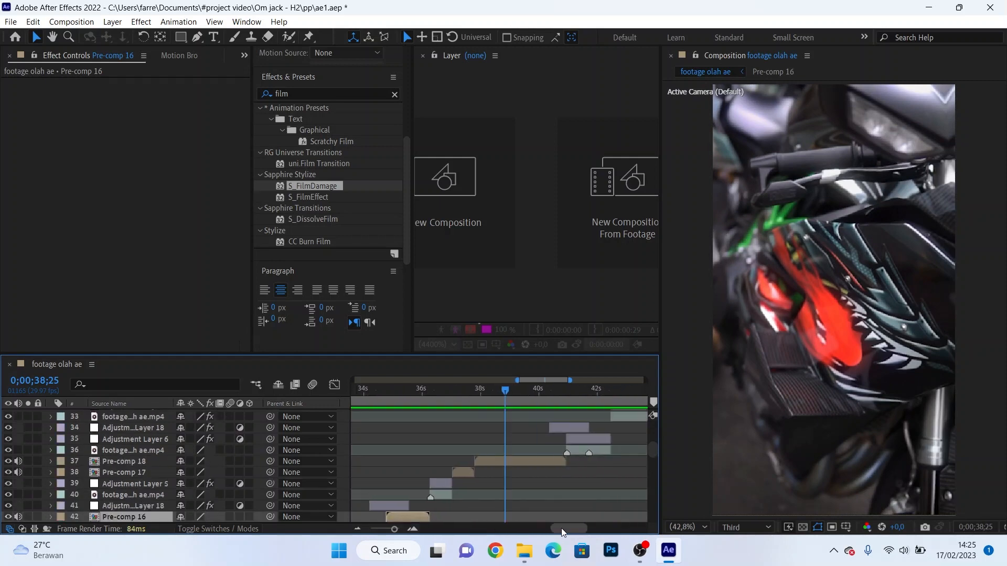
{"action": "left_click", "coordinate": [507, 389]}
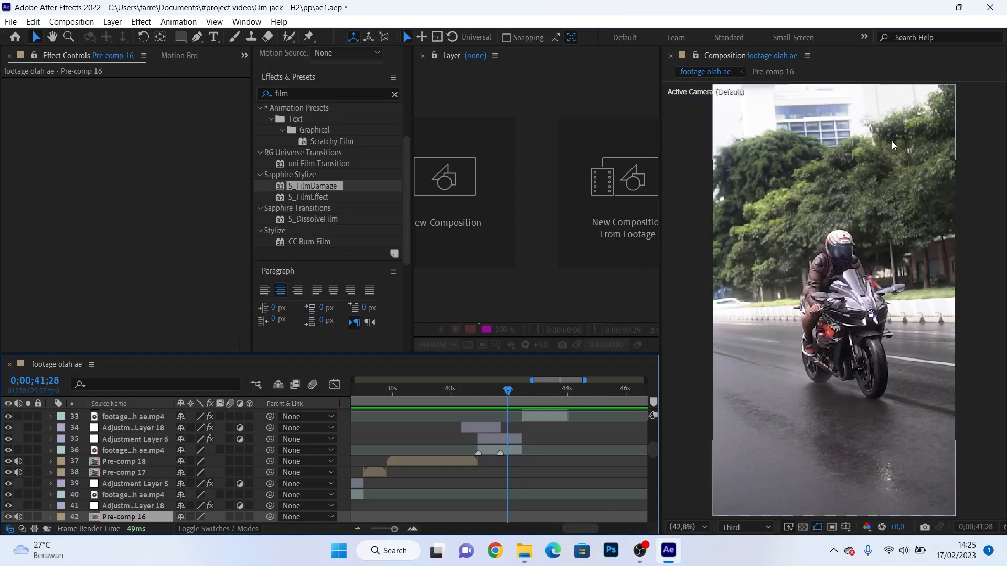
{"action": "left_click", "coordinate": [507, 442]}
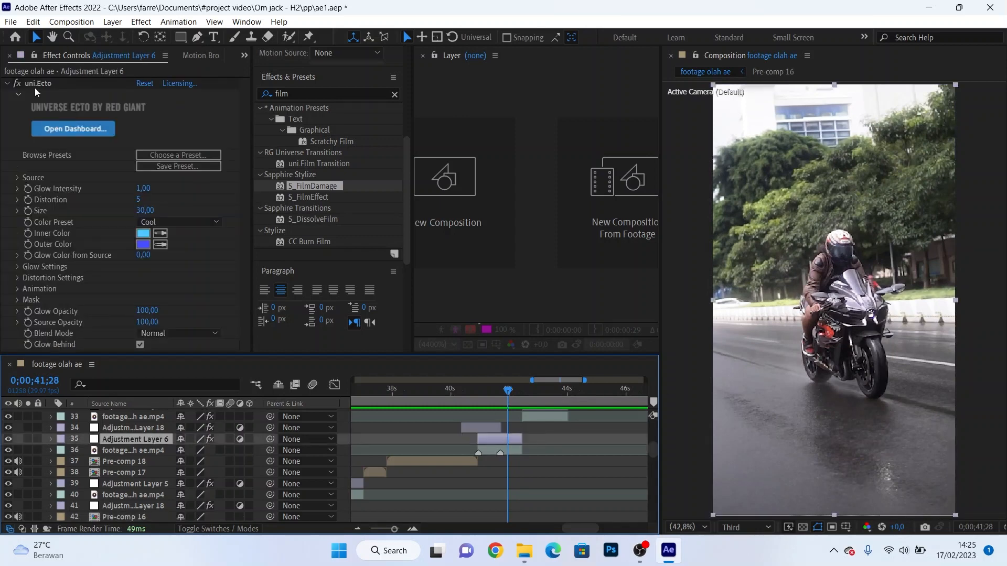
{"action": "left_click", "coordinate": [11, 86]}
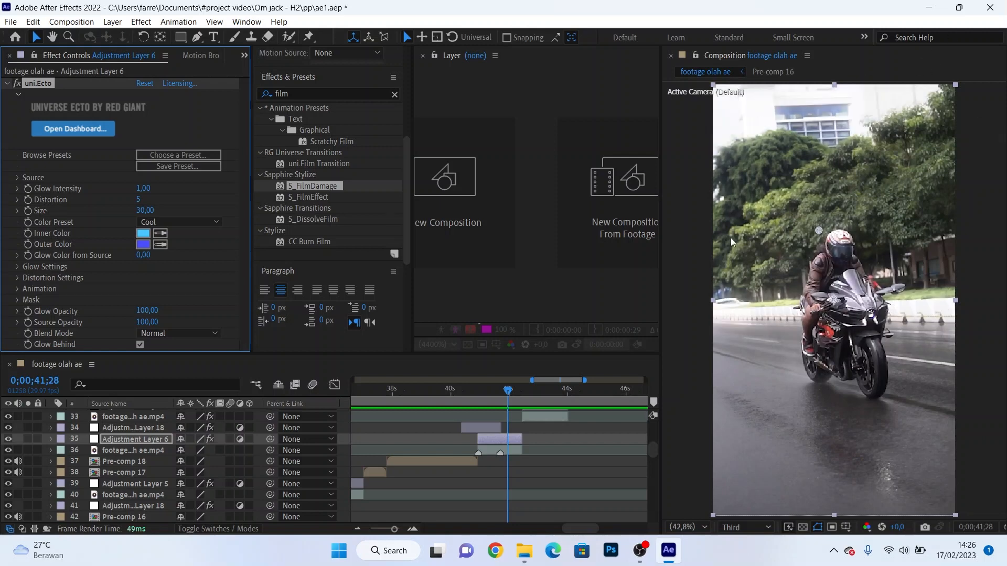
Step: Review the next footage clip at 0;00;43;05 in the main timeline
{"action": "scroll", "coordinate": [548, 388], "scroll_direction": "up", "scroll_amount": 3}
{"action": "left_click", "coordinate": [543, 399]}
{"action": "scroll", "coordinate": [543, 400], "scroll_direction": "down", "scroll_amount": 3}
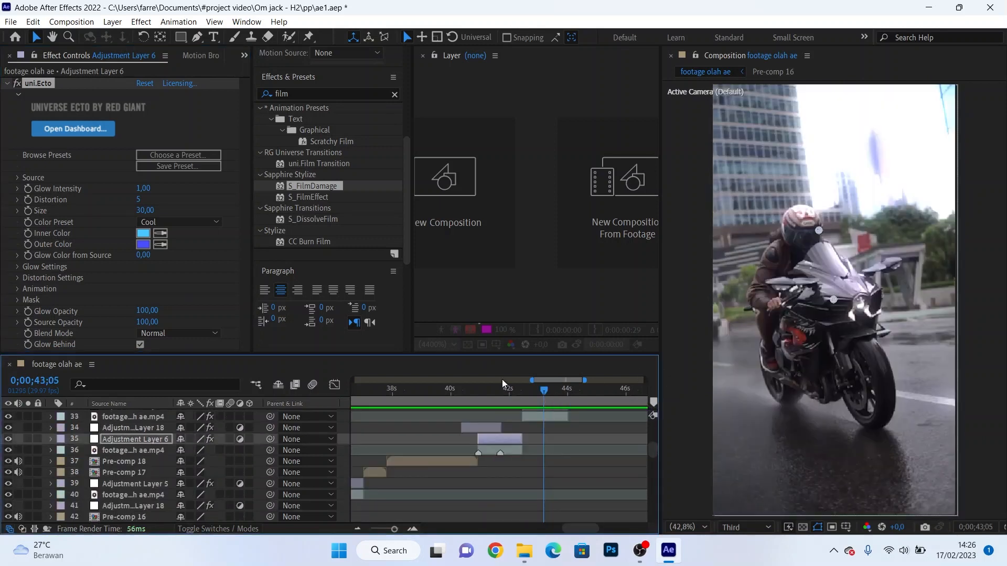
Step: Open Pre-comp 19 at 0;00;45;19 and examine its Roto Brush layer and the uni.Glo Fi II layer beneath it
{"action": "scroll", "coordinate": [543, 408], "scroll_direction": "up", "scroll_amount": 3}
{"action": "left_click_drag", "start_coordinate": [591, 399], "coordinate": [618, 401]}
{"action": "scroll", "coordinate": [535, 499], "scroll_direction": "down", "scroll_amount": 3}
{"action": "left_click_drag", "start_coordinate": [570, 528], "coordinate": [584, 526]}
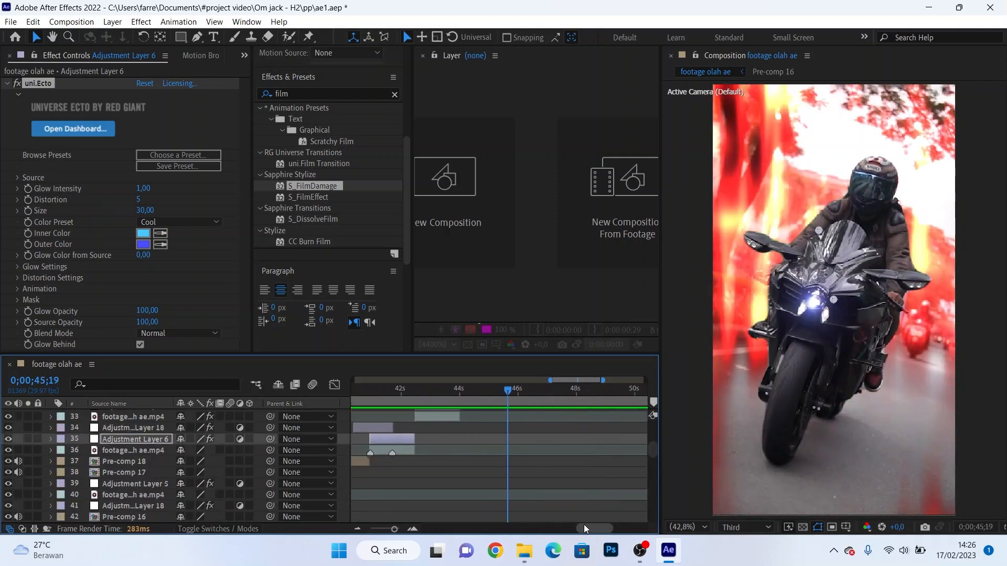
{"action": "scroll", "coordinate": [566, 480], "scroll_direction": "up", "scroll_amount": 3}
{"action": "double_click", "coordinate": [521, 427]}
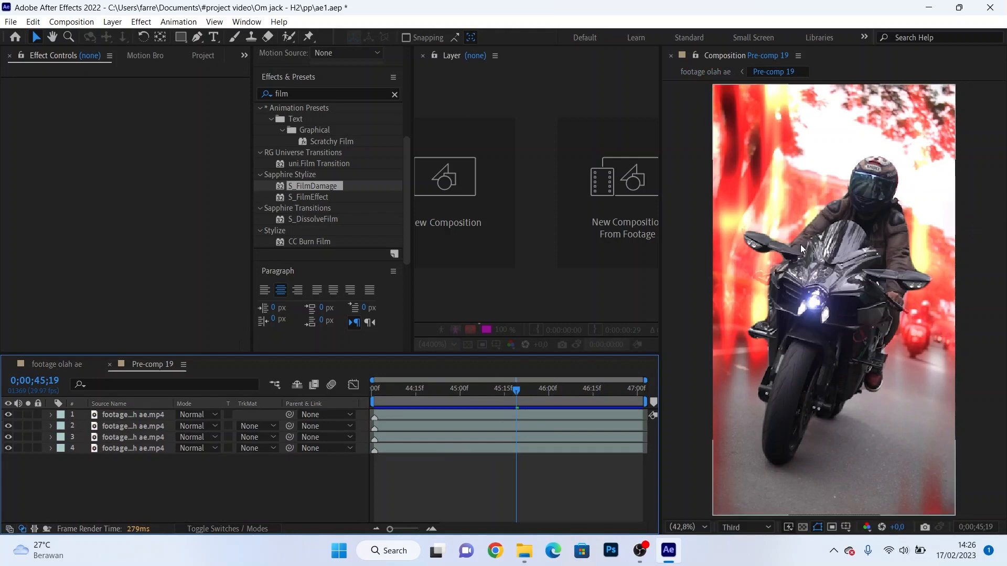
{"action": "left_click", "coordinate": [417, 417]}
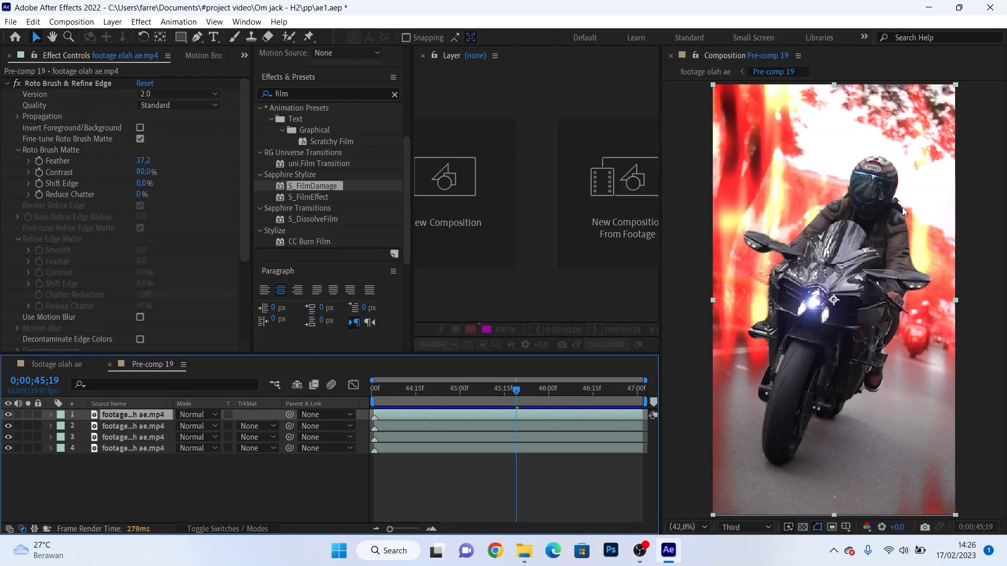
{"action": "left_click", "coordinate": [161, 430]}
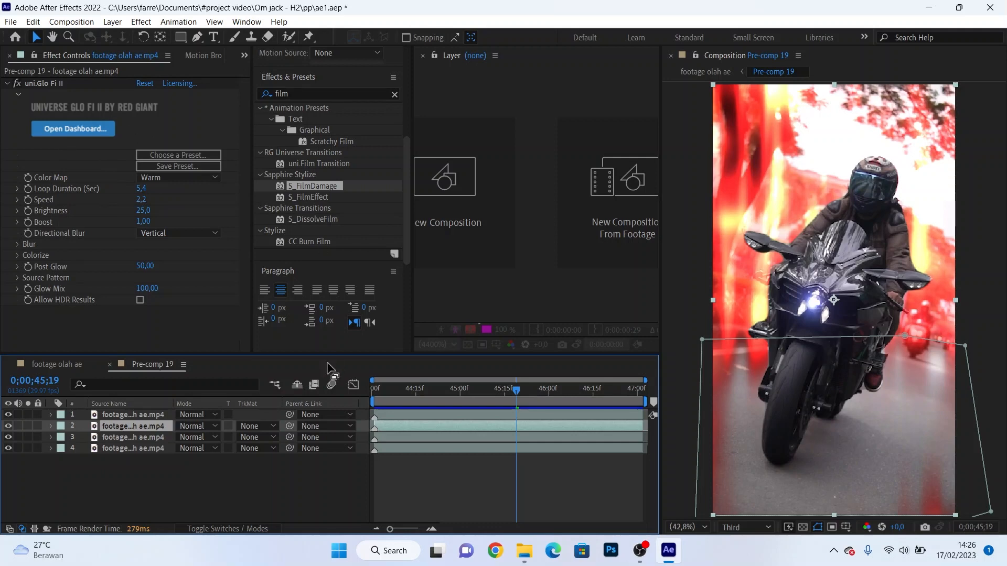
Step: Close Pre-comp 19, move to 0;00;48;18 and compare the clip with uni.Ecto on Adjustment Layer 7 off and on
{"action": "left_click", "coordinate": [110, 366]}
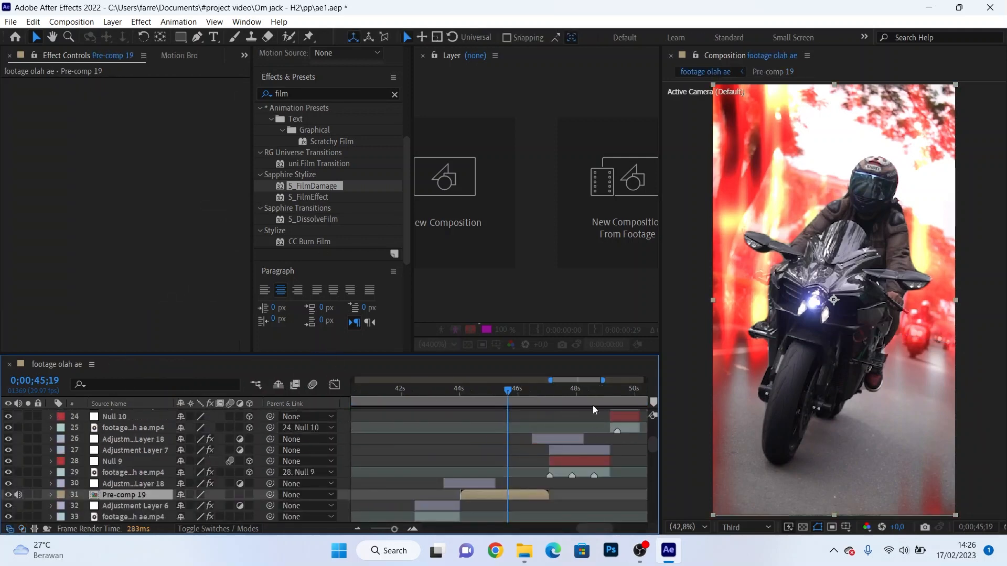
{"action": "left_click_drag", "start_coordinate": [583, 398], "coordinate": [594, 399]}
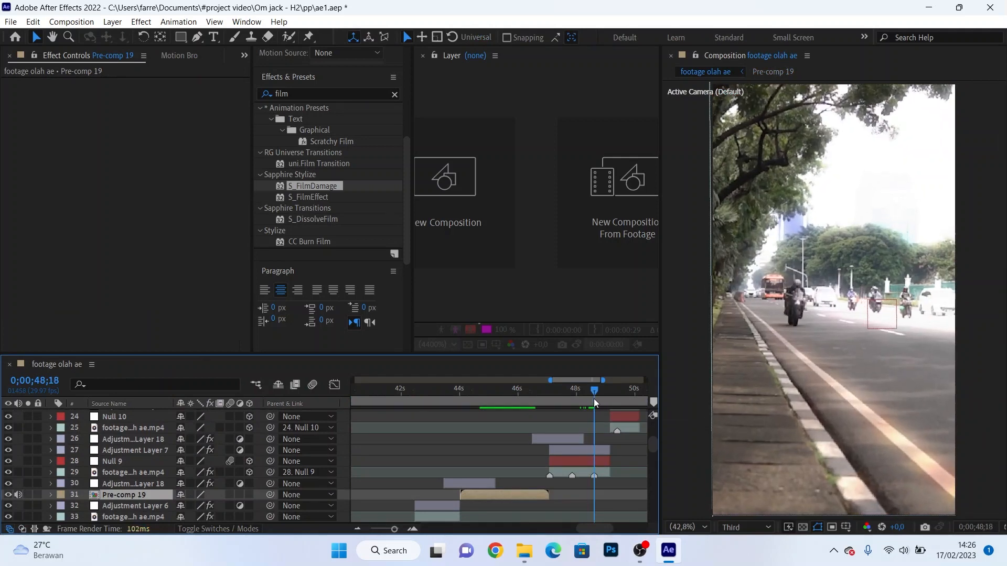
{"action": "left_click", "coordinate": [593, 451]}
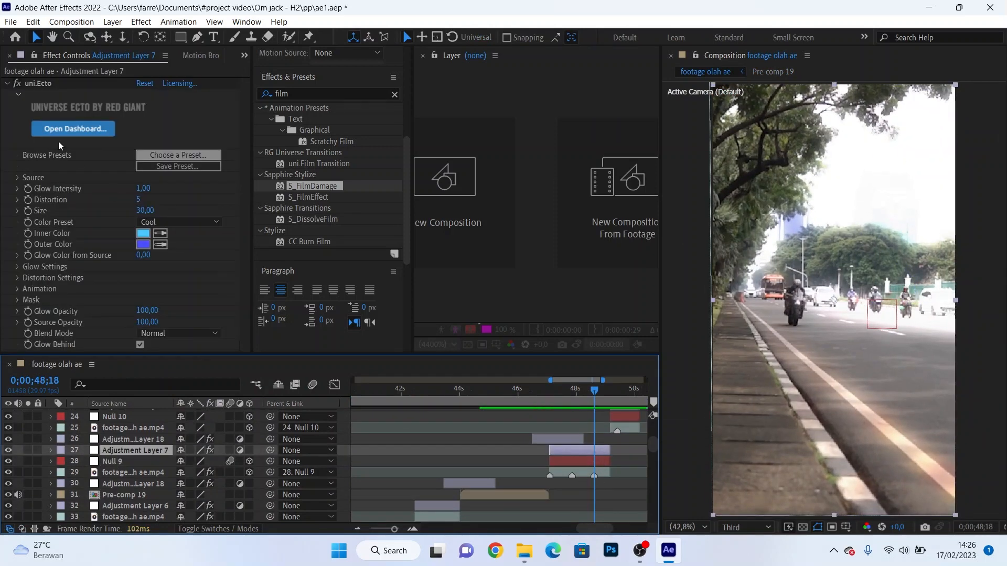
{"action": "left_click", "coordinate": [19, 82]}
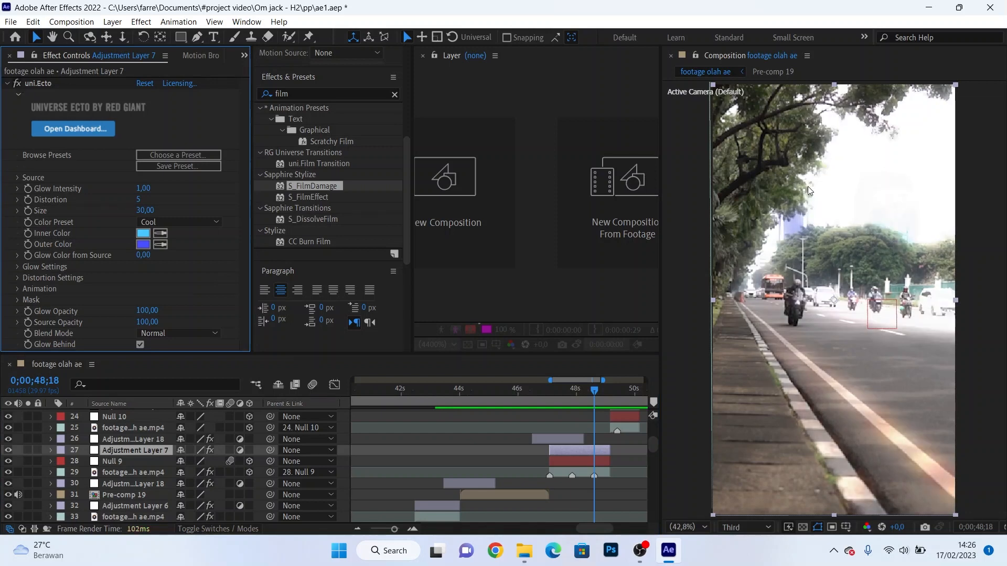
{"action": "left_click", "coordinate": [21, 84]}
{"action": "left_click", "coordinate": [21, 83]}
Step: Review the following clips at 0;00;49;20 and 0;00;51;01 in the main timeline
{"action": "scroll", "coordinate": [597, 426], "scroll_direction": "up", "scroll_amount": 1}
{"action": "left_click_drag", "start_coordinate": [618, 401], "coordinate": [624, 400]}
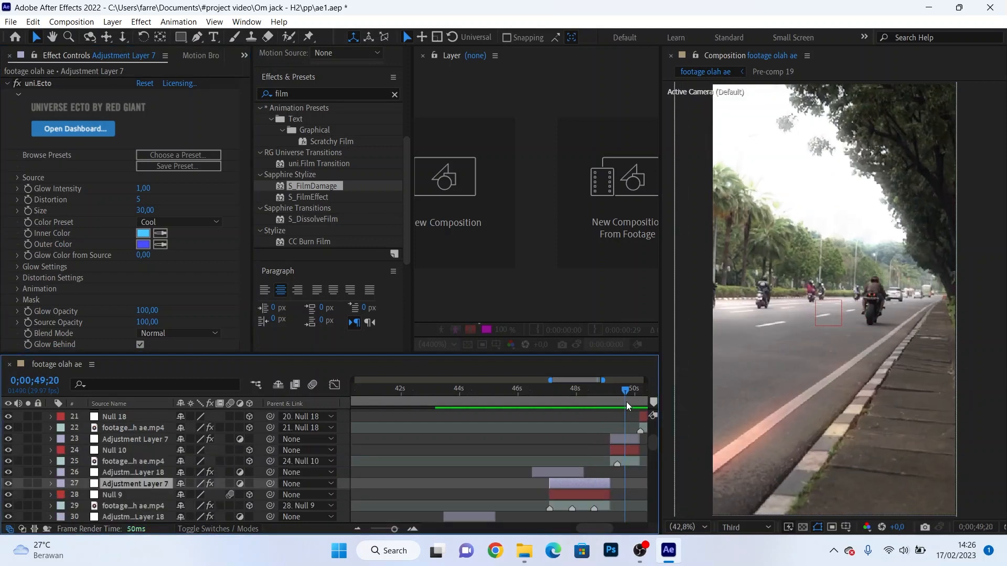
{"action": "left_click_drag", "start_coordinate": [576, 533], "coordinate": [607, 523]}
{"action": "scroll", "coordinate": [460, 426], "scroll_direction": "up", "scroll_amount": 1}
{"action": "left_click", "coordinate": [452, 400]}
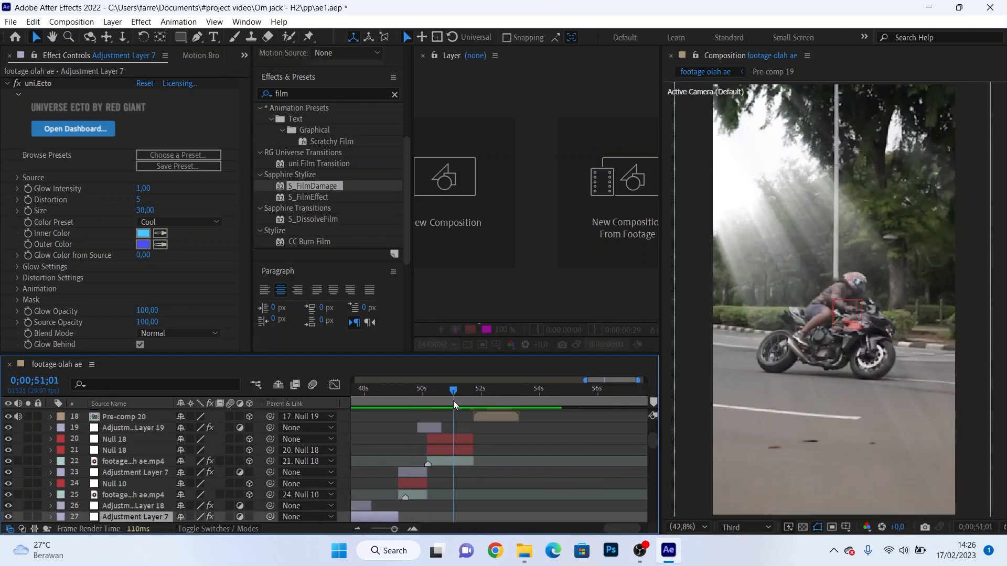
Step: Examine the S_Rays effect on the footage clip parented to Null 18 by toggling it off and on
{"action": "left_click", "coordinate": [455, 454]}
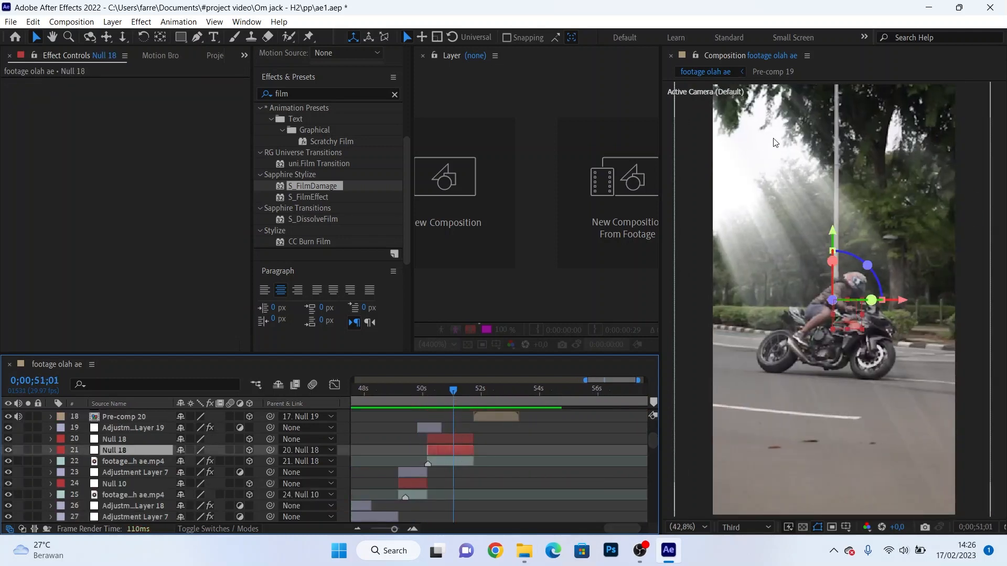
{"action": "left_click", "coordinate": [470, 461]}
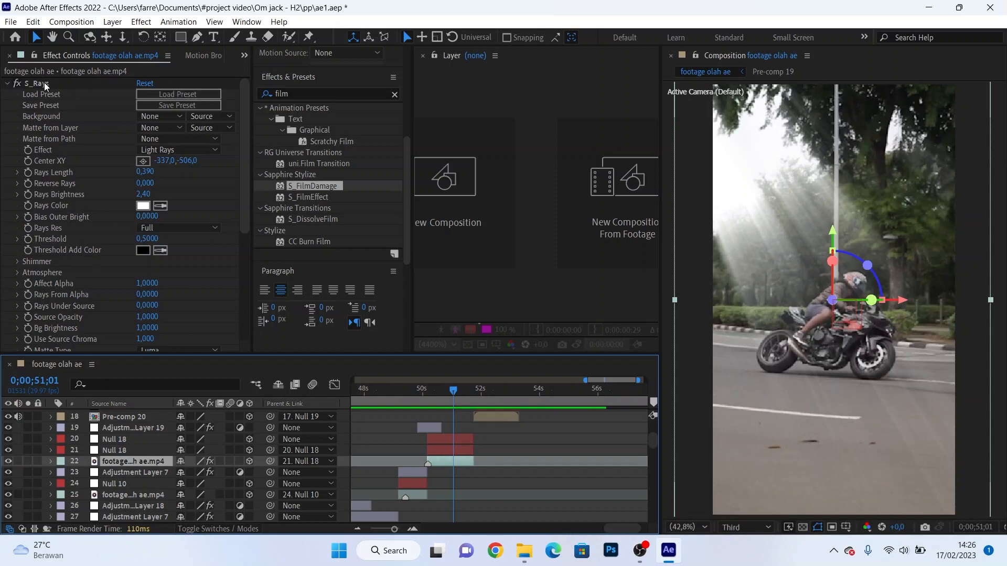
{"action": "left_click", "coordinate": [45, 84]}
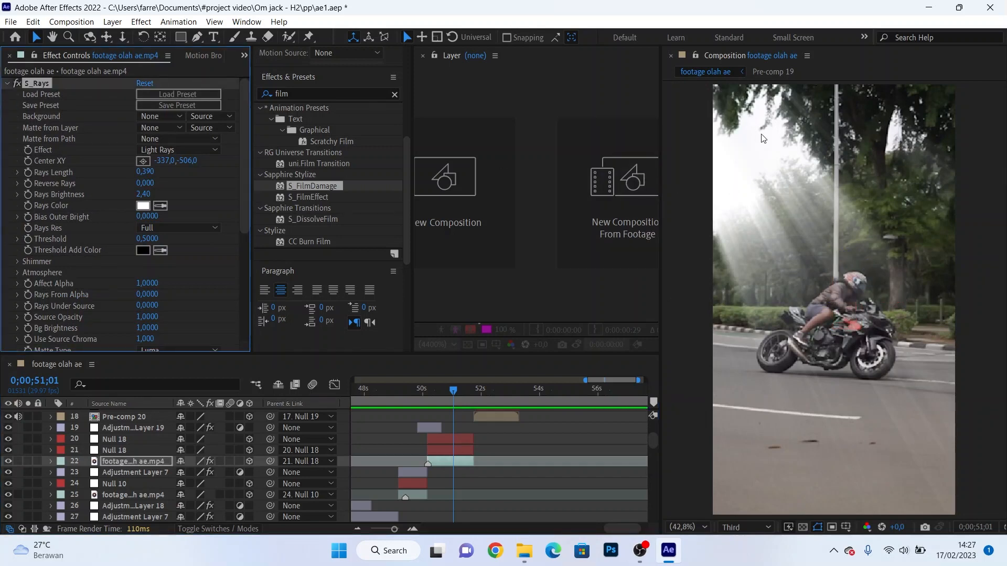
{"action": "left_click", "coordinate": [17, 83]}
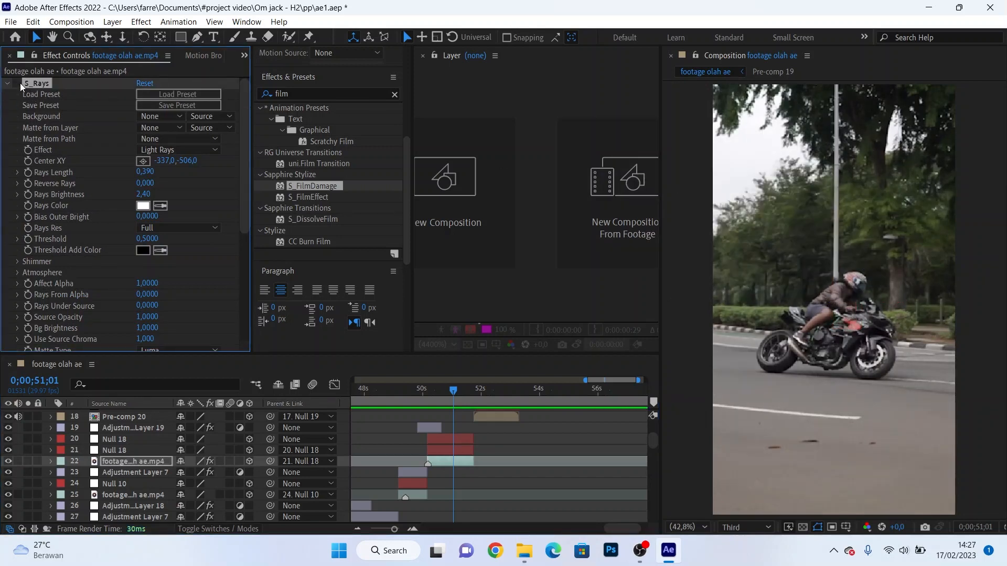
{"action": "left_click", "coordinate": [20, 83]}
{"action": "left_click", "coordinate": [20, 83]}
{"action": "left_click", "coordinate": [20, 83]}
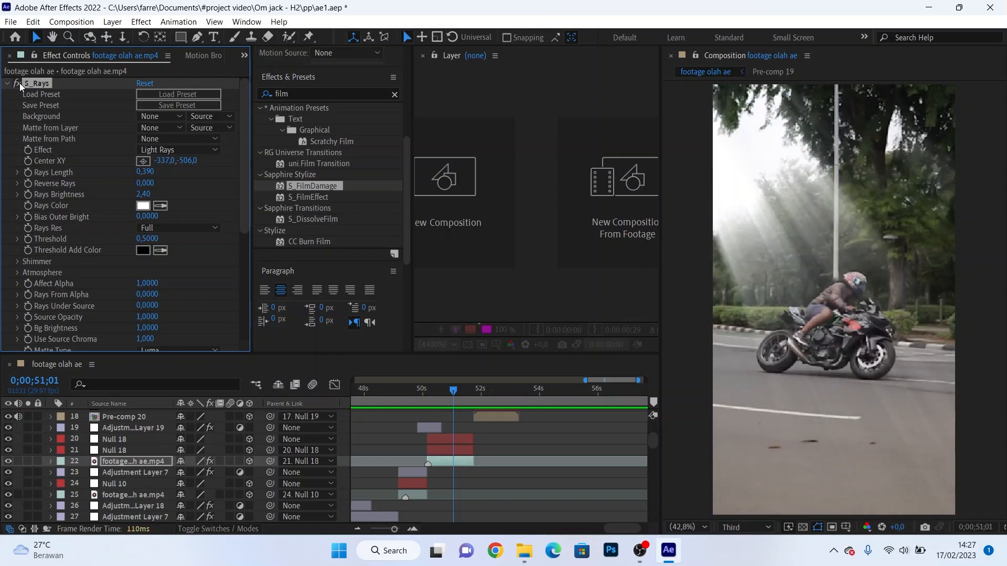
Step: Review the Pre-comp 20 clip at 0;00;52;22 and the Pre-comp 21 clip at 0;00;55;01
{"action": "scroll", "coordinate": [540, 490], "scroll_direction": "up", "scroll_amount": 1}
{"action": "left_click_drag", "start_coordinate": [492, 401], "coordinate": [502, 400]}
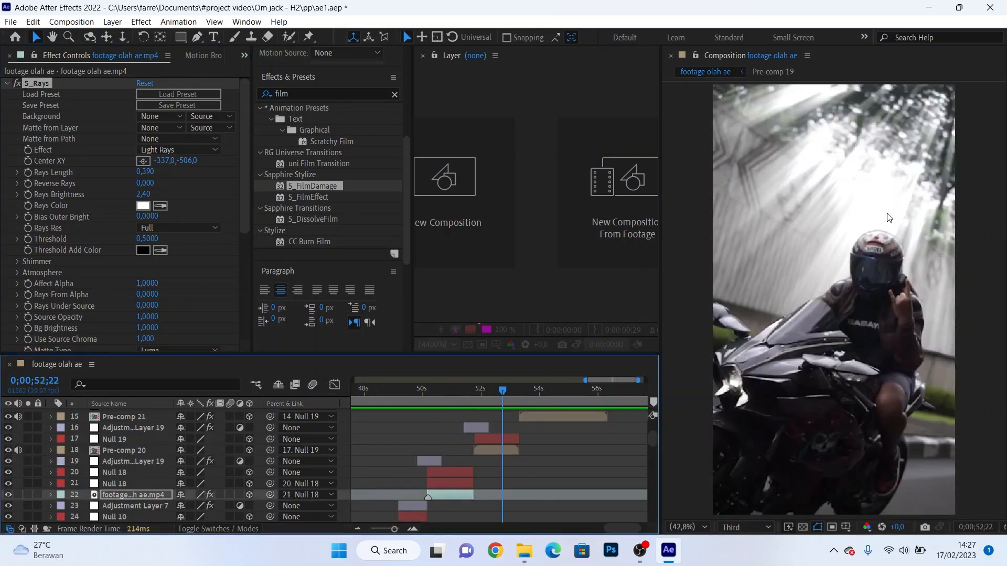
{"action": "scroll", "coordinate": [588, 400], "scroll_direction": "up", "scroll_amount": 2}
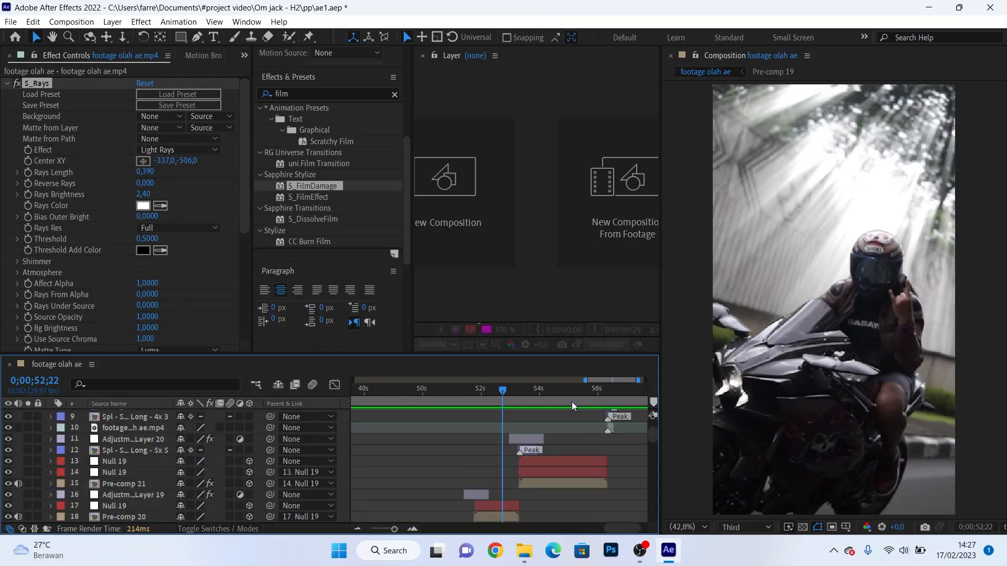
{"action": "left_click", "coordinate": [570, 401]}
{"action": "scroll", "coordinate": [578, 432], "scroll_direction": "down", "scroll_amount": 1}
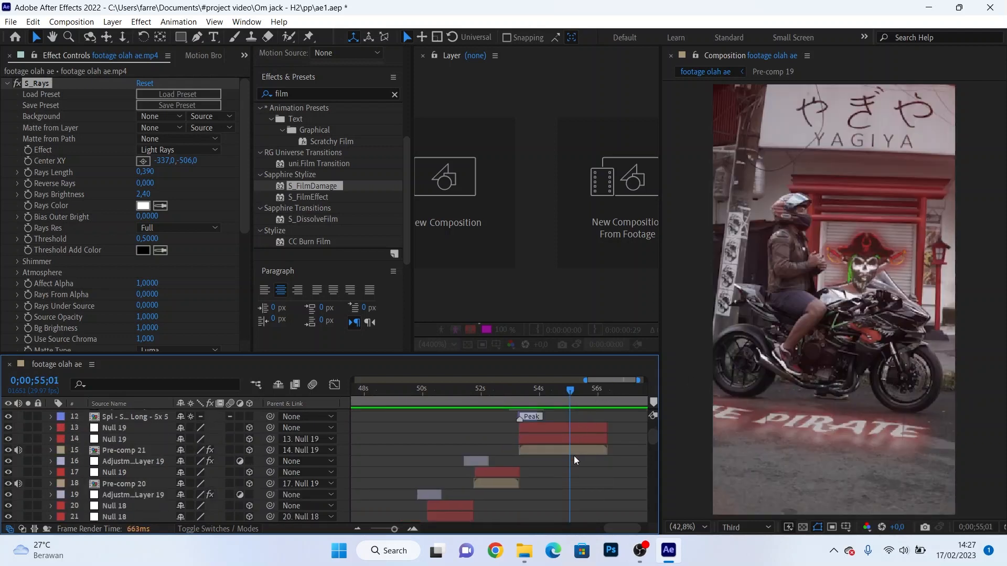
Step: Open Pre-comp 21 and examine uni.Knoll Light Factory EZ and S_FilmDamage on the lower Adjustment Layer 8 at 0;00;53;20
{"action": "double_click", "coordinate": [573, 445]}
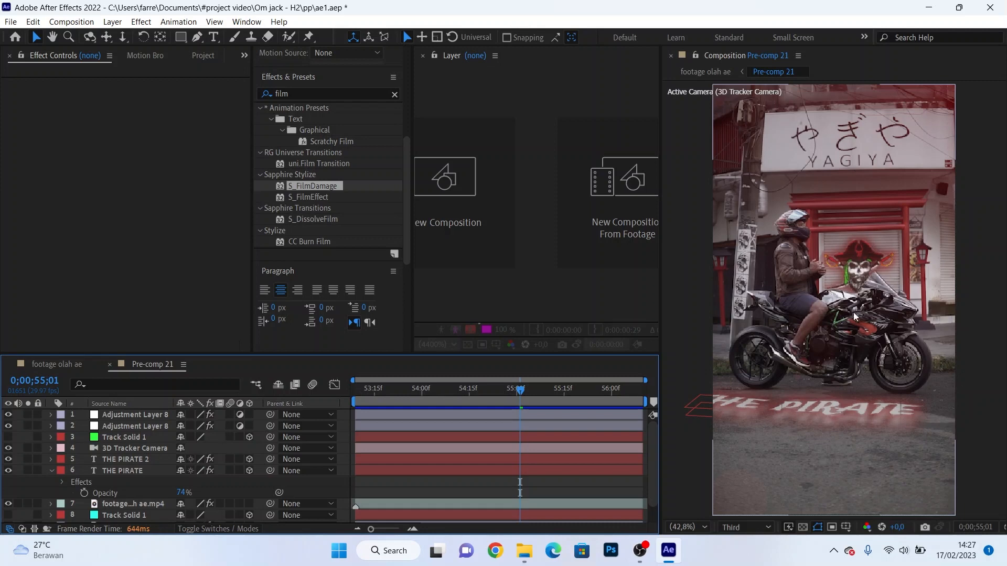
{"action": "left_click", "coordinate": [355, 401]}
{"action": "left_click_drag", "start_coordinate": [354, 401], "coordinate": [390, 401]}
{"action": "left_click", "coordinate": [413, 425]}
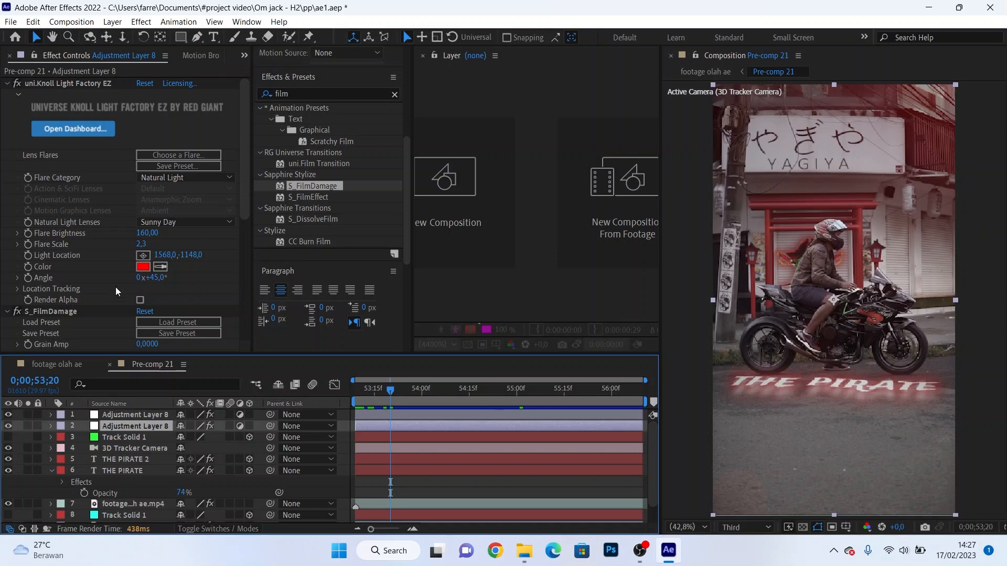
{"action": "scroll", "coordinate": [110, 291], "scroll_direction": "down", "scroll_amount": 7}
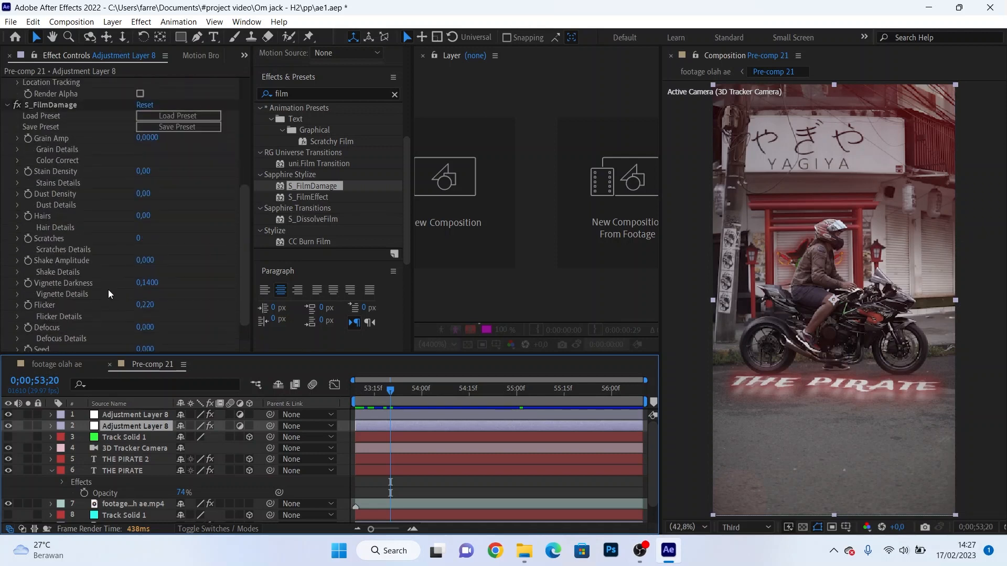
{"action": "scroll", "coordinate": [108, 289], "scroll_direction": "up", "scroll_amount": 6}
{"action": "scroll", "coordinate": [108, 290], "scroll_direction": "up", "scroll_amount": 1}
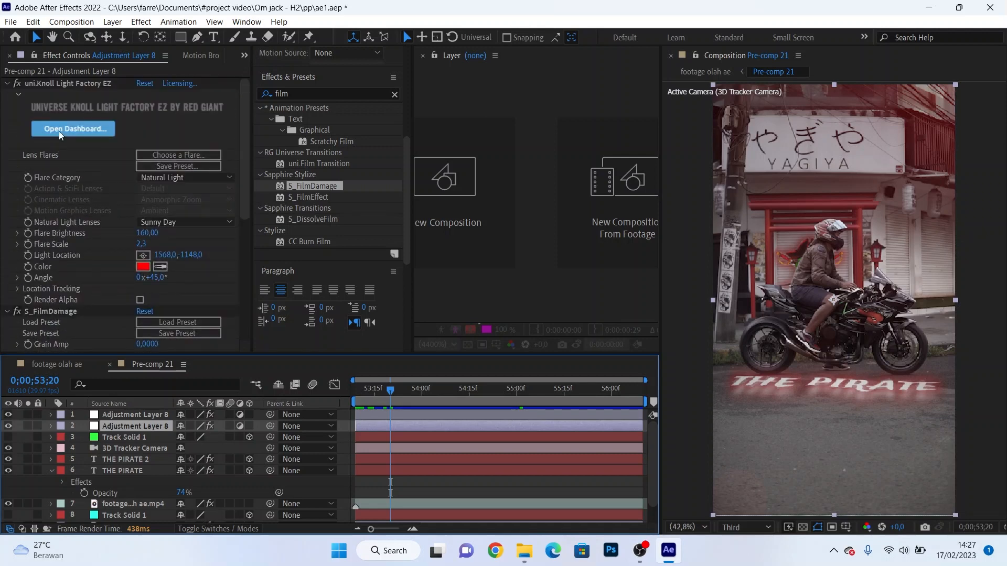
Step: Compare the Pre-comp 21 image with uni.Knoll Light Factory EZ on the lower Adjustment Layer 8 off and on
{"action": "left_click", "coordinate": [428, 417]}
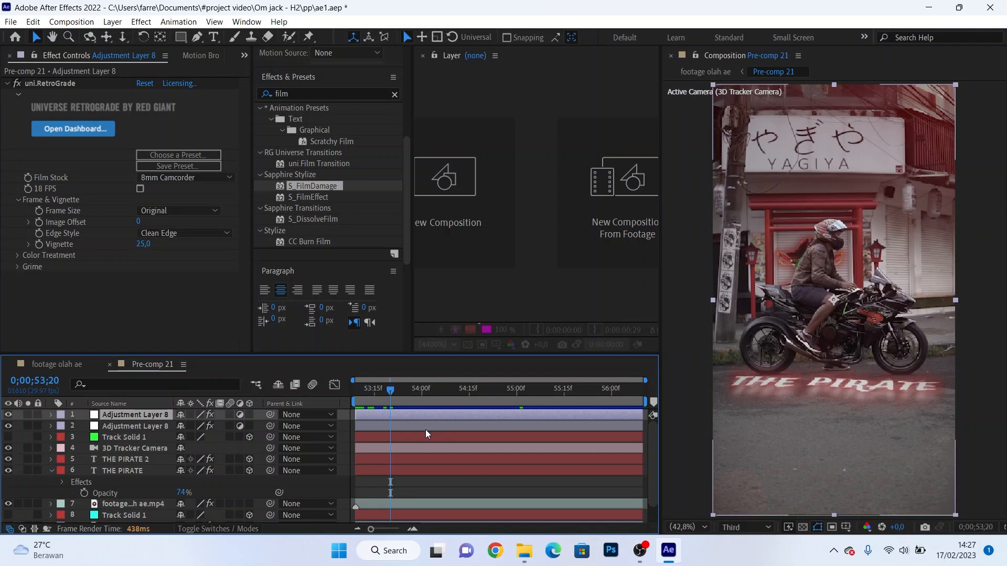
{"action": "left_click", "coordinate": [425, 430]}
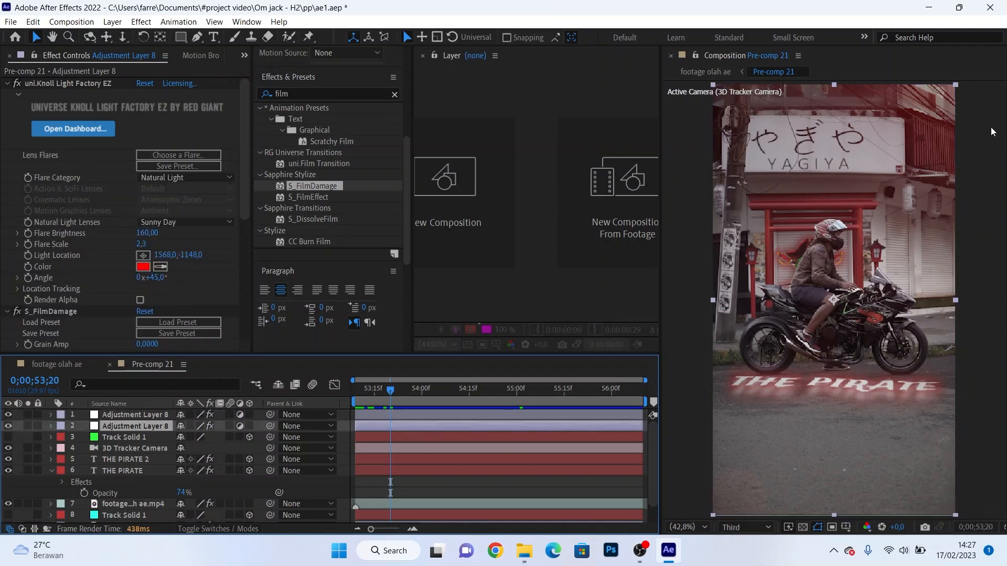
{"action": "scroll", "coordinate": [960, 107], "scroll_direction": "down", "scroll_amount": 2}
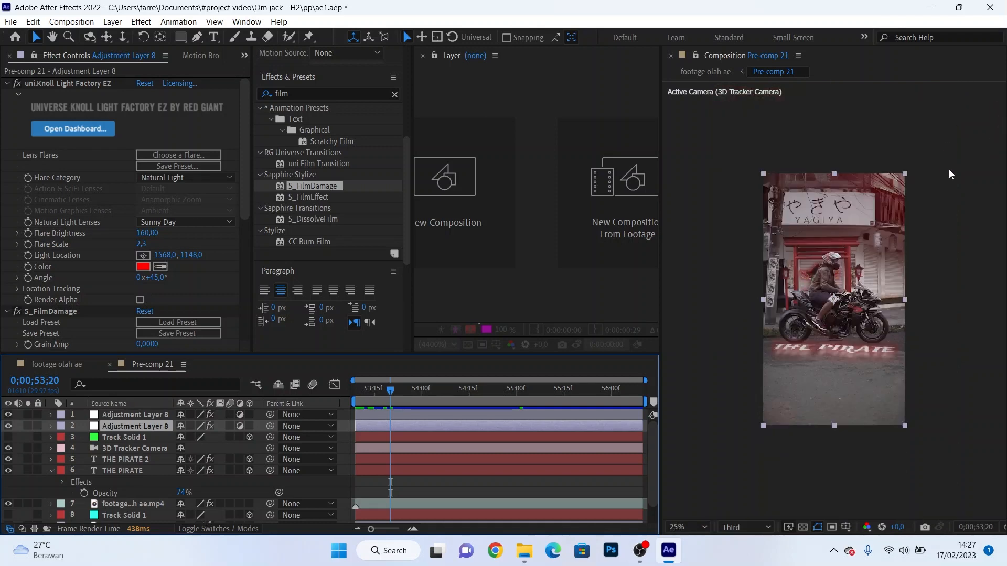
{"action": "scroll", "coordinate": [952, 202], "scroll_direction": "up", "scroll_amount": 2}
{"action": "scroll", "coordinate": [959, 199], "scroll_direction": "down", "scroll_amount": 2}
{"action": "left_click", "coordinate": [16, 84]}
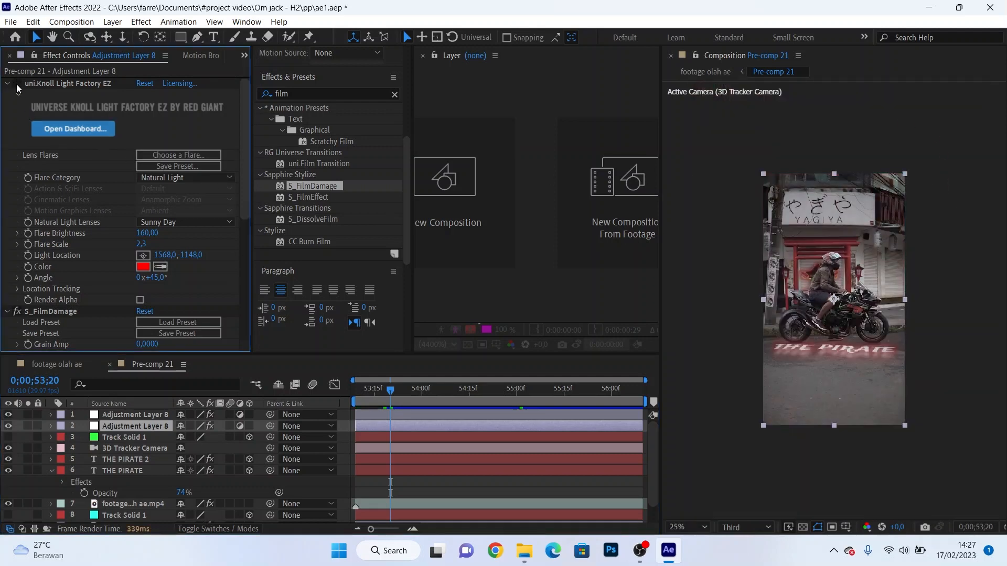
{"action": "left_click", "coordinate": [16, 84]}
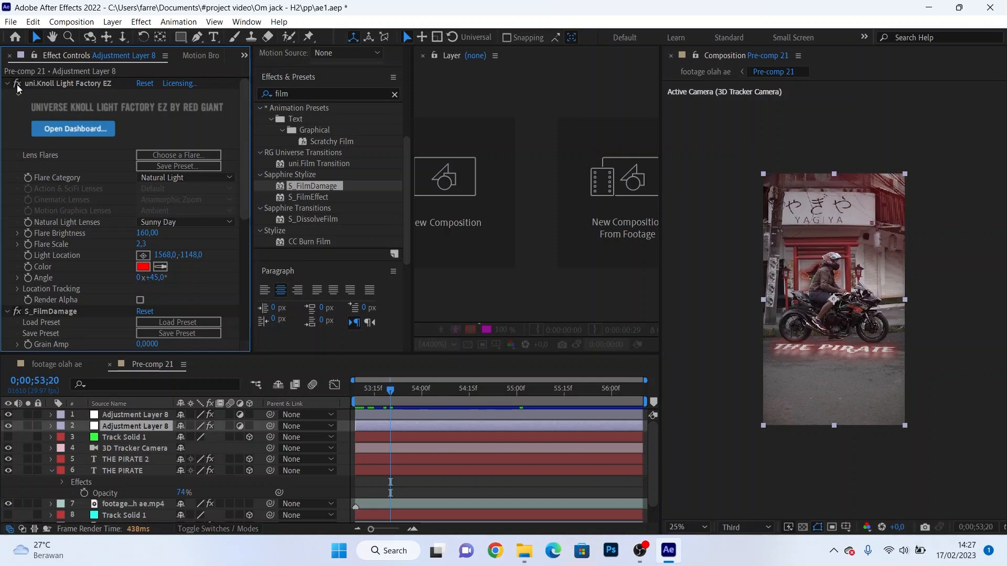
Step: Examine uni.RetroGrade on the upper Adjustment Layer 8 and compare the image with that layer hidden and shown
{"action": "left_click", "coordinate": [131, 416]}
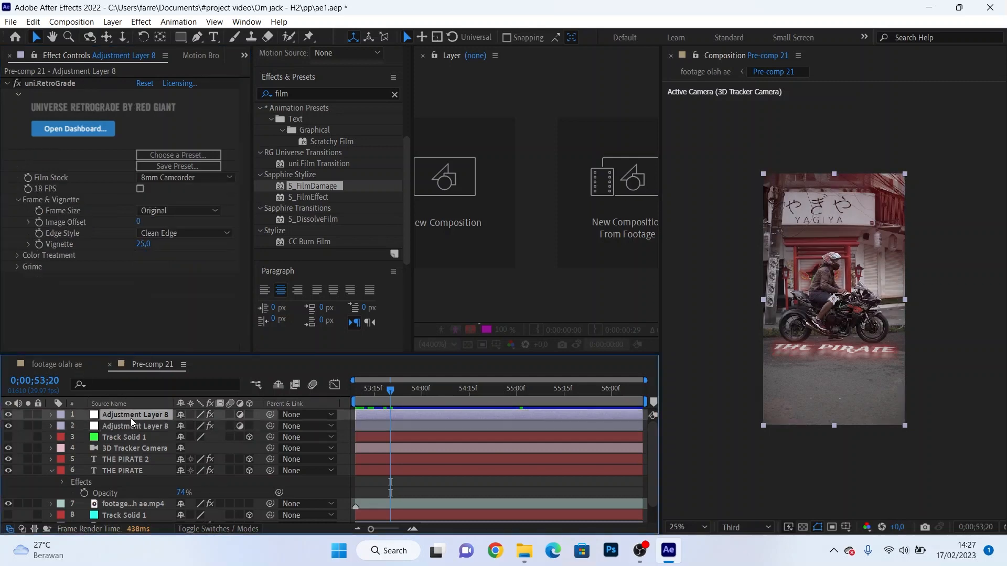
{"action": "left_click", "coordinate": [61, 81]}
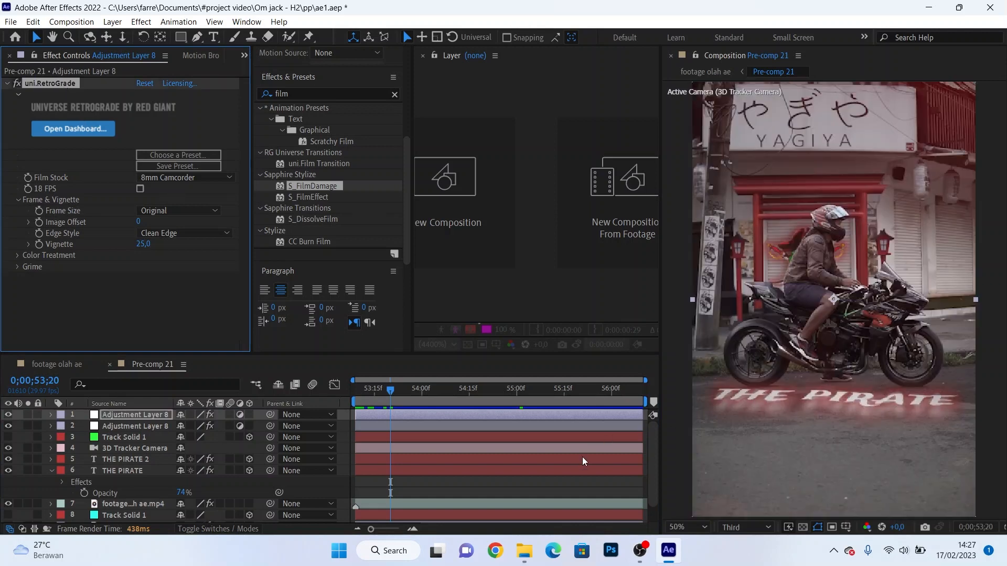
{"action": "left_click", "coordinate": [7, 422]}
{"action": "left_click", "coordinate": [8, 422]}
{"action": "left_click", "coordinate": [9, 417]}
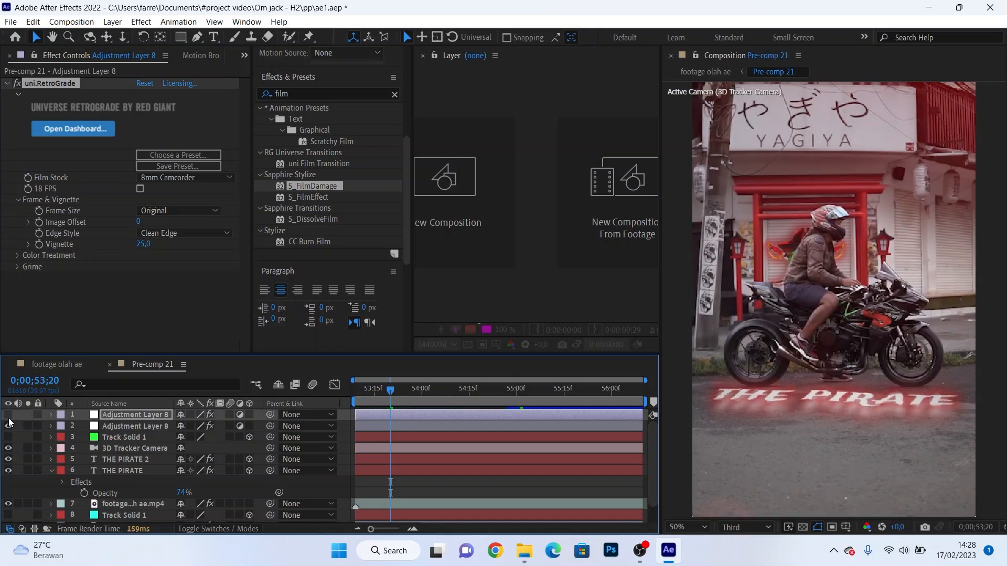
{"action": "left_click", "coordinate": [8, 415]}
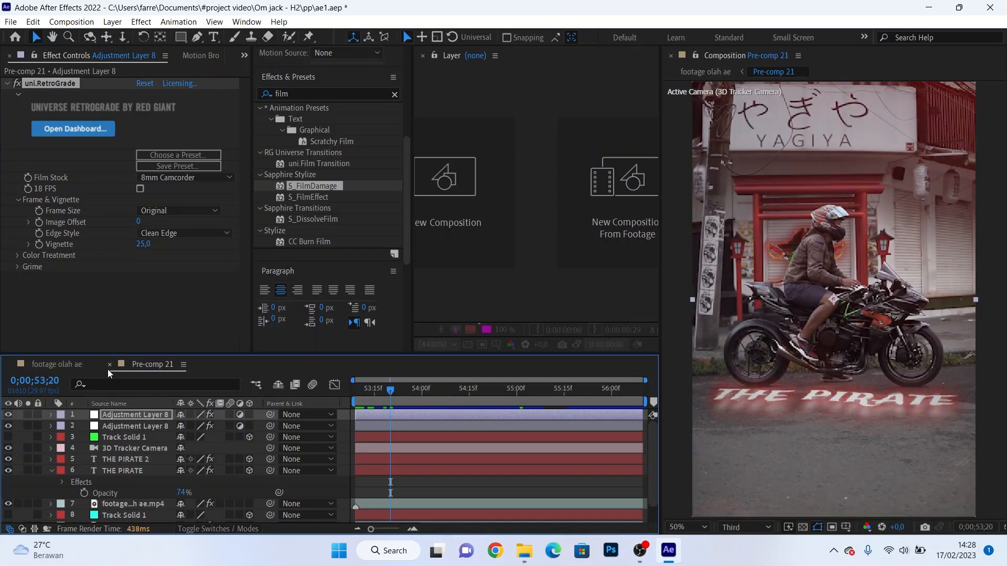
Step: Close Pre-comp 21 and move to the closing logo at 0;00;57;12 in the main timeline
{"action": "left_click", "coordinate": [109, 366]}
{"action": "left_click_drag", "start_coordinate": [618, 401], "coordinate": [639, 405]}
{"action": "scroll", "coordinate": [626, 408], "scroll_direction": "up", "scroll_amount": 2}
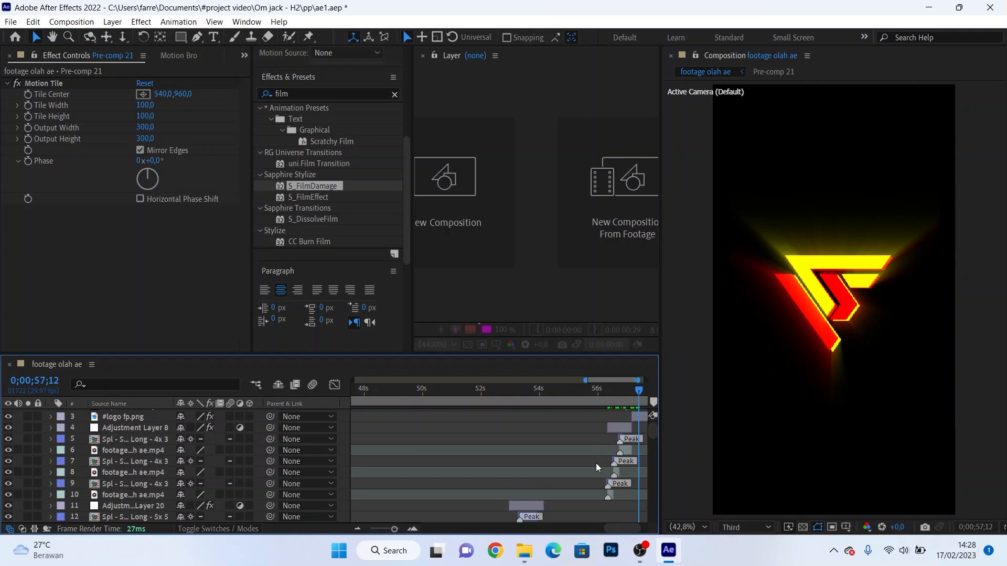
{"action": "left_click_drag", "start_coordinate": [627, 529], "coordinate": [655, 525]}
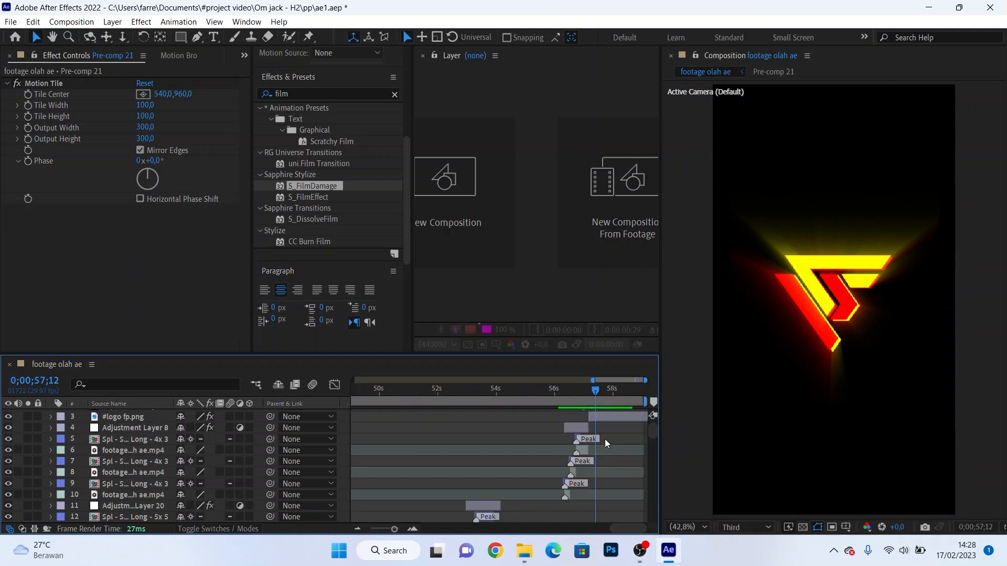
Step: Select the #logo fp.png layer, reveal its Scale keyframes and move to the first one at 0;00;57;05
{"action": "left_click", "coordinate": [610, 414]}
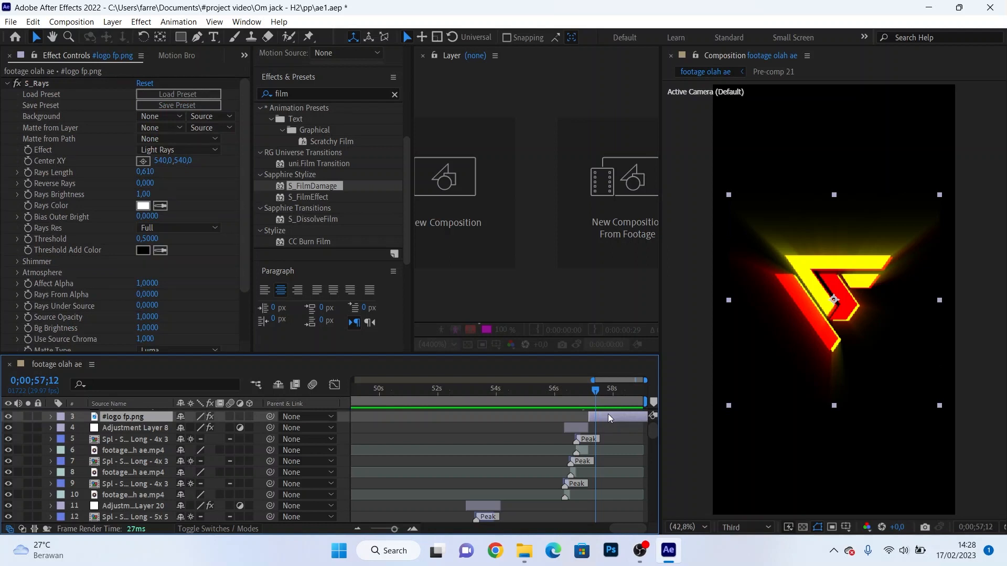
{"action": "key", "text": "s"}
{"action": "left_click_drag", "start_coordinate": [592, 400], "coordinate": [590, 401]}
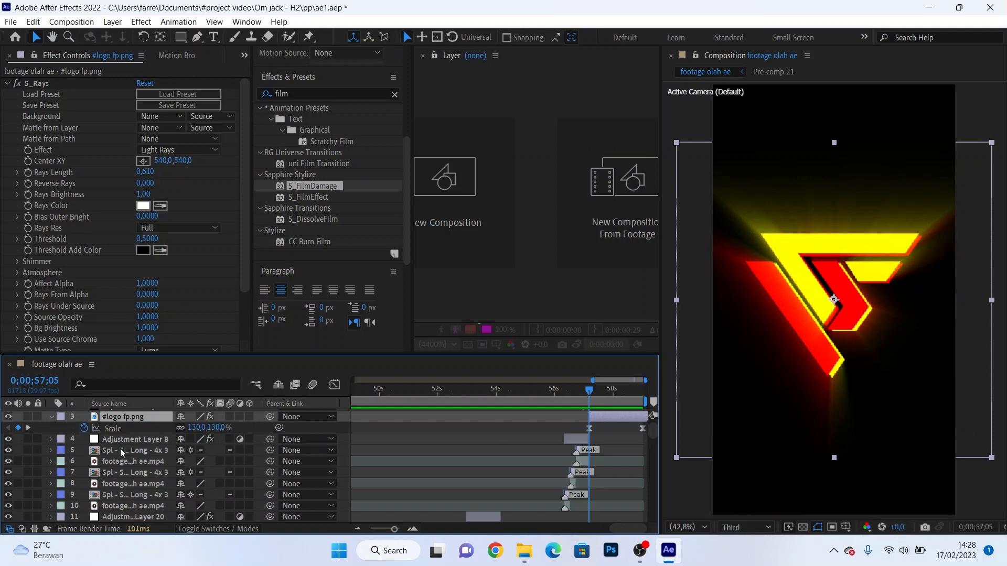
Step: Move the closing logo to 0;00;57;24, select its Scale keyframes and show their curve in the Graph Editor
{"action": "mouse_move", "coordinate": [623, 394]}
{"action": "left_mouse_down"}
{"action": "mouse_move", "coordinate": [643, 395]}
{"action": "mouse_move", "coordinate": [607, 401]}
{"action": "left_mouse_up"}
{"action": "left_click_drag", "start_coordinate": [573, 431], "coordinate": [644, 429]}
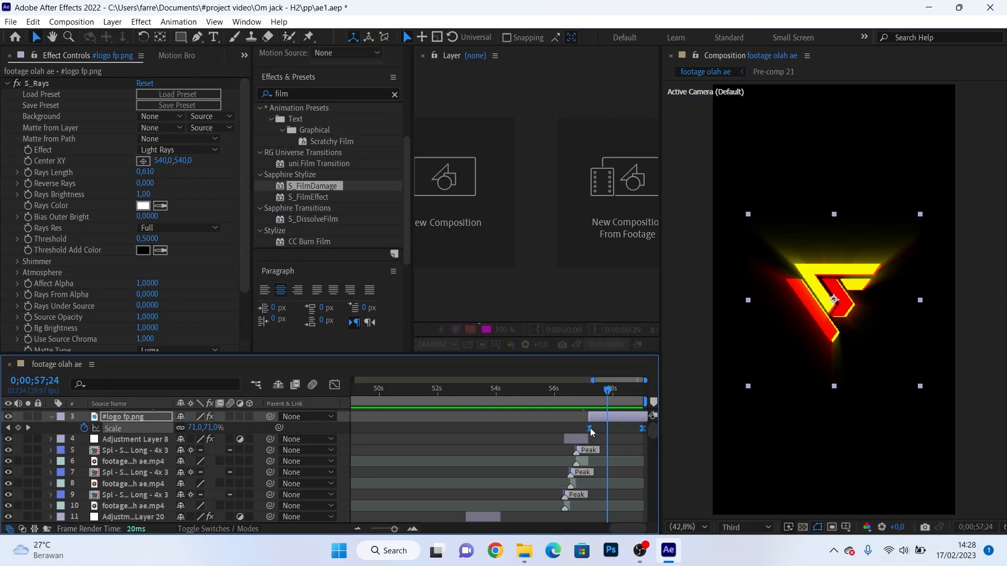
{"action": "left_click_drag", "start_coordinate": [394, 531], "coordinate": [397, 531]}
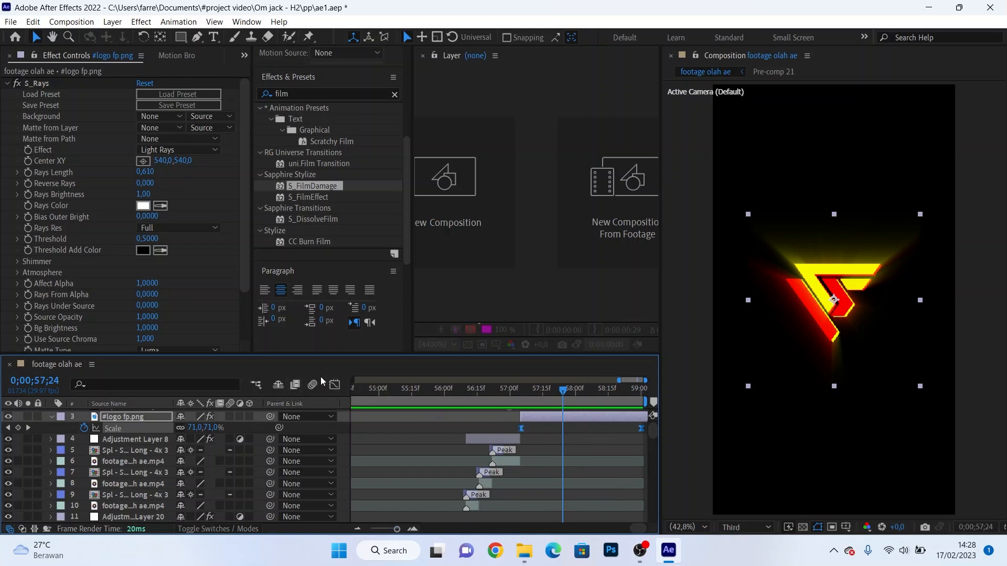
{"action": "left_click", "coordinate": [335, 385]}
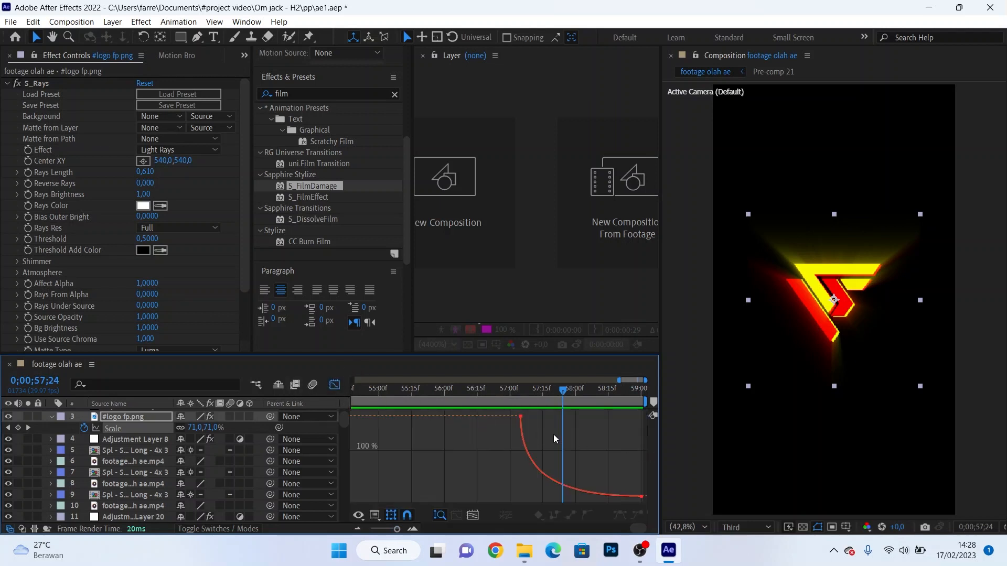
Step: Reshape the logo's Scale curve to fall steeply from the first keyframe and ease into the last, then leave the Graph Editor
{"action": "left_click", "coordinate": [521, 417]}
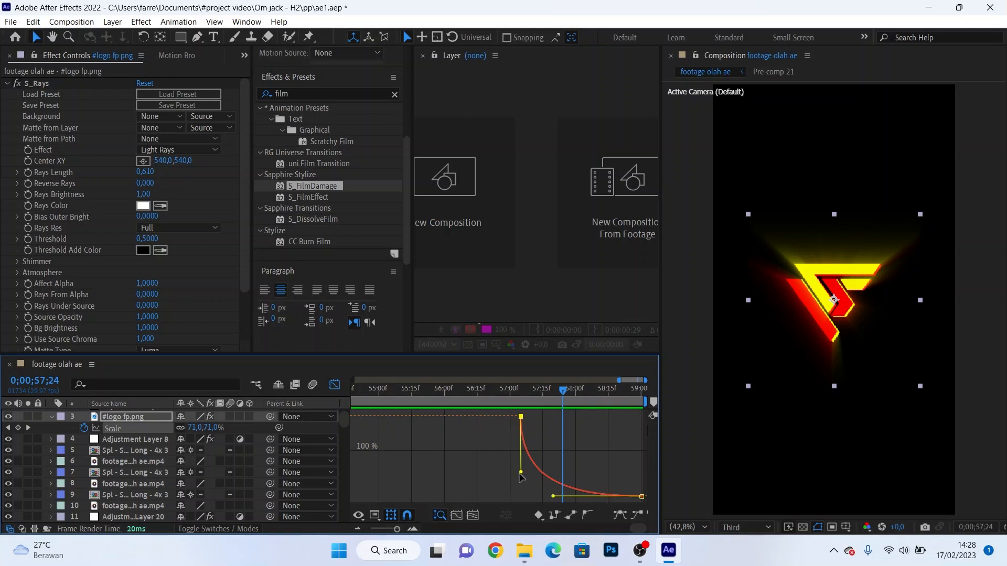
{"action": "left_click_drag", "start_coordinate": [521, 472], "coordinate": [572, 455]}
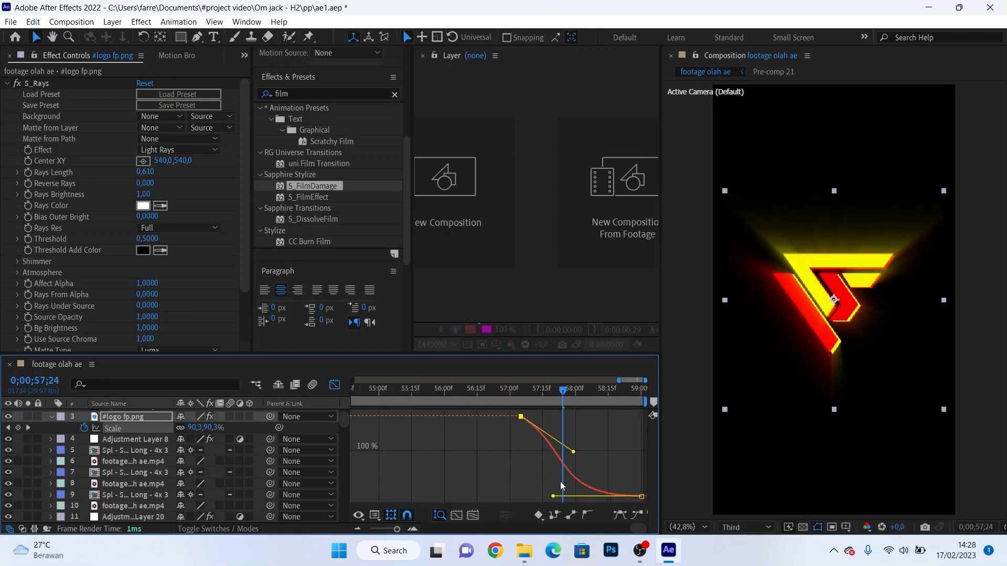
{"action": "left_click_drag", "start_coordinate": [553, 497], "coordinate": [482, 466]}
{"action": "left_click_drag", "start_coordinate": [584, 468], "coordinate": [559, 497]}
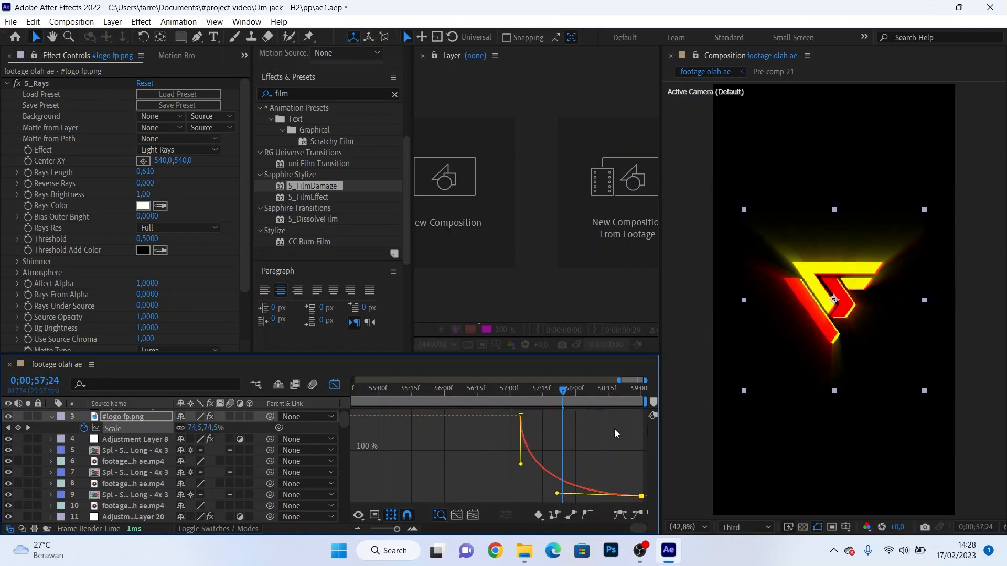
{"action": "left_click", "coordinate": [335, 384]}
Step: Return to the opening clips at 0;00;03;03, with the lowest layers of the main timeline in view
{"action": "left_click_drag", "start_coordinate": [396, 528], "coordinate": [370, 530]}
{"action": "scroll", "coordinate": [459, 486], "scroll_direction": "down", "scroll_amount": 5}
{"action": "scroll", "coordinate": [458, 486], "scroll_direction": "down", "scroll_amount": 5}
{"action": "scroll", "coordinate": [459, 489], "scroll_direction": "down", "scroll_amount": 20}
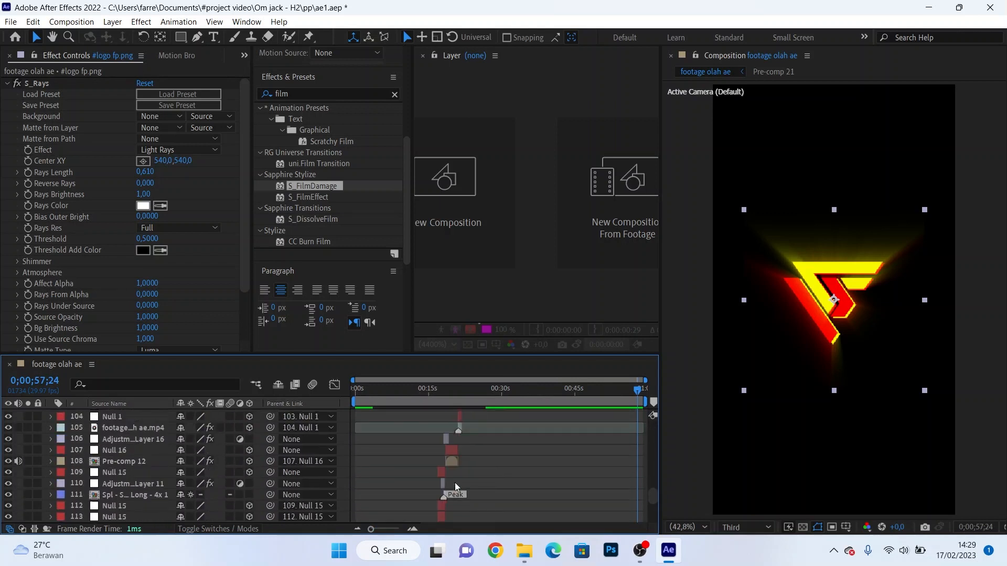
{"action": "scroll", "coordinate": [455, 483], "scroll_direction": "down", "scroll_amount": 5}
{"action": "left_click", "coordinate": [371, 401]}
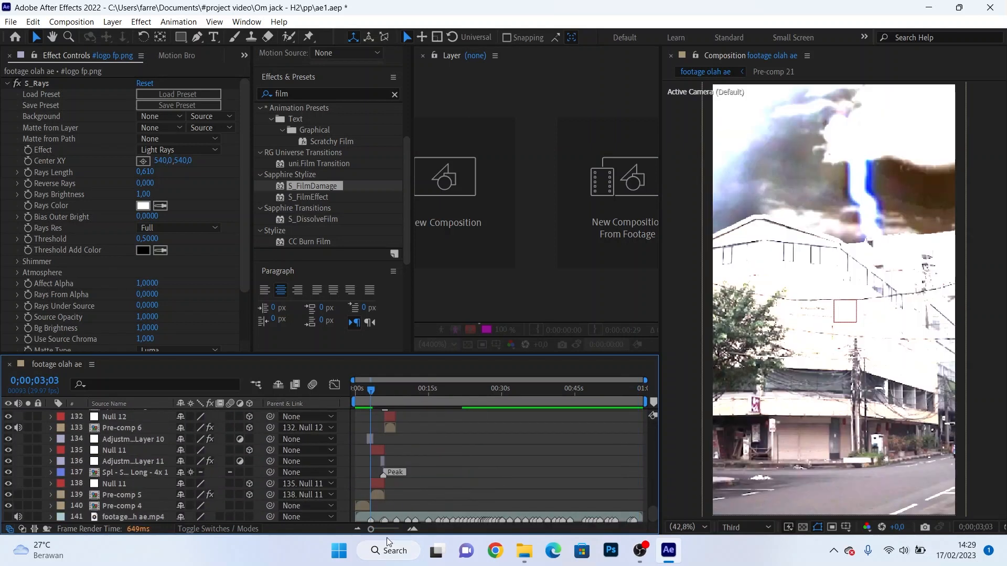
Step: Check the hat clip at 0;00;05;19, then go to 0;00;04;13 within Pre-comp 5
{"action": "left_click_drag", "start_coordinate": [371, 529], "coordinate": [391, 528]}
{"action": "mouse_move", "coordinate": [449, 400]}
{"action": "left_mouse_down"}
{"action": "mouse_move", "coordinate": [494, 398]}
{"action": "mouse_move", "coordinate": [445, 411]}
{"action": "left_mouse_up"}
{"action": "scroll", "coordinate": [508, 456], "scroll_direction": "up", "scroll_amount": 2}
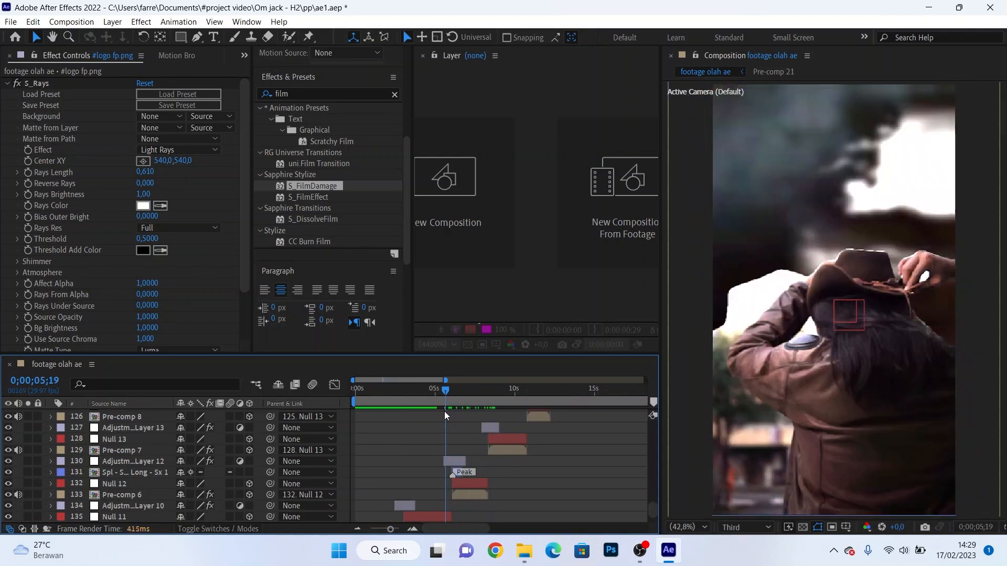
{"action": "scroll", "coordinate": [440, 413], "scroll_direction": "down", "scroll_amount": 2}
{"action": "left_click", "coordinate": [425, 401]}
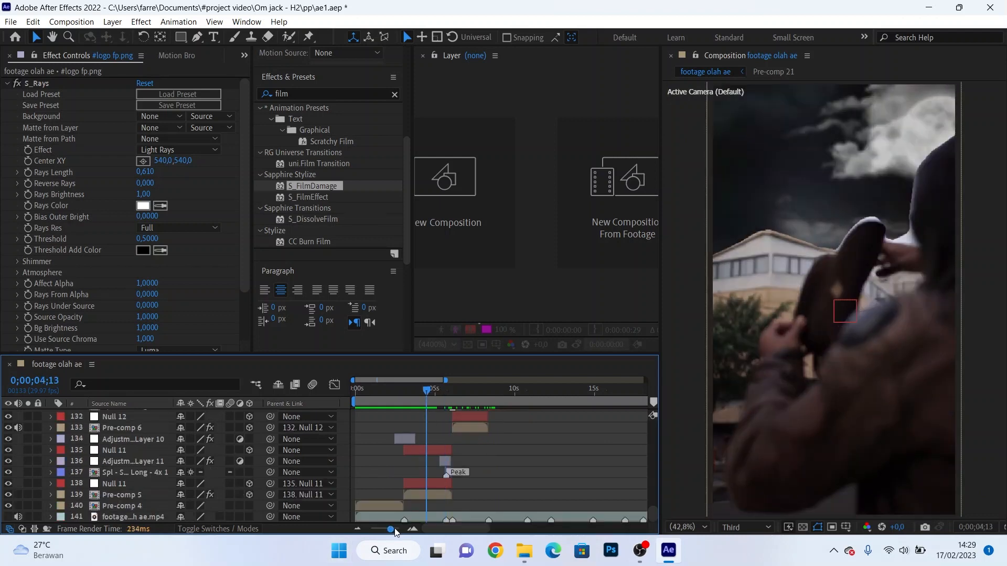
{"action": "left_click_drag", "start_coordinate": [393, 531], "coordinate": [397, 530]}
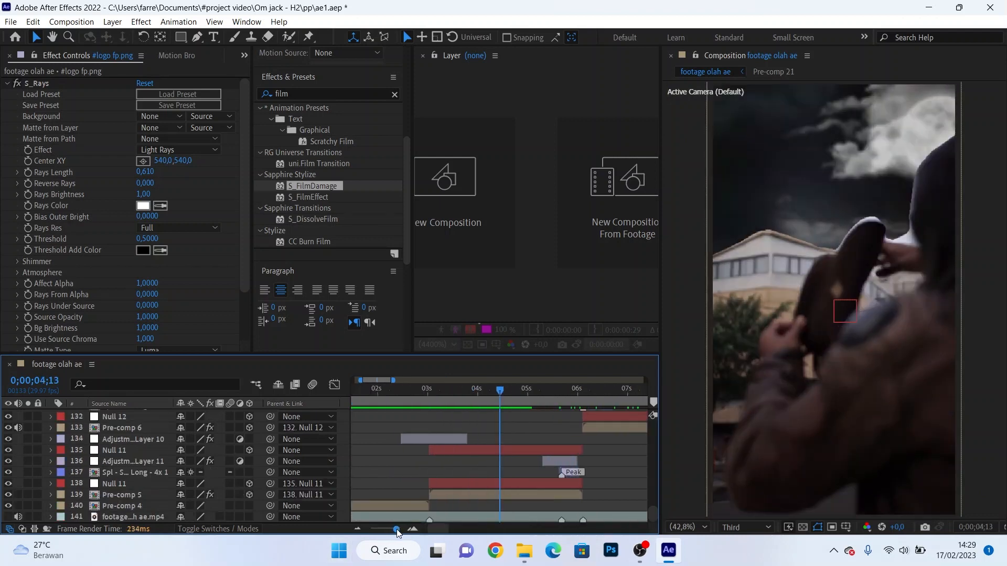
Step: Reveal the Position keyframes of both Null 11 layers that drive Pre-comp 5
{"action": "left_click", "coordinate": [499, 452]}
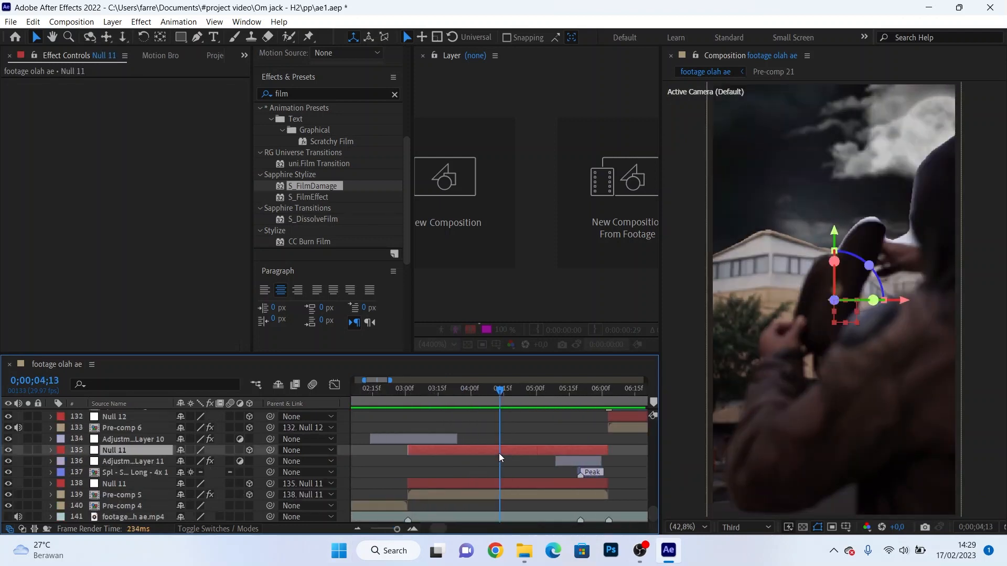
{"action": "left_click", "coordinate": [495, 484]}
{"action": "key", "text": "p"}
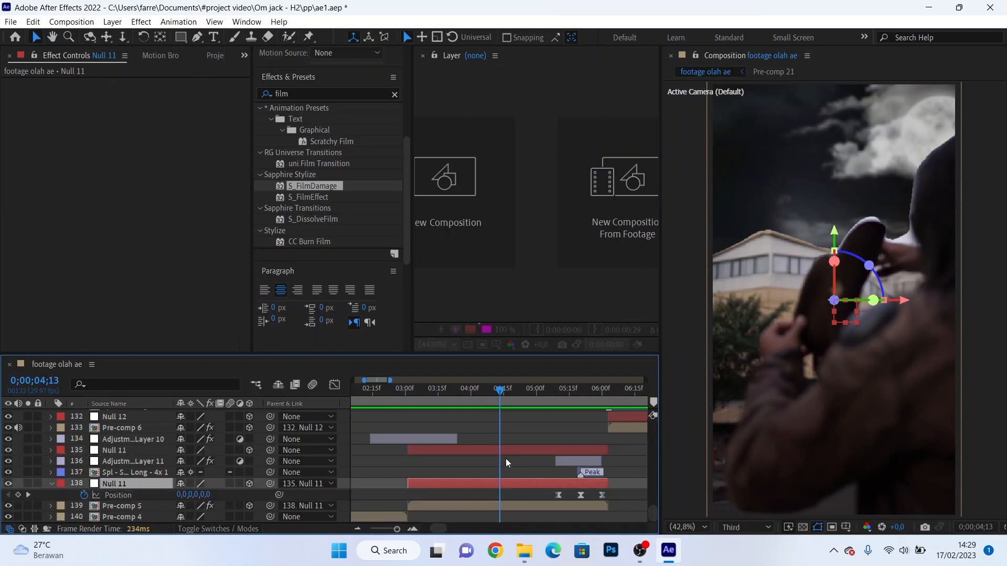
{"action": "left_click", "coordinate": [507, 449]}
{"action": "key", "text": "p"}
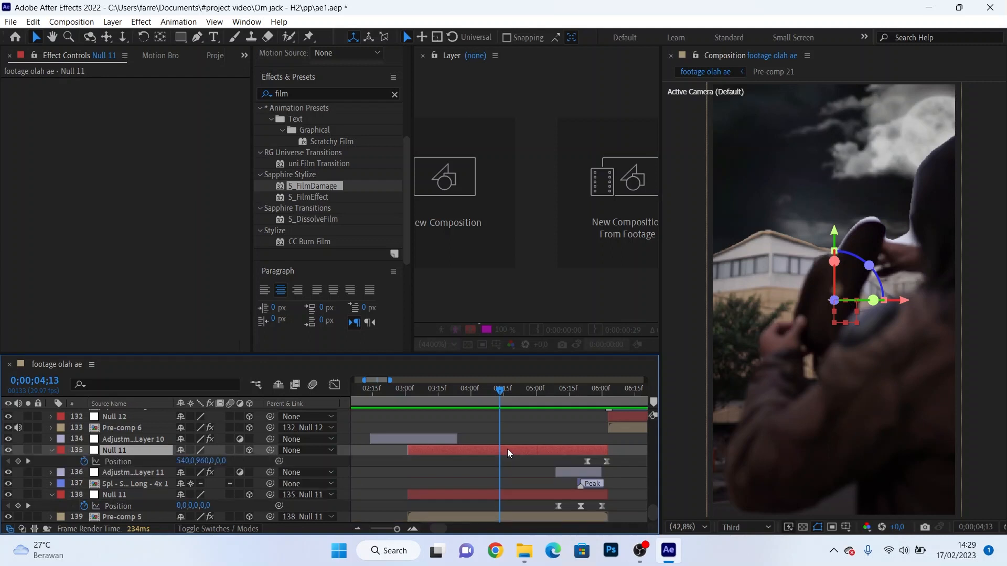
{"action": "key", "text": "p"}
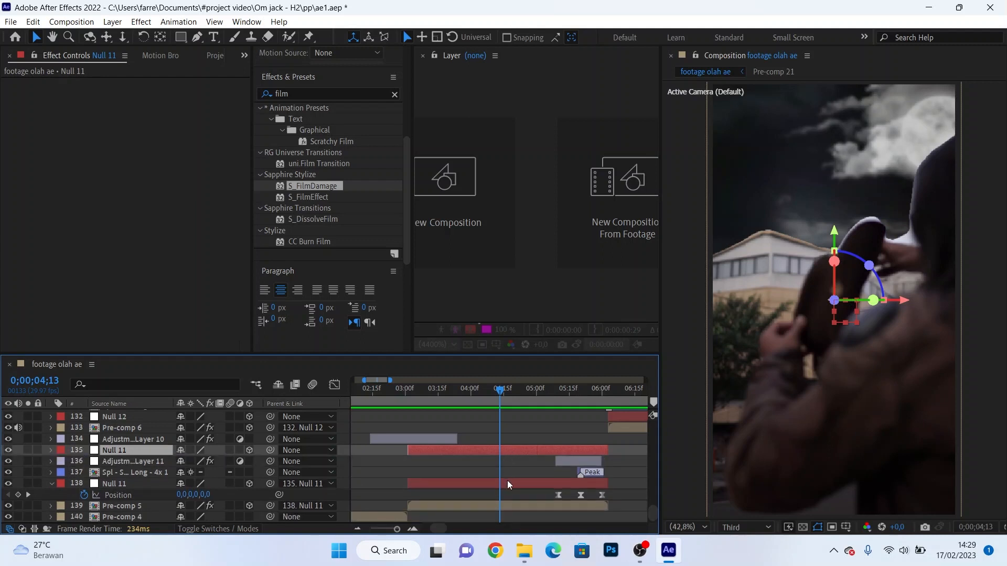
{"action": "left_click", "coordinate": [508, 482]}
{"action": "key", "text": "p"}
{"action": "key", "text": "p"}
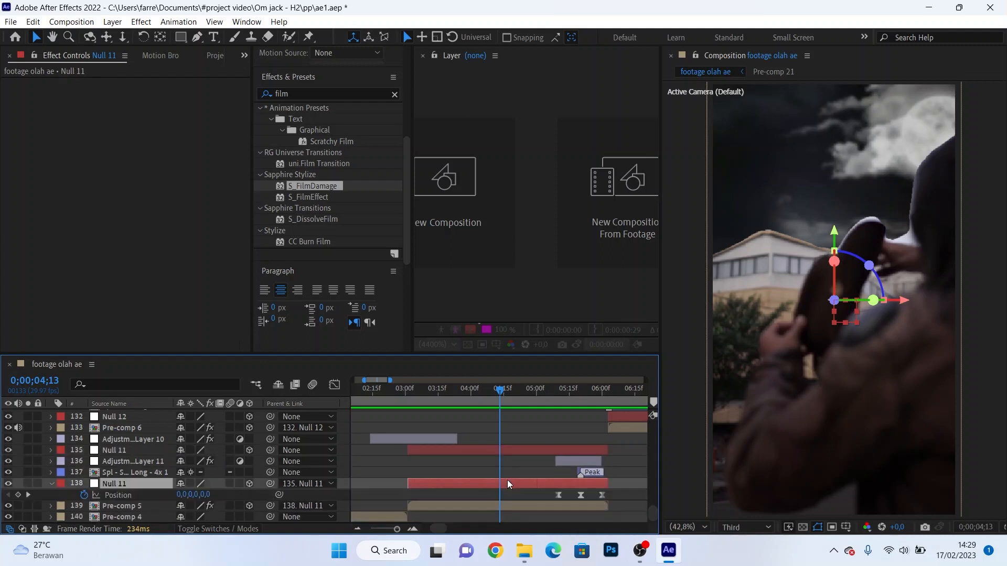
{"action": "left_click", "coordinate": [521, 454]}
{"action": "key", "text": "p"}
Step: Scrub across the Null 11 Position keyframes between 0;00;05;10 and 0;00;05;20 to examine the camera-like push
{"action": "mouse_move", "coordinate": [570, 401]}
{"action": "left_mouse_down"}
{"action": "mouse_move", "coordinate": [561, 401]}
{"action": "mouse_move", "coordinate": [577, 398]}
{"action": "left_mouse_up"}
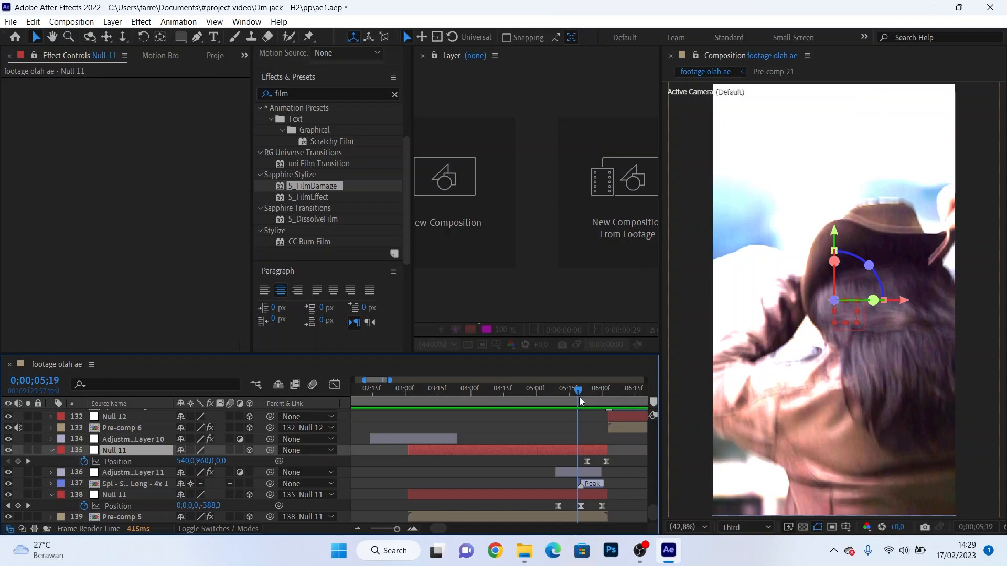
{"action": "left_click_drag", "start_coordinate": [579, 397], "coordinate": [594, 395]}
{"action": "left_click_drag", "start_coordinate": [624, 508], "coordinate": [543, 508]}
{"action": "left_click", "coordinate": [544, 508]}
{"action": "left_click_drag", "start_coordinate": [540, 399], "coordinate": [558, 405]}
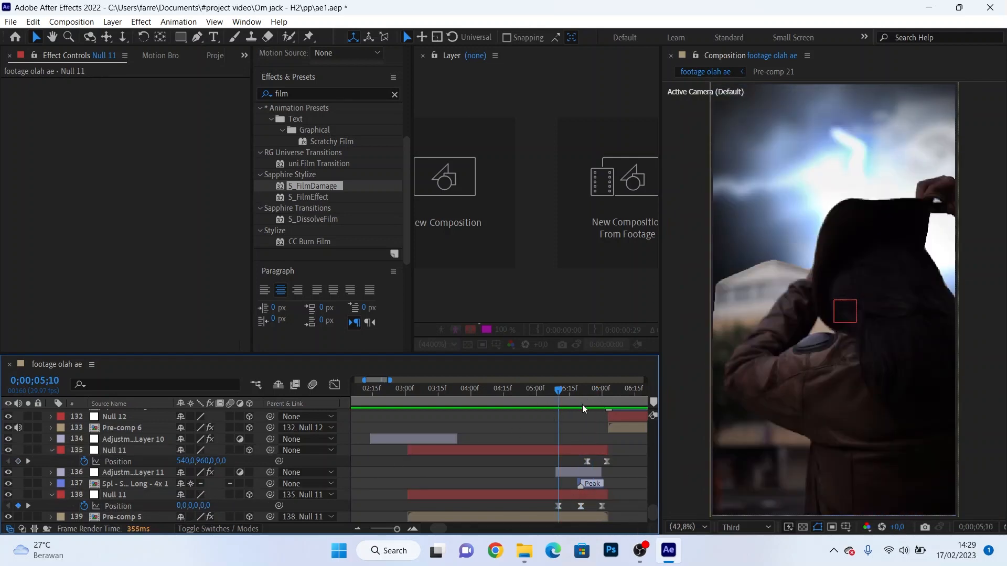
{"action": "left_click", "coordinate": [582, 405]}
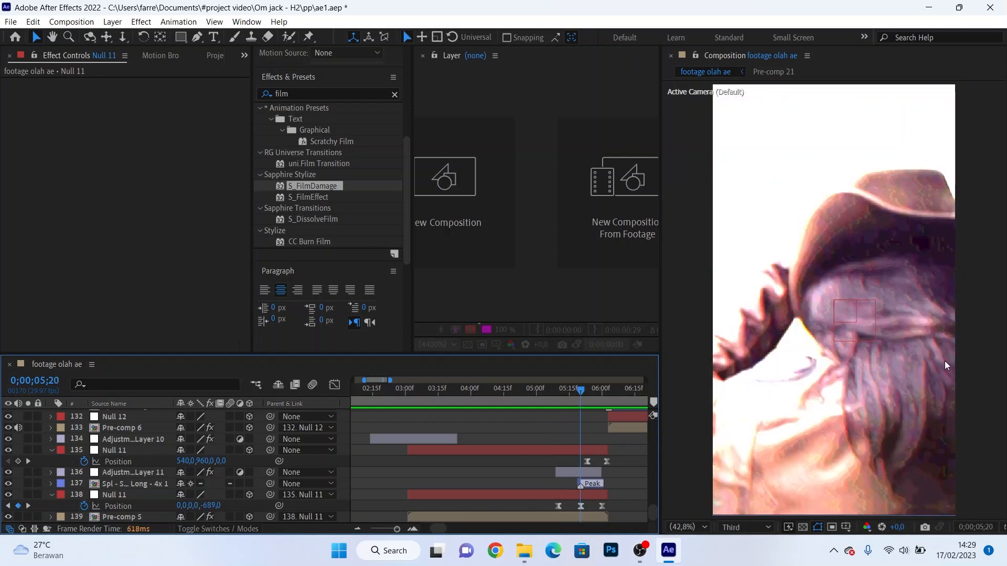
Step: Review the transition out of Pre-comp 5 and the following clips up to the lightning shot at 0;00;08;26
{"action": "left_click", "coordinate": [605, 401]}
{"action": "left_click_drag", "start_coordinate": [605, 399], "coordinate": [635, 402]}
{"action": "scroll", "coordinate": [637, 414], "scroll_direction": "up", "scroll_amount": 2}
{"action": "key", "text": "space"}
{"action": "mouse_move", "coordinate": [397, 529]}
{"action": "left_mouse_down"}
{"action": "mouse_move", "coordinate": [374, 529]}
{"action": "mouse_move", "coordinate": [398, 529]}
{"action": "left_mouse_up"}
{"action": "left_click_drag", "start_coordinate": [618, 399], "coordinate": [638, 393]}
{"action": "left_click_drag", "start_coordinate": [396, 527], "coordinate": [386, 528]}
{"action": "scroll", "coordinate": [525, 467], "scroll_direction": "up", "scroll_amount": 2}
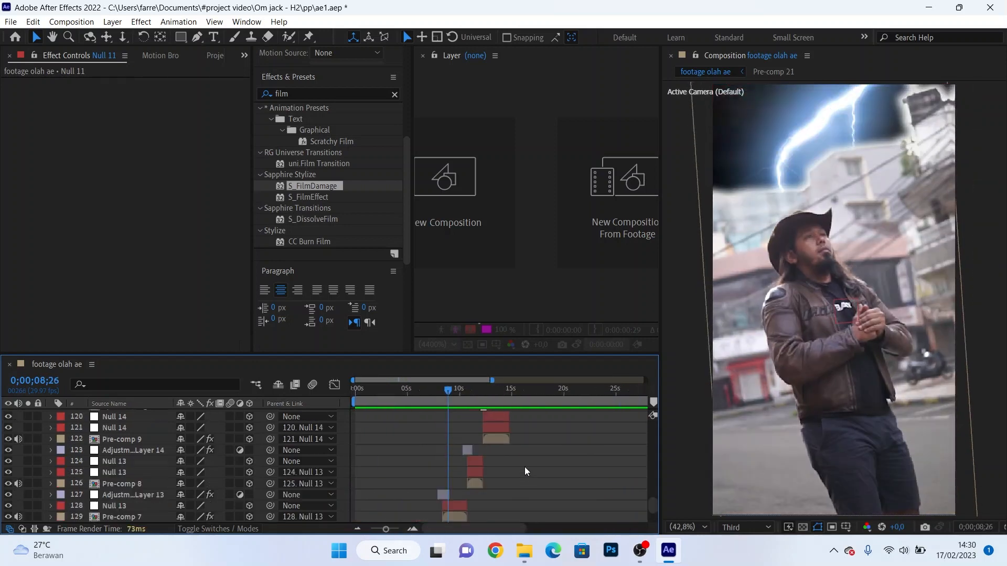
Step: Review the motorcycle clips and their shake and flash layers at 0;00;15;03, 0;00;17;28 and 0;00;18;23
{"action": "left_click_drag", "start_coordinate": [473, 401], "coordinate": [512, 405]}
{"action": "scroll", "coordinate": [514, 425], "scroll_direction": "up", "scroll_amount": 2}
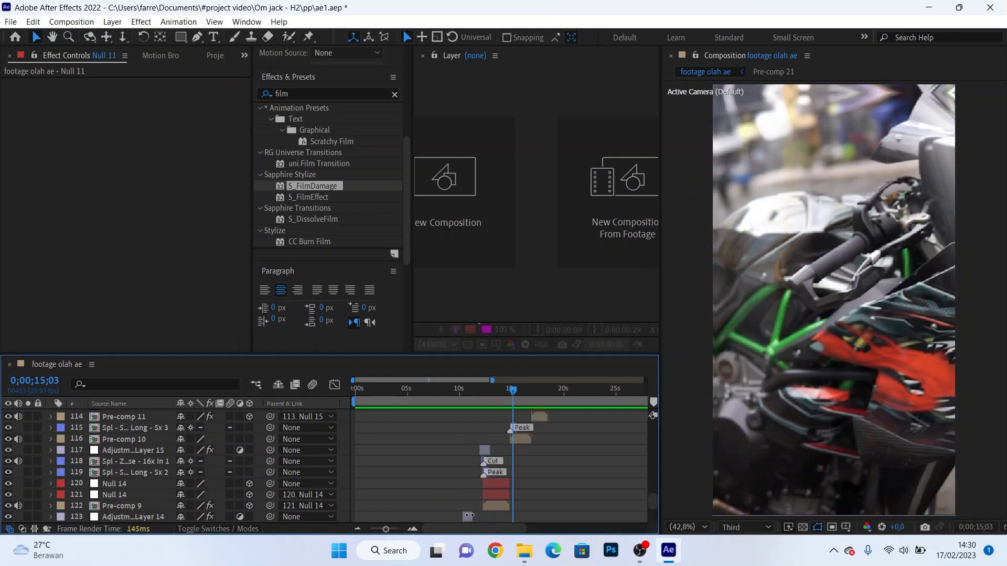
{"action": "left_click", "coordinate": [394, 530]}
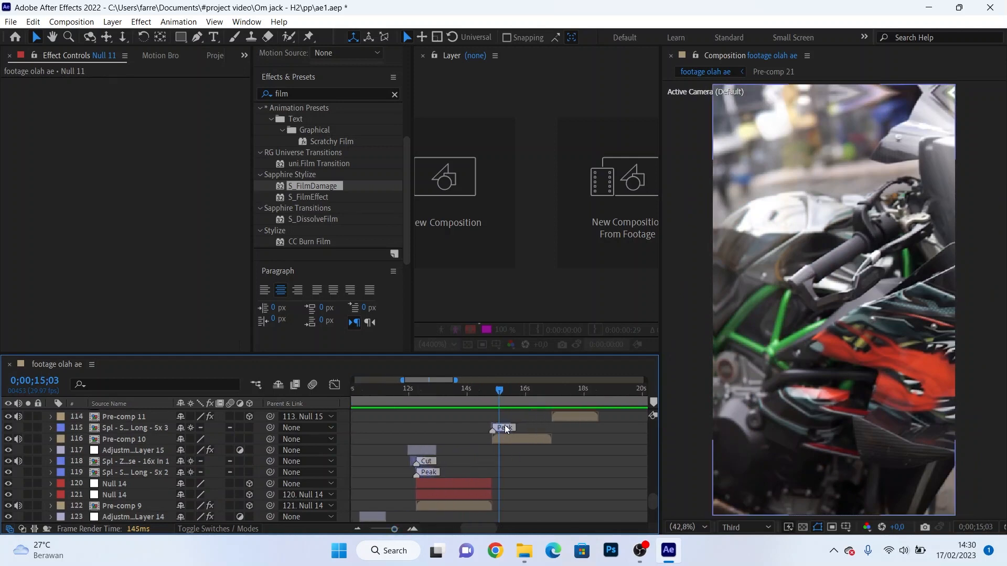
{"action": "scroll", "coordinate": [561, 445], "scroll_direction": "up", "scroll_amount": 2}
{"action": "left_click", "coordinate": [588, 398]}
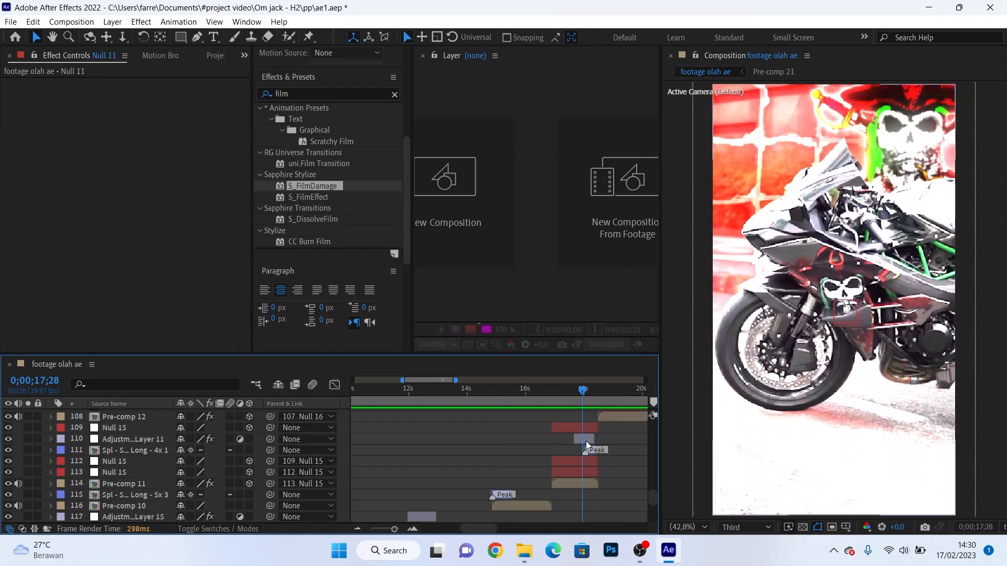
{"action": "scroll", "coordinate": [596, 436], "scroll_direction": "up", "scroll_amount": 3}
{"action": "left_click", "coordinate": [608, 398]}
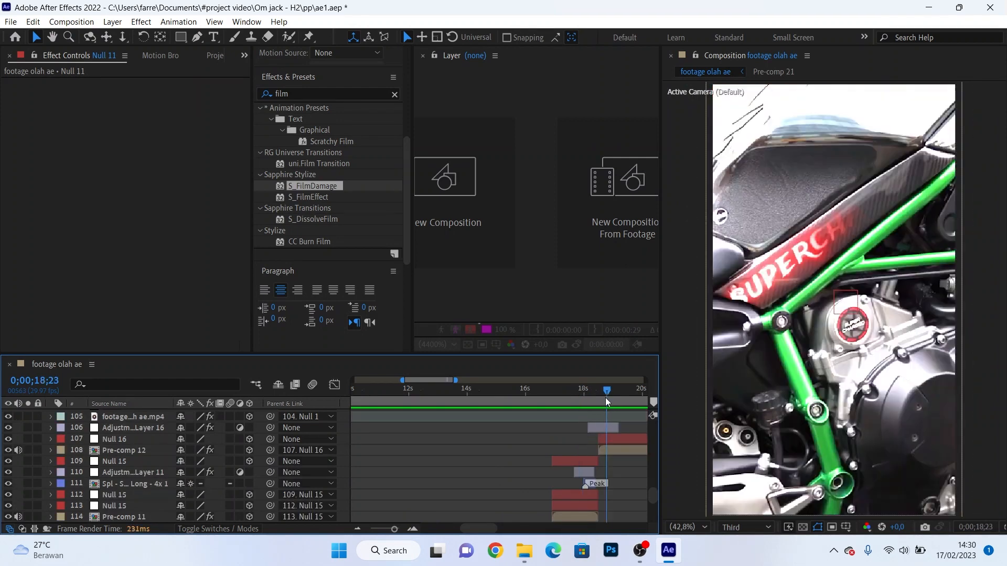
Step: Examine the Exposure effect on the two Adjustment Layer 16 flashes and the Spl - Shake Hit Long - 4x 2 layer at 0;00;21;07
{"action": "left_click", "coordinate": [596, 427]}
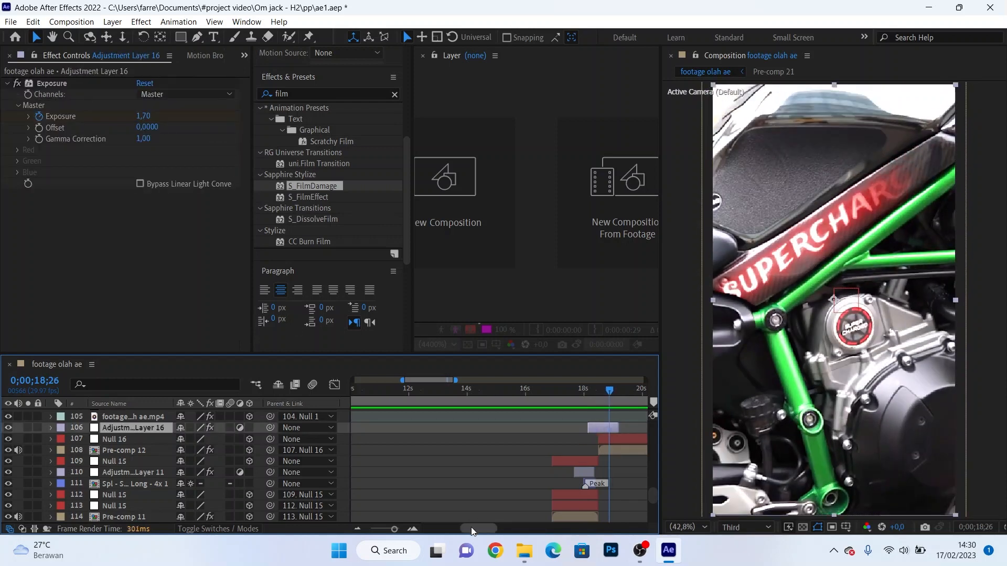
{"action": "scroll", "coordinate": [553, 471], "scroll_direction": "right", "scroll_amount": 5}
{"action": "scroll", "coordinate": [553, 471], "scroll_direction": "up", "scroll_amount": 6}
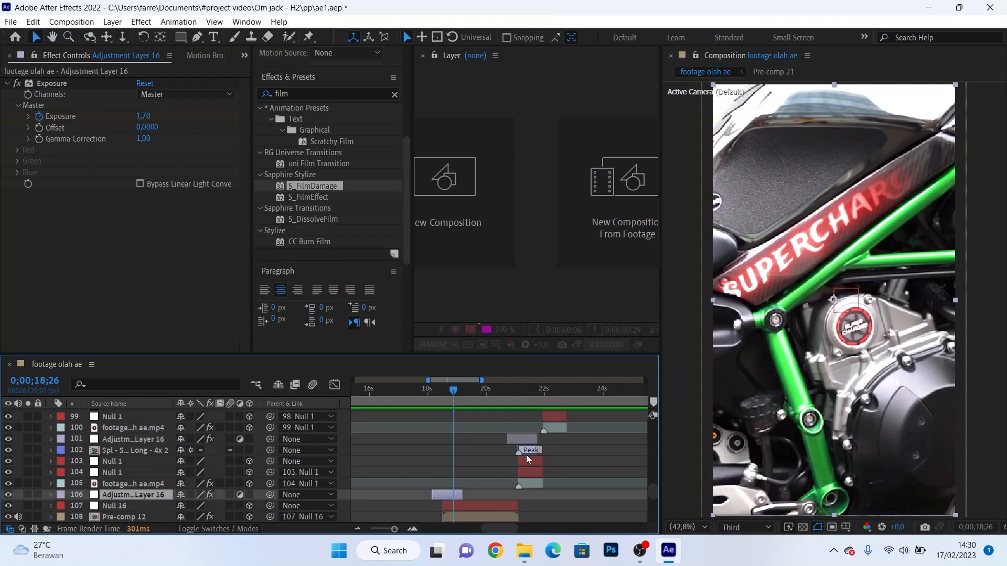
{"action": "left_click", "coordinate": [527, 452]}
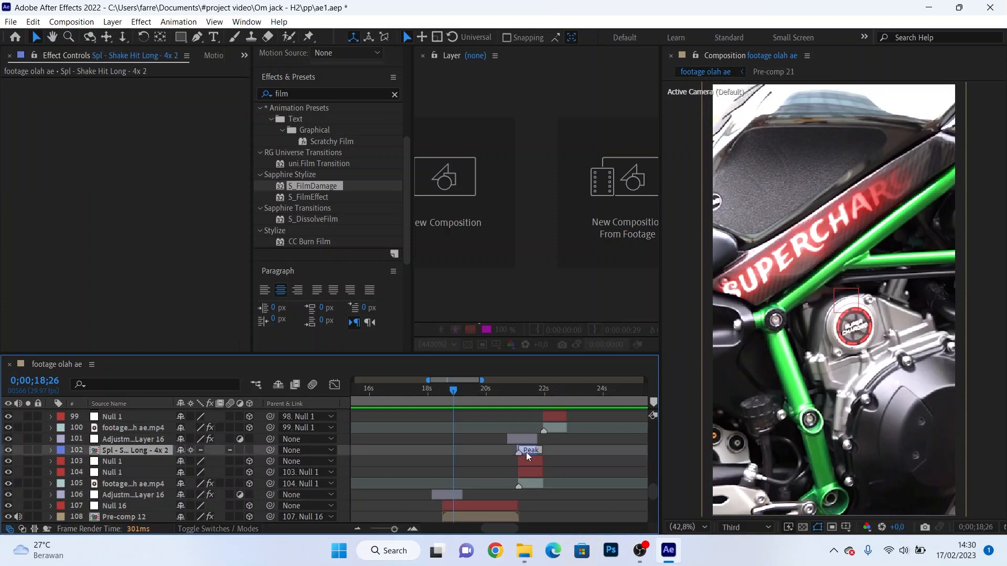
{"action": "left_click", "coordinate": [523, 399]}
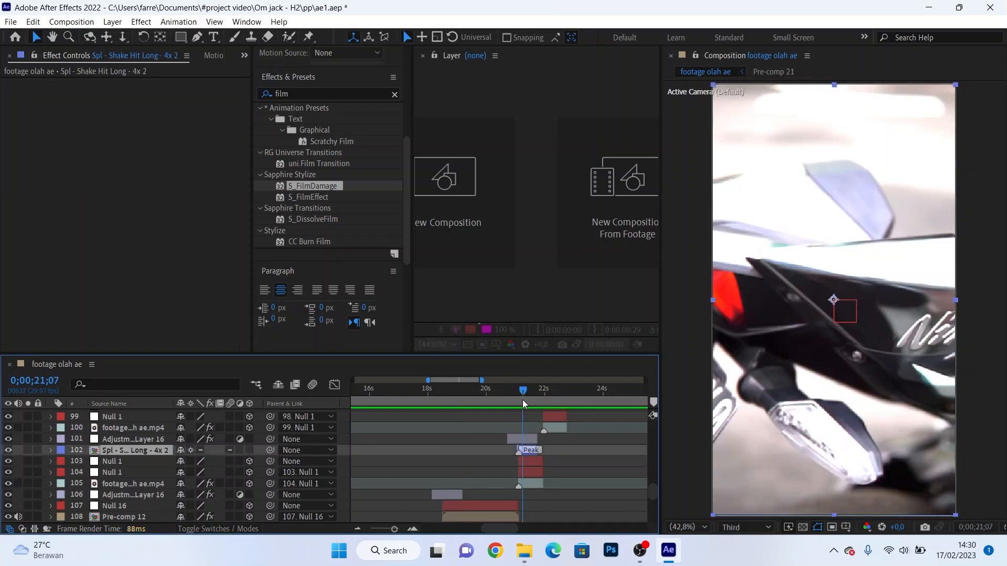
{"action": "left_click", "coordinate": [534, 443]}
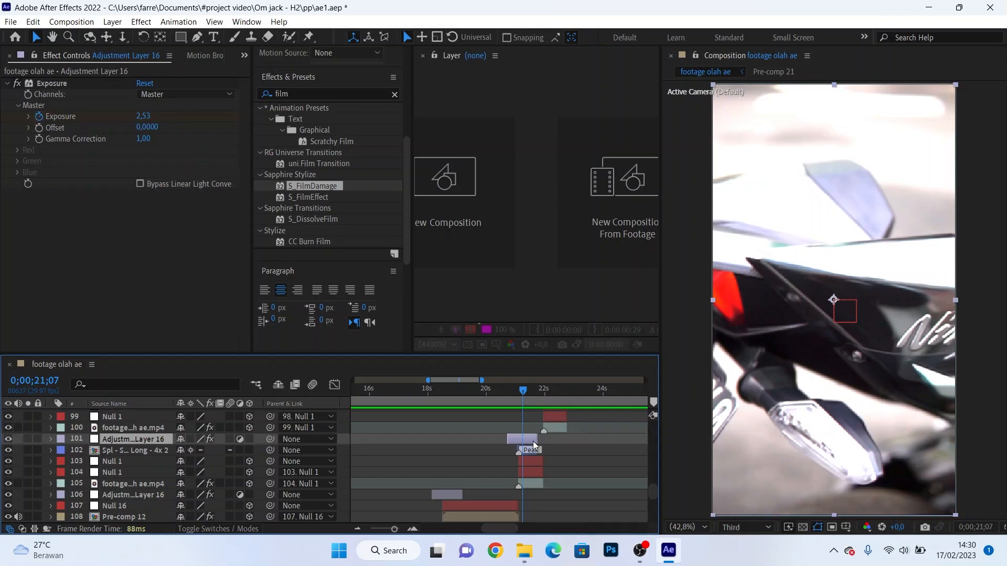
Step: Inspect the repeated Null 1, shake and Adjustment Layer 16 groups, viewing the clip at 0;00;23;26
{"action": "scroll", "coordinate": [593, 457], "scroll_direction": "up", "scroll_amount": 2}
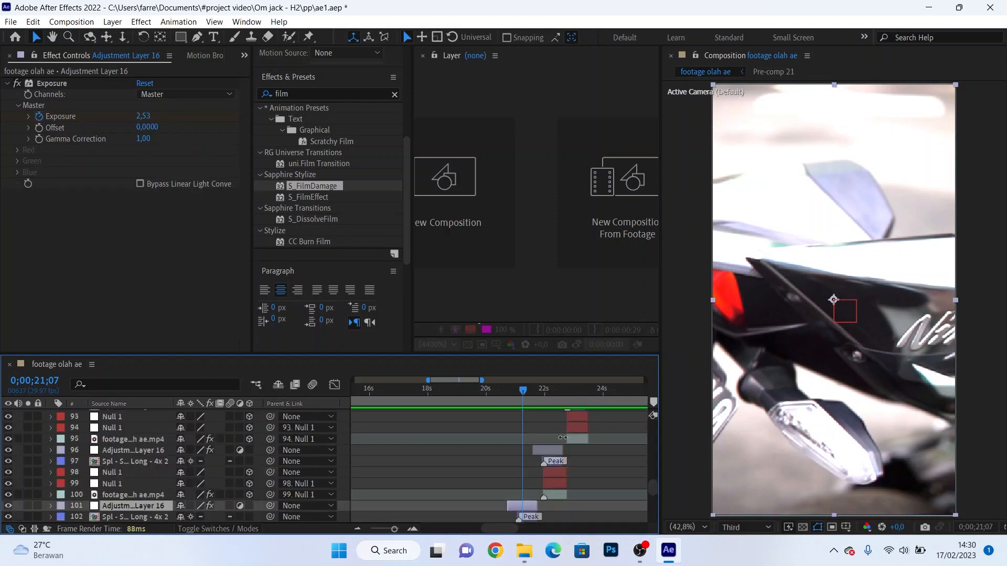
{"action": "scroll", "coordinate": [552, 451], "scroll_direction": "up", "scroll_amount": 1}
{"action": "scroll", "coordinate": [568, 450], "scroll_direction": "up", "scroll_amount": 5}
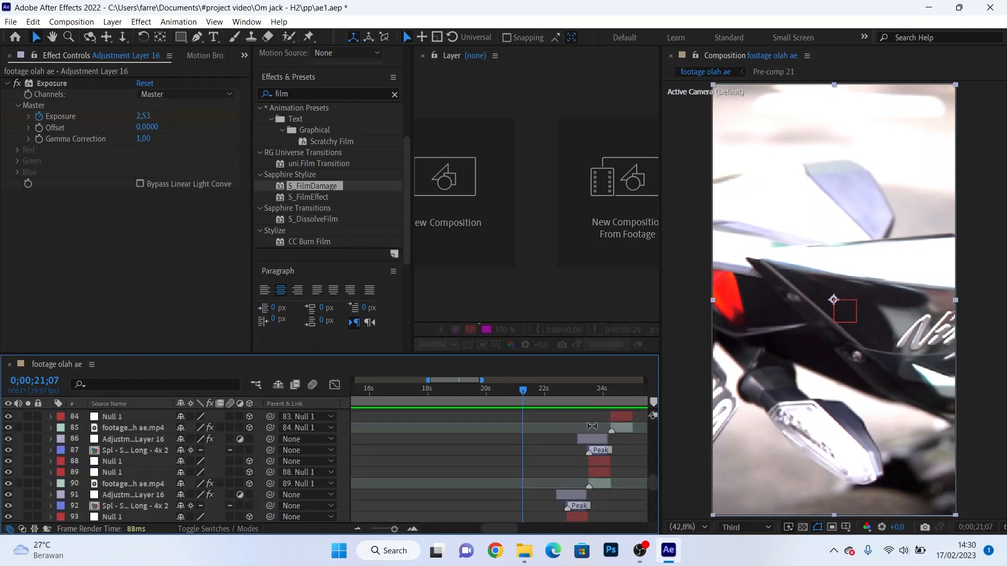
{"action": "left_click", "coordinate": [598, 404]}
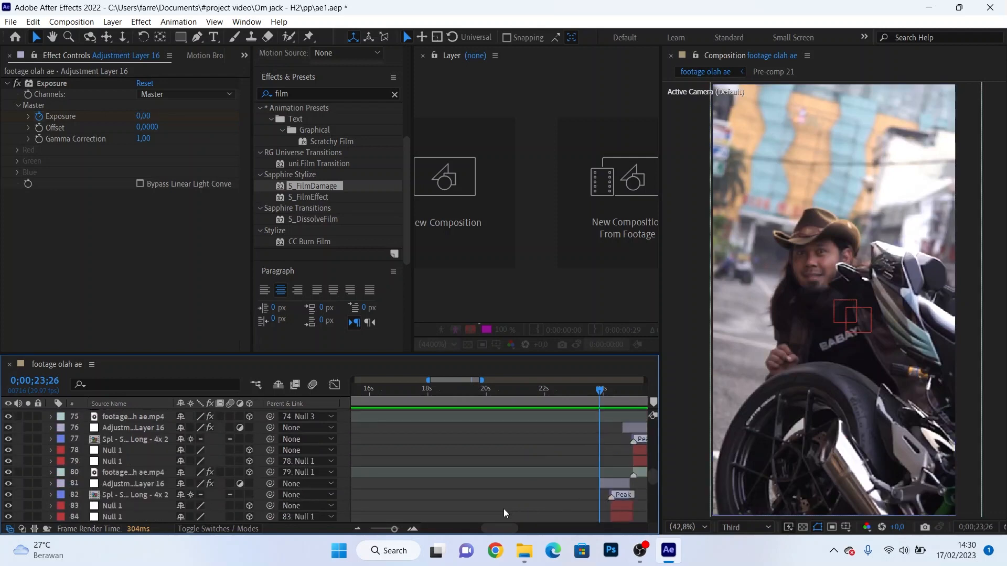
Step: Review the short clips with Adjustment Layer 17 transitions up to 0;00;26;20
{"action": "scroll", "coordinate": [507, 527], "scroll_direction": "right", "scroll_amount": 5}
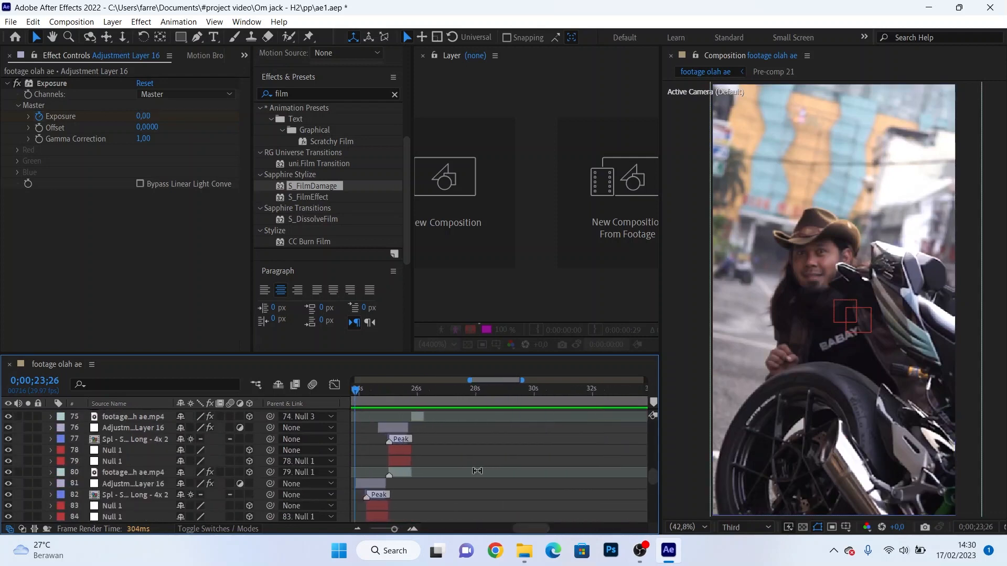
{"action": "scroll", "coordinate": [478, 471], "scroll_direction": "up", "scroll_amount": 1}
{"action": "scroll", "coordinate": [417, 417], "scroll_direction": "up", "scroll_amount": 1}
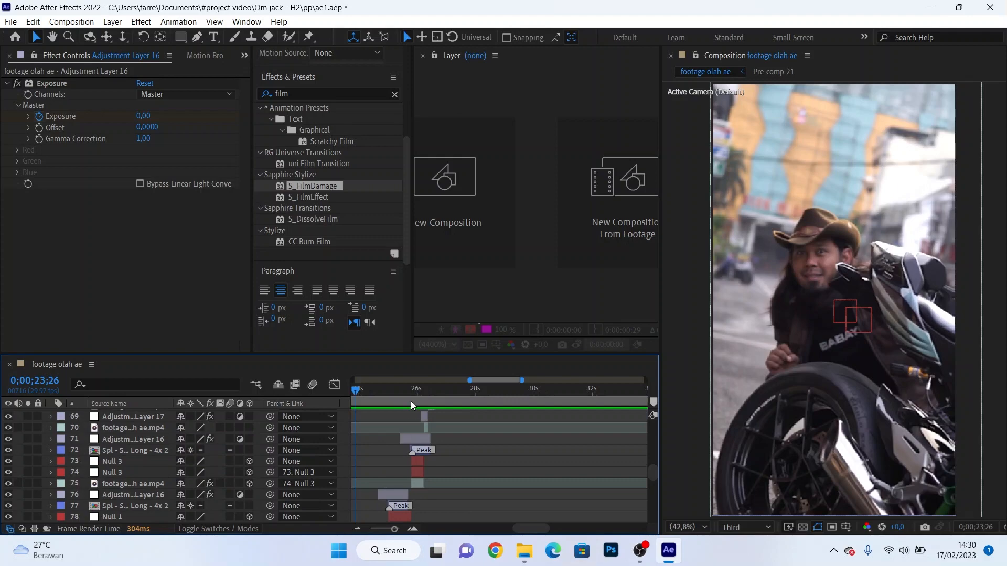
{"action": "left_click", "coordinate": [410, 402]}
{"action": "scroll", "coordinate": [421, 405], "scroll_direction": "up", "scroll_amount": 1}
{"action": "left_click_drag", "start_coordinate": [423, 406], "coordinate": [436, 405]}
{"action": "scroll", "coordinate": [436, 405], "scroll_direction": "up", "scroll_amount": 1}
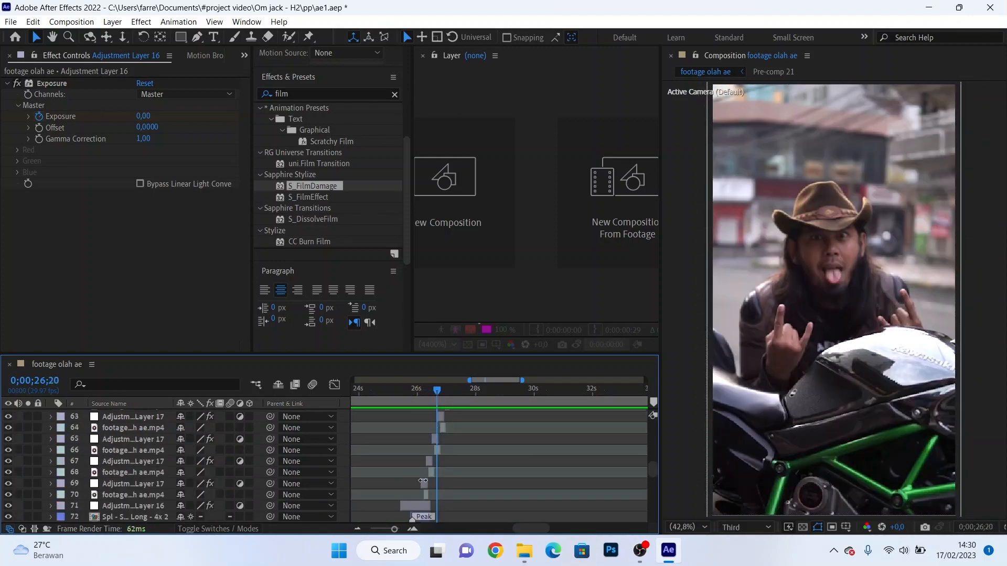
Step: Check the Exposure effect on the Adjustment Layer 17 flash in row 67, and view the transition at 0;00;27;15
{"action": "left_click", "coordinate": [428, 462]}
{"action": "left_click_drag", "start_coordinate": [395, 529], "coordinate": [397, 529]}
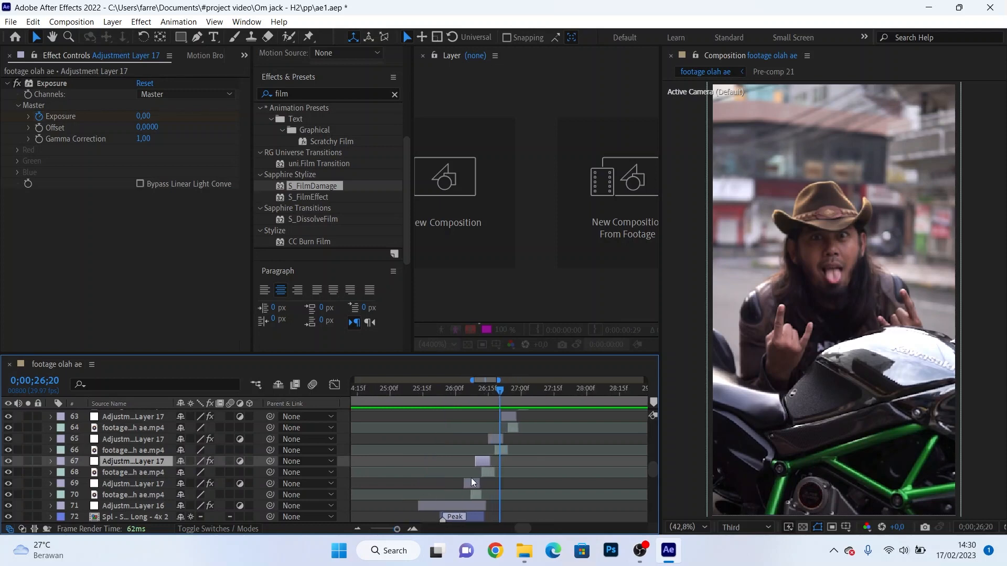
{"action": "scroll", "coordinate": [524, 427], "scroll_direction": "up", "scroll_amount": 3}
{"action": "mouse_move", "coordinate": [564, 402]}
{"action": "left_mouse_down"}
{"action": "mouse_move", "coordinate": [532, 408]}
{"action": "mouse_move", "coordinate": [557, 403]}
{"action": "left_mouse_up"}
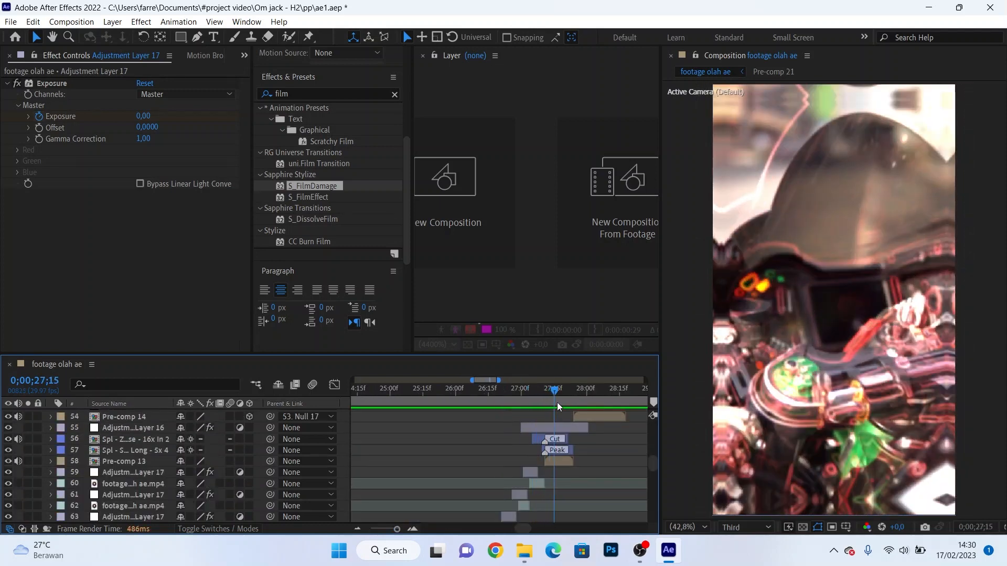
Step: Inspect the Spl - Zoom Ease - 16x In 2, Spl - Shake Hit Long - 5x 4 and Adjustment Layer 16 layers around 0;00;27;11
{"action": "left_click", "coordinate": [554, 443]}
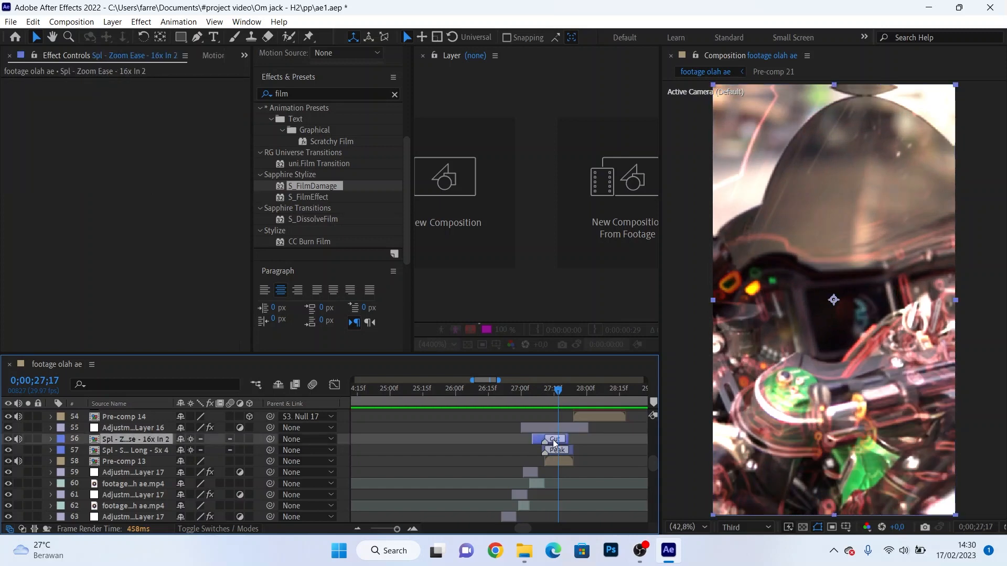
{"action": "left_click_drag", "start_coordinate": [549, 402], "coordinate": [542, 404]}
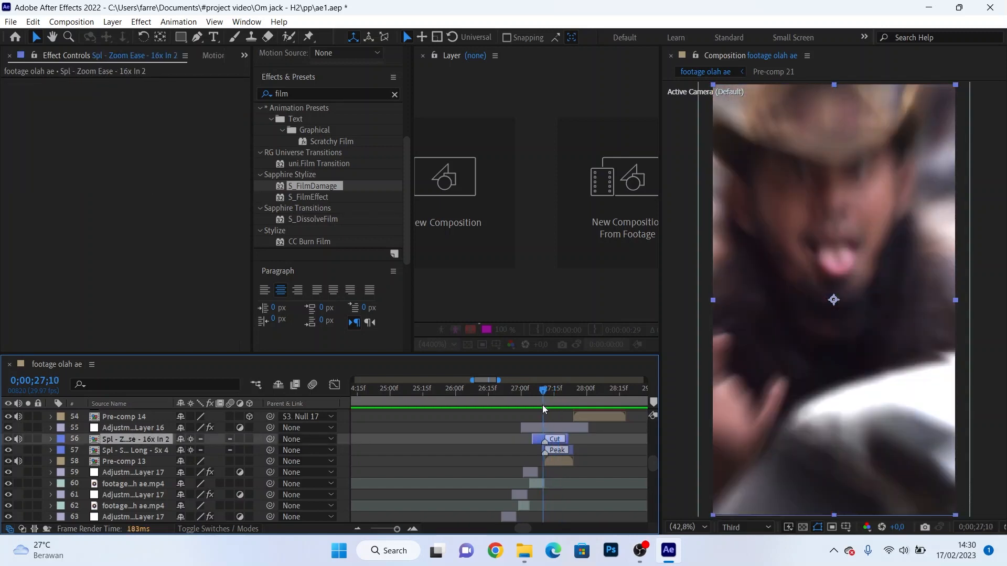
{"action": "left_click", "coordinate": [553, 450]}
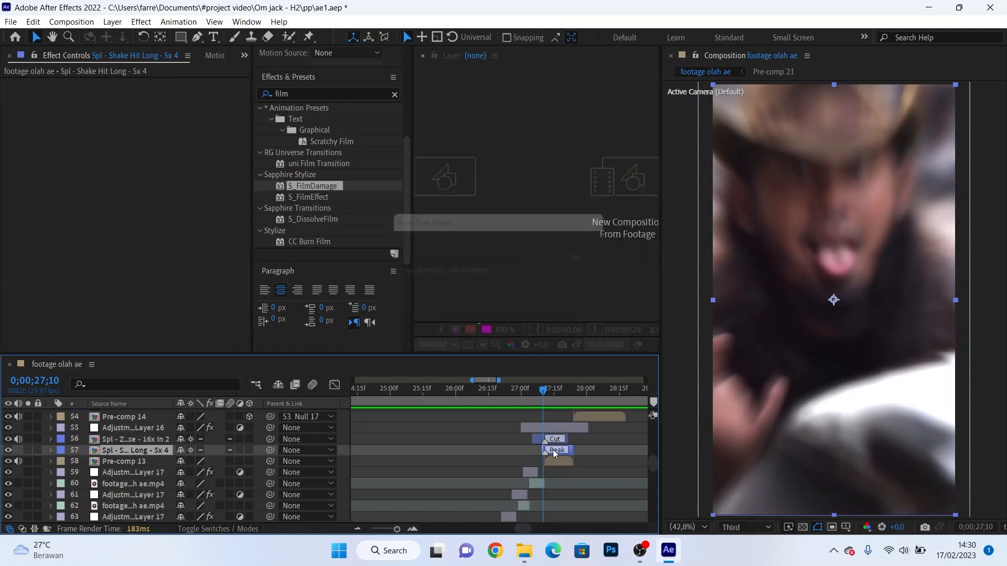
{"action": "left_click", "coordinate": [546, 395]}
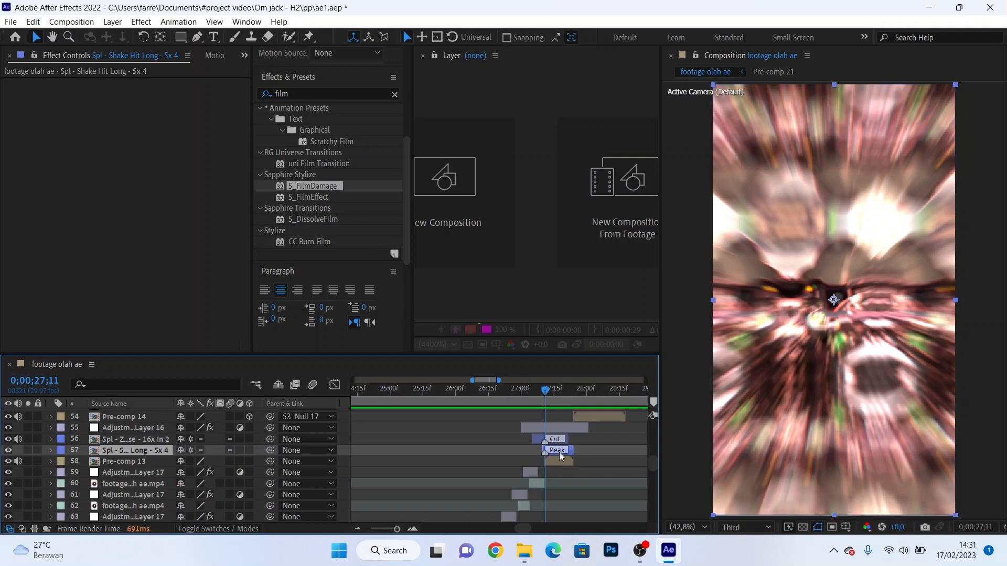
{"action": "left_click", "coordinate": [557, 426]}
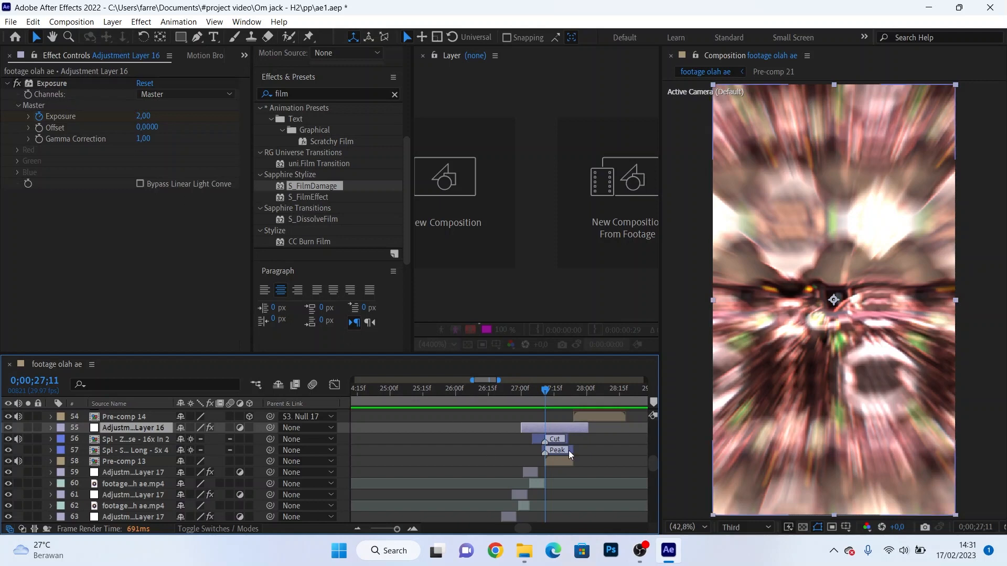
Step: View the helmeted rider clip with Null 17, Pre-comp 14 and its flash layer at 0;00;28;02
{"action": "scroll", "coordinate": [568, 451], "scroll_direction": "up", "scroll_amount": 3}
{"action": "left_click_drag", "start_coordinate": [568, 401], "coordinate": [592, 398]}
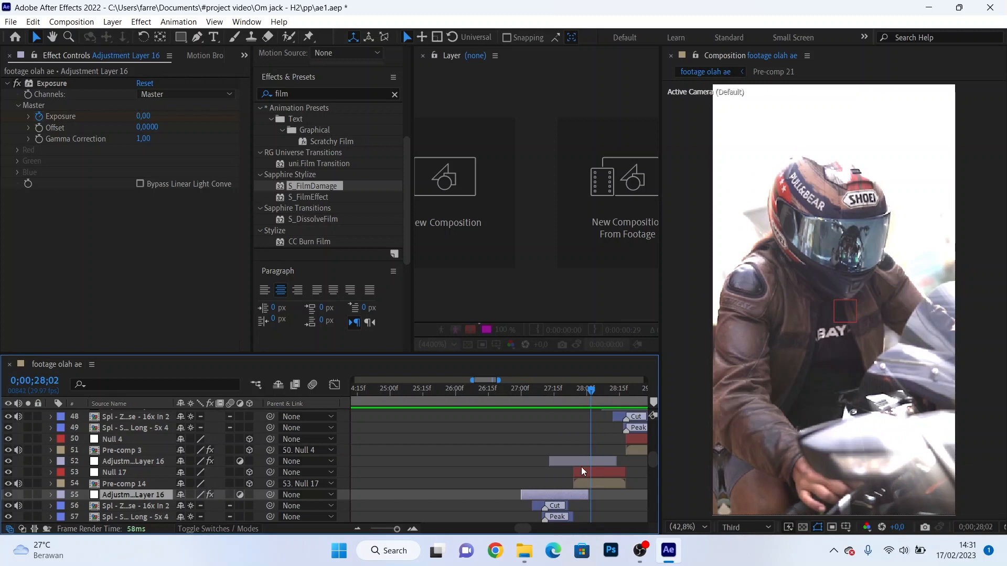
{"action": "scroll", "coordinate": [524, 517], "scroll_direction": "right", "scroll_amount": 5}
{"action": "scroll", "coordinate": [475, 416], "scroll_direction": "up", "scroll_amount": 2}
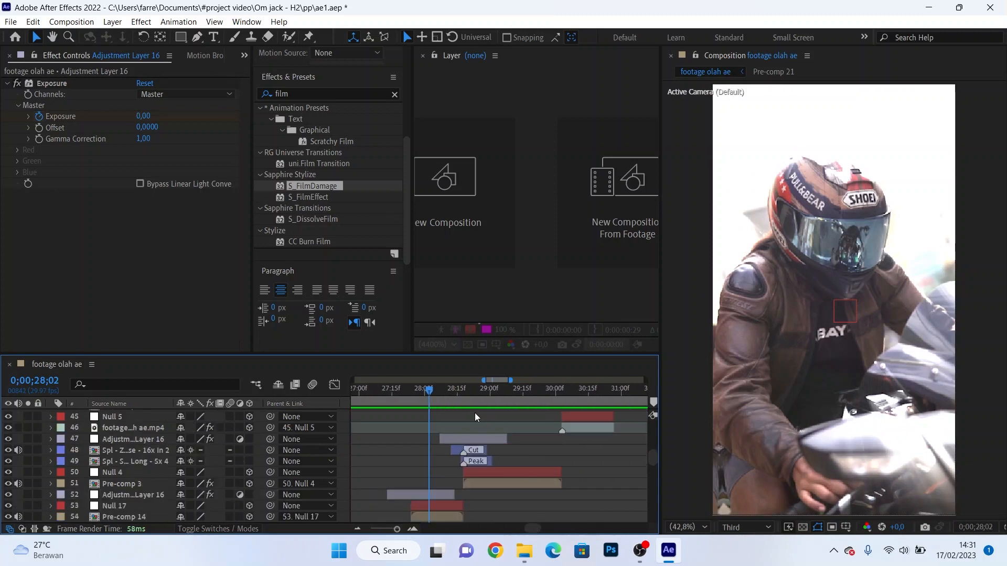
Step: Inspect the shake, Zoom Ease and Adjustment Layer 16 layers at 0;00;28;23, and play the transition from 0;00;28;04
{"action": "left_click", "coordinate": [474, 407]}
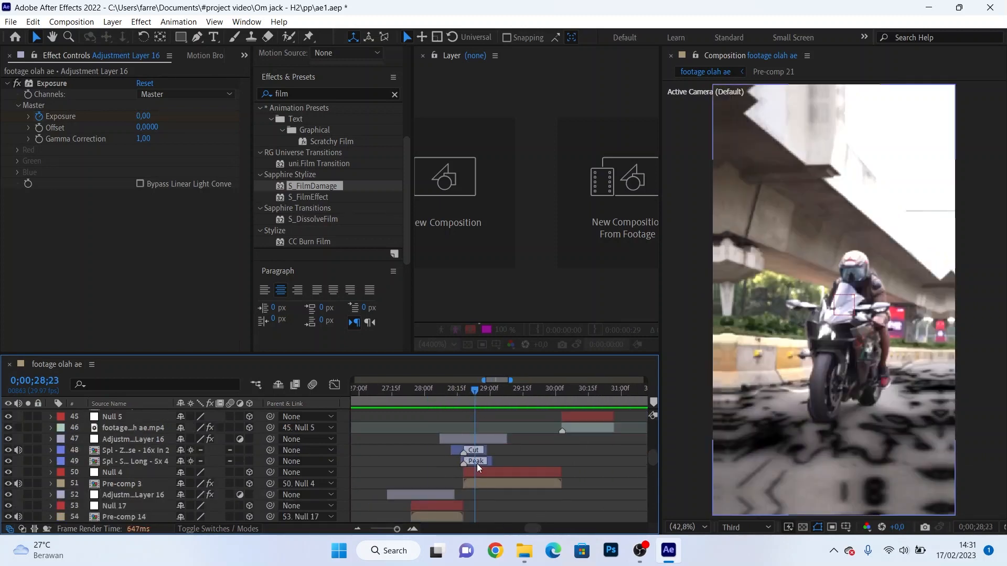
{"action": "left_click", "coordinate": [477, 463]}
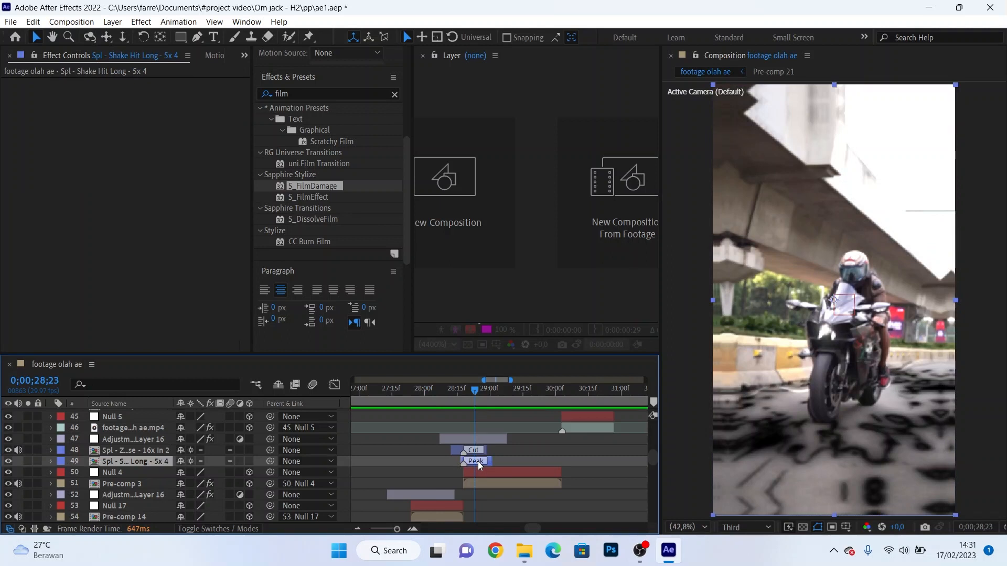
{"action": "left_click", "coordinate": [473, 451]}
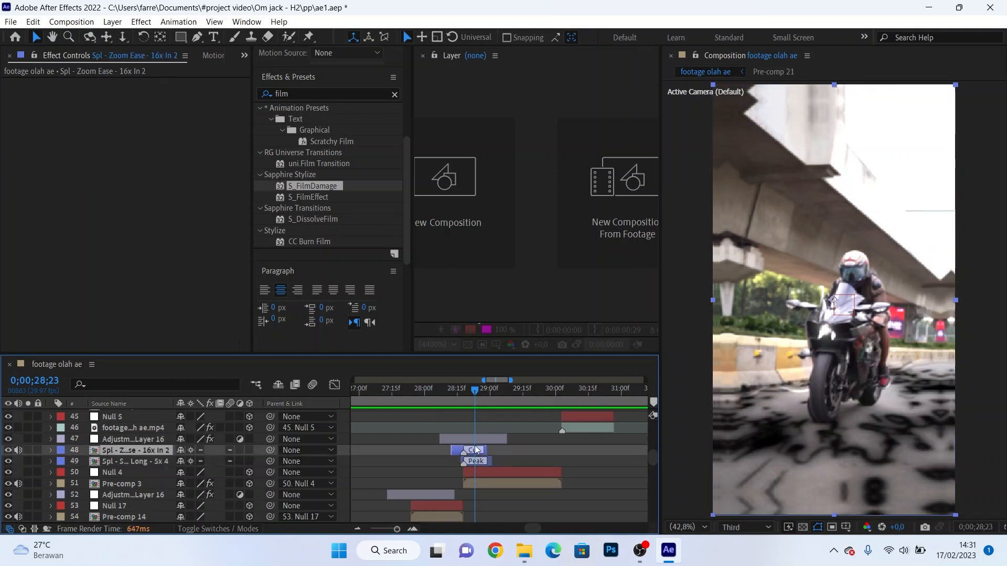
{"action": "left_click", "coordinate": [464, 440]}
{"action": "left_click", "coordinate": [433, 403]}
{"action": "key", "text": "space"}
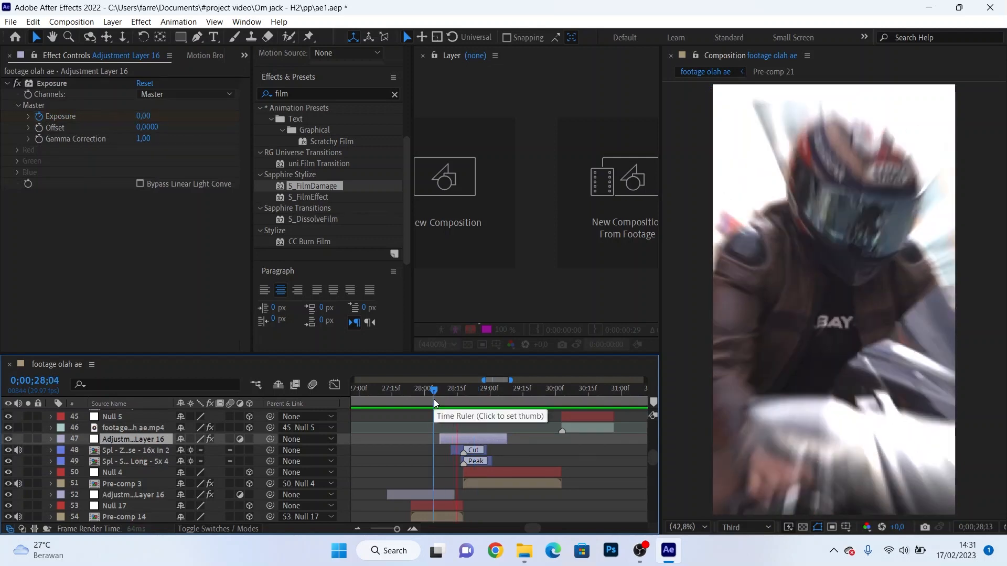
Step: Review the pre-comps, footage clips and adjustment layers around 0;00;34;29 and 0;00;36;14
{"action": "scroll", "coordinate": [546, 411], "scroll_direction": "up", "scroll_amount": 3}
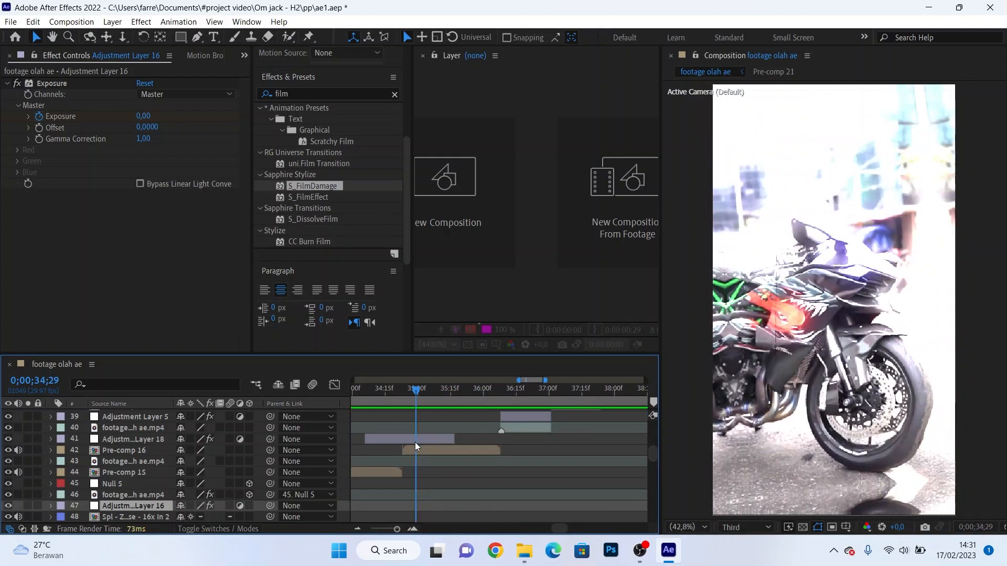
{"action": "scroll", "coordinate": [445, 436], "scroll_direction": "up", "scroll_amount": 2}
{"action": "left_click", "coordinate": [513, 390]}
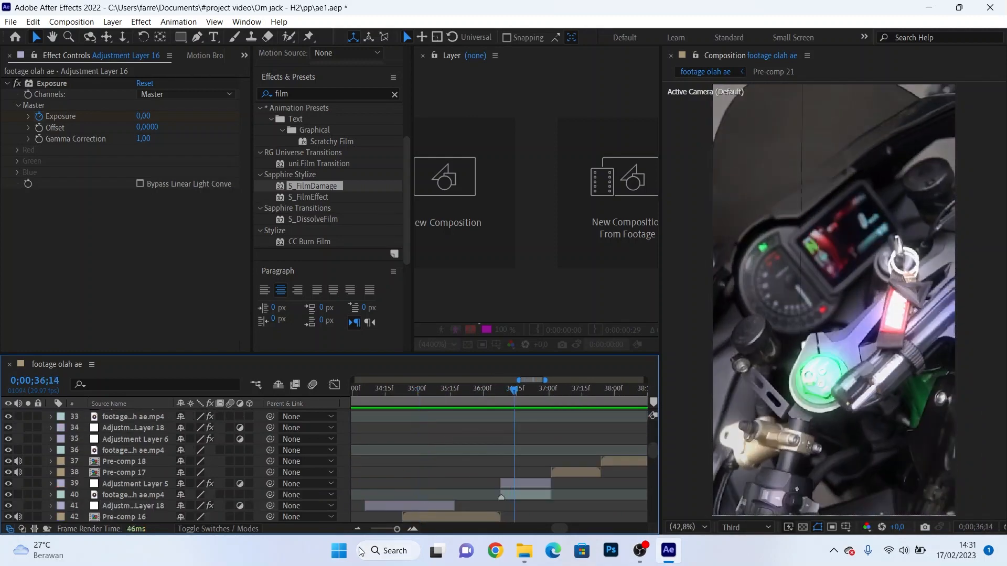
{"action": "scroll", "coordinate": [515, 452], "scroll_direction": "down", "scroll_amount": 4}
{"action": "scroll", "coordinate": [518, 448], "scroll_direction": "up", "scroll_amount": 2}
{"action": "scroll", "coordinate": [524, 448], "scroll_direction": "up", "scroll_amount": 3}
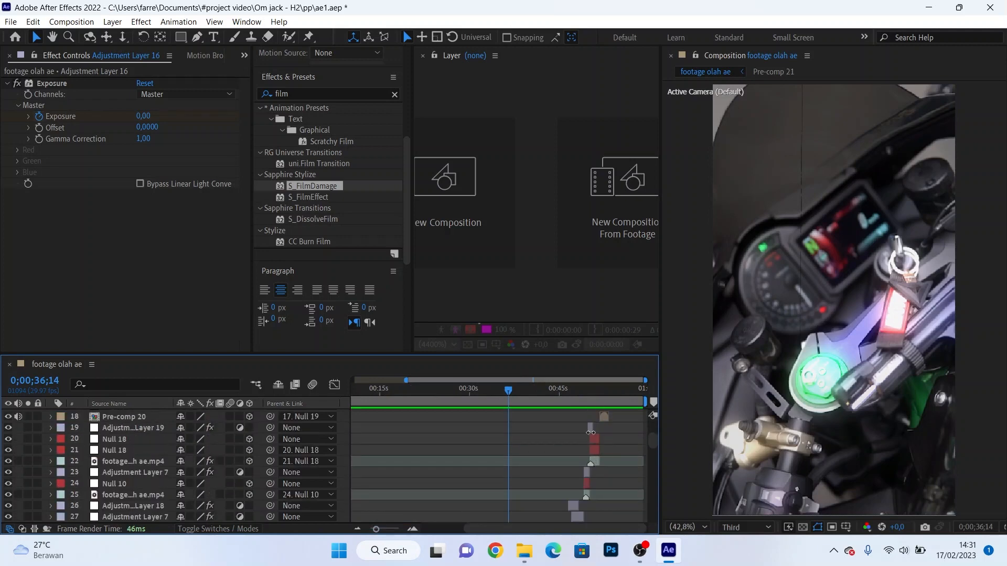
Step: Examine the Exposure and Gaussian Blur effects on Adjustment Layer 19, and view the clip at 0;00;55;16
{"action": "left_click", "coordinate": [590, 427]}
{"action": "scroll", "coordinate": [598, 412], "scroll_direction": "up", "scroll_amount": 3}
{"action": "left_click", "coordinate": [623, 403]}
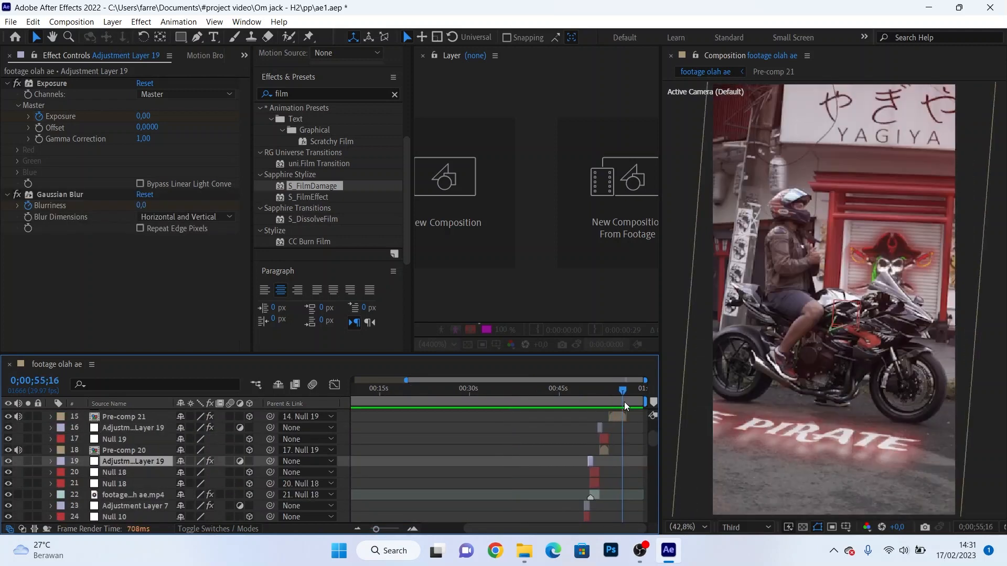
{"action": "scroll", "coordinate": [619, 417], "scroll_direction": "up", "scroll_amount": 3}
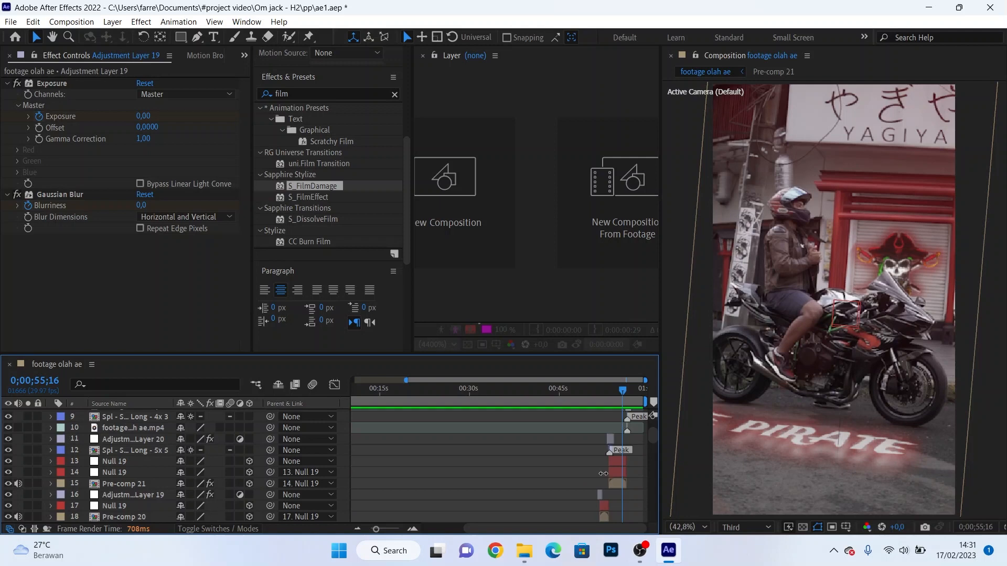
{"action": "scroll", "coordinate": [611, 420], "scroll_direction": "up", "scroll_amount": 3}
Step: Inspect the Spl - Shake Hit Long - 5x 5 layer at 0;00;53;14, and review the clip through to 0;00;56;09
{"action": "left_click_drag", "start_coordinate": [377, 530], "coordinate": [394, 530]}
{"action": "left_click", "coordinate": [480, 404]}
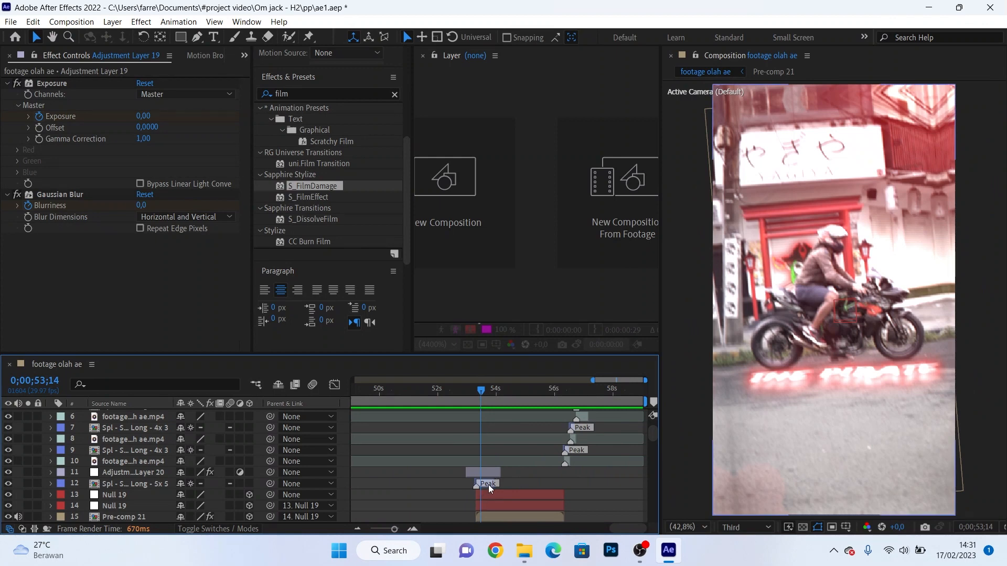
{"action": "left_click", "coordinate": [489, 486]}
{"action": "left_click_drag", "start_coordinate": [520, 391], "coordinate": [563, 394]}
{"action": "scroll", "coordinate": [593, 441], "scroll_direction": "up", "scroll_amount": 1}
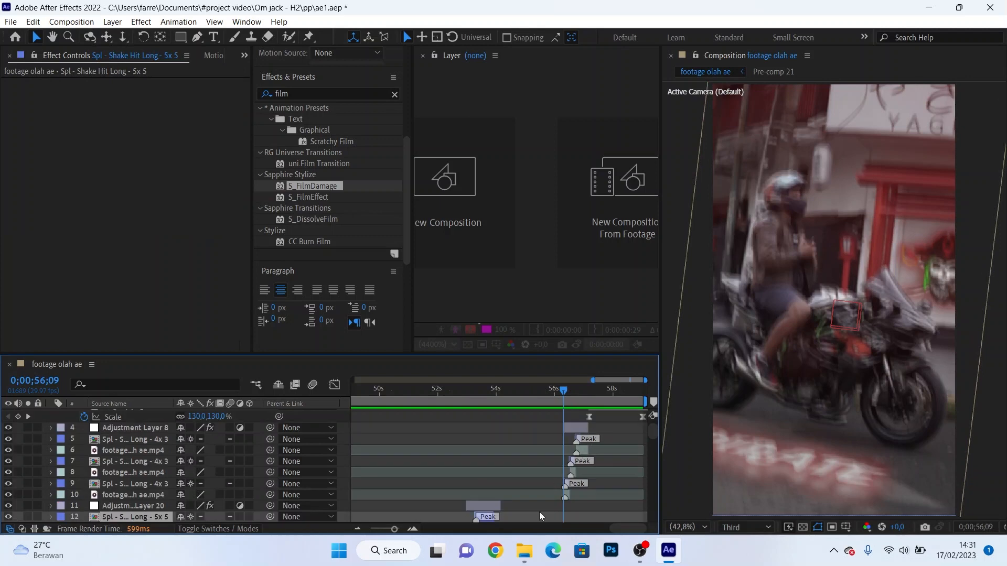
Step: Review the short closing clips up to 0;00;56;18 and examine the uni.RetroGrade effect on Adjustment Layer 8
{"action": "left_click_drag", "start_coordinate": [395, 529], "coordinate": [398, 529]}
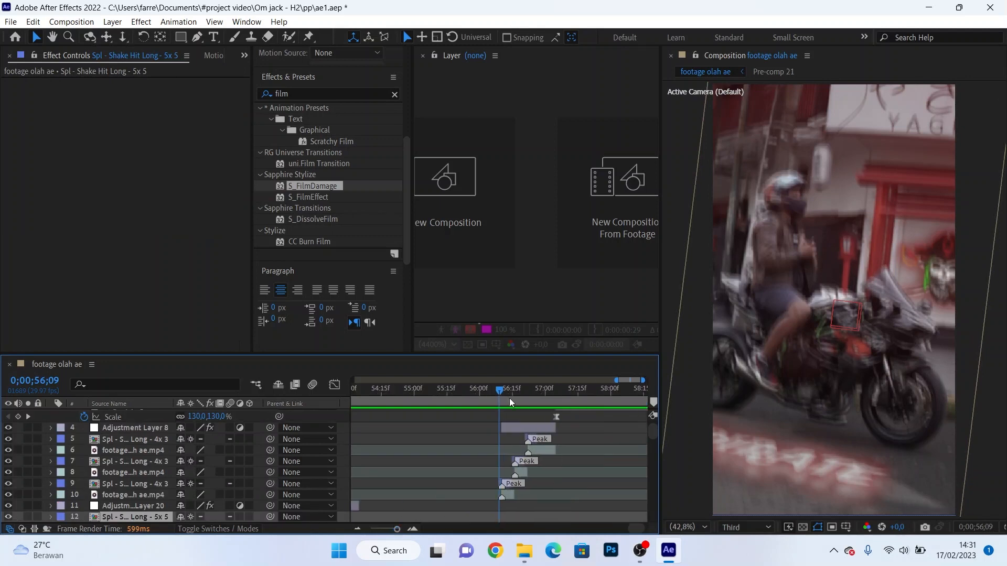
{"action": "left_click_drag", "start_coordinate": [500, 399], "coordinate": [520, 395]}
{"action": "left_click", "coordinate": [535, 429]}
{"action": "scroll", "coordinate": [546, 440], "scroll_direction": "up", "scroll_amount": 1}
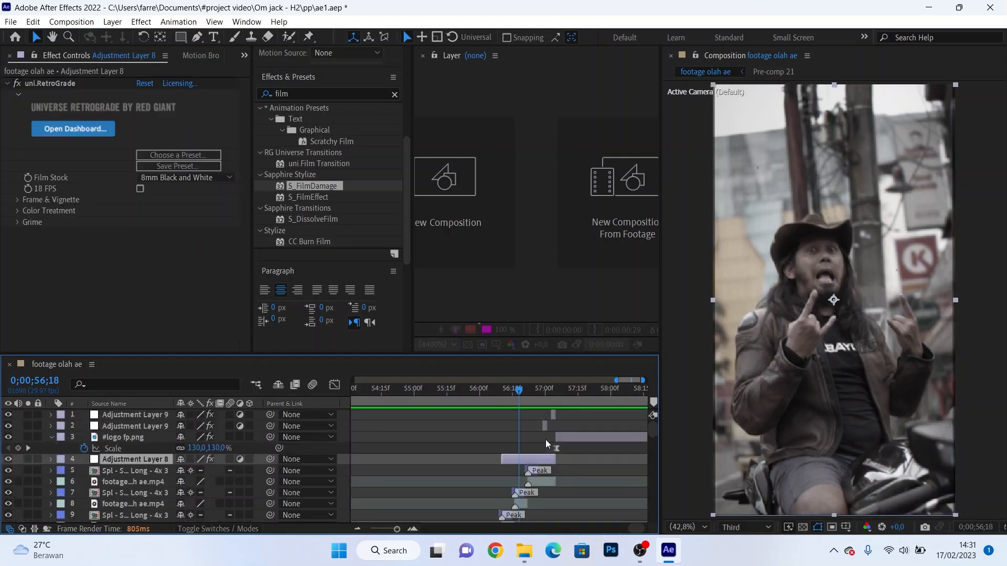
Step: Examine the S_Solarize effect on the topmost Adjustment Layer 9 at 0;00;57;03, and move on to the closing logo
{"action": "left_click_drag", "start_coordinate": [518, 408], "coordinate": [553, 398]}
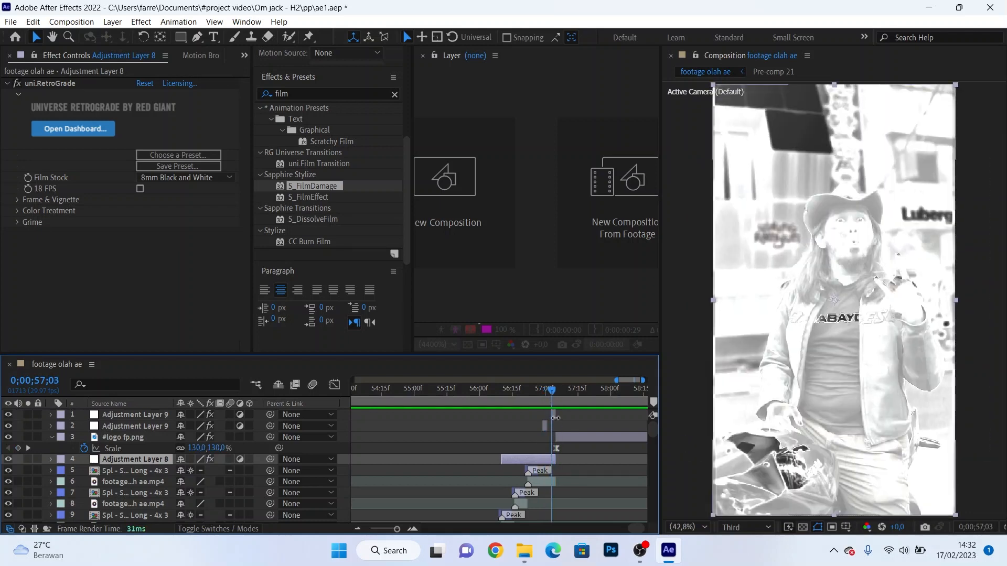
{"action": "left_click", "coordinate": [550, 416]}
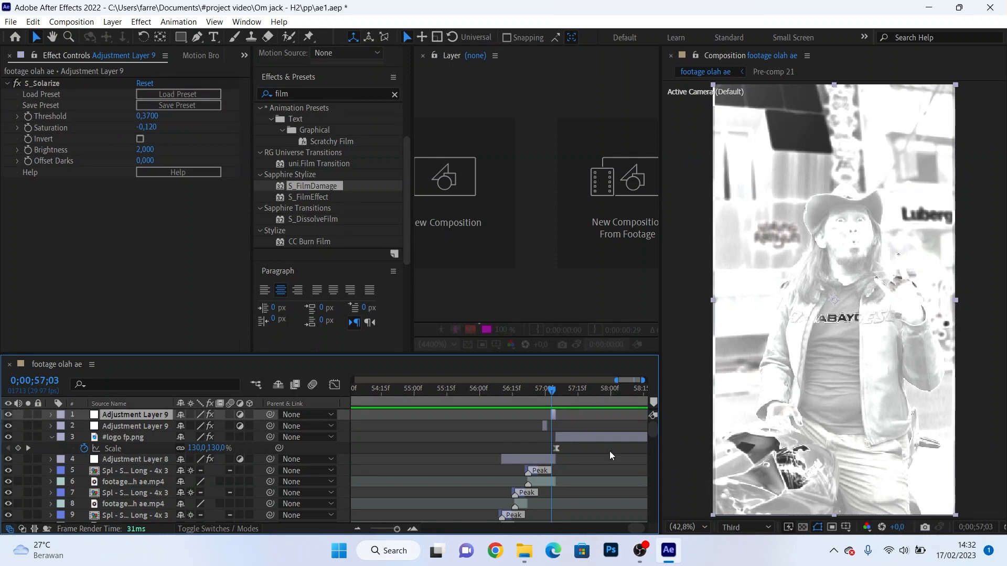
{"action": "left_click", "coordinate": [598, 398]}
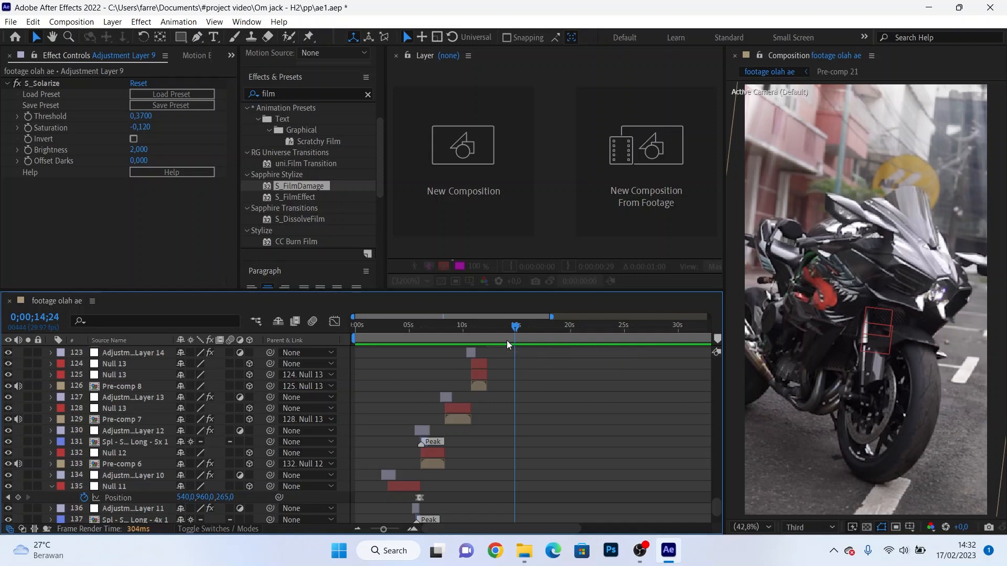
Step: Collapse the expanded Position properties of the two Null 11 layers
{"action": "left_click", "coordinate": [51, 486]}
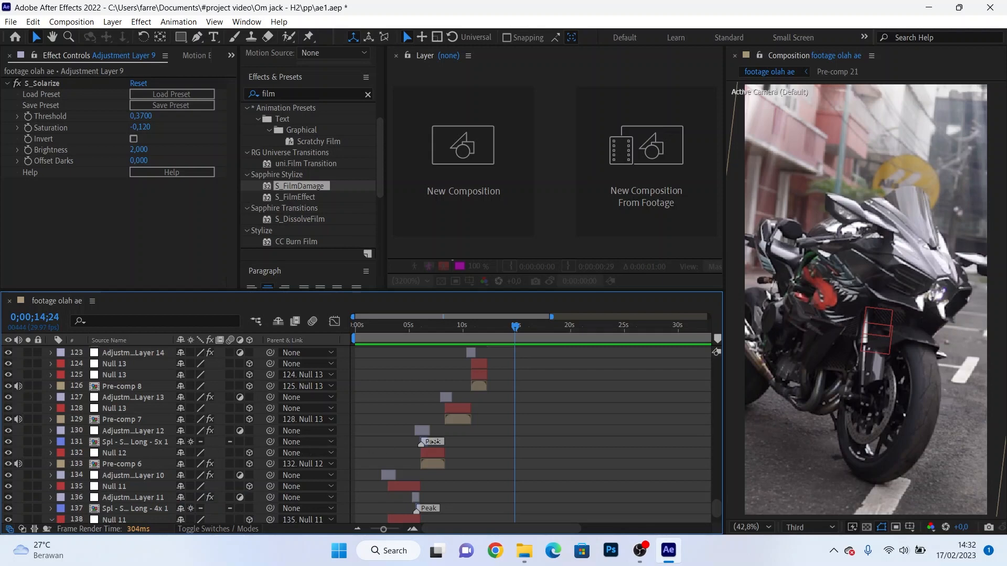
{"action": "scroll", "coordinate": [434, 442], "scroll_direction": "down", "scroll_amount": 3}
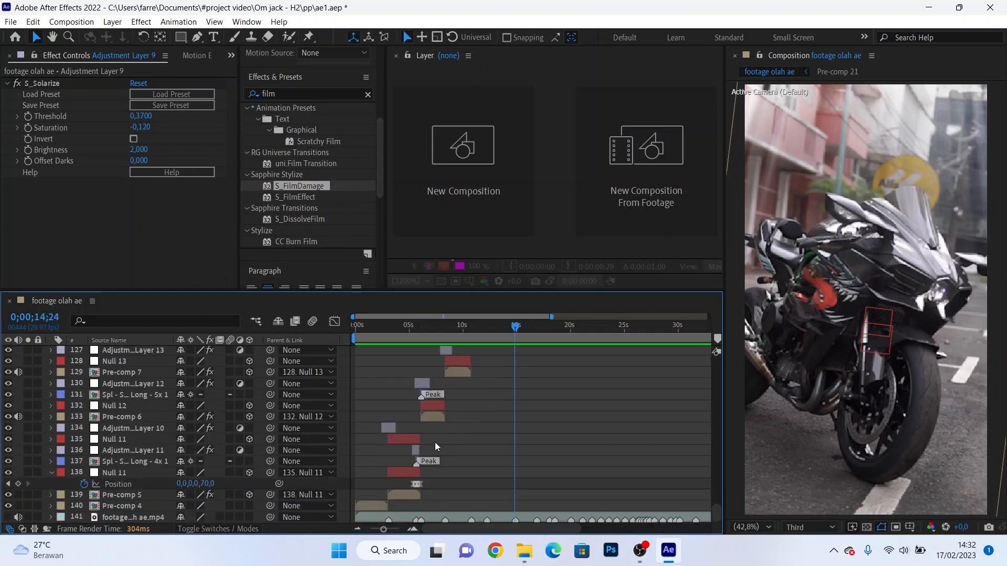
{"action": "left_click", "coordinate": [47, 475]}
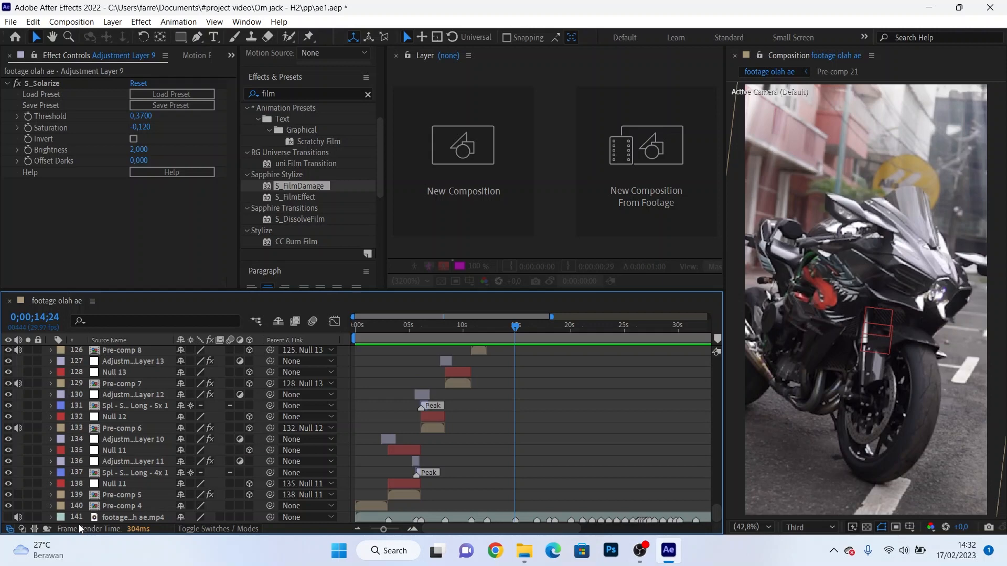
Step: Review the full layer stack from the opening pre-comps to Adjustment Layer 9, with the whole composition duration in view
{"action": "scroll", "coordinate": [398, 463], "scroll_direction": "up", "scroll_amount": 5}
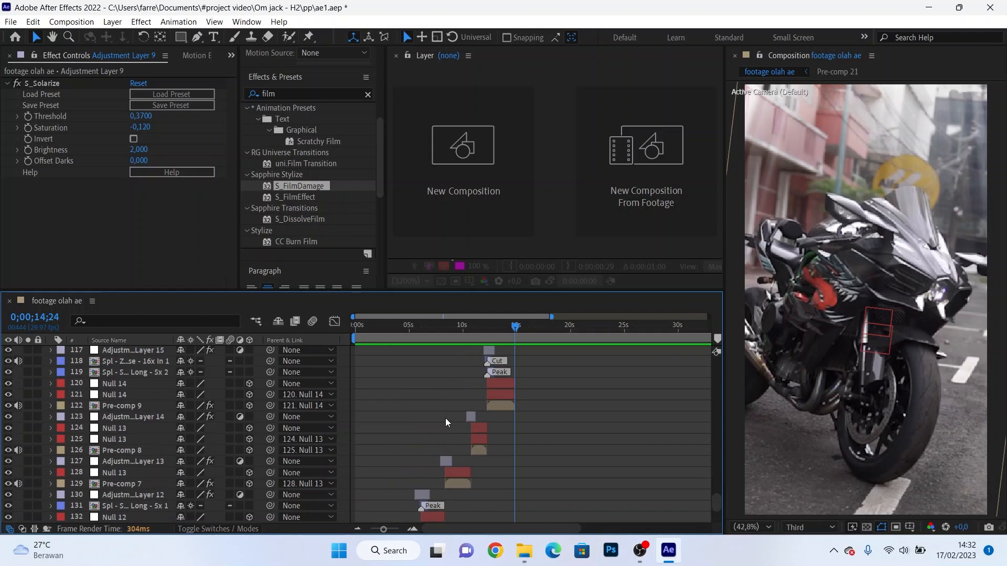
{"action": "scroll", "coordinate": [528, 435], "scroll_direction": "up", "scroll_amount": 12}
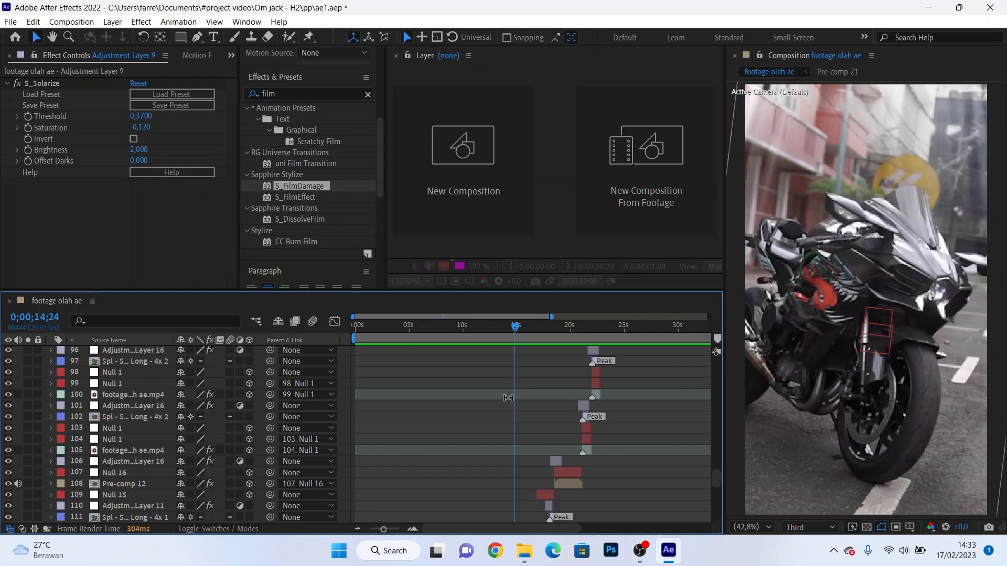
{"action": "scroll", "coordinate": [509, 383], "scroll_direction": "up", "scroll_amount": 6}
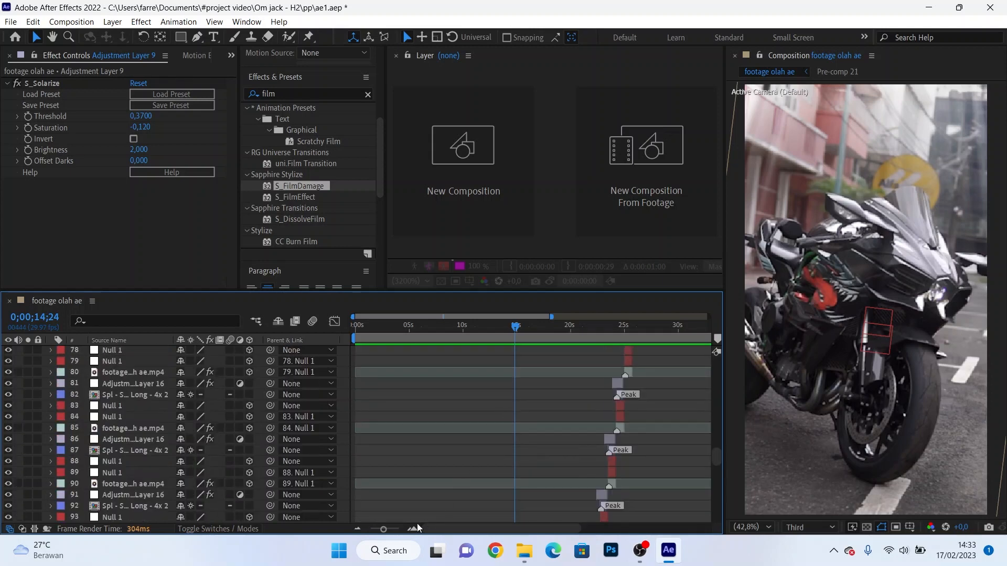
{"action": "left_click_drag", "start_coordinate": [383, 530], "coordinate": [367, 530]}
{"action": "left_click_drag", "start_coordinate": [717, 452], "coordinate": [719, 365]}
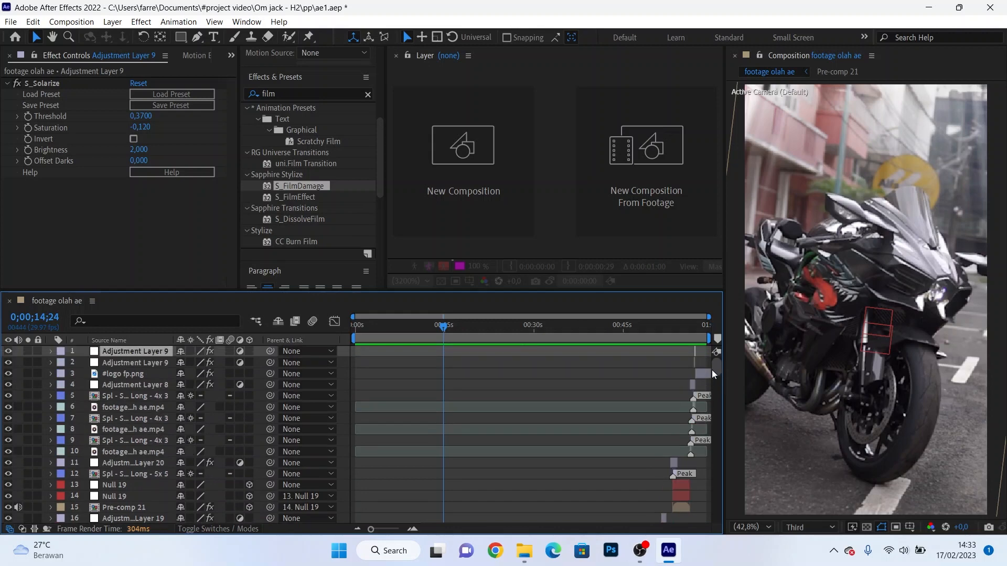